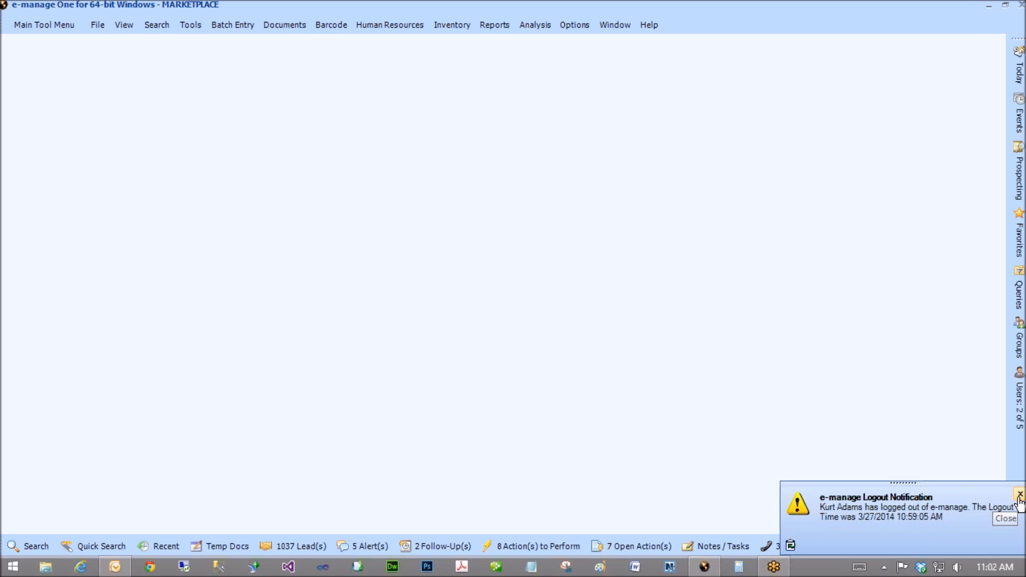
Dismiss the logout notification and open the Current Backlog (Simple) list from today's project items.
left_click(1019, 496)
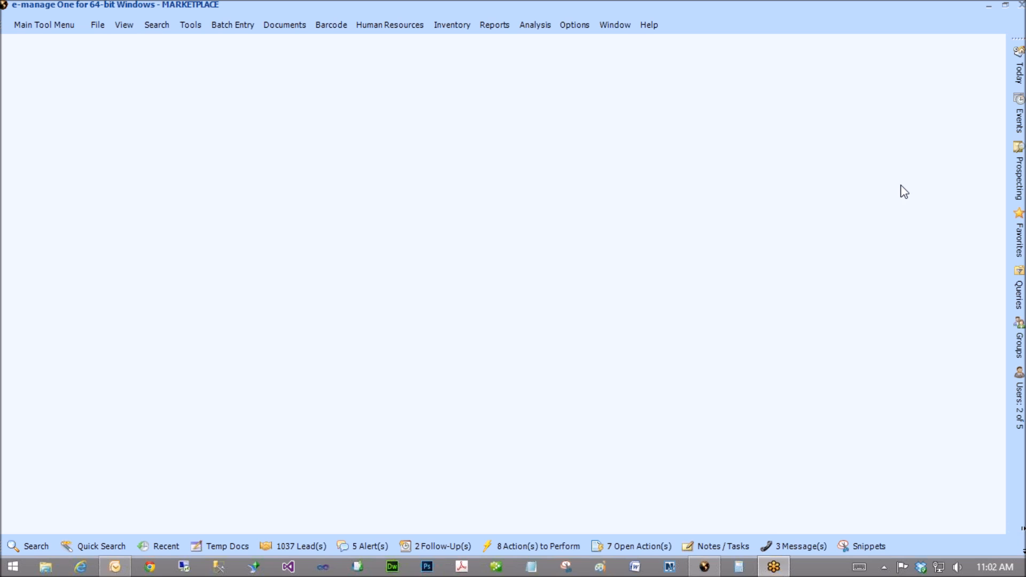
left_click(1020, 69)
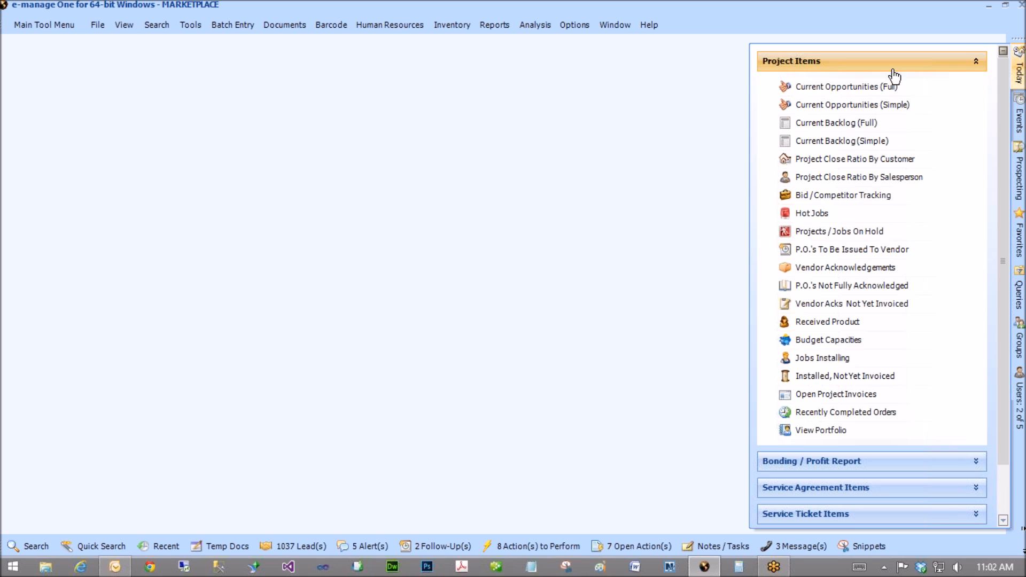
left_click(828, 143)
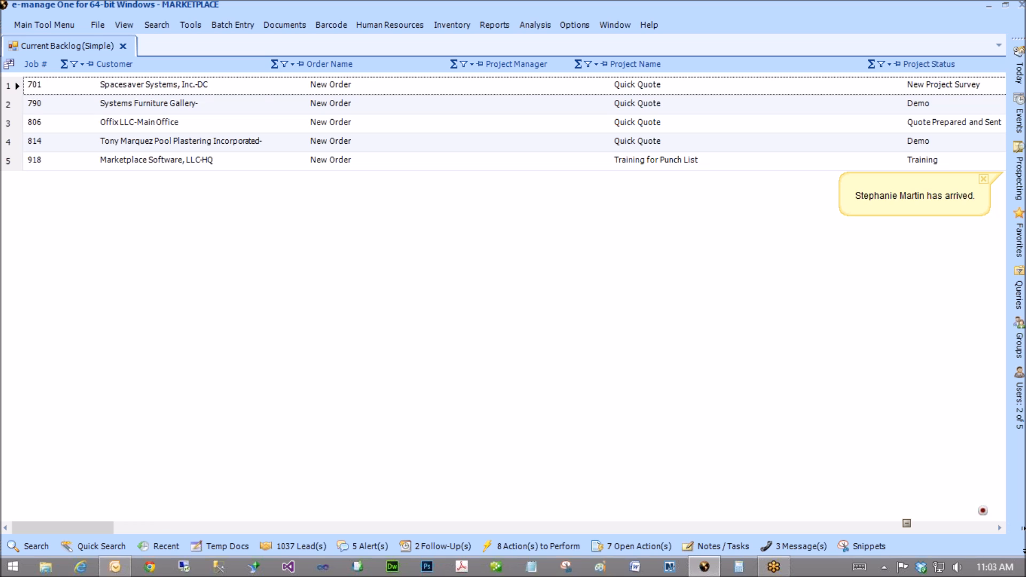
left_click_drag(65, 527, 773, 528)
left_click_drag(972, 562, 67, 486)
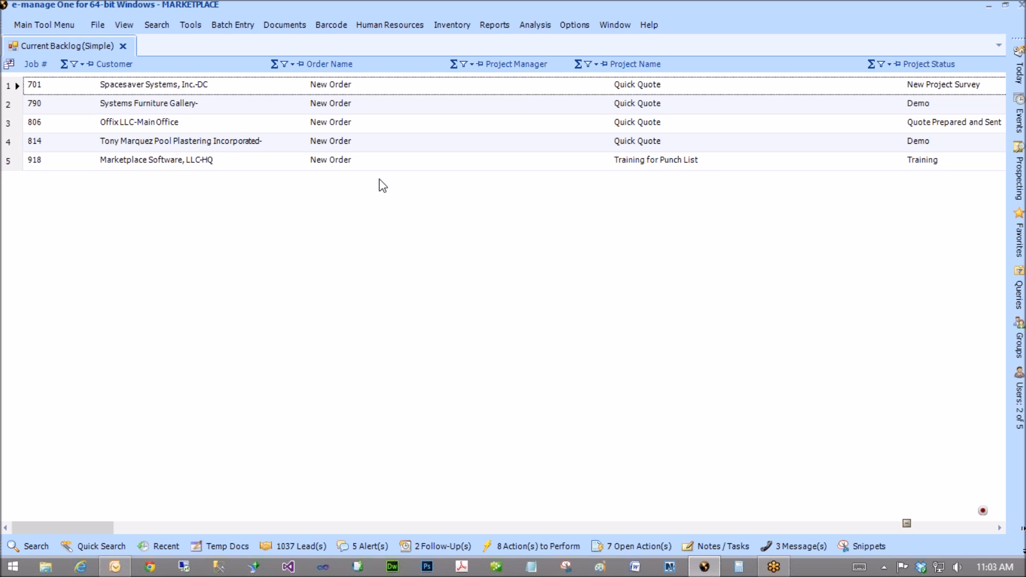
Add the CompletedOn field to the backlog grid as a column directly before Project Name.
left_click_drag(215, 139, 216, 169)
left_click_drag(159, 116, 159, 120)
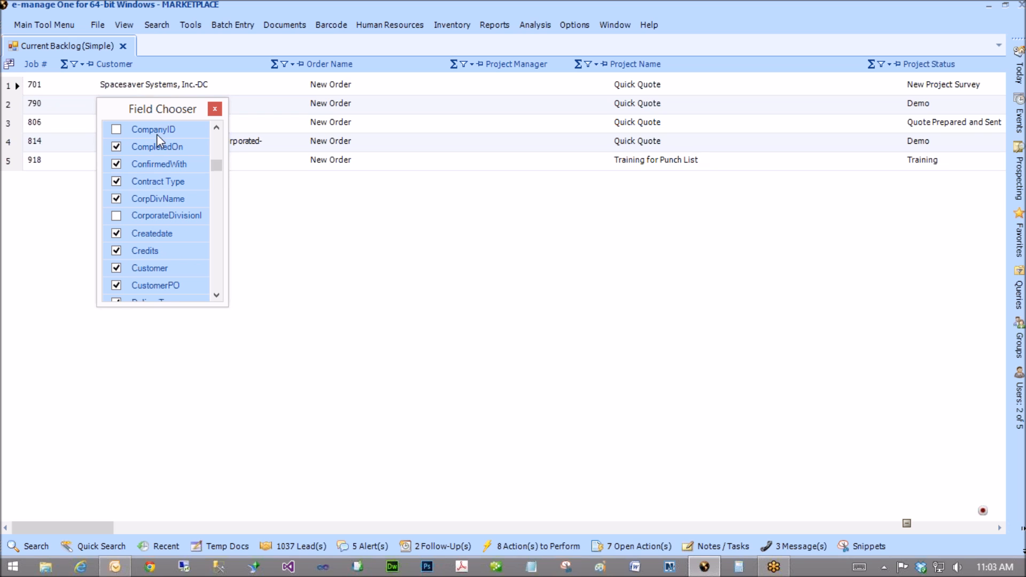
left_click(216, 127)
left_click(216, 127)
left_click_drag(150, 182, 588, 66)
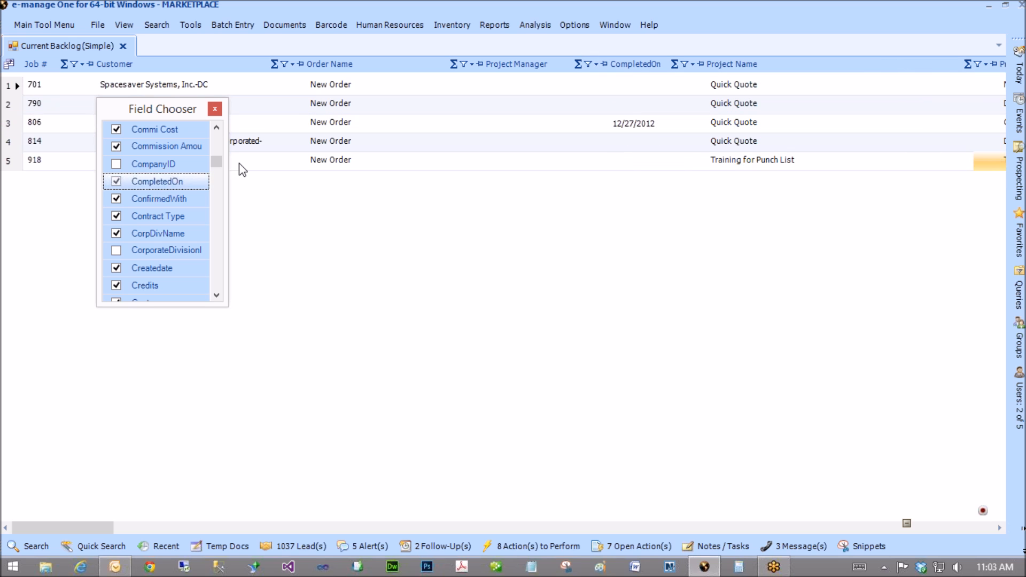
Add the OrderComplete field to the backlog grid as a column directly before CompletedOn.
left_click_drag(217, 161, 216, 255)
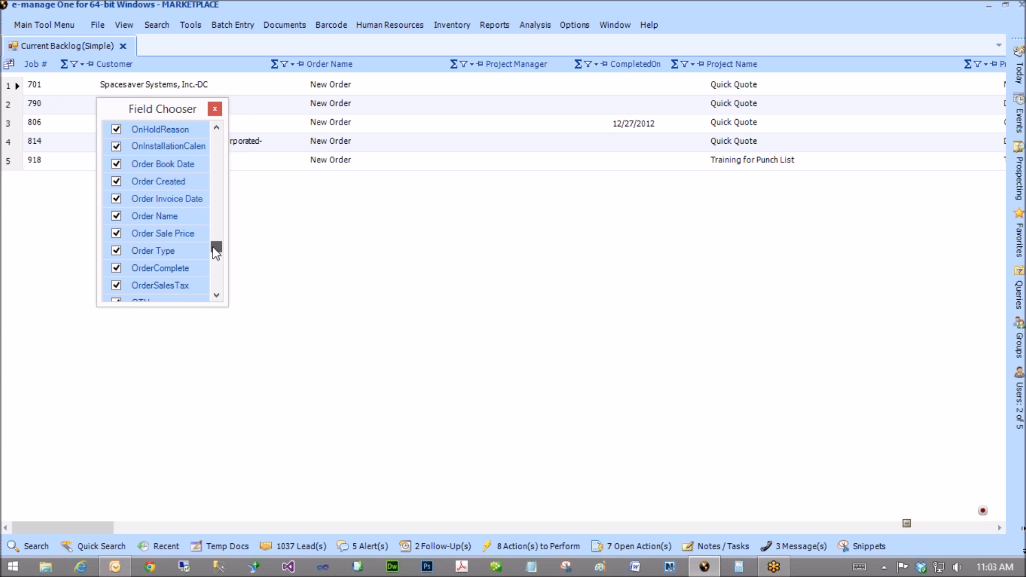
left_click(162, 168)
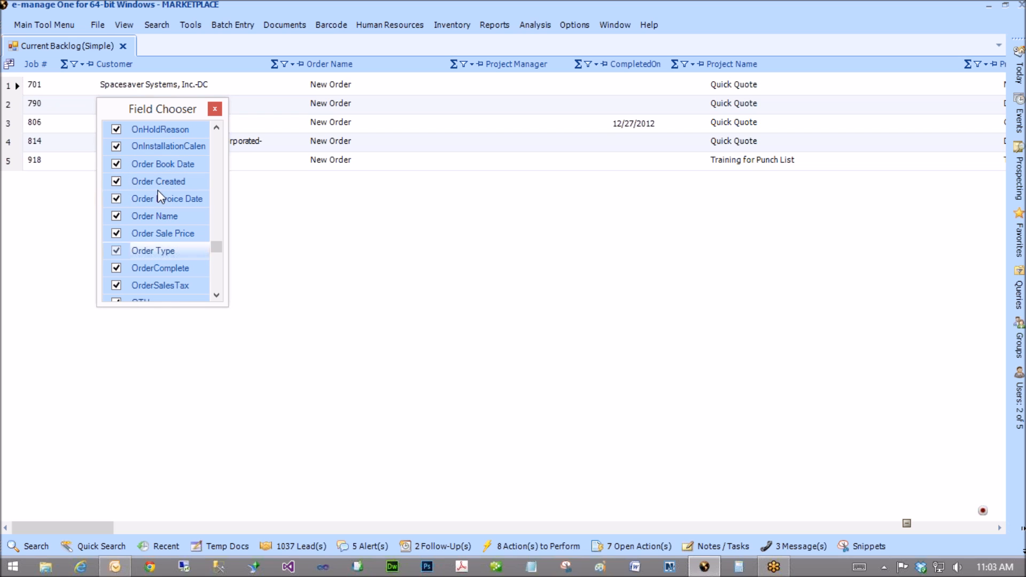
scroll(169, 179, "up", 1)
scroll(167, 209, "down", 1)
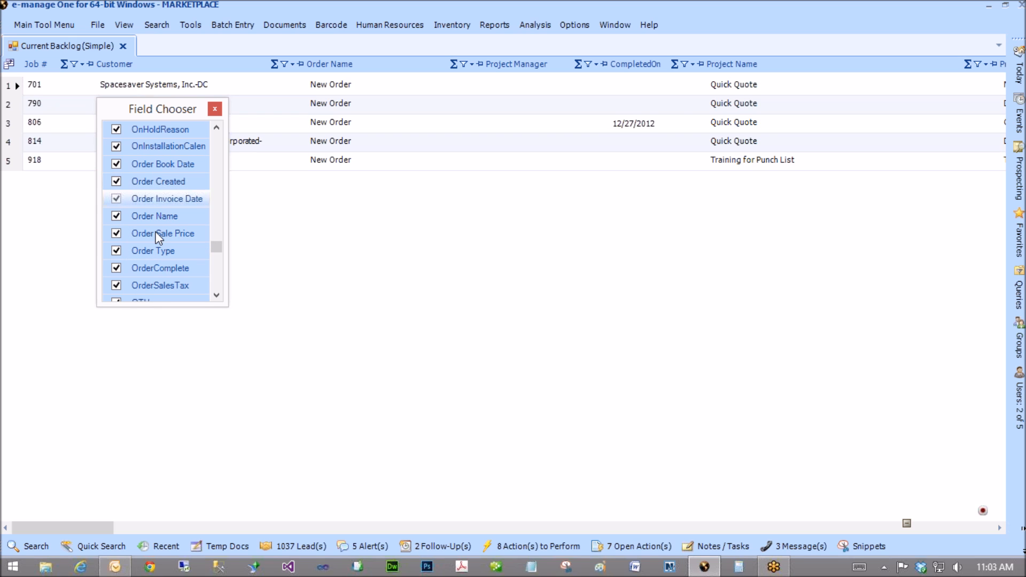
left_click(210, 262)
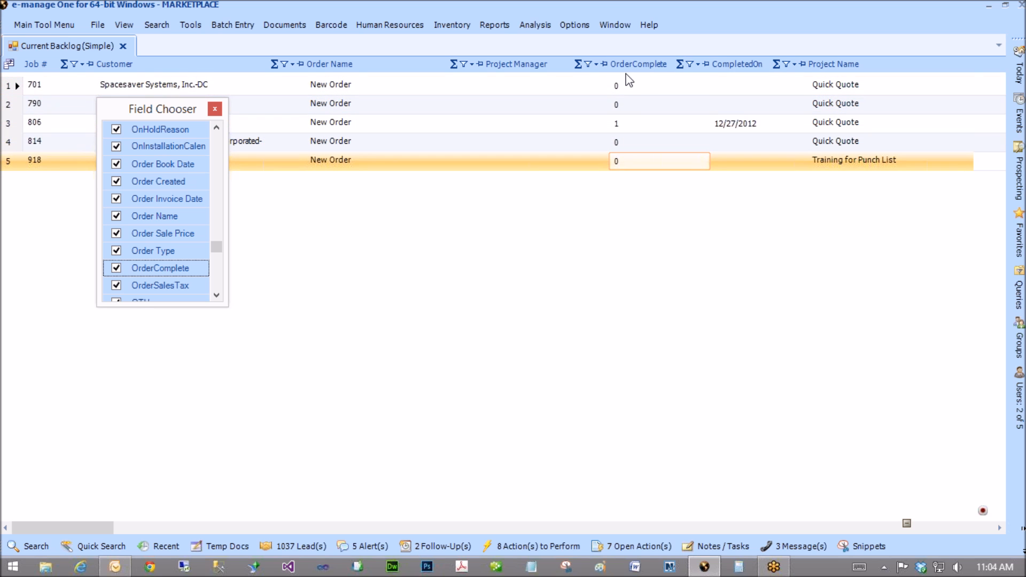
Set the OrderComplete column's display style to Checkbox and close the field chooser.
right_click(638, 64)
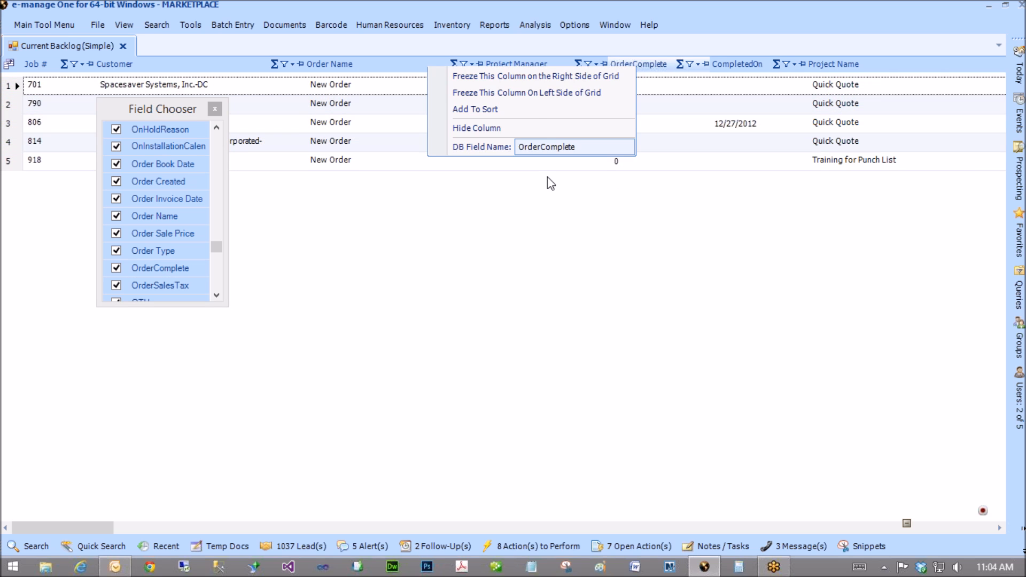
mouse_move(548, 133)
mouse_move(374, 193)
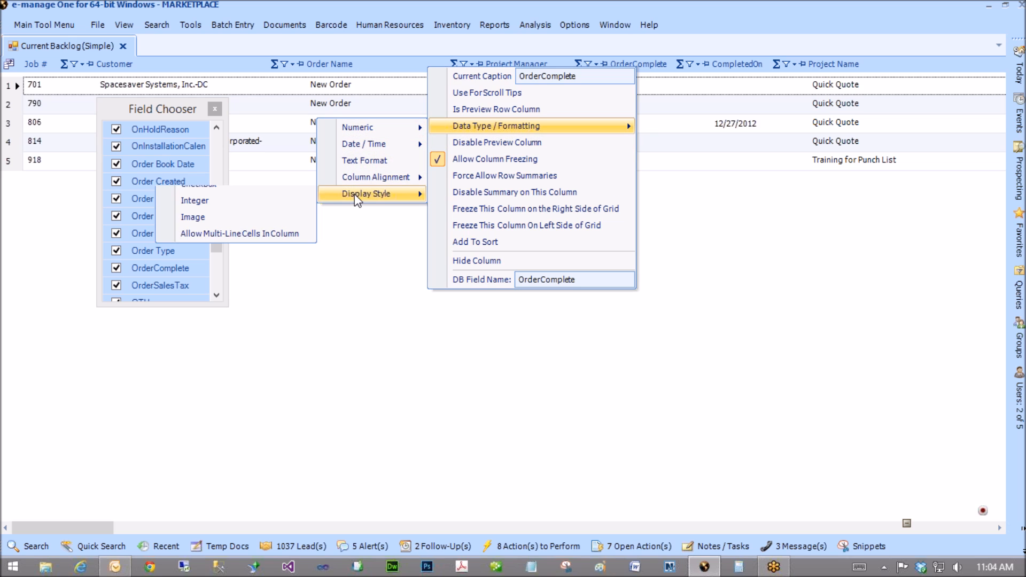
left_click(241, 196)
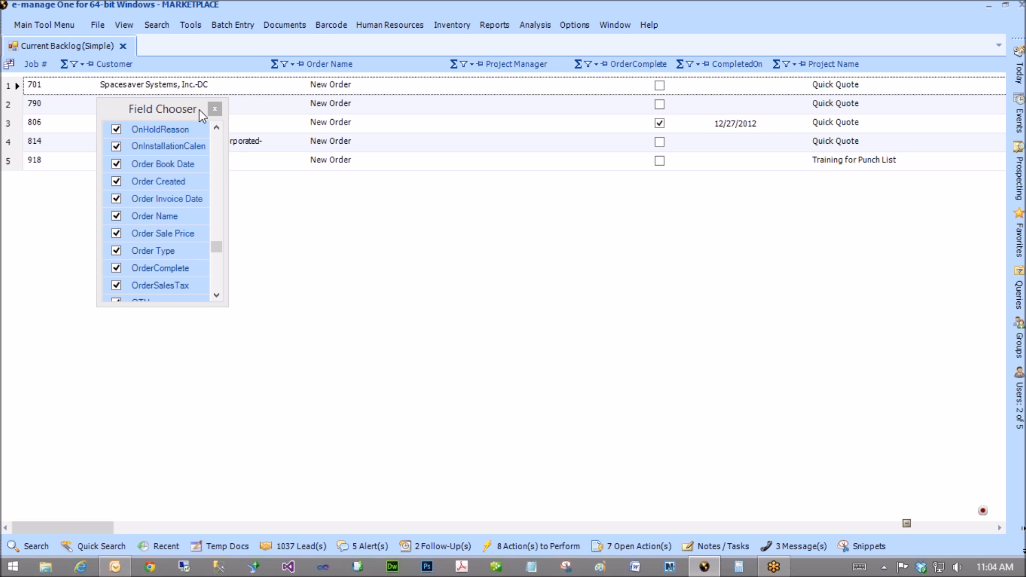
left_click(216, 109)
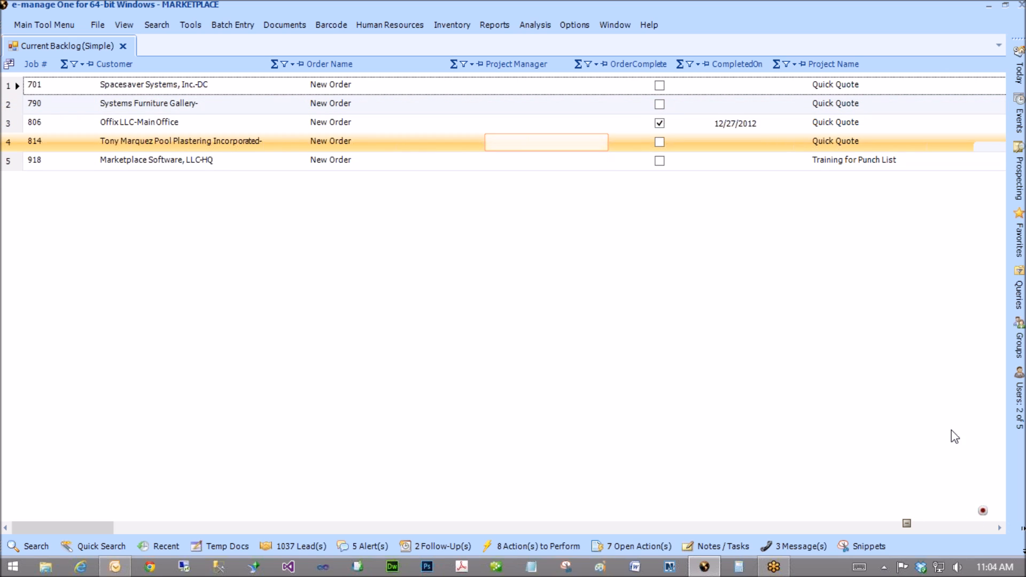
Open the backlog grid's editable fields configuration and choose OrderComplete as the editable field for the Today band.
left_click(982, 511)
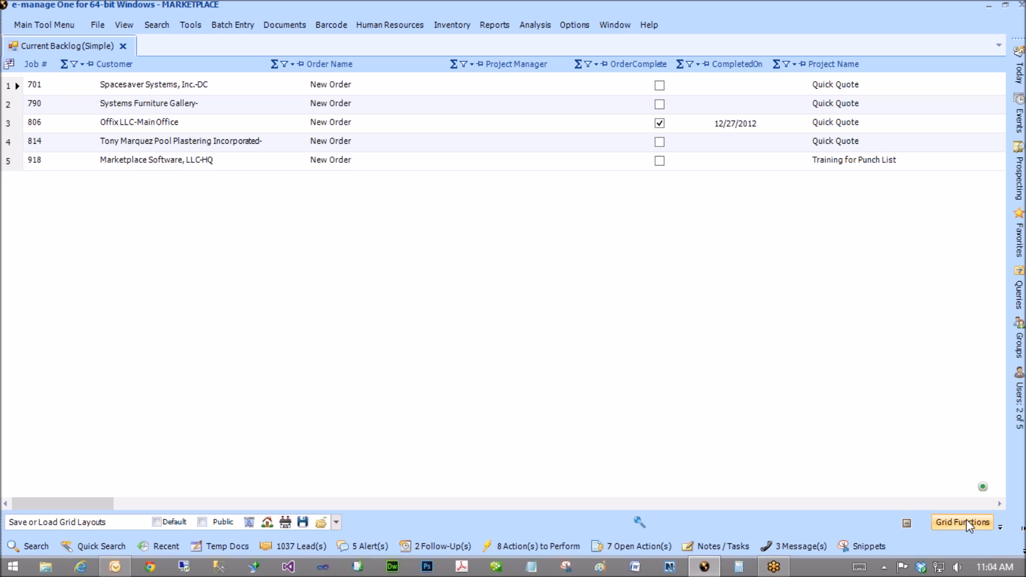
left_click(967, 521)
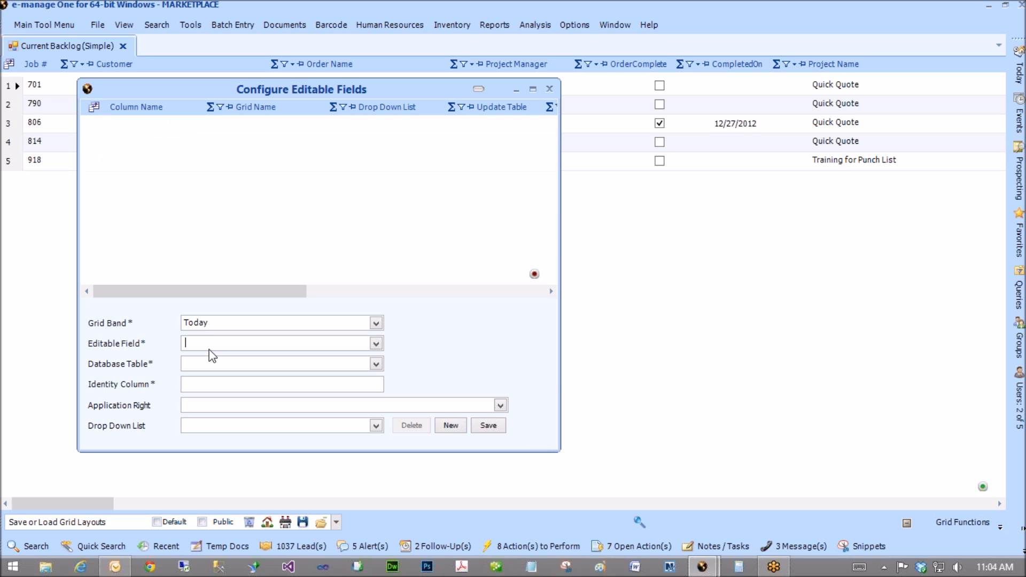
left_click(376, 344)
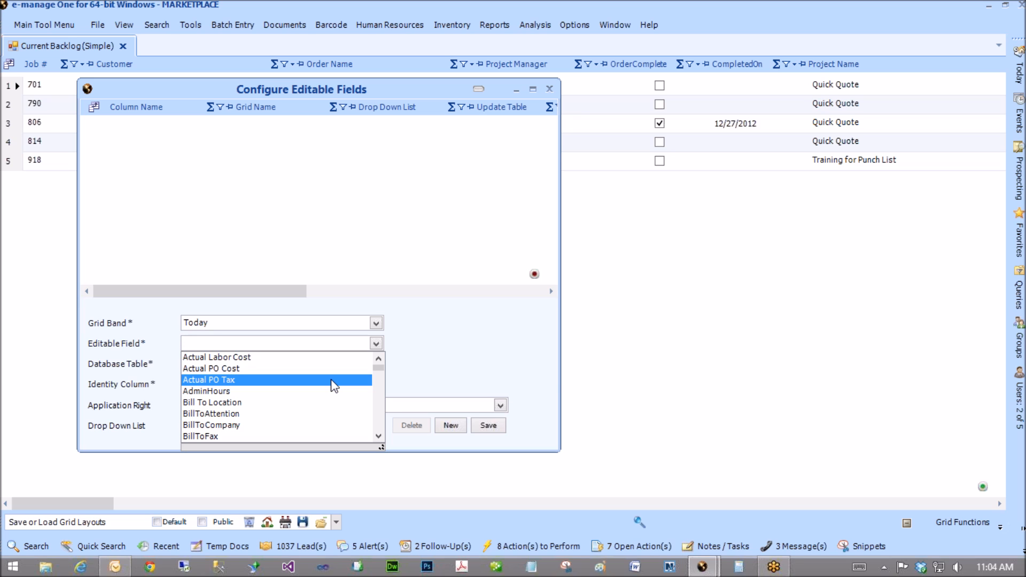
type("order")
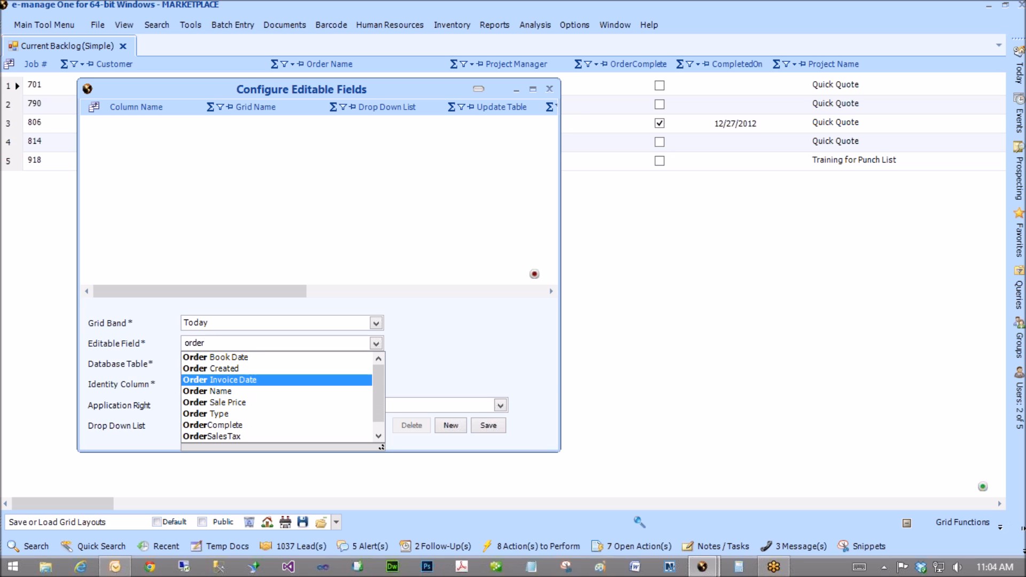
type("com")
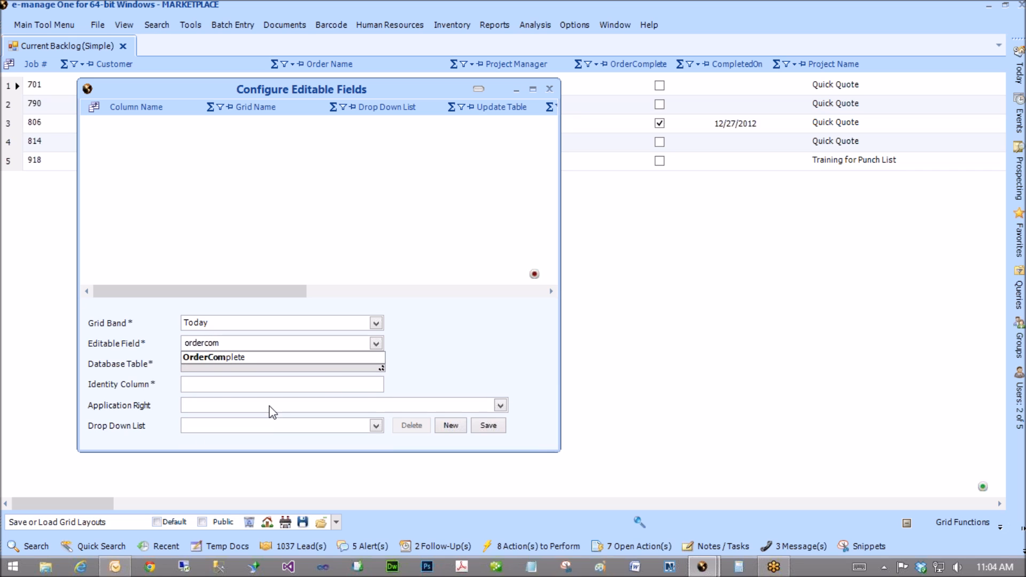
left_click(225, 358)
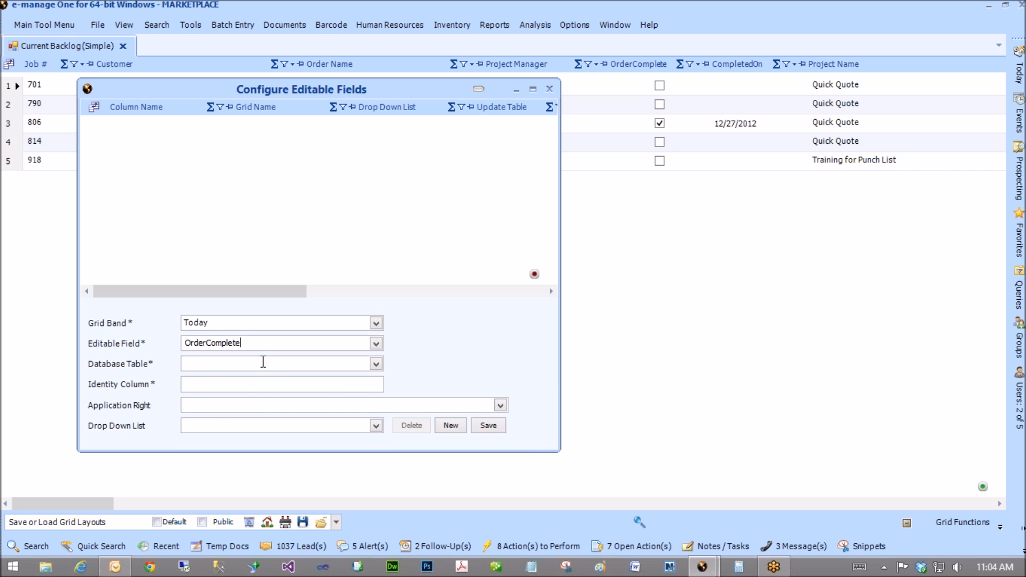
Set the database table to ProjectOrderEntry, save the editable field and close the configuration.
type("proejct")
key("BackSpace")
key("BackSpace")
key("BackSpace")
key("BackSpace")
type("jectorder")
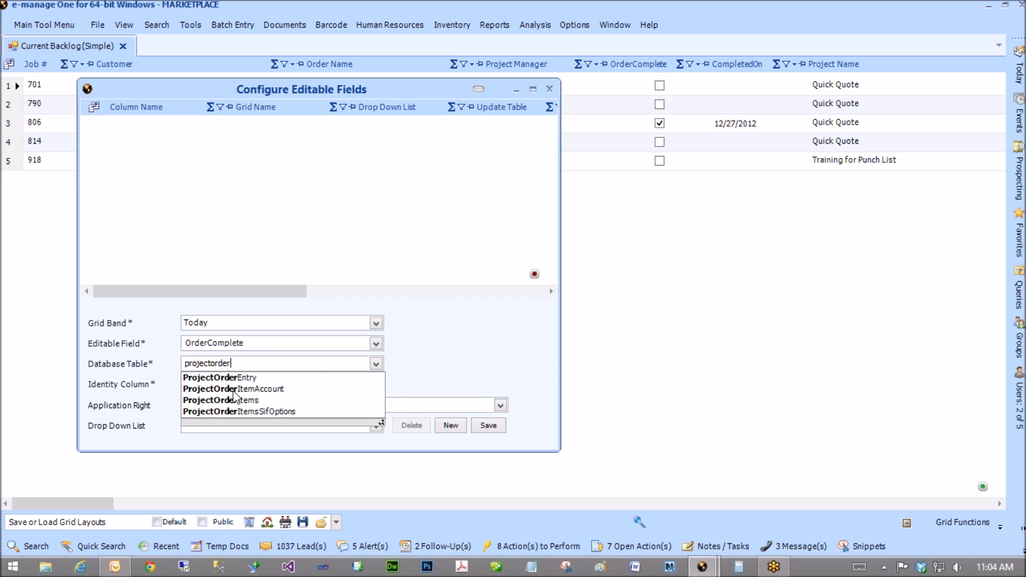
key("Down")
key("Return")
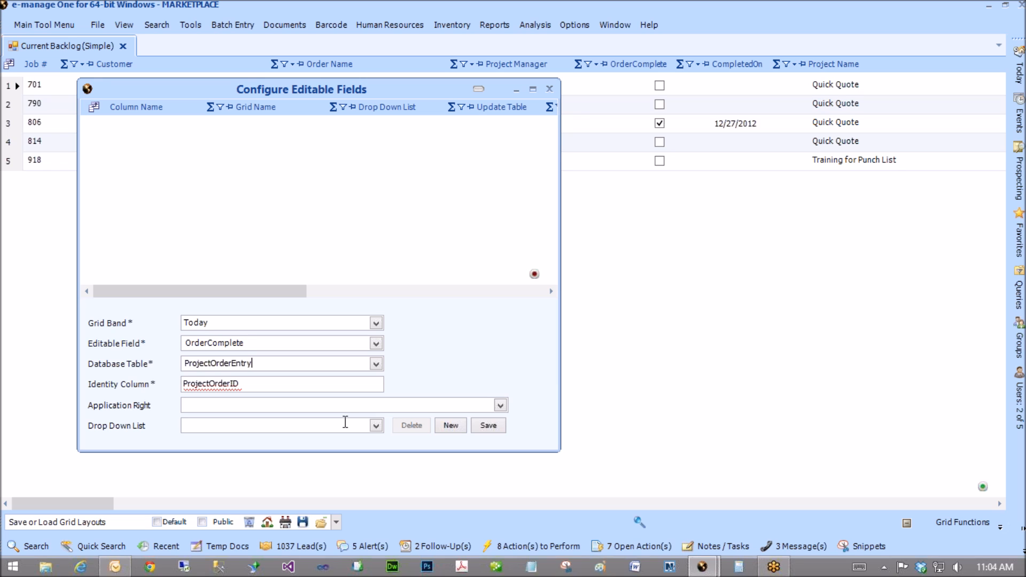
left_click(487, 426)
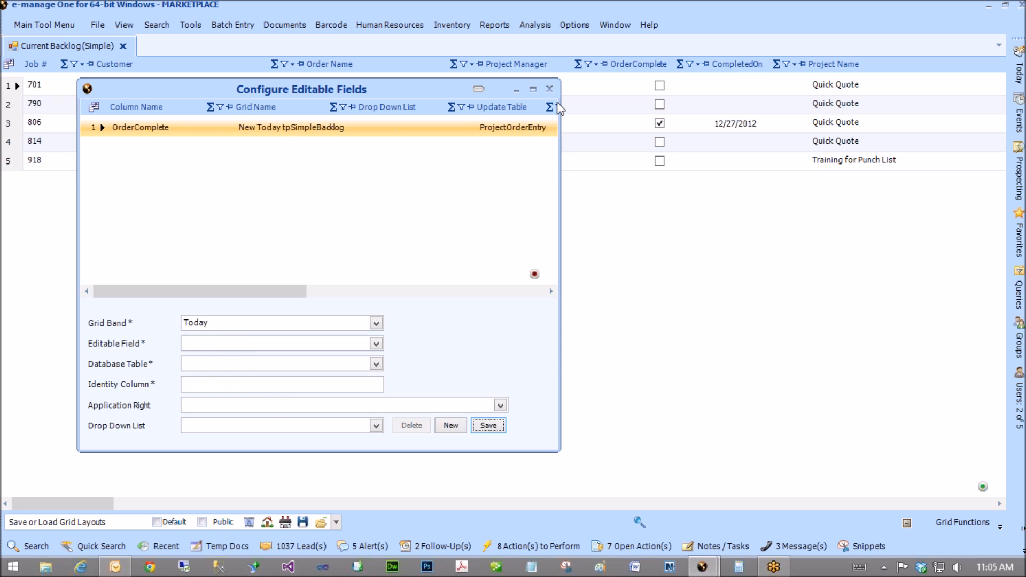
left_click(549, 89)
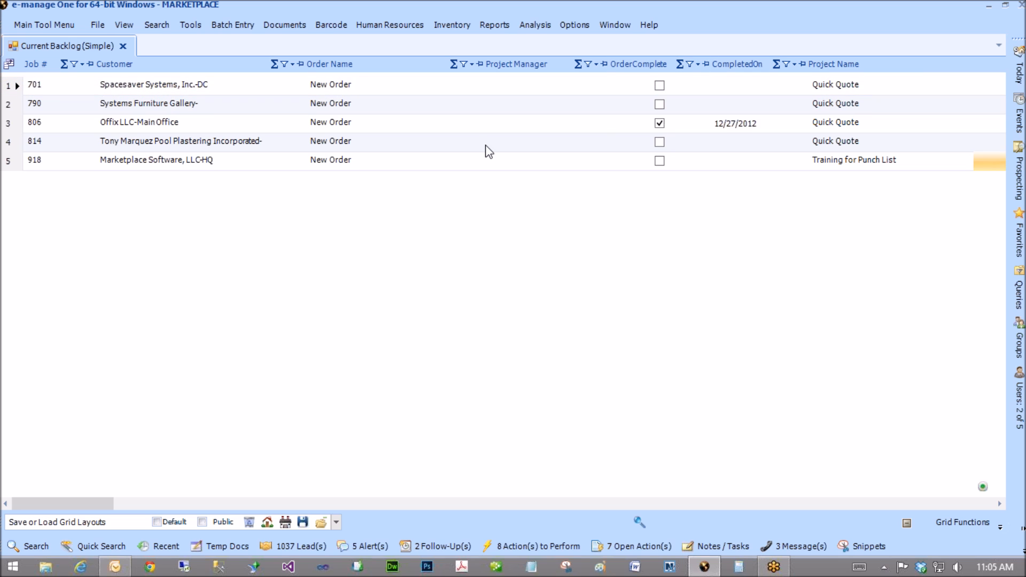
Open Order Entry for job 918 from the backlog and look over the order's Complete and Completed On columns.
right_click(12, 165)
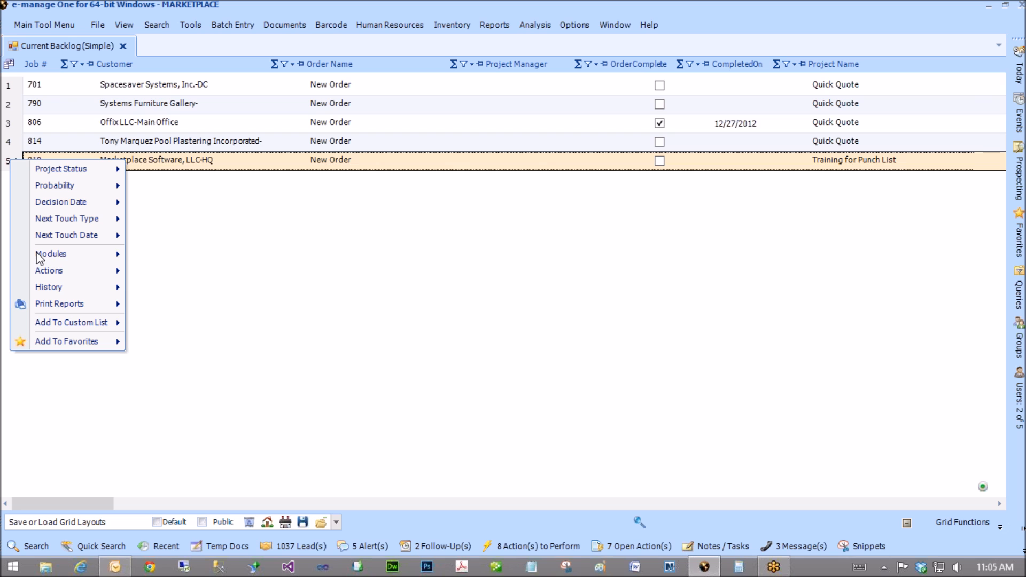
mouse_move(38, 256)
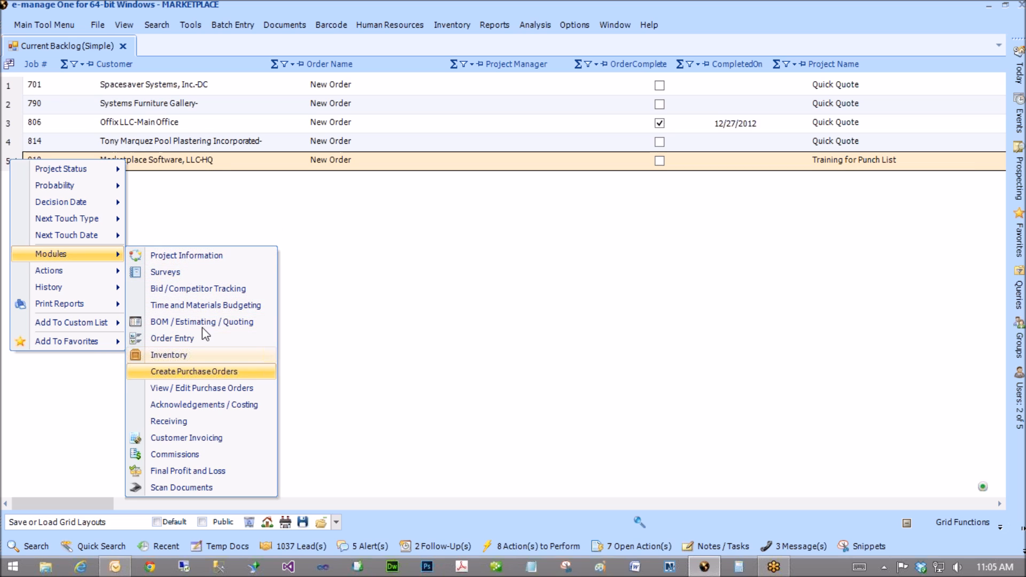
left_click(240, 339)
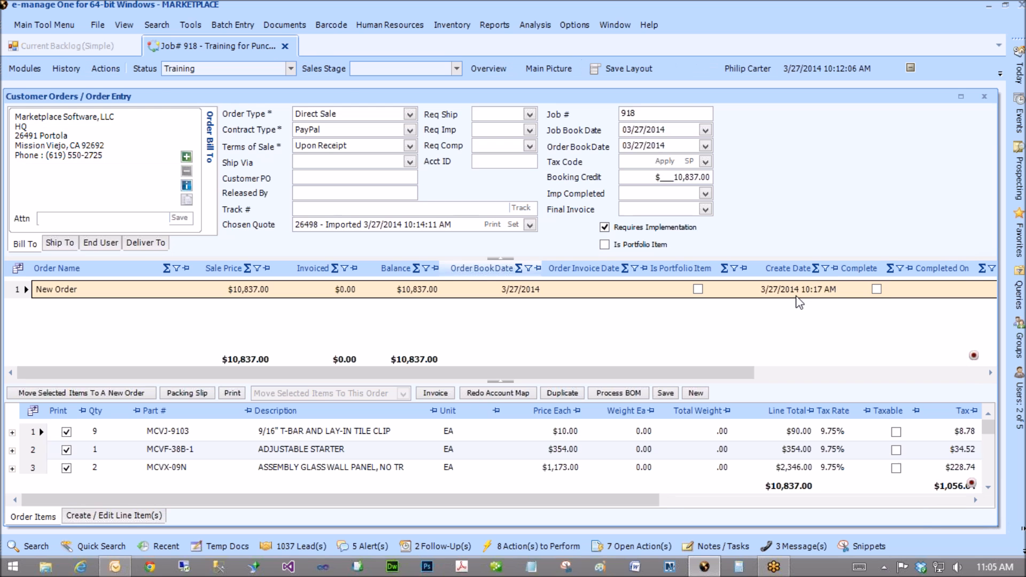
left_click_drag(680, 377, 796, 377)
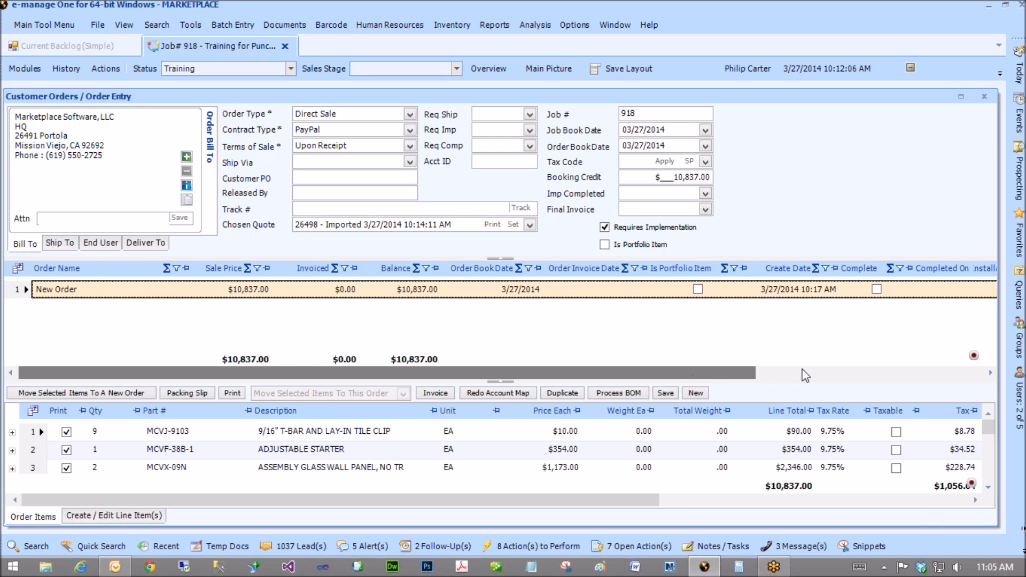
left_click(756, 296)
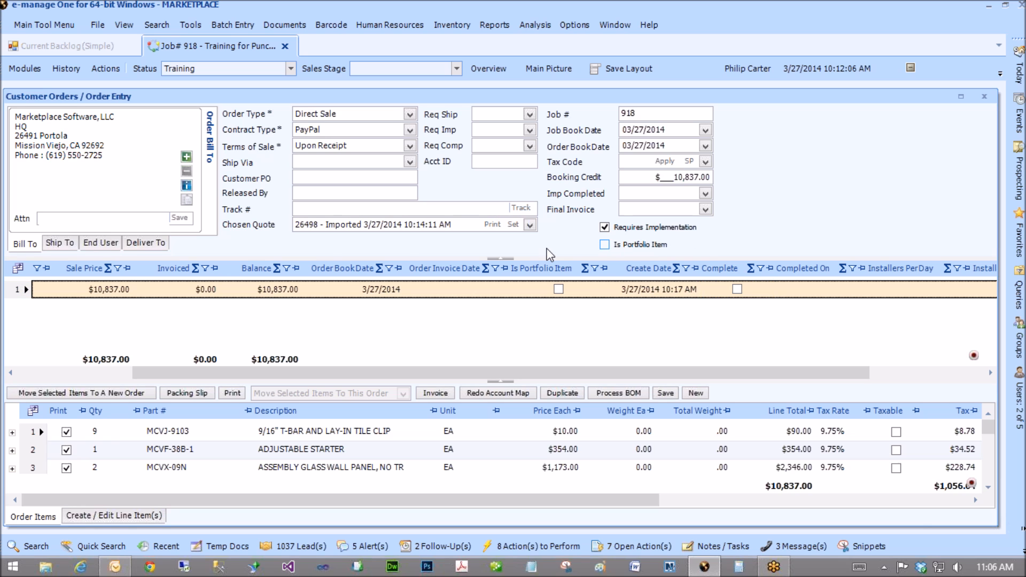
left_click_drag(230, 368, 61, 368)
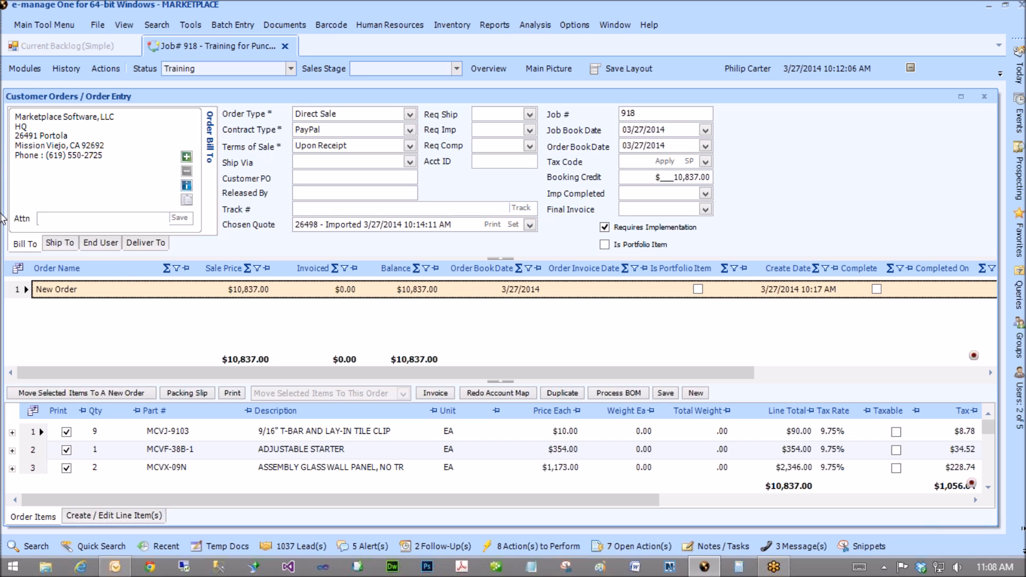
left_click(37, 23)
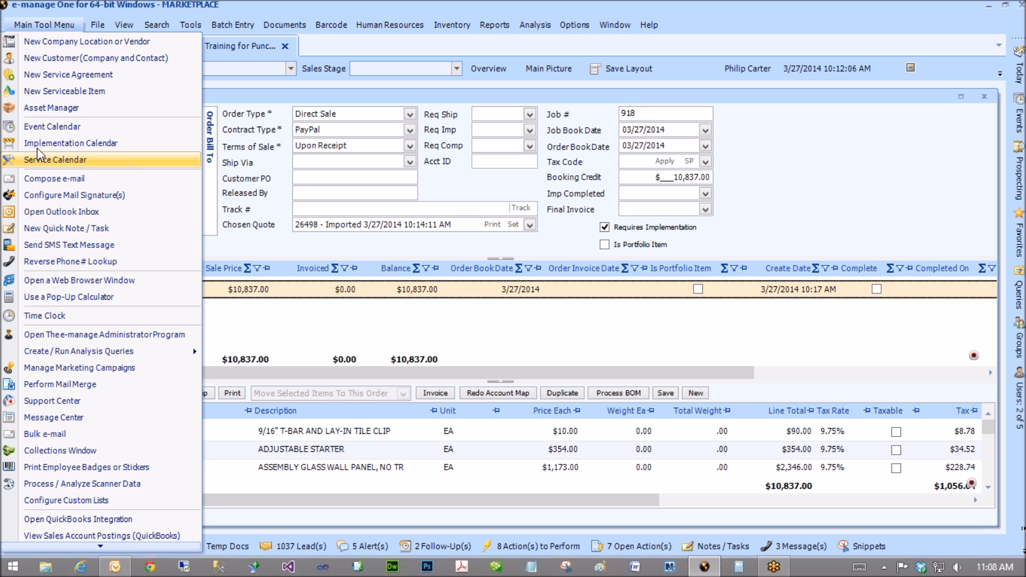
left_click(770, 112)
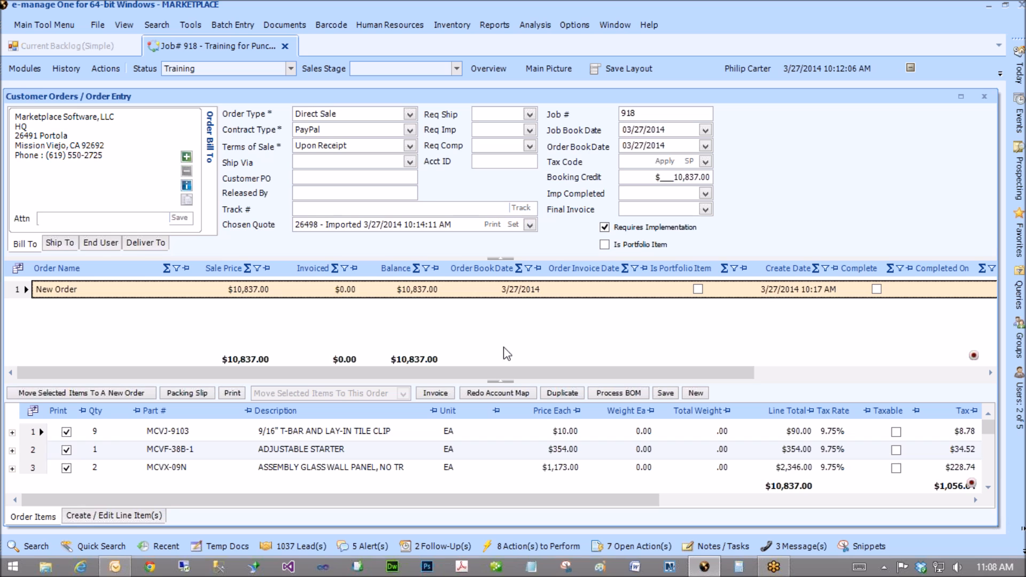
Select the New Order row and open job 918's Bill of Materials / Estimating / Customer Quotes module.
left_click(114, 293)
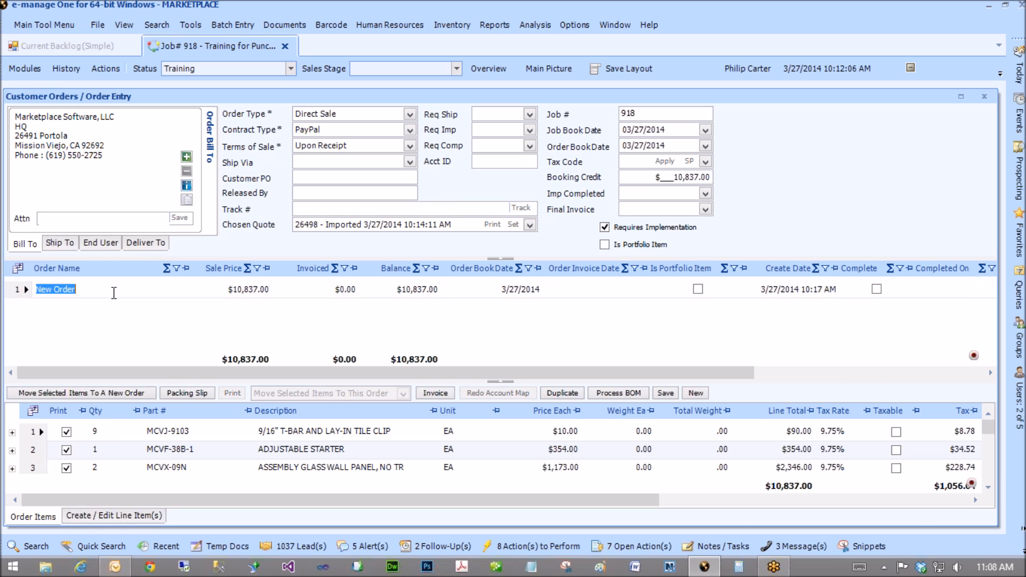
left_click(18, 291)
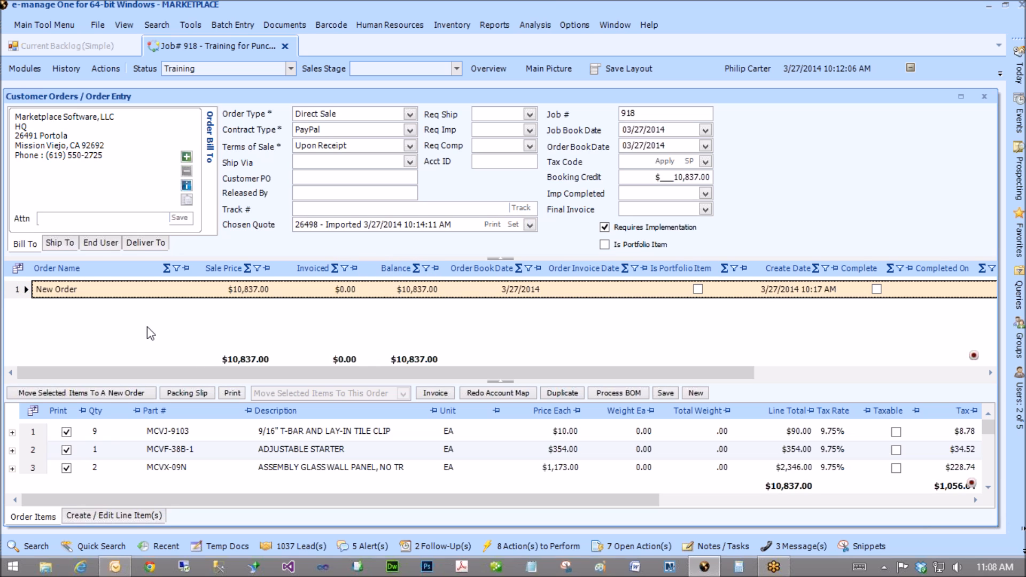
left_click(38, 69)
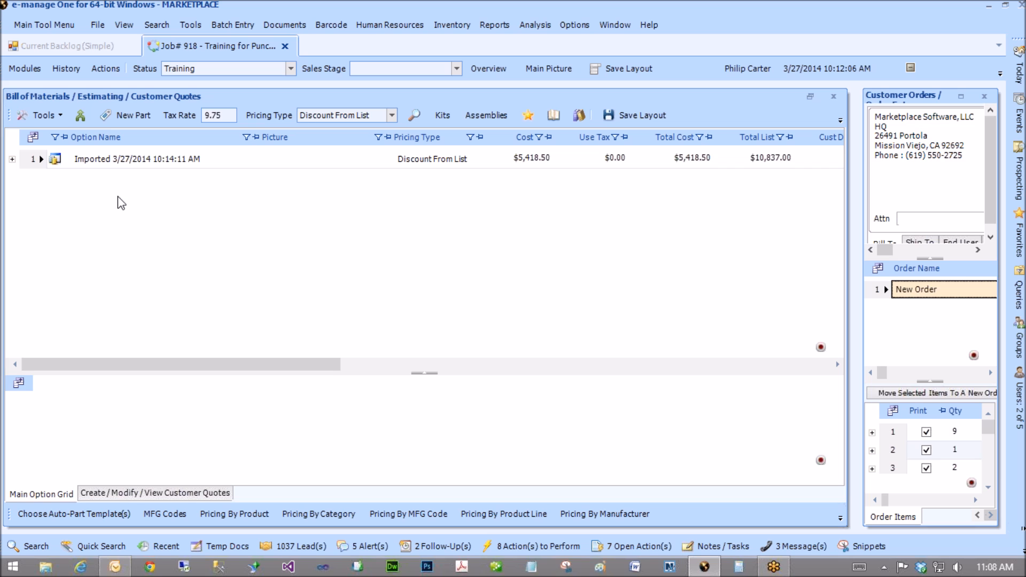
Add a new option named Punch List without an auto part template and select the New BOM under its Default Phase.
left_click(59, 118)
left_click(52, 116)
left_click(51, 117)
left_click(43, 133)
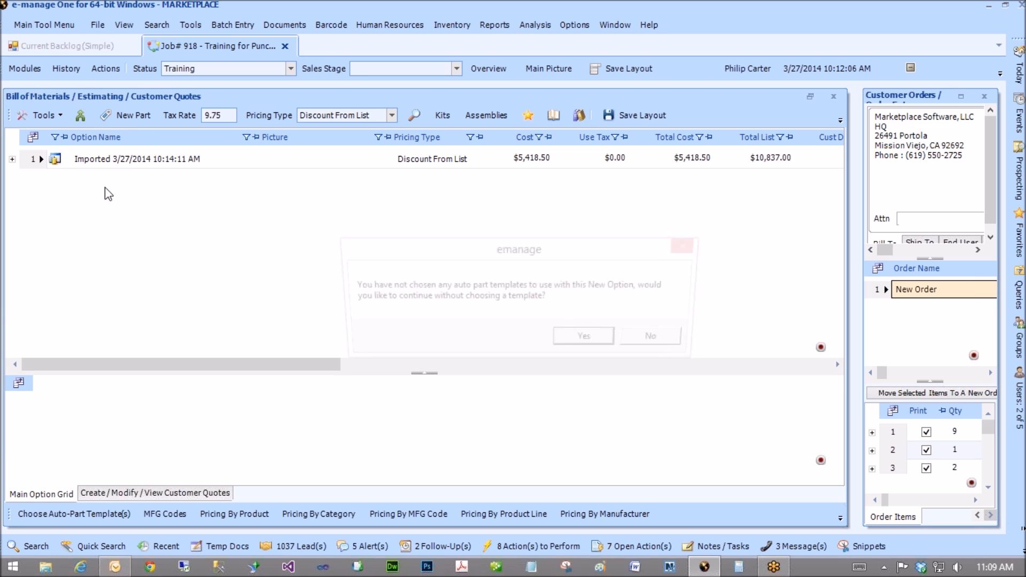
left_click(590, 341)
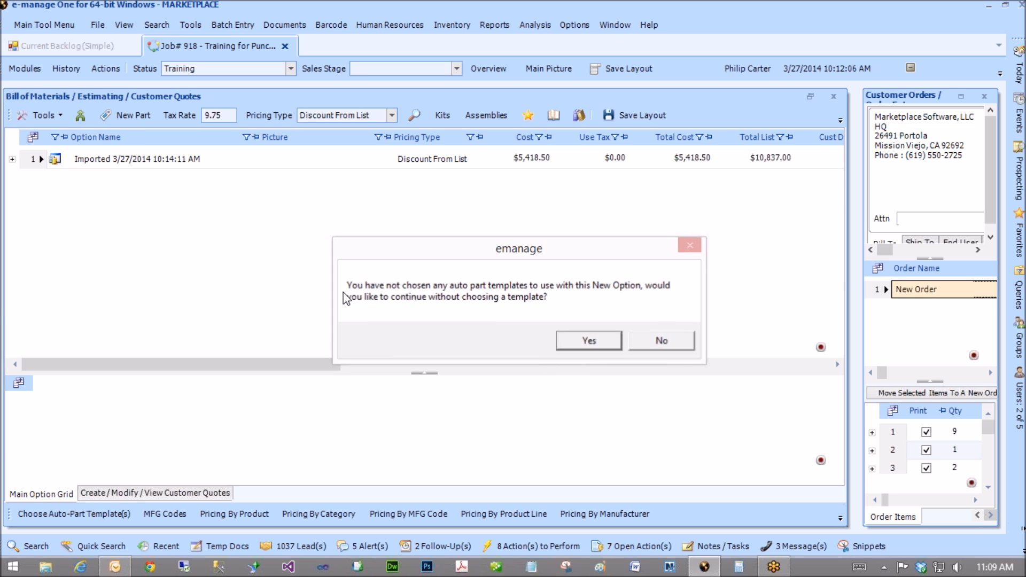
type("Punch List")
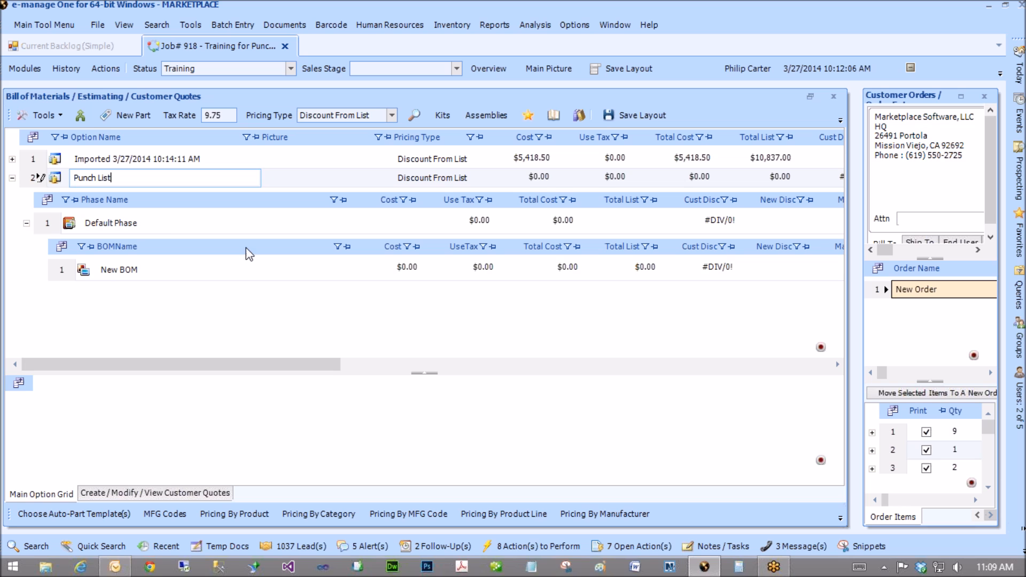
left_click(89, 224)
left_click(44, 271)
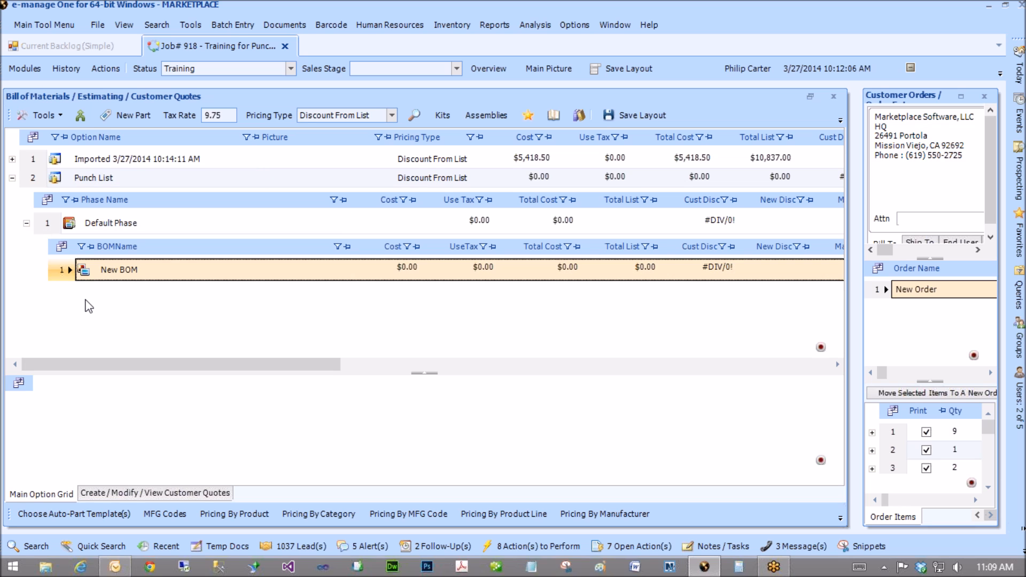
Try to find a part for the BOM by MFG part number, searching for fd-1006 and hn1.
left_click(169, 398)
type("fd-1006")
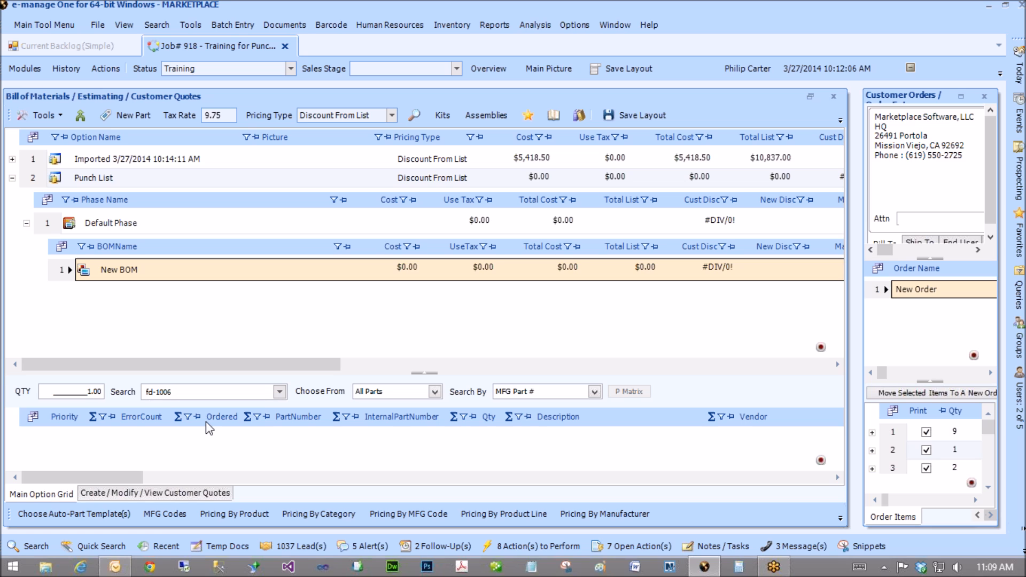
key("BackSpace")
key("BackSpace")
key("BackSpace")
key("BackSpace")
key("BackSpace")
key("BackSpace")
key("BackSpace")
type("hn1")
key("Return")
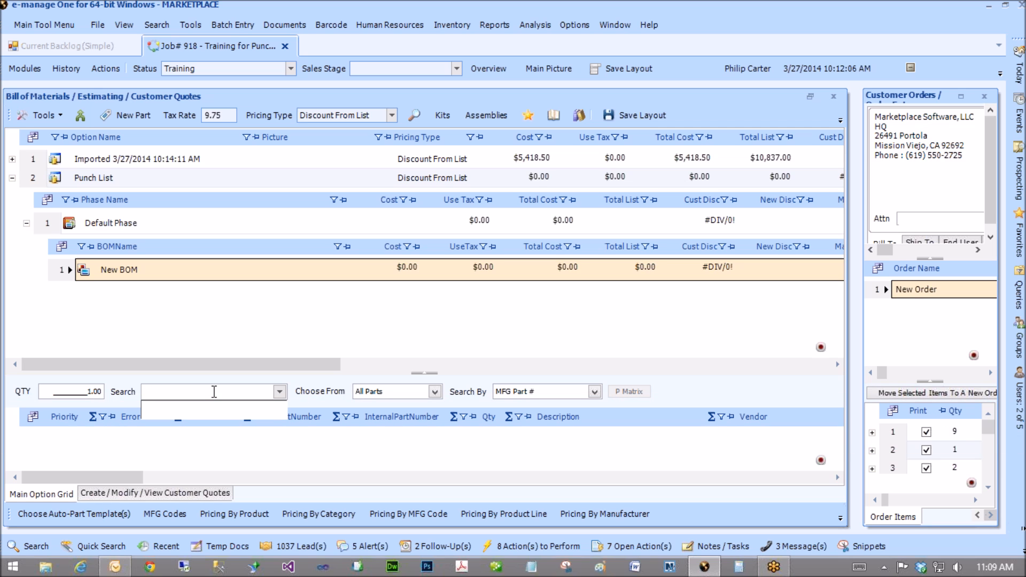
Search the parts for e-manage and add 1 Concurrent License of e-manage to the BOM with quantity 1.
type("e-manage")
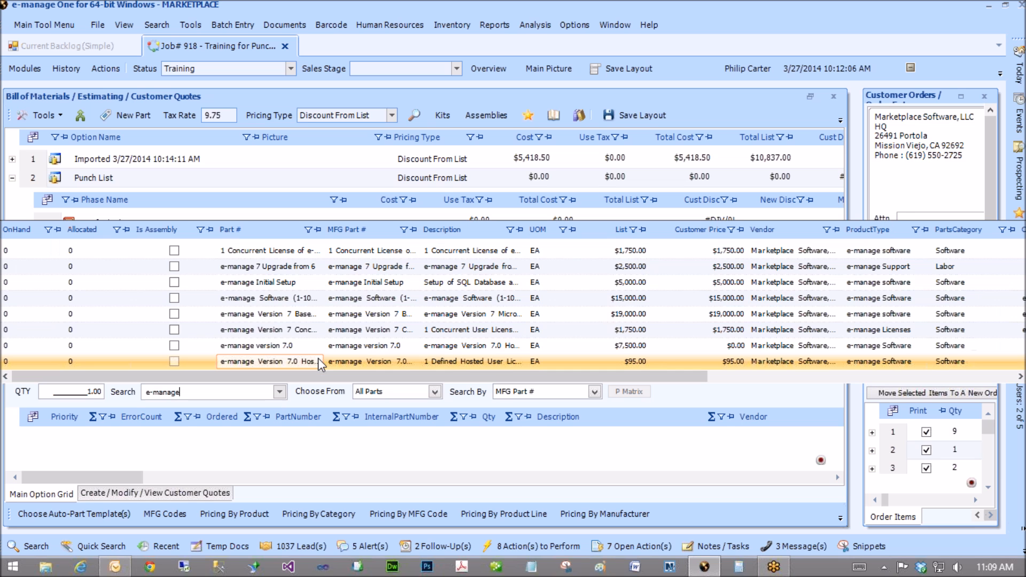
left_click(257, 251)
left_click(298, 271)
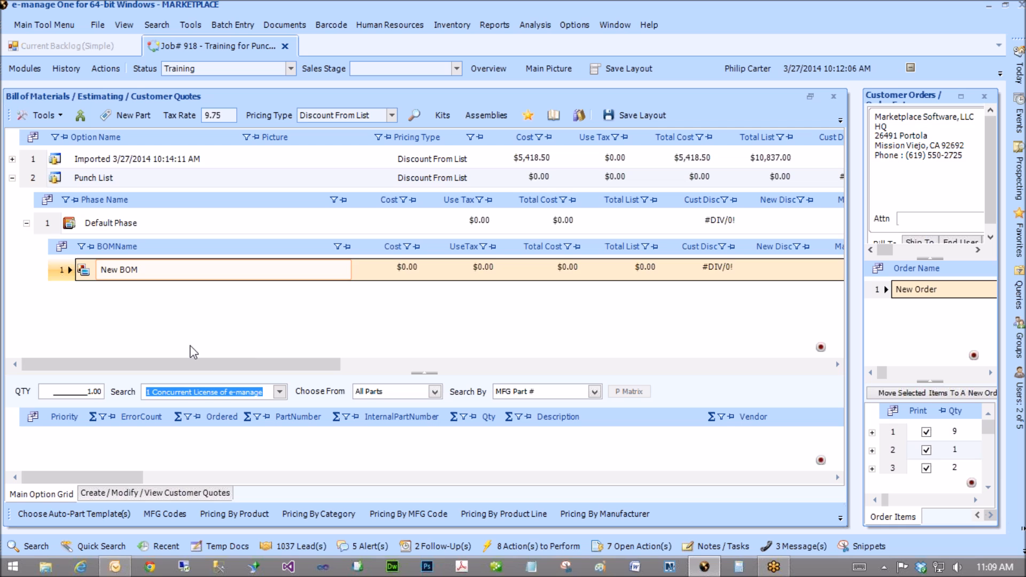
key("Return")
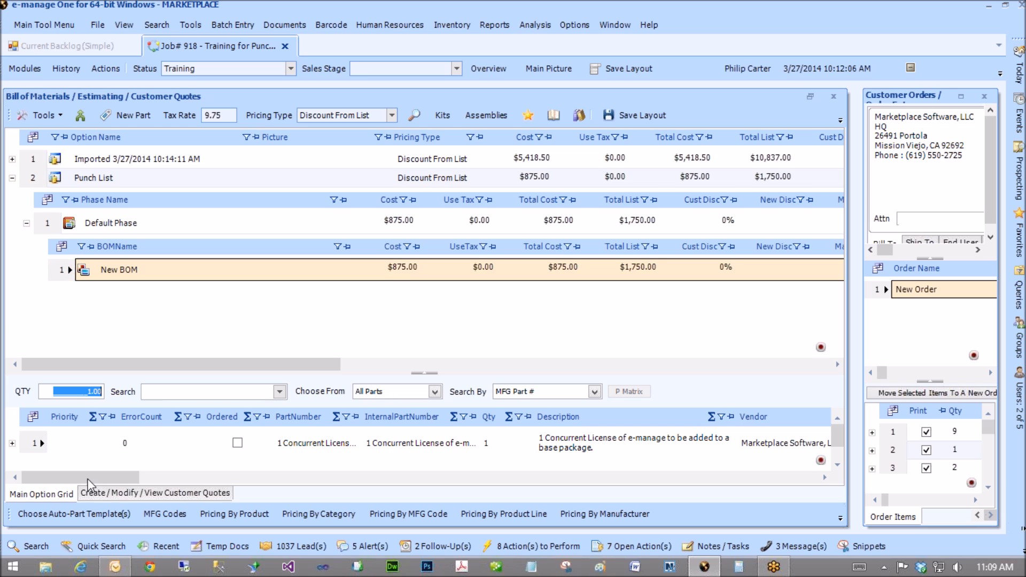
Give the concurrent license part in the Punch List BOM a customer discount of 100%.
left_click_drag(66, 474, 340, 485)
left_click(627, 442)
left_click(692, 442)
type("100")
left_click(782, 446)
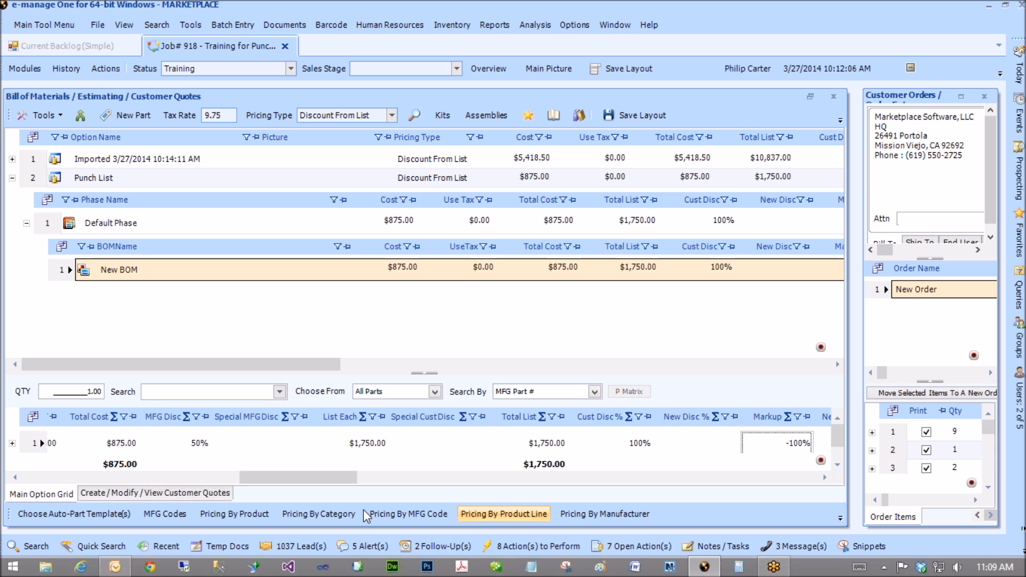
left_click(685, 444)
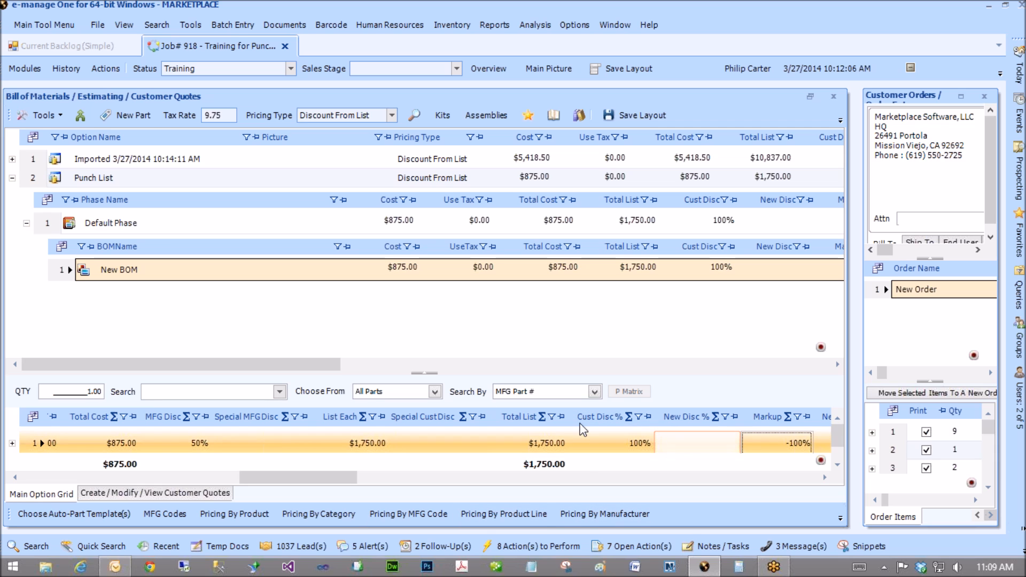
left_click(588, 444)
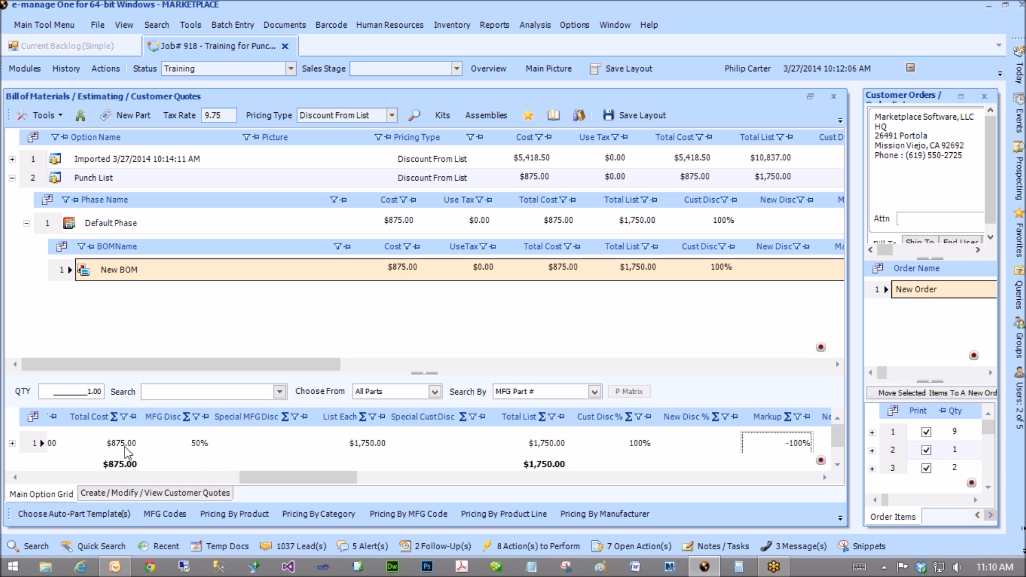
Open the job's customer quotes and select the Punch List quote.
left_click(155, 493)
left_click(245, 201)
left_click(242, 201)
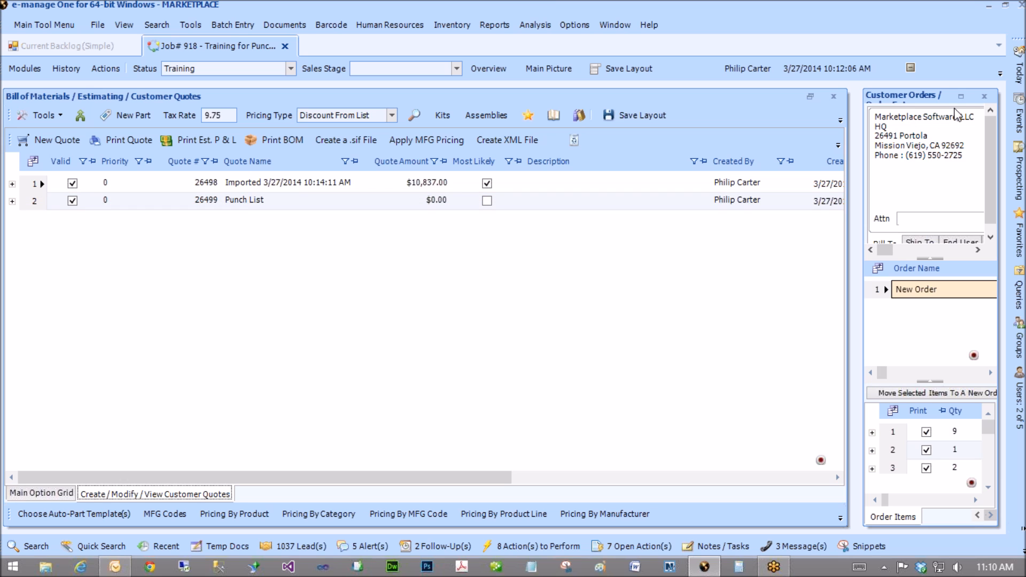
Bring Order Entry back as the main module for job 918 and add a new order.
left_click(984, 97)
left_click(25, 68)
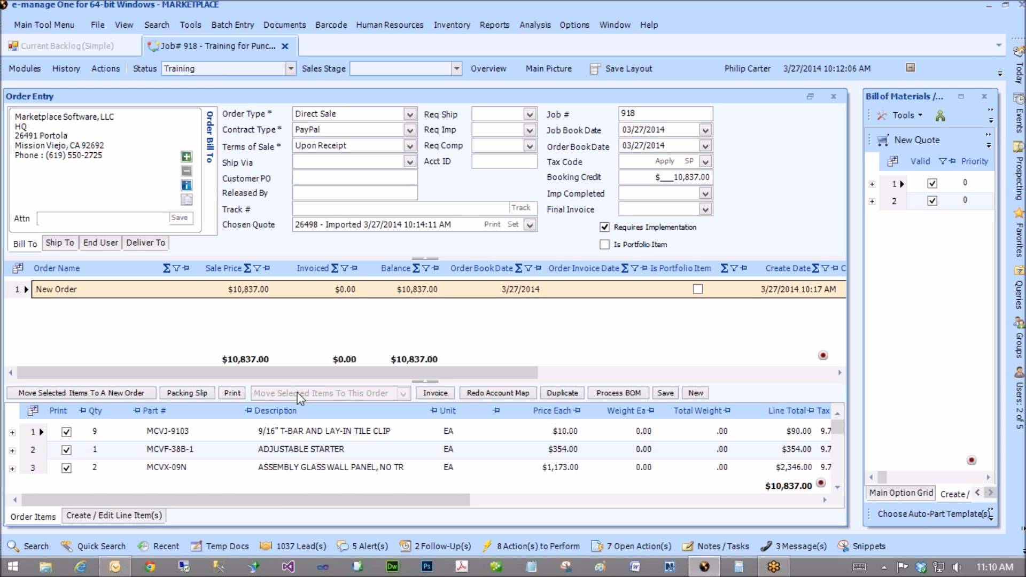
left_click(695, 393)
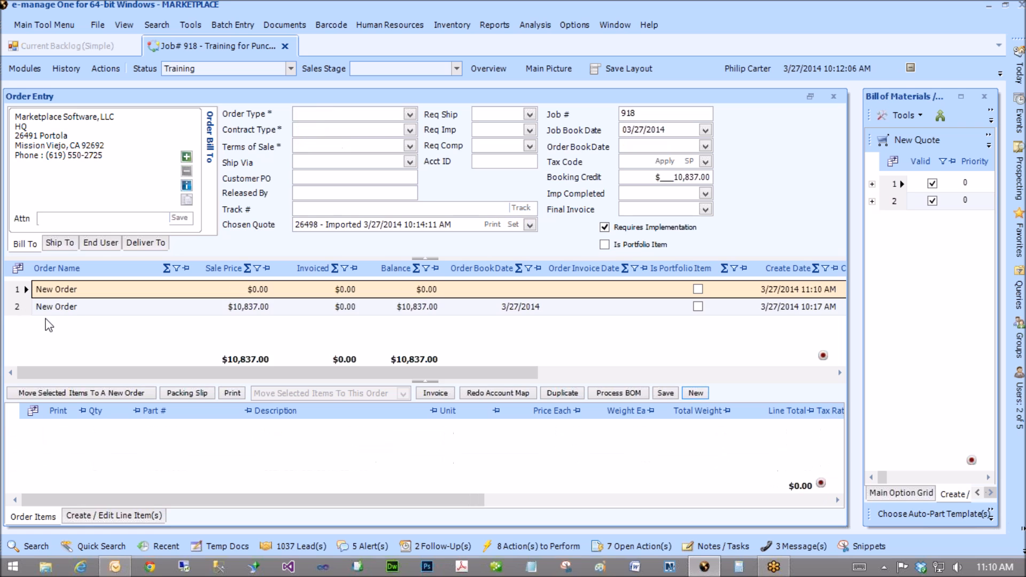
Rename the job's earlier $10,837.00 order as Original Order.
left_click(81, 307)
left_click(81, 306)
key("BackSpace")
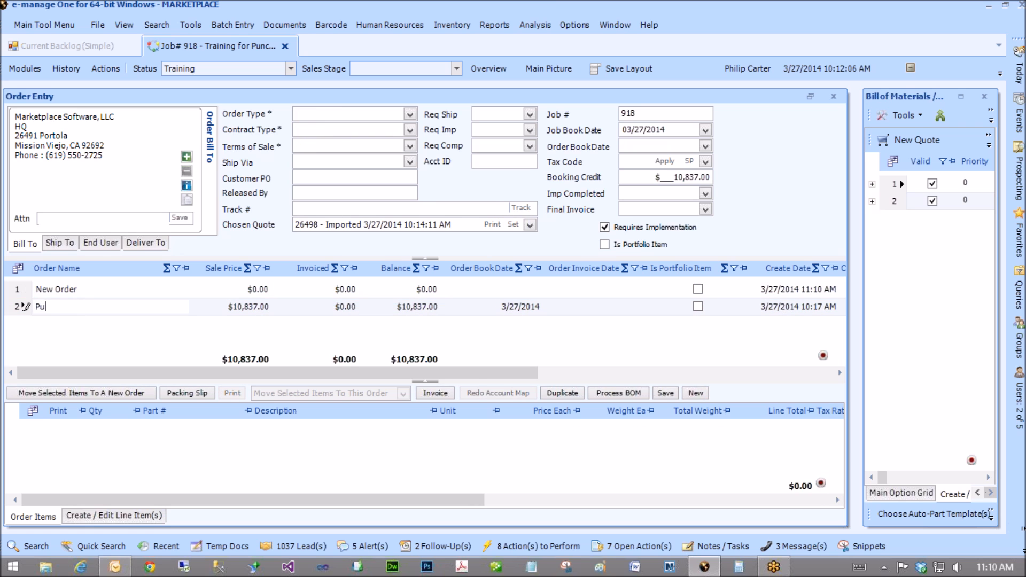
type("New")
key("BackSpace")
key("BackSpace")
key("BackSpace")
type("Original Order")
Name the newly added empty order Punch List.
left_click(77, 296)
type("PunchList")
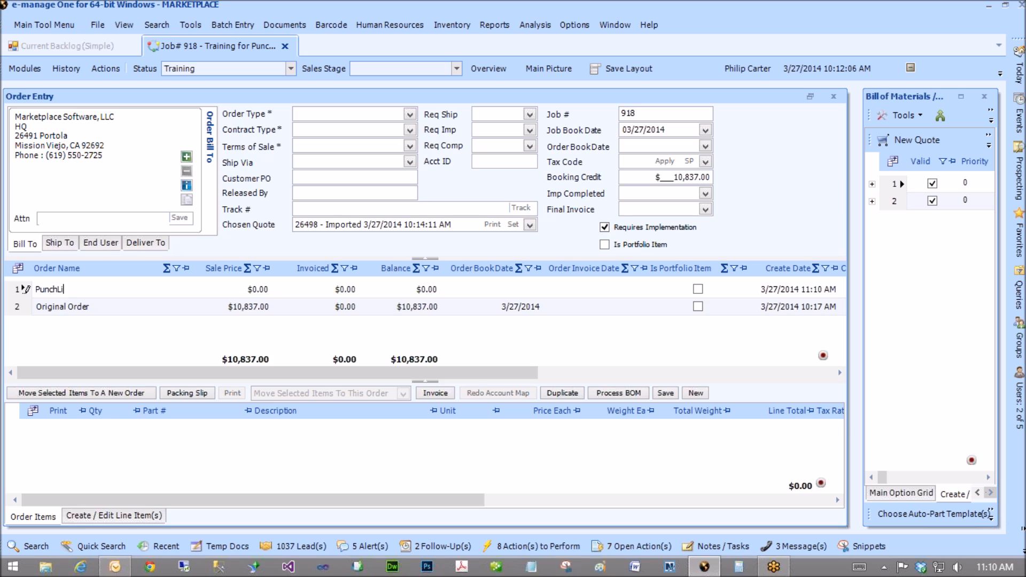
key("Left")
key("Left")
key("Left")
key("Left")
Try to save the new order as Direct Sale, PayPal and Upon Receipt with order book date 03/27/2014.
left_click(410, 115)
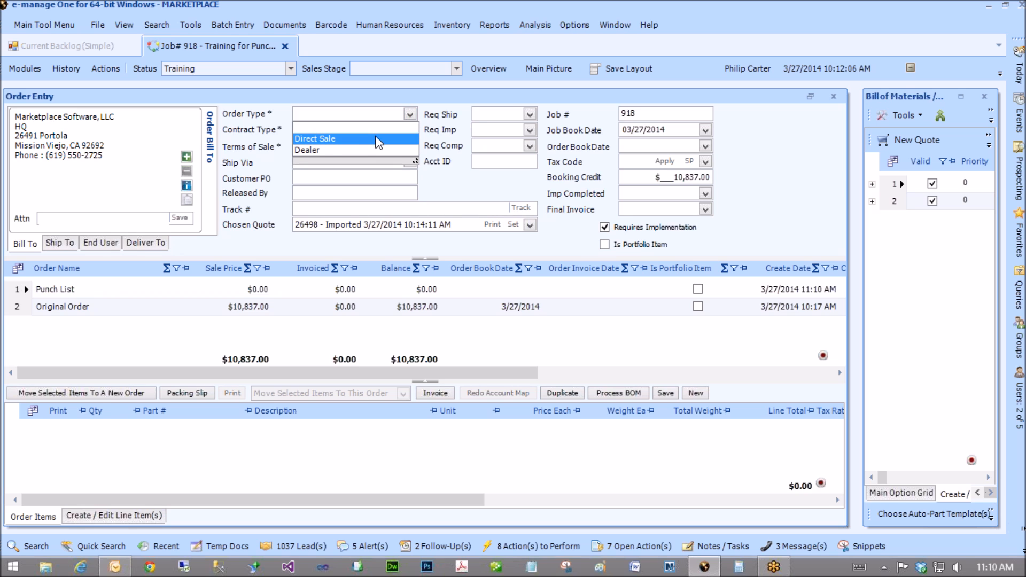
left_click(404, 135)
left_click(411, 130)
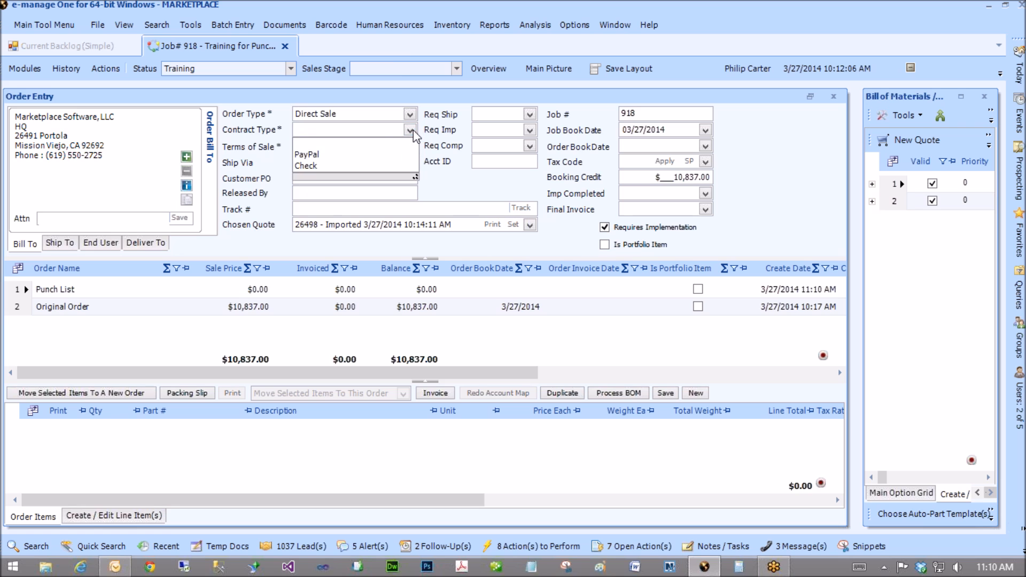
left_click(386, 143)
left_click(387, 150)
left_click(378, 169)
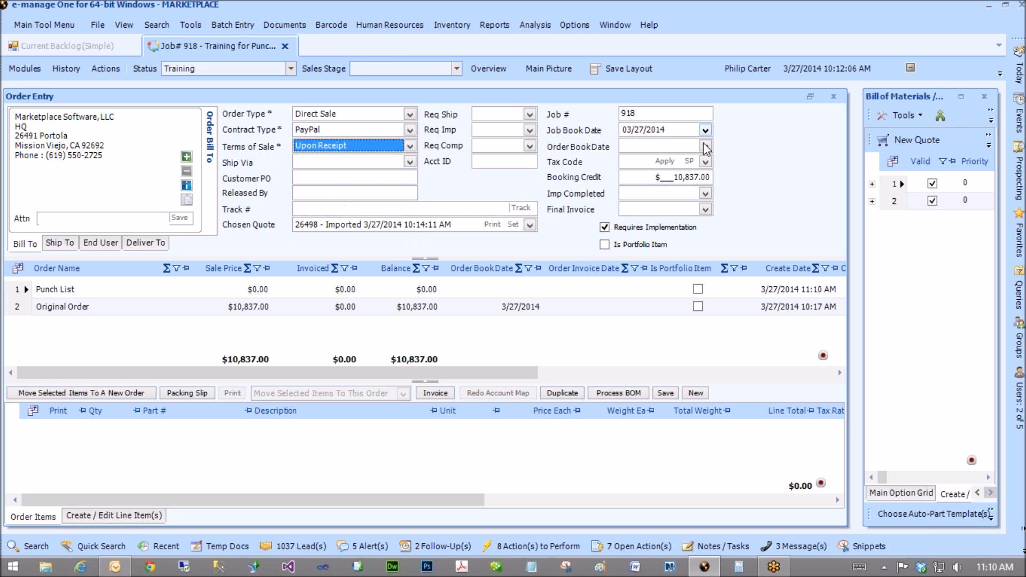
left_click(705, 146)
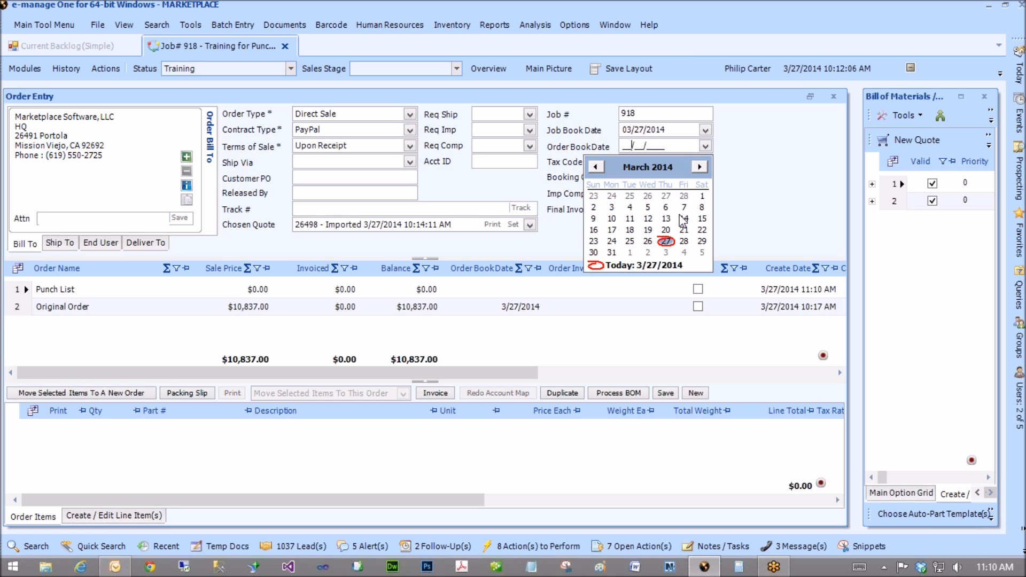
left_click(667, 242)
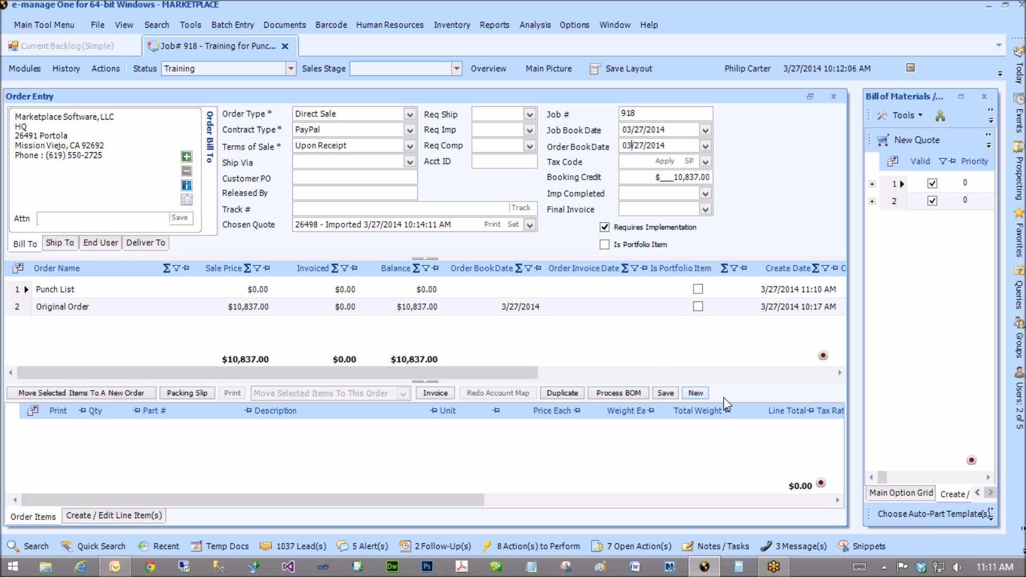
left_click(666, 394)
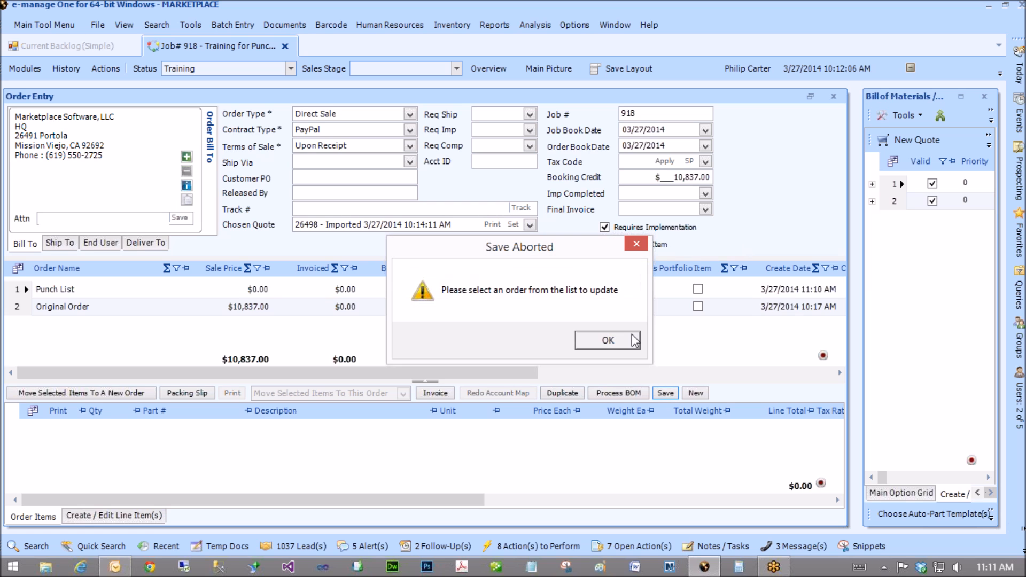
key("Return")
Select the Punch List order and set its order type to Direct Sale, contract type to PayPal and terms to Upon Receipt.
left_click(36, 288)
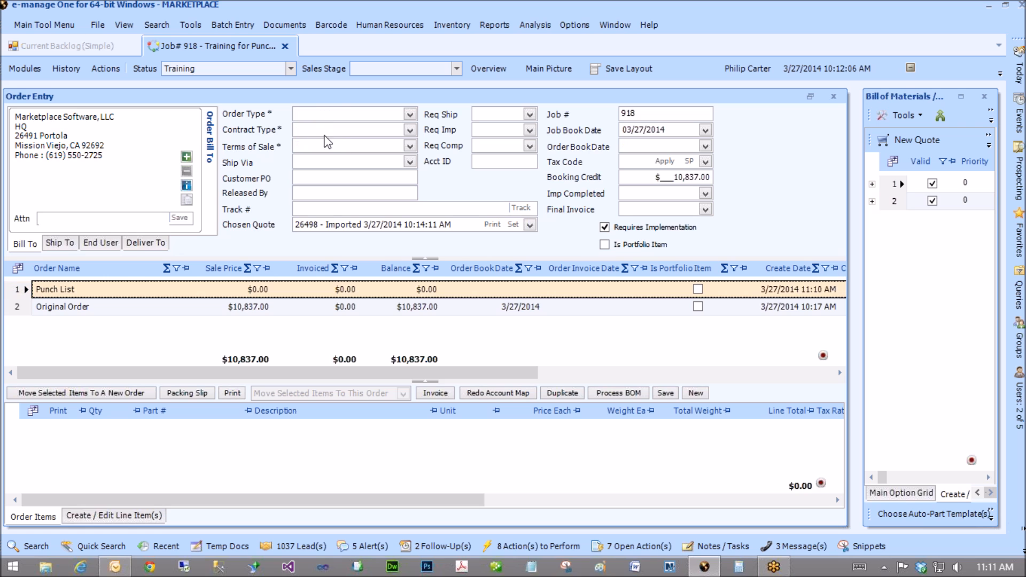
left_click(410, 114)
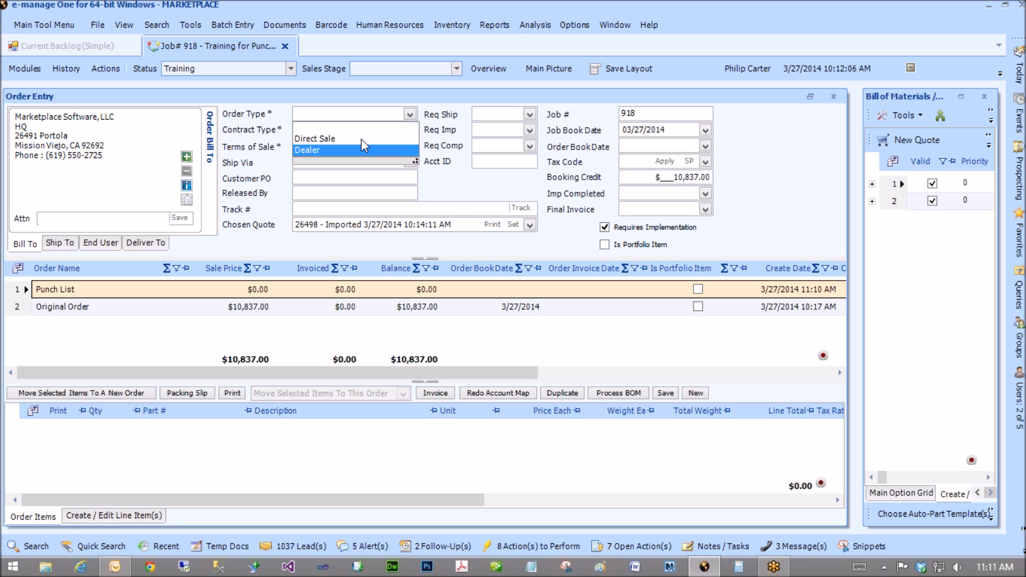
left_click(361, 139)
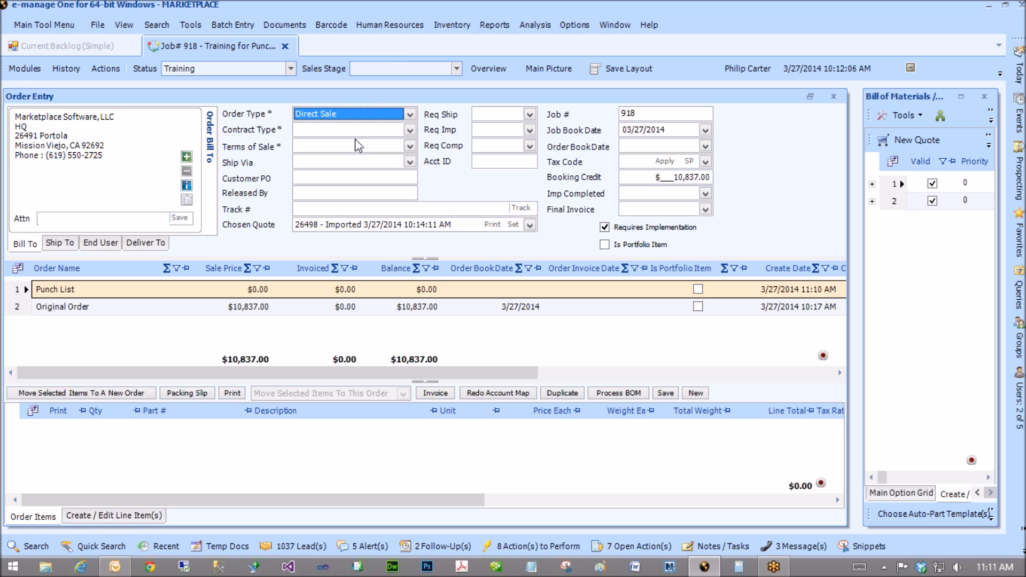
left_click(354, 130)
left_click(345, 155)
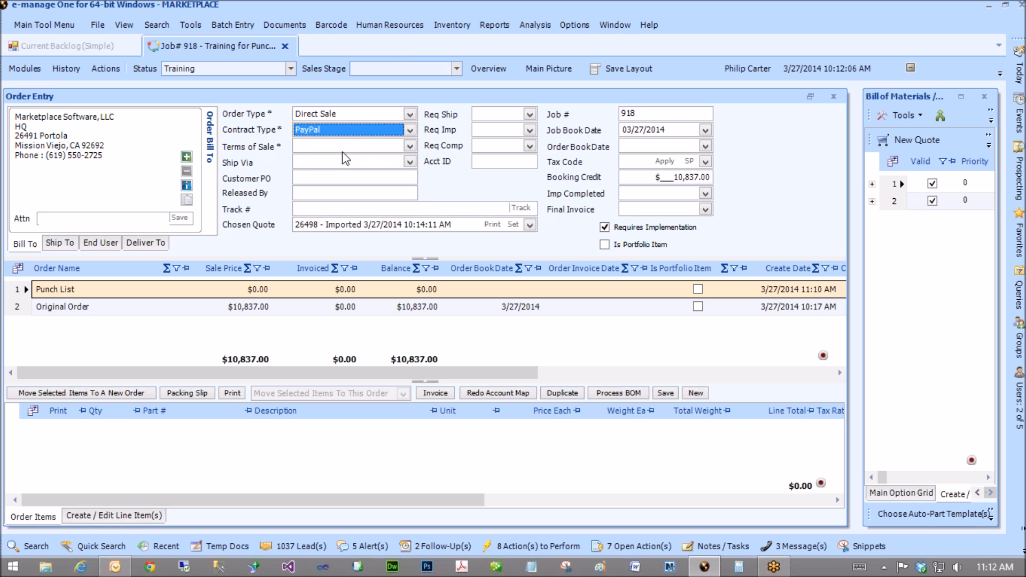
left_click(379, 146)
left_click(408, 165)
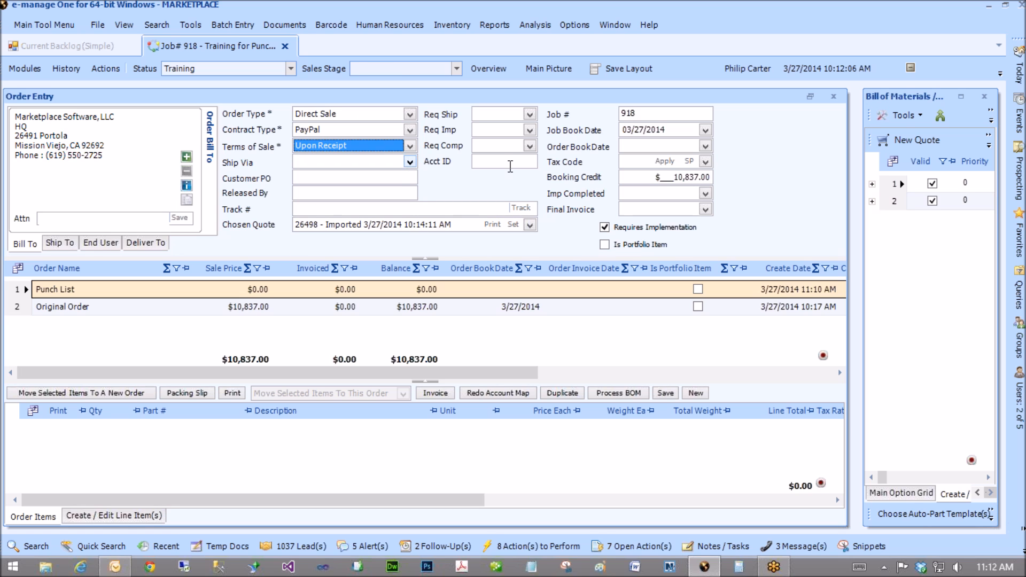
Set the Punch List order's book date to 03/27/2014 and save the order.
left_click(665, 394)
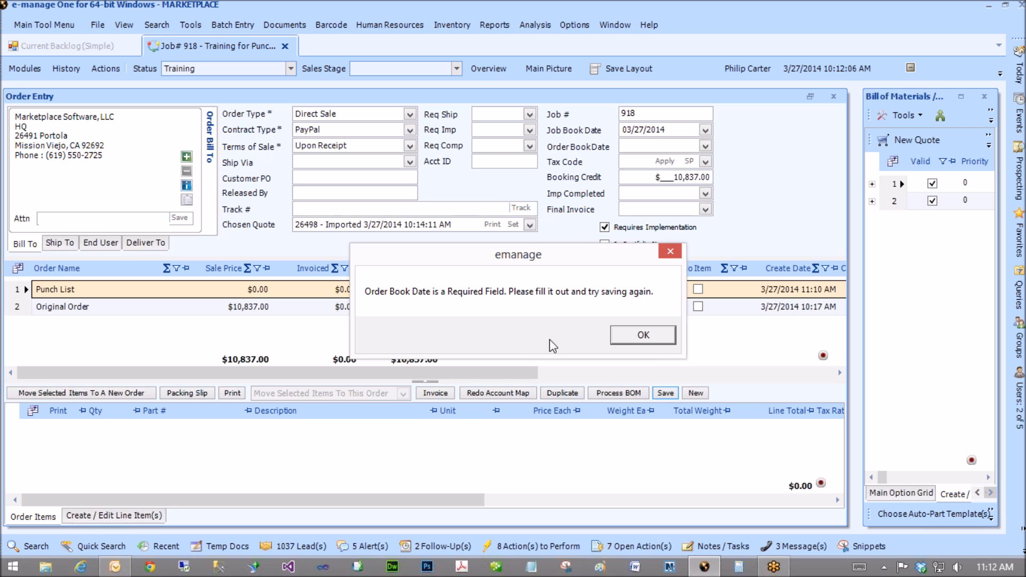
left_click(644, 335)
left_click(707, 146)
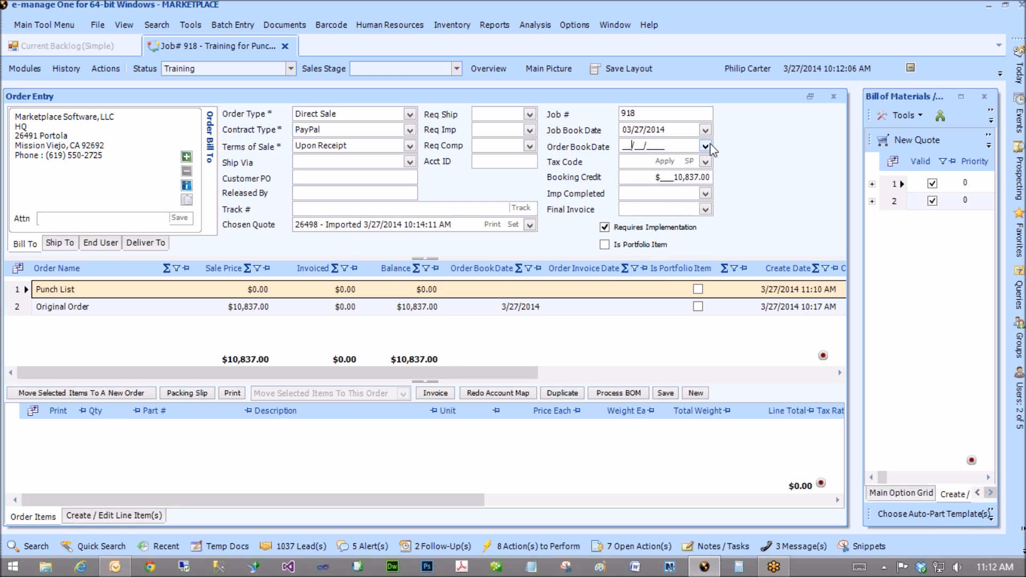
left_click(663, 245)
left_click(667, 393)
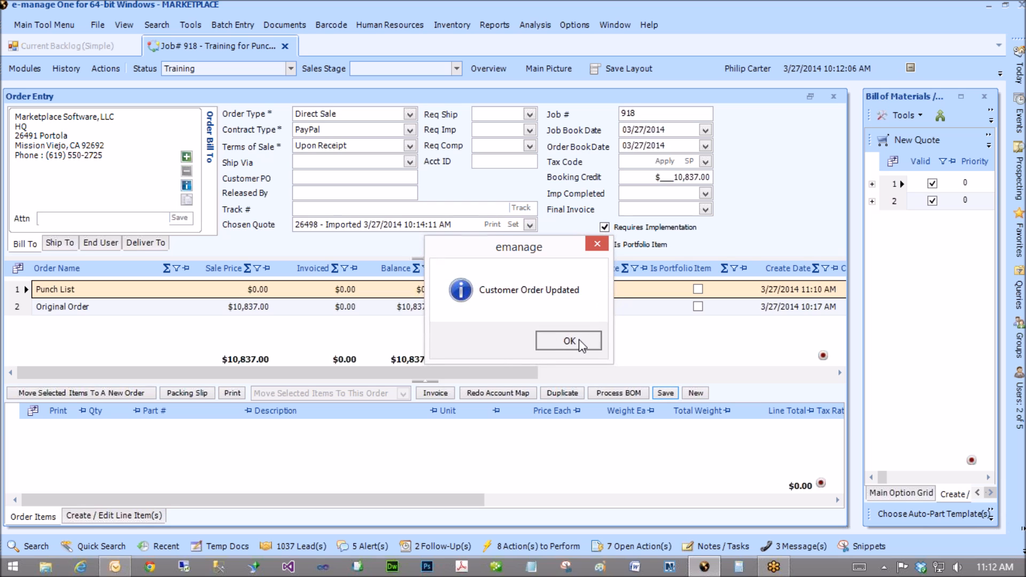
left_click(580, 345)
Try to process the BOM for the Punch List order.
left_click(47, 293)
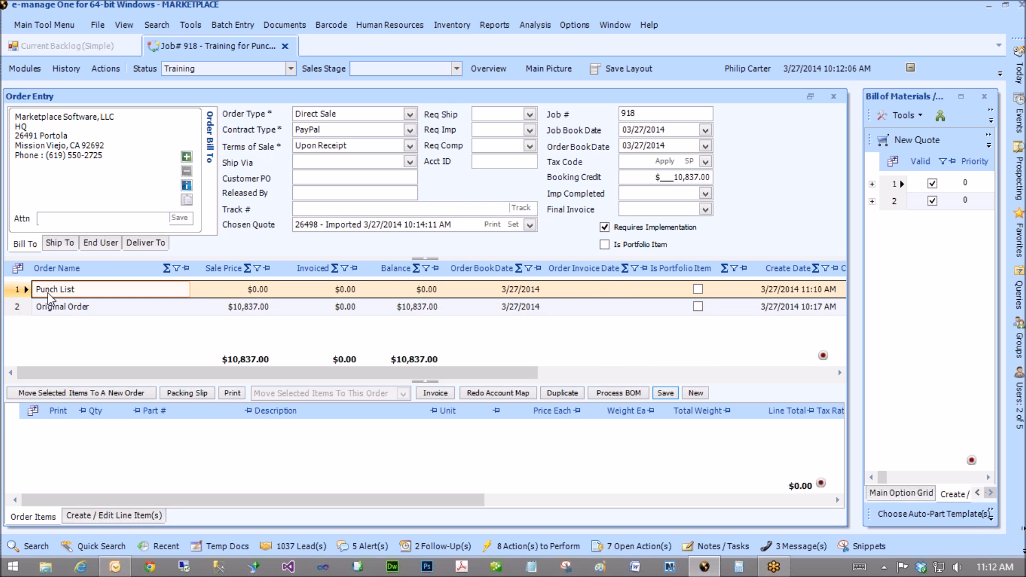
left_click(316, 306)
left_click(189, 453)
left_click(630, 392)
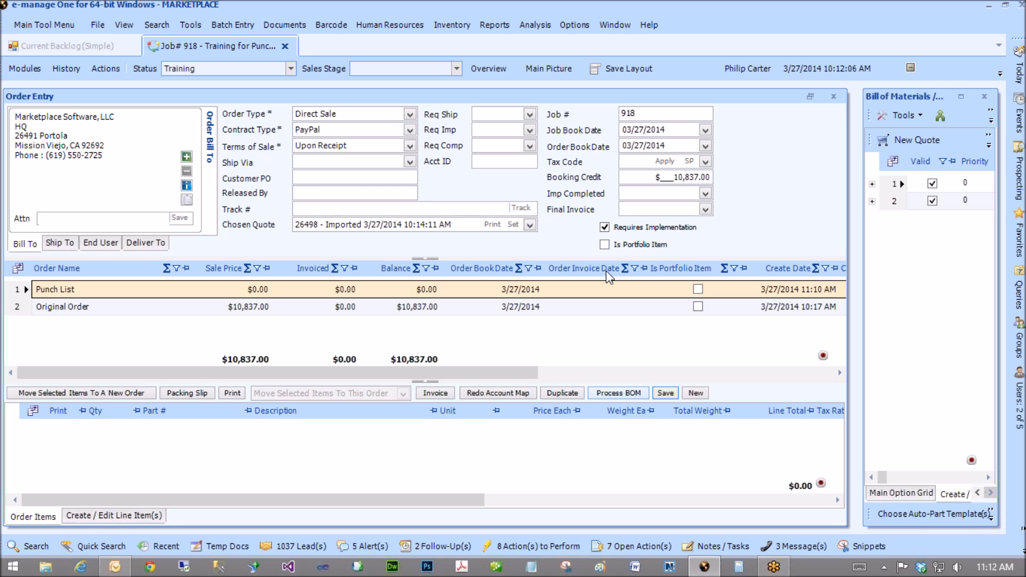
Set the chosen quote of the Punch List order to the Punch List quote and save the order.
left_click(530, 225)
key("Return")
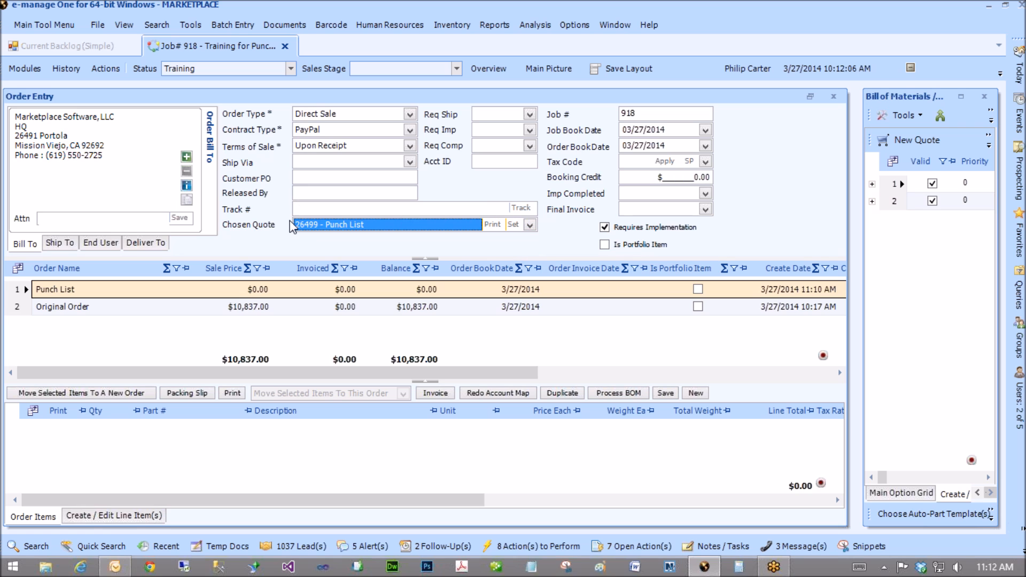
left_click(675, 392)
left_click(570, 338)
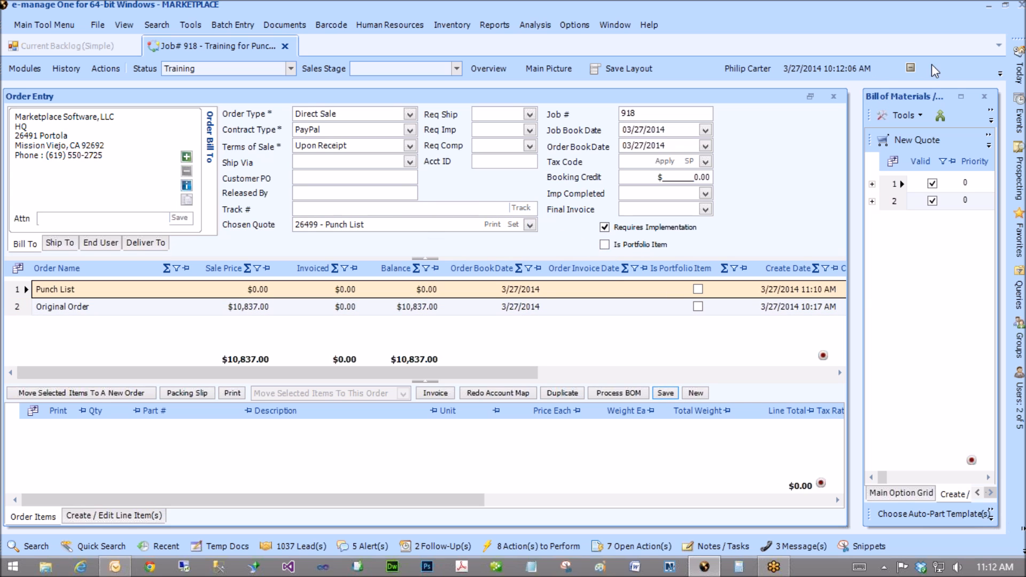
Open a new Current Backlog (Simple) grid and review the Punch List order row for job 918 across its columns.
mouse_move(1021, 69)
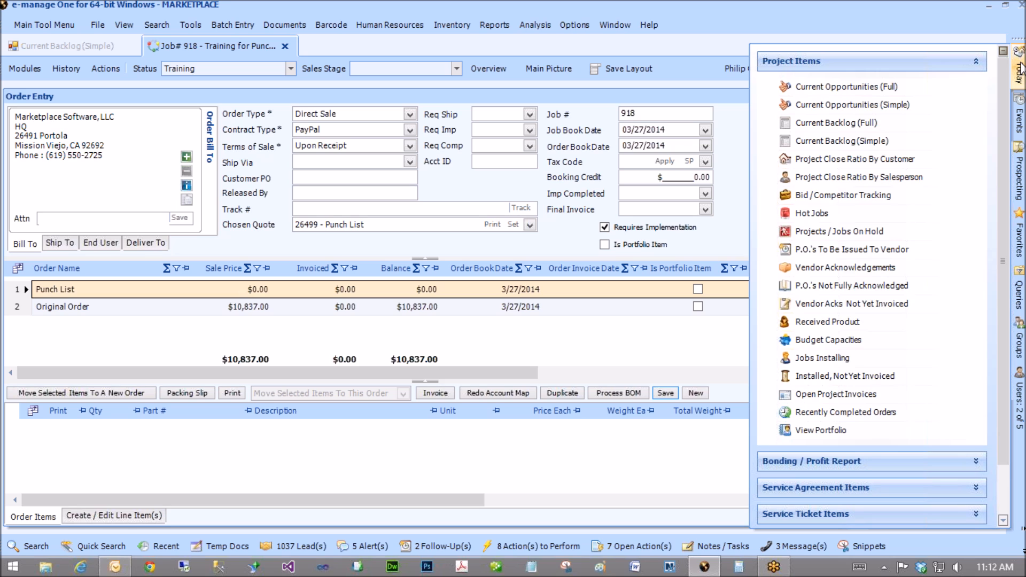
left_click(861, 105)
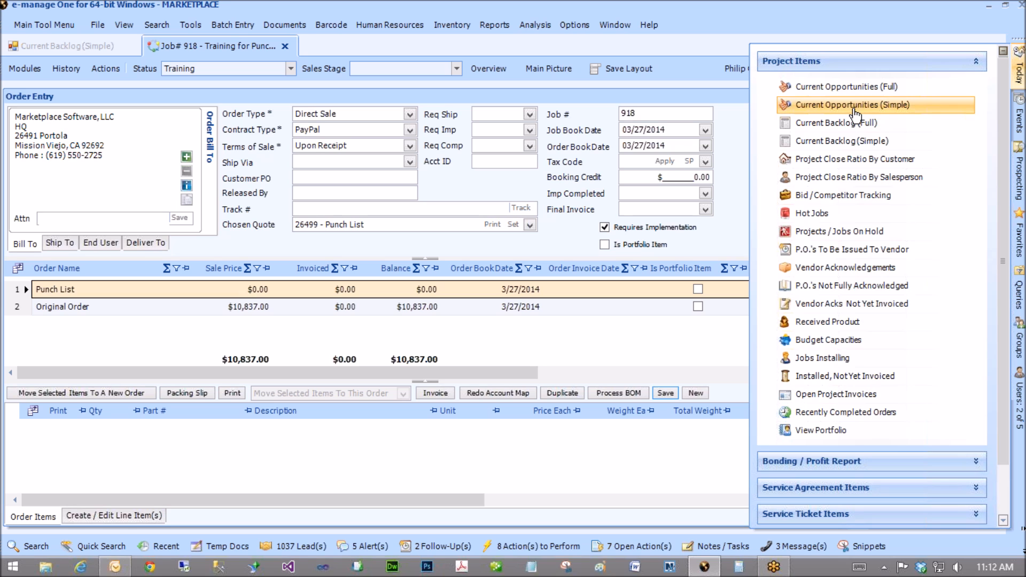
left_click(820, 124)
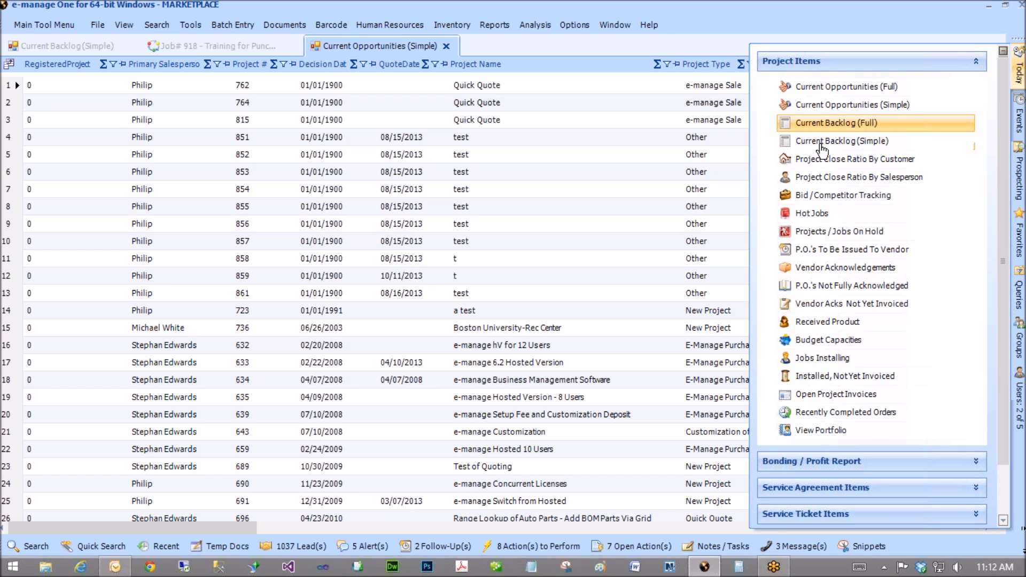
left_click(823, 142)
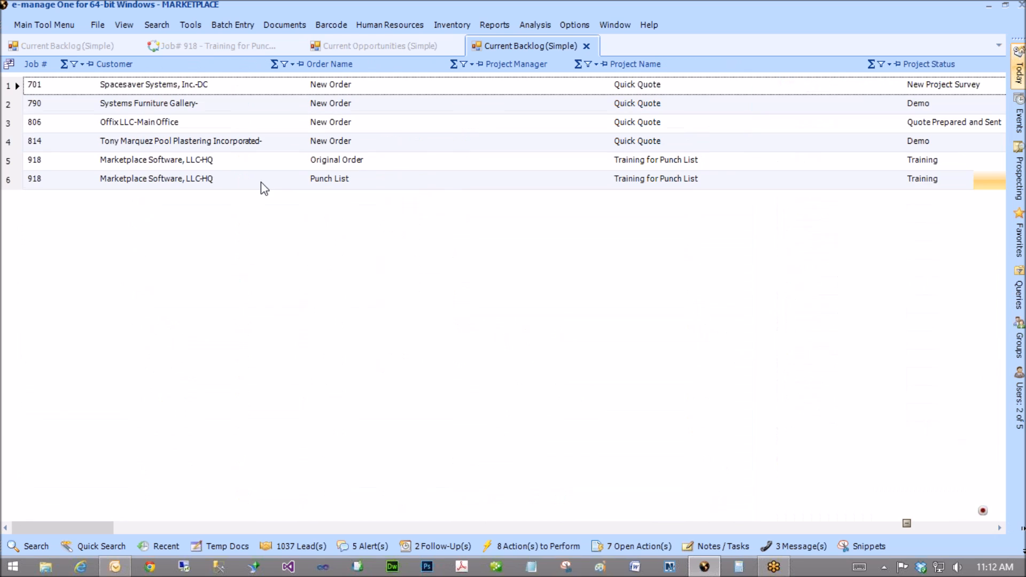
left_click(13, 185)
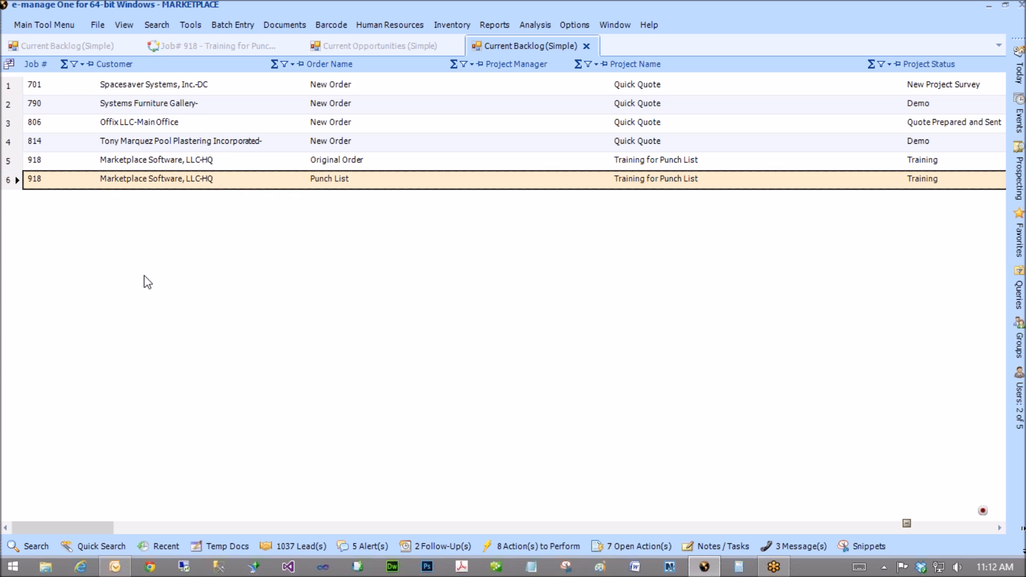
left_click_drag(64, 529, 348, 528)
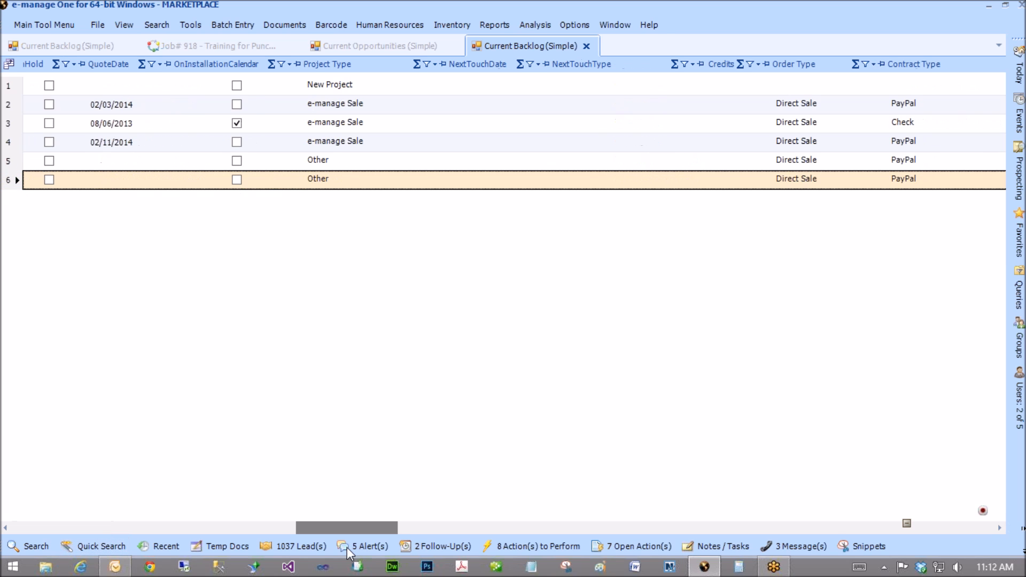
left_click_drag(123, 537, 53, 537)
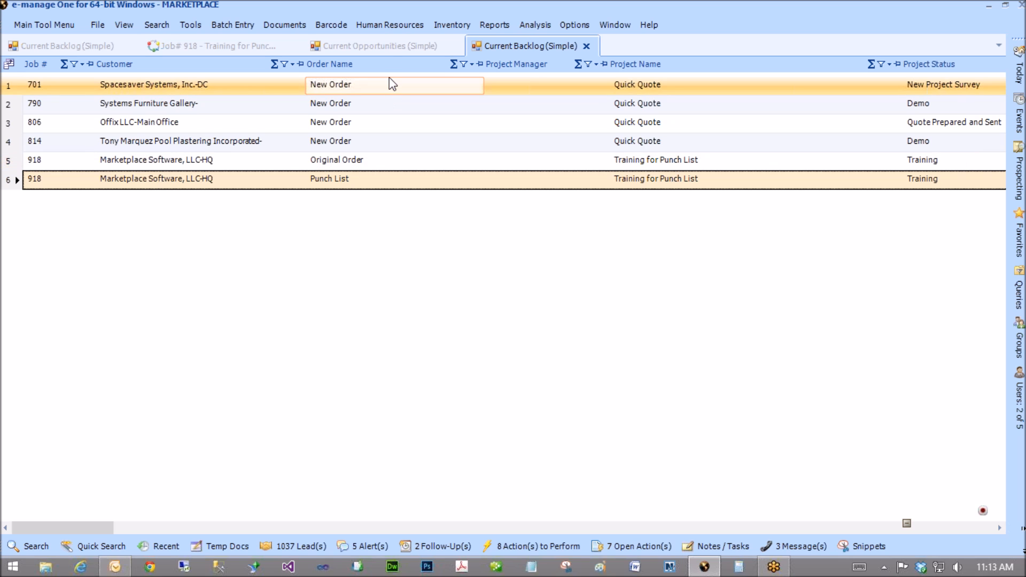
Process the bill of materials onto job 918's Punch List order by line items, separating parts by phase.
left_click(237, 49)
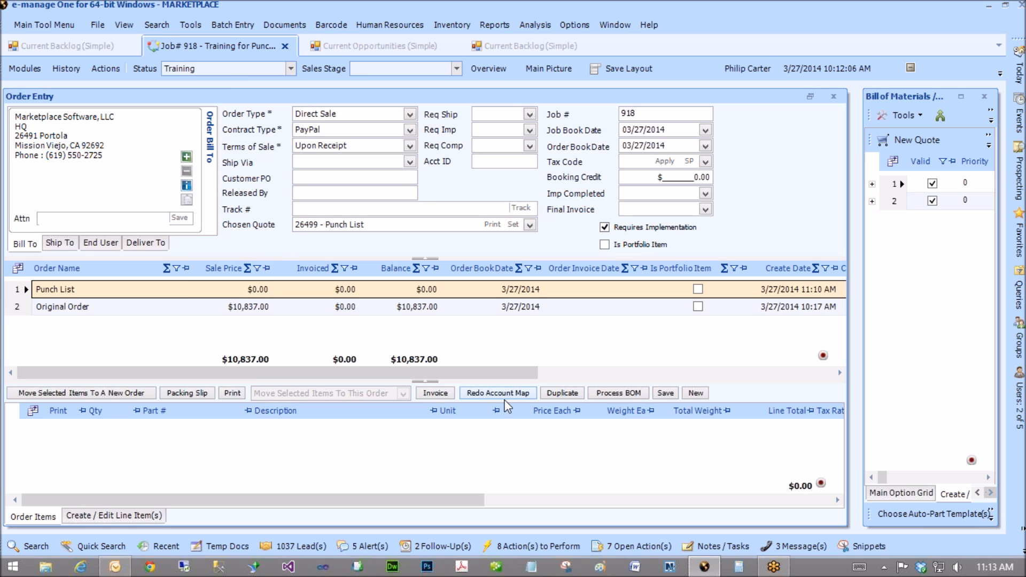
left_click(619, 393)
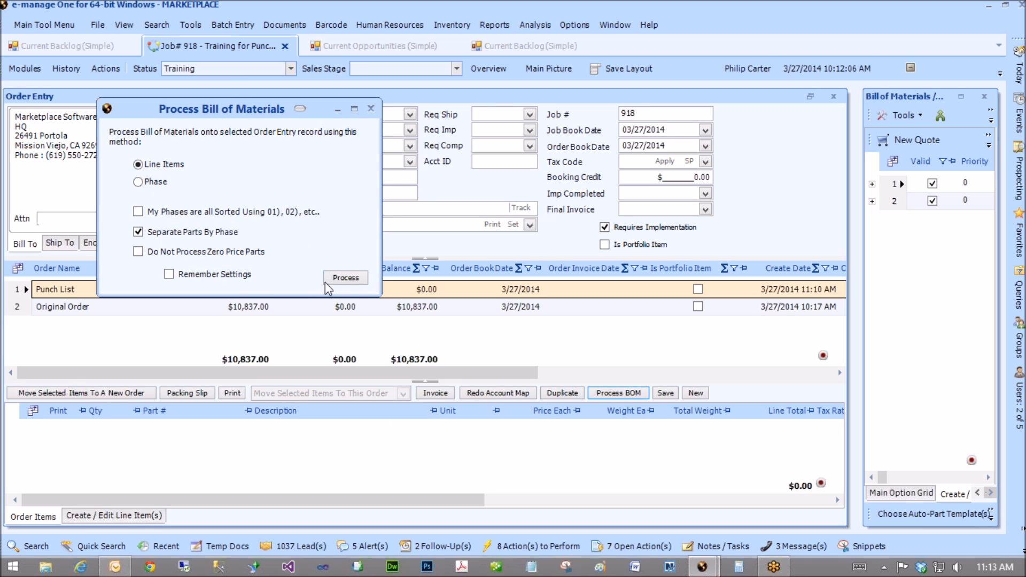
left_click(346, 278)
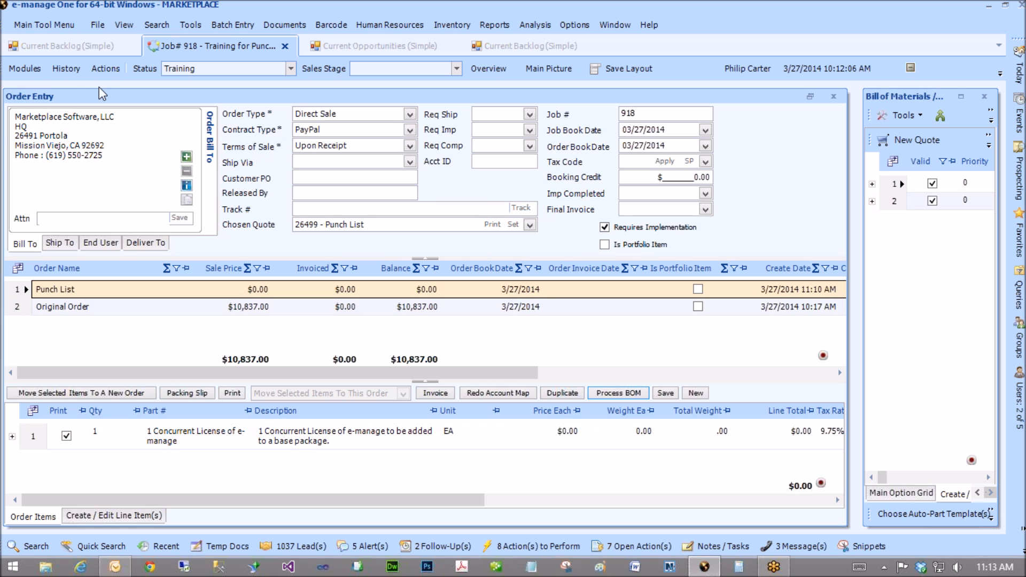
Open Create Purchase Orders (JIT Only) for the job and choose Punch List as the customer order.
left_click(24, 72)
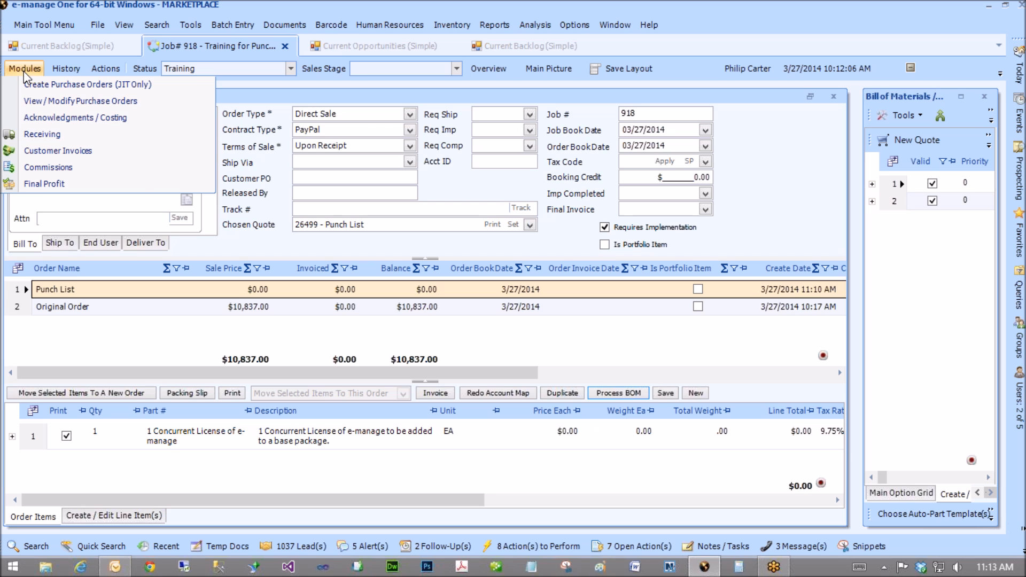
left_click(32, 200)
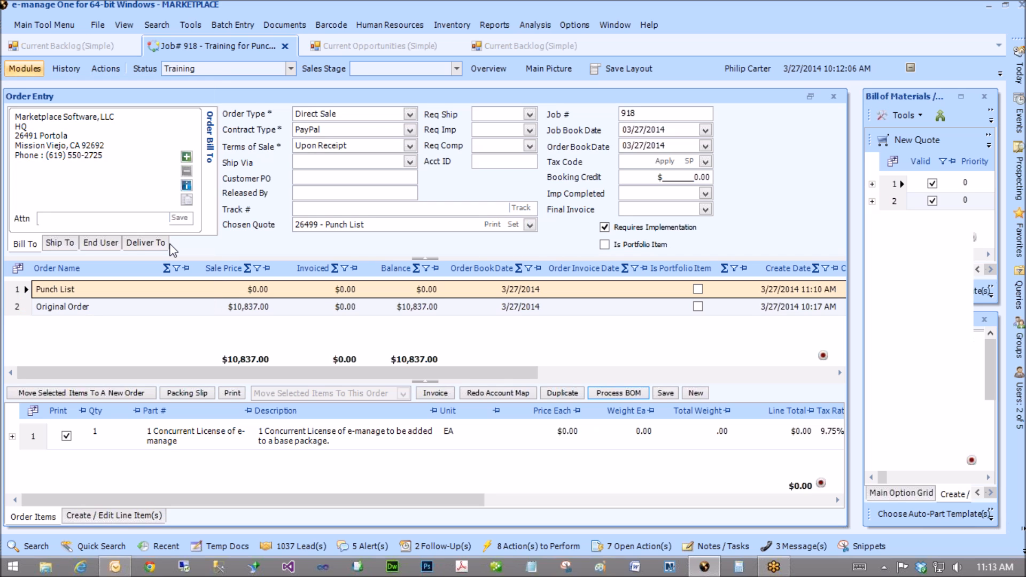
left_click(217, 247)
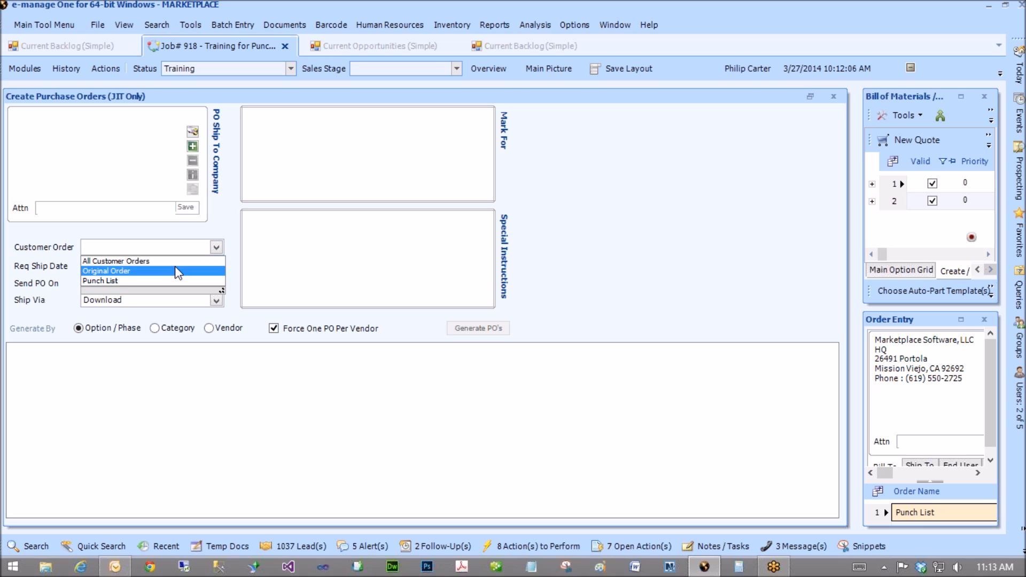
left_click(170, 281)
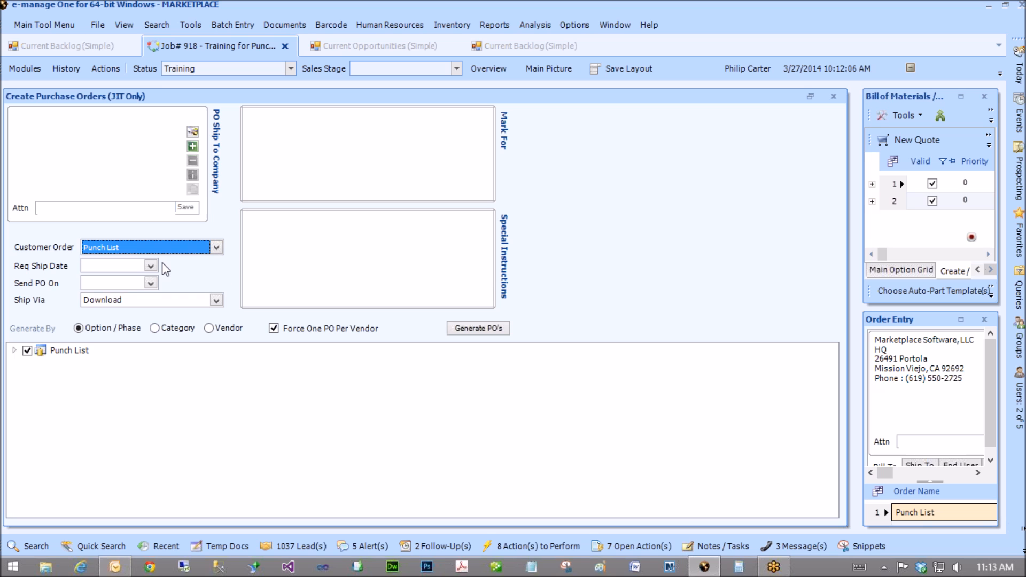
Set the PO ship-to company to Marketplace Software, LLC HQ and generate the Punch List purchase order.
left_click(189, 134)
left_click(178, 134)
left_click(163, 148)
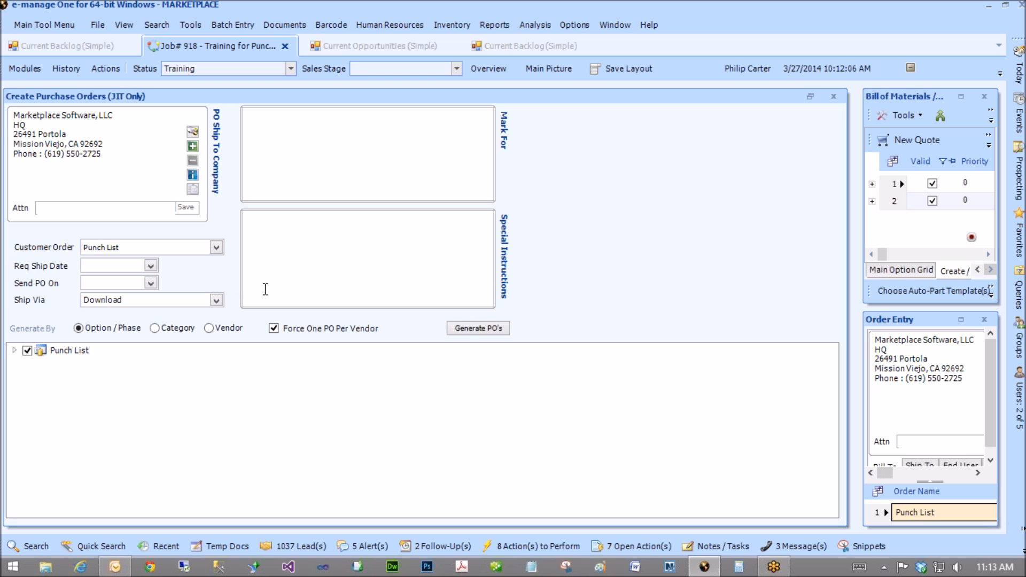
left_click(474, 329)
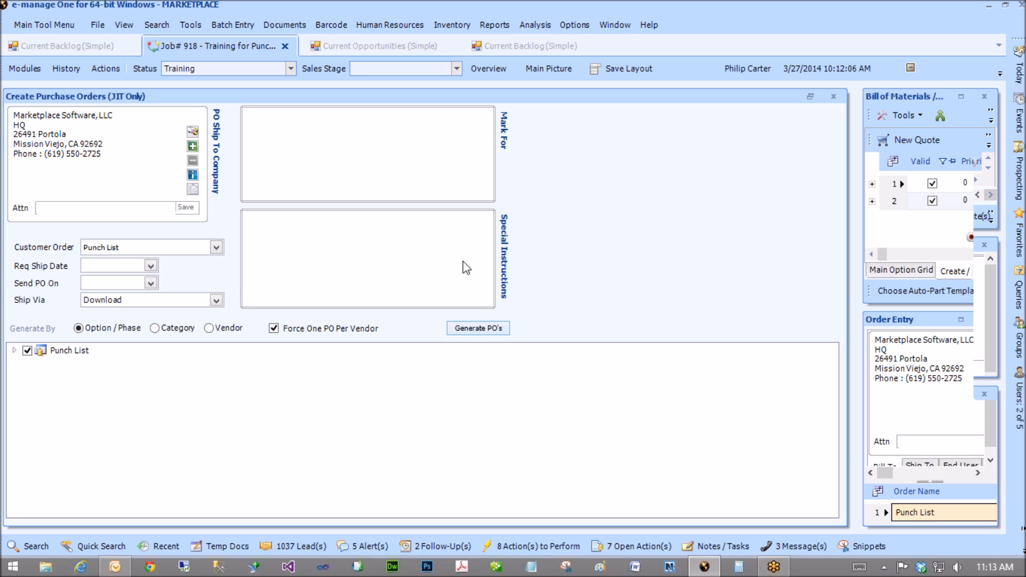
Select the generated purchase order and assign it to the Original Order.
left_click(60, 158)
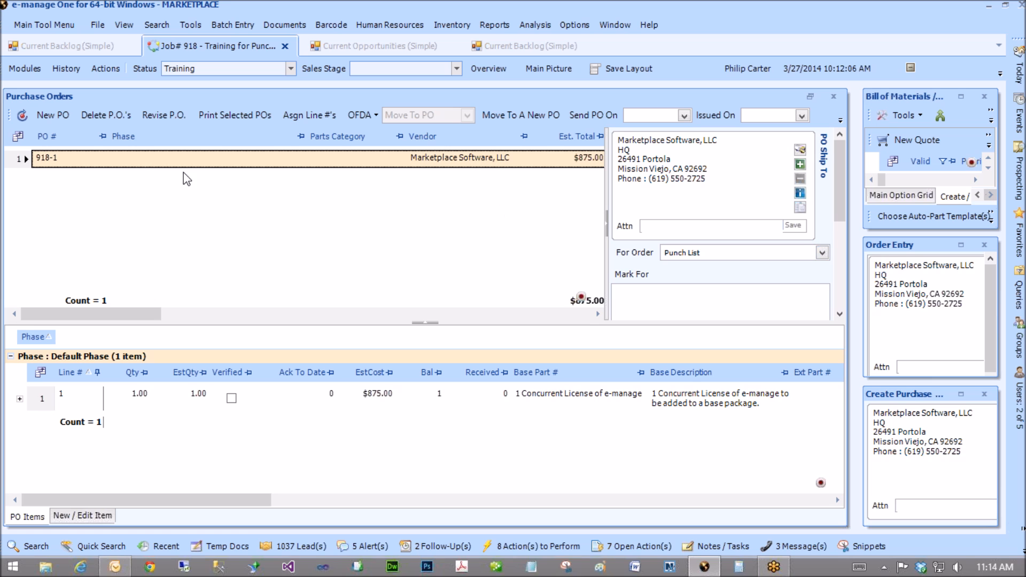
left_click(51, 158)
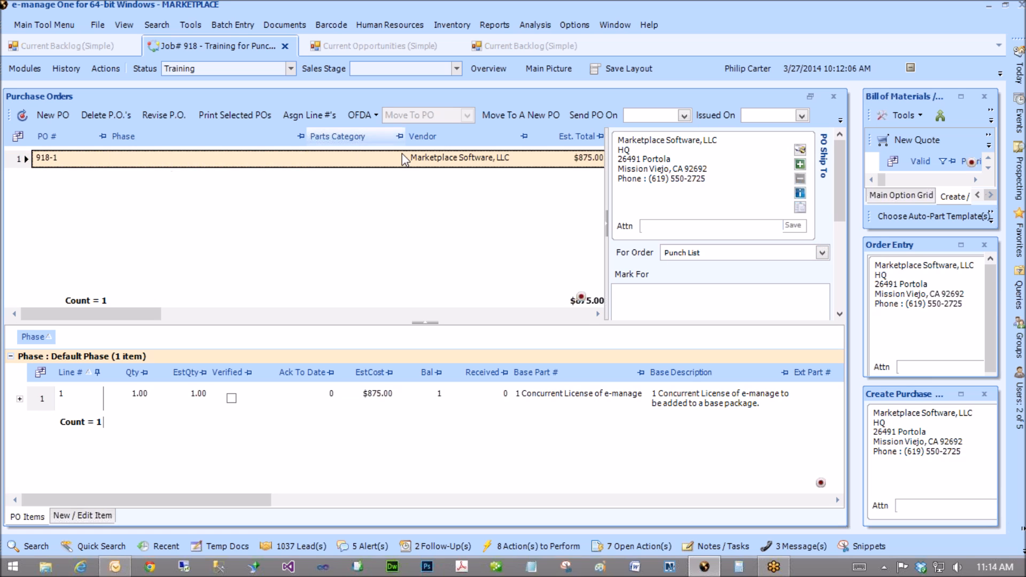
left_click(428, 160)
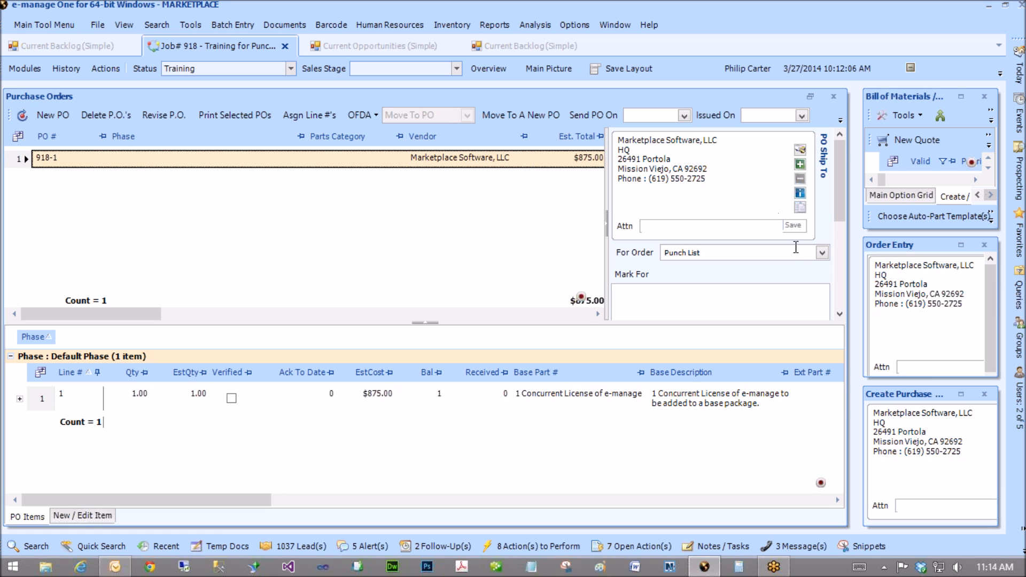
left_click(823, 254)
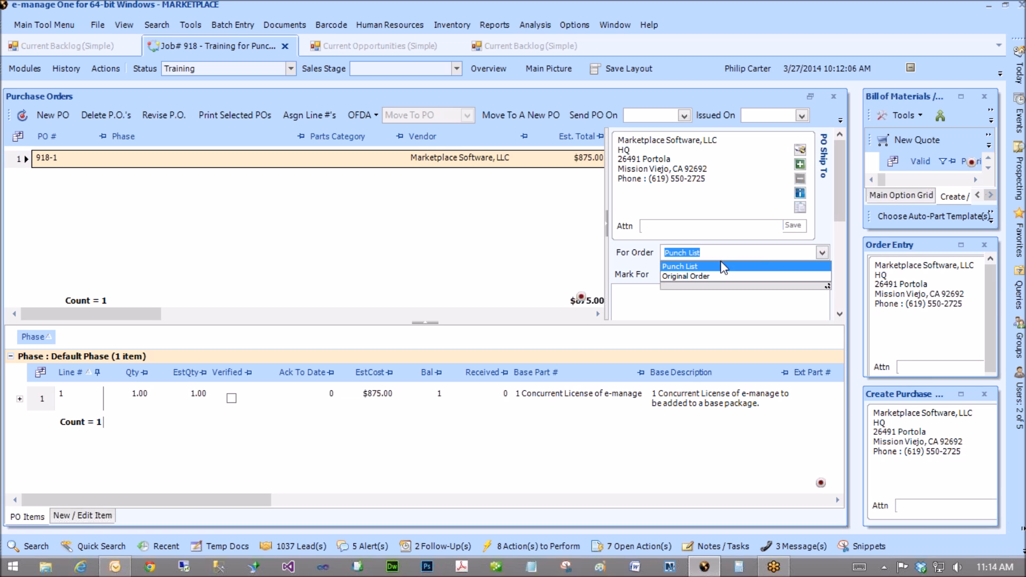
left_click(696, 274)
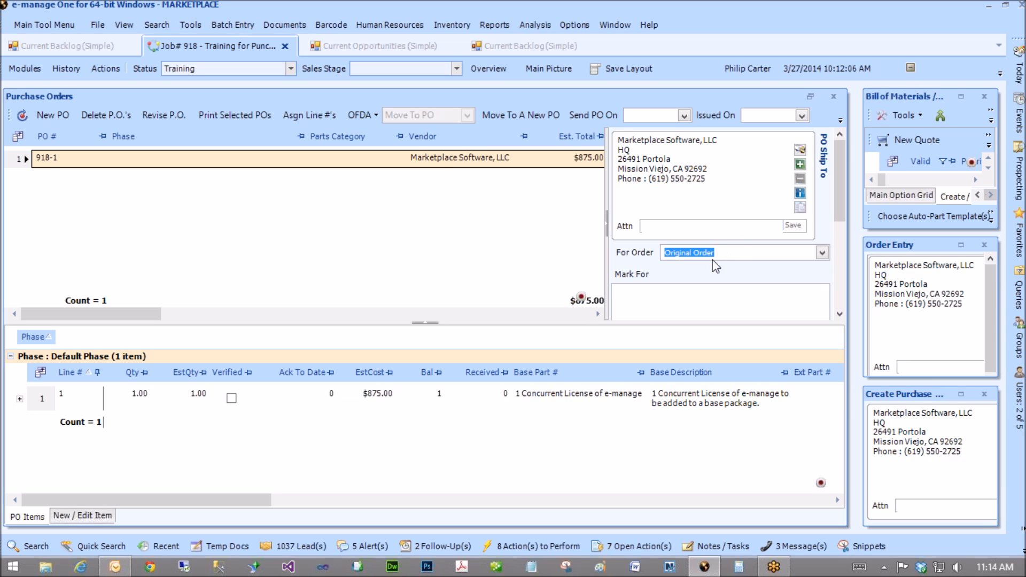
Open the editable fields configuration for the purchase orders grid.
left_click(70, 158)
left_click(50, 160)
left_click(585, 302)
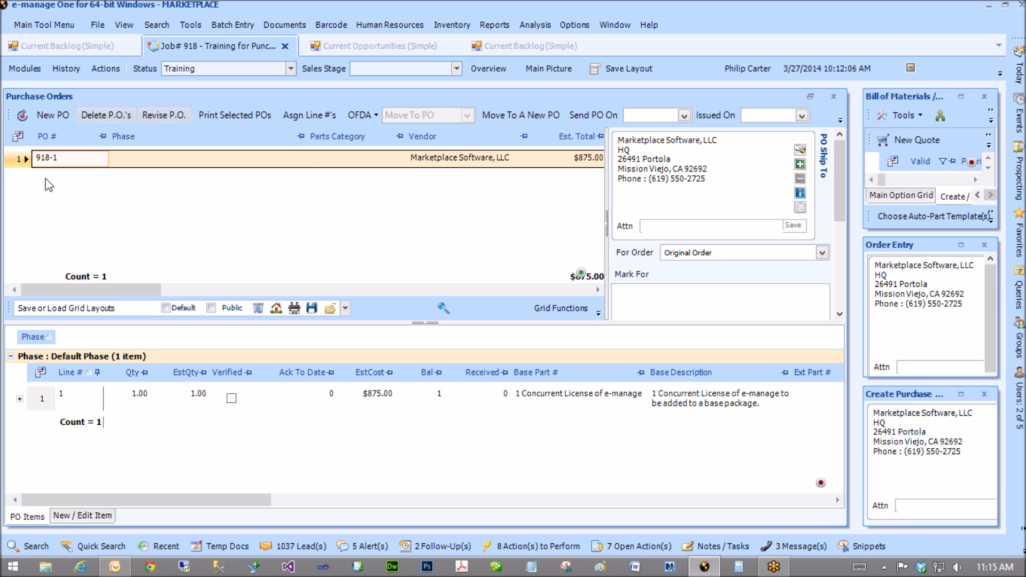
left_click(561, 308)
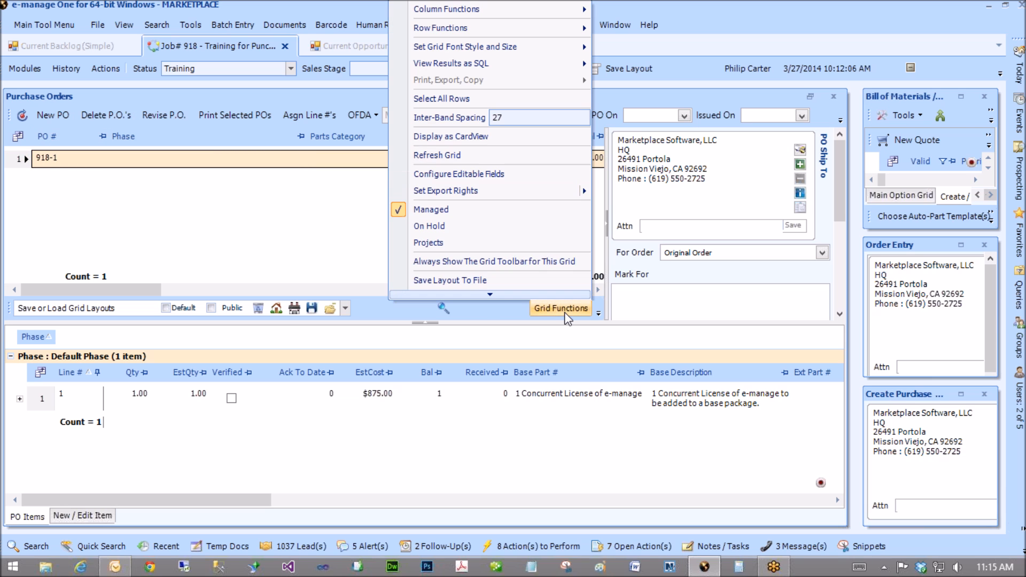
left_click(495, 176)
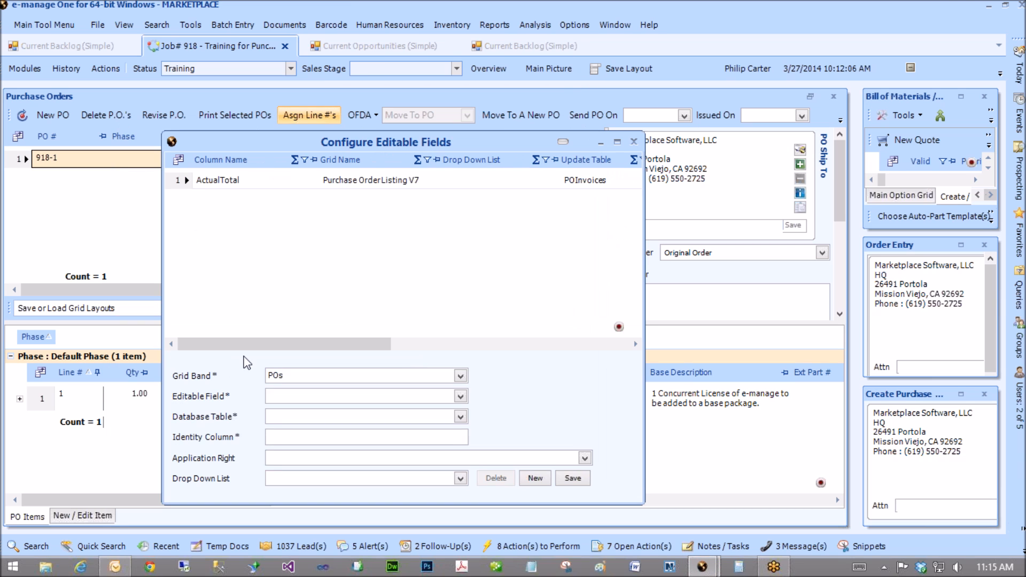
Search the editable field choices for "po", then clear the search text.
left_click(304, 394)
type("po")
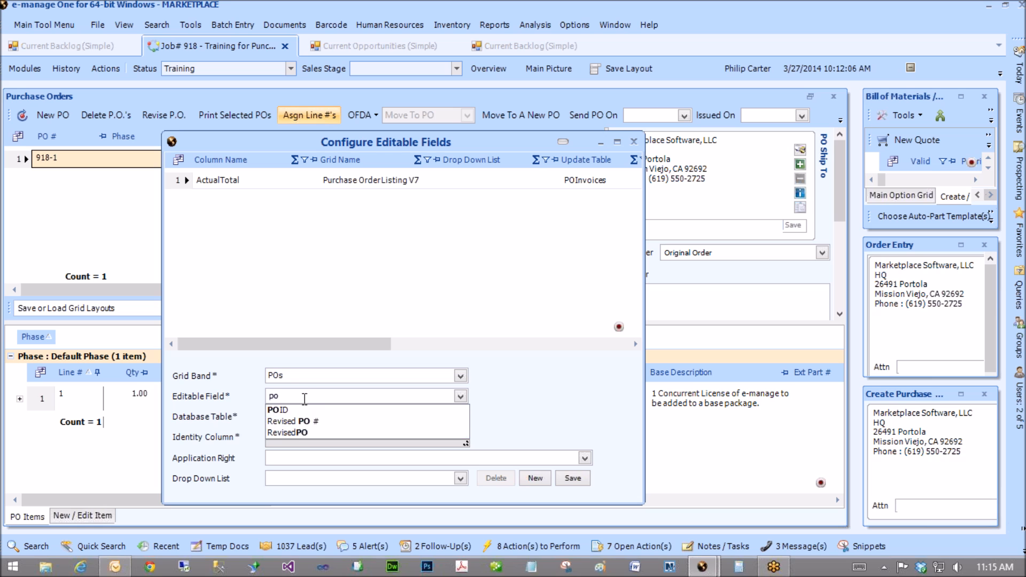
left_click(304, 398)
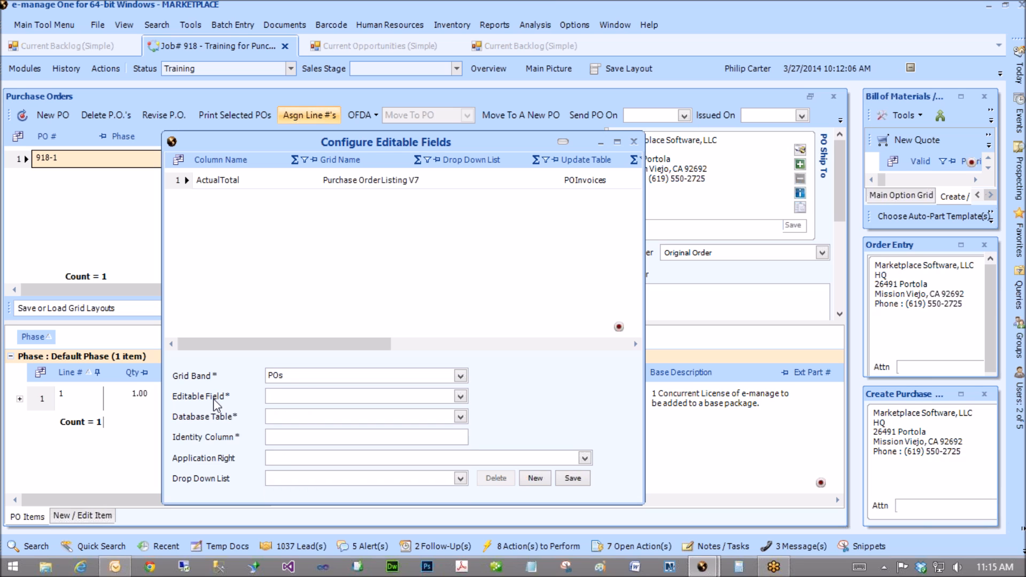
key("BackSpace")
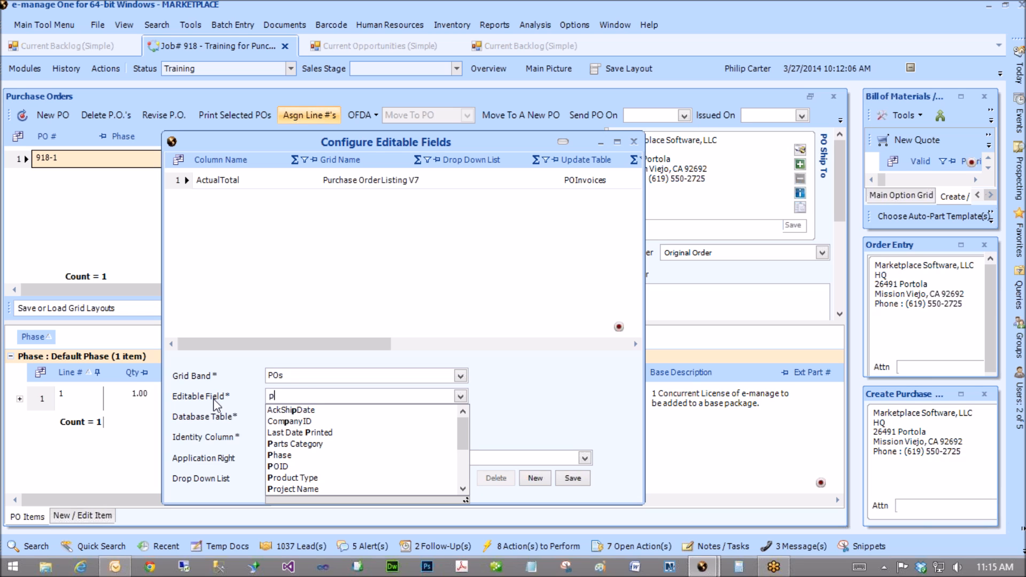
type("o")
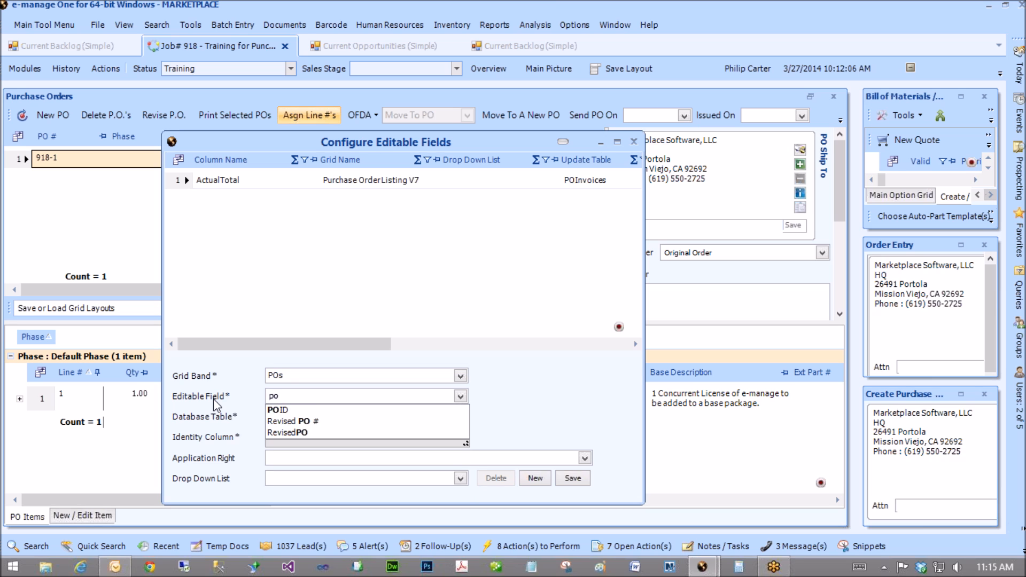
key("BackSpace")
key("BackSpace")
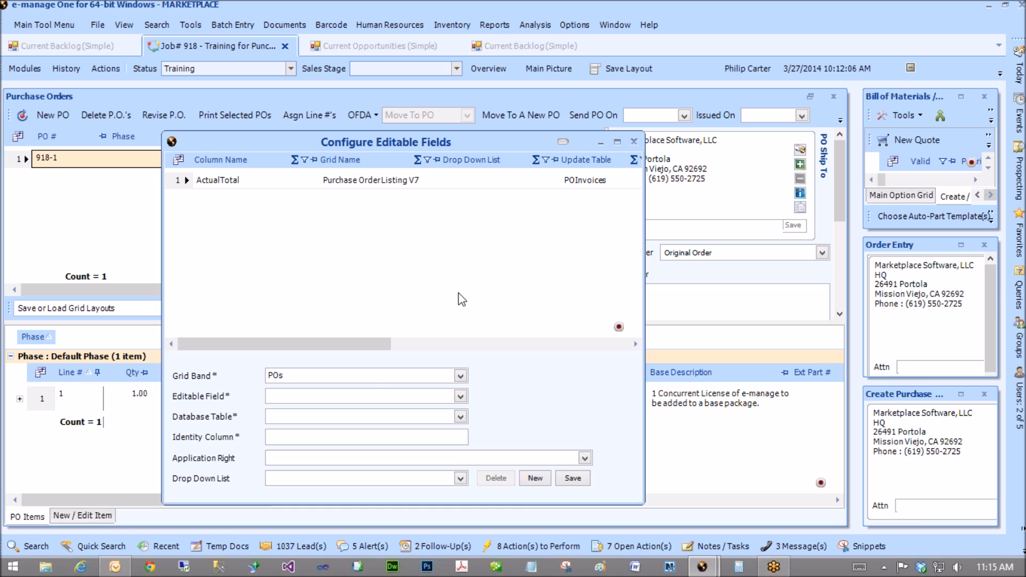
Look through the editable field choices of the POs grid band for the PO number, then close the configuration.
left_click(346, 374)
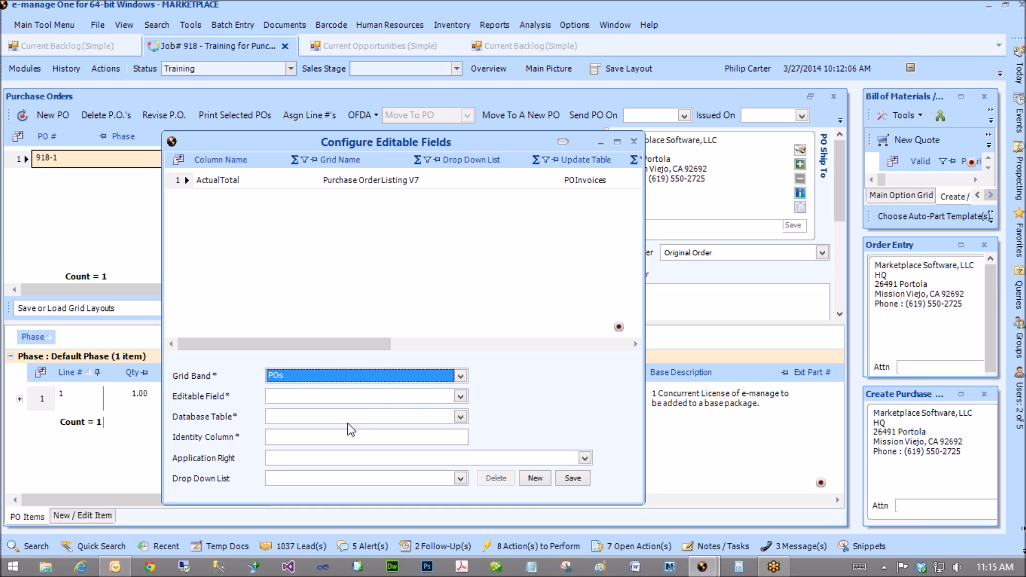
left_click(459, 397)
scroll(414, 444, "down", 4)
scroll(415, 446, "down", 3)
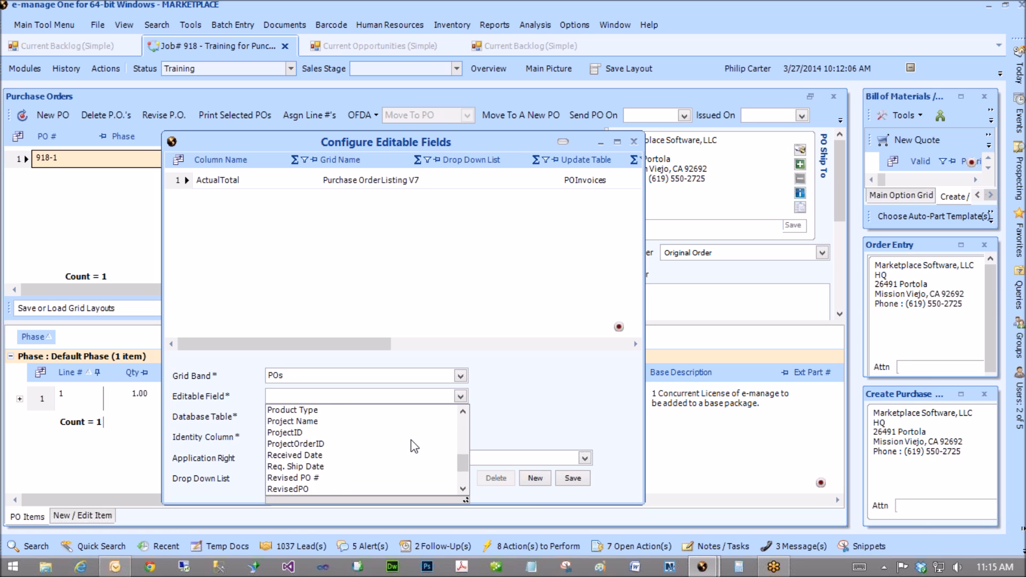
scroll(414, 446, "down", 1)
scroll(369, 467, "up", 1)
scroll(302, 444, "up", 4)
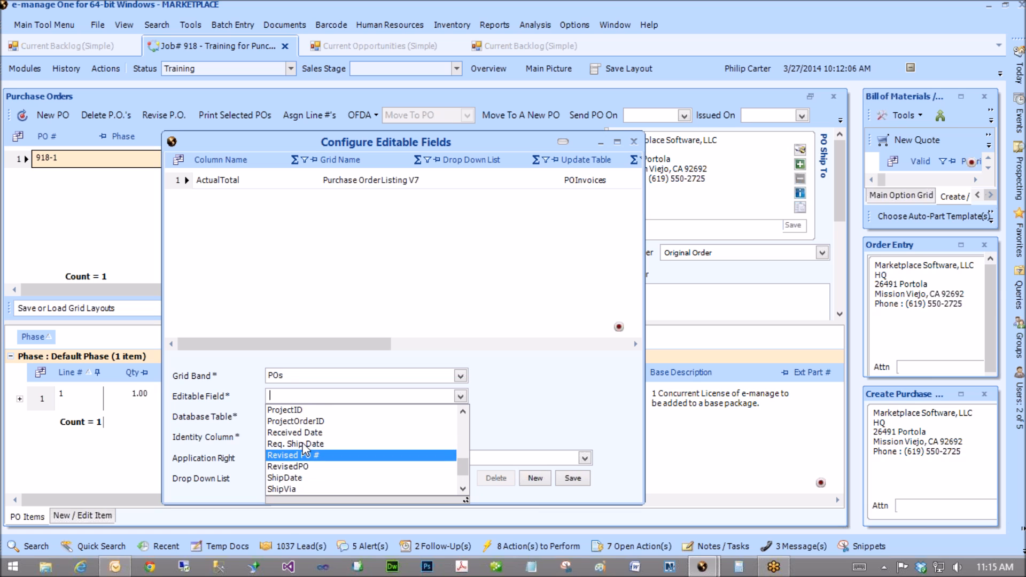
scroll(303, 443, "up", 10)
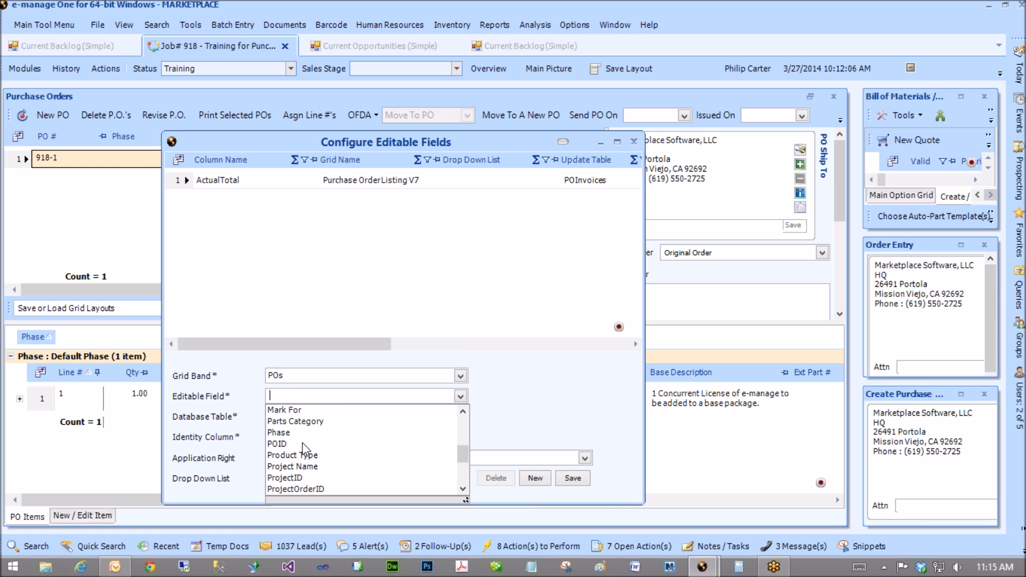
scroll(303, 448, "up", 6)
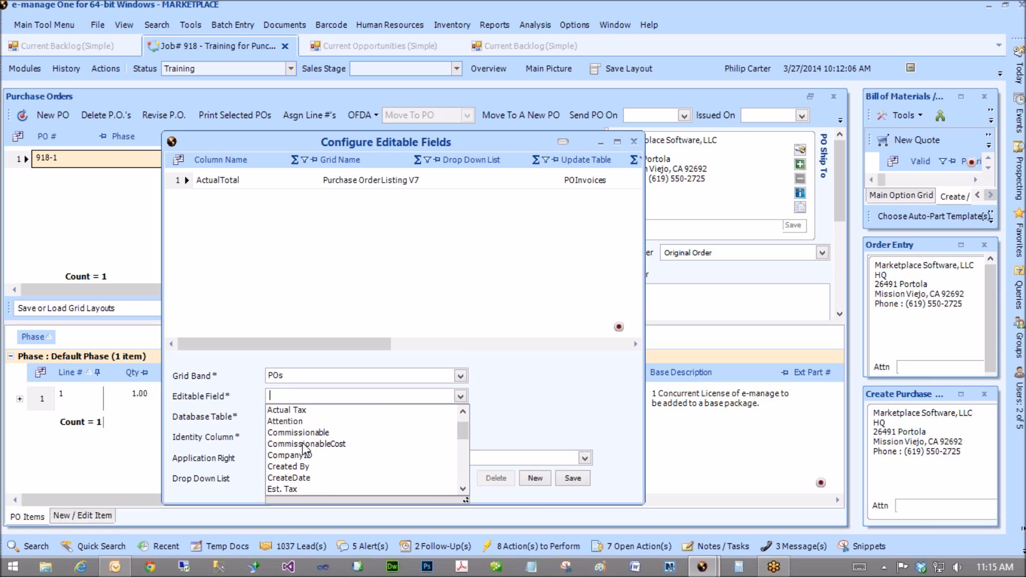
scroll(313, 439, "down", 9)
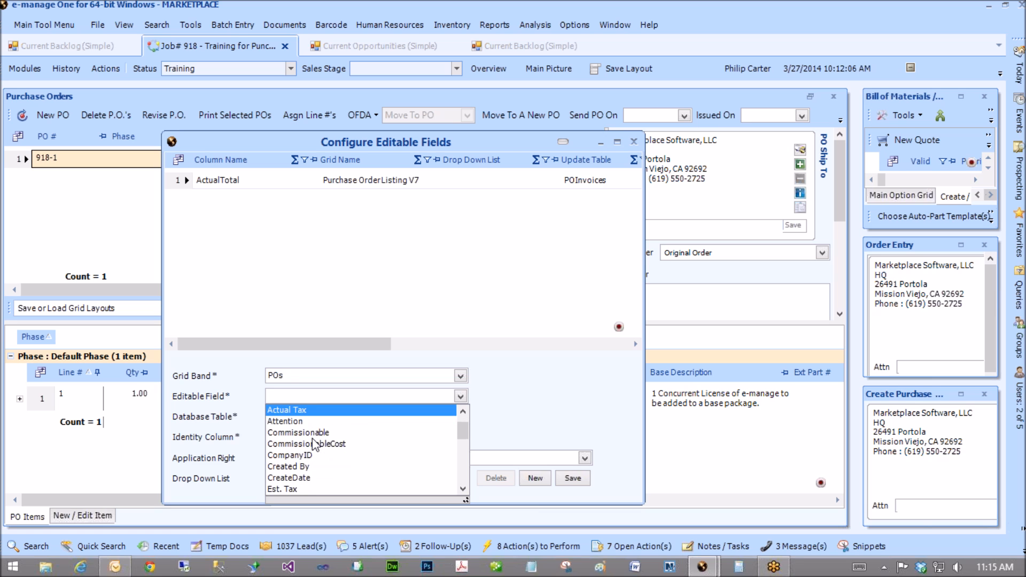
scroll(312, 438, "down", 3)
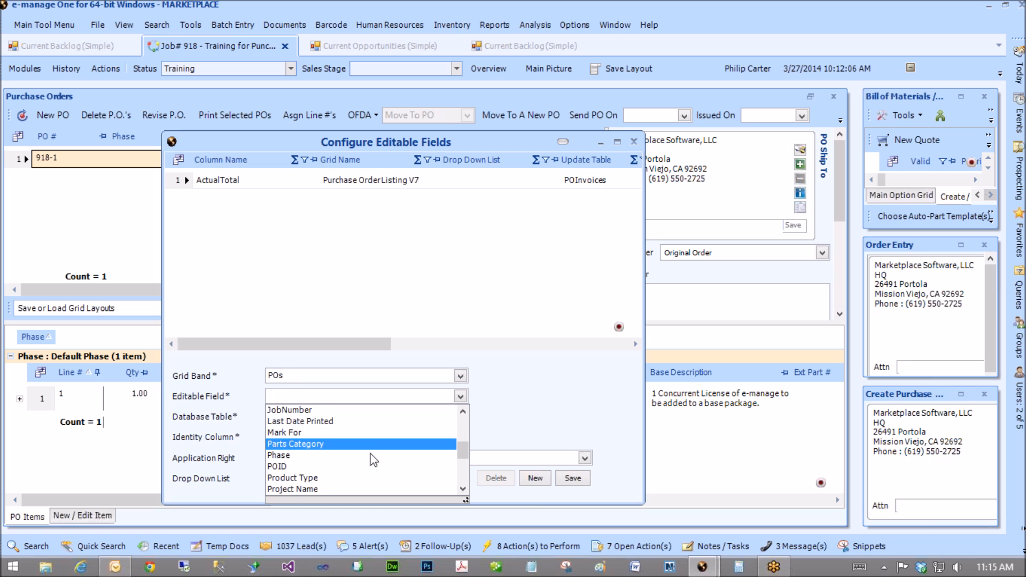
scroll(345, 454, "down", 3)
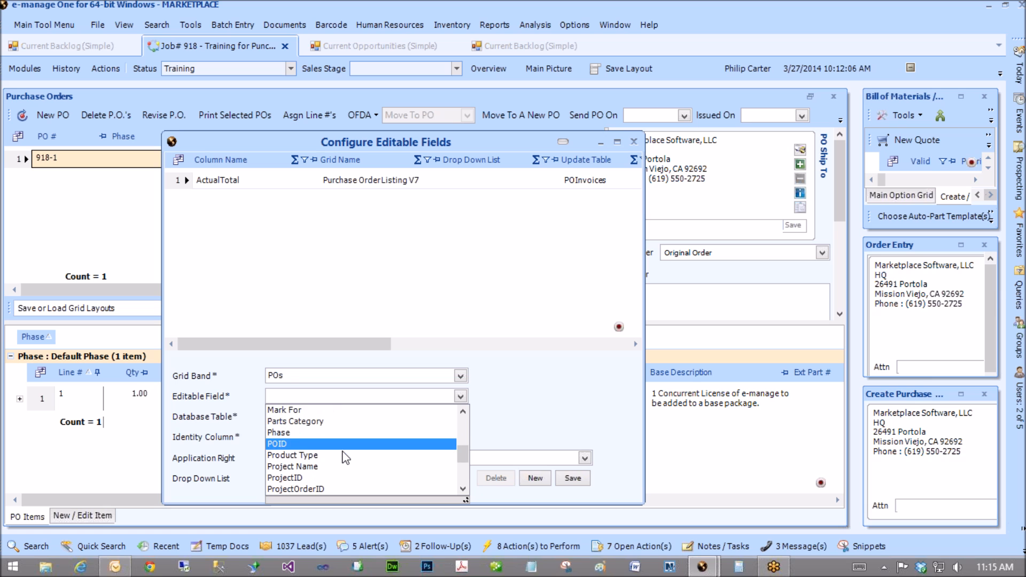
left_click(634, 144)
left_click(634, 144)
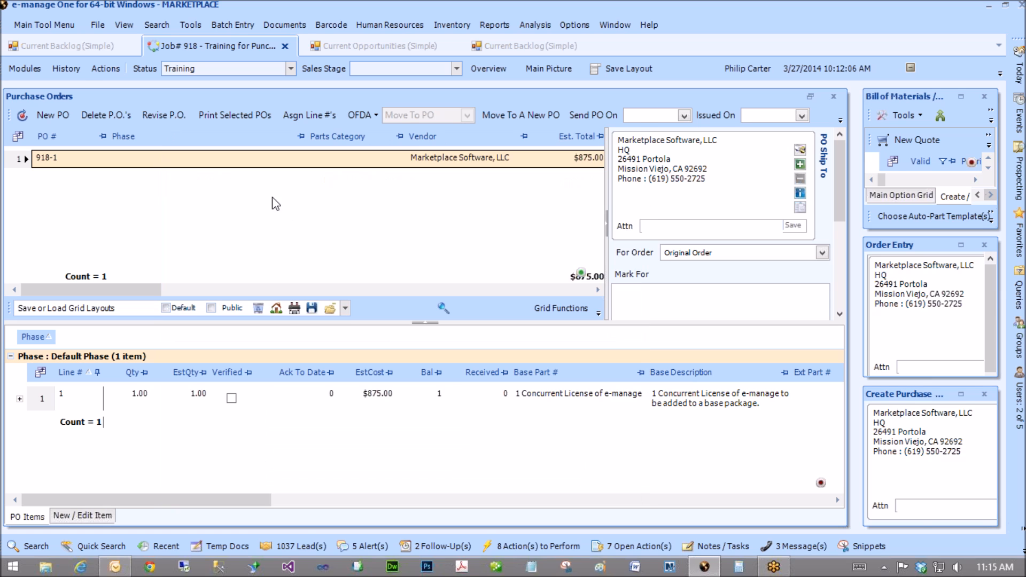
Check the PO # column's database field name and search for it with "as" among the grid's editable fields.
right_click(39, 140)
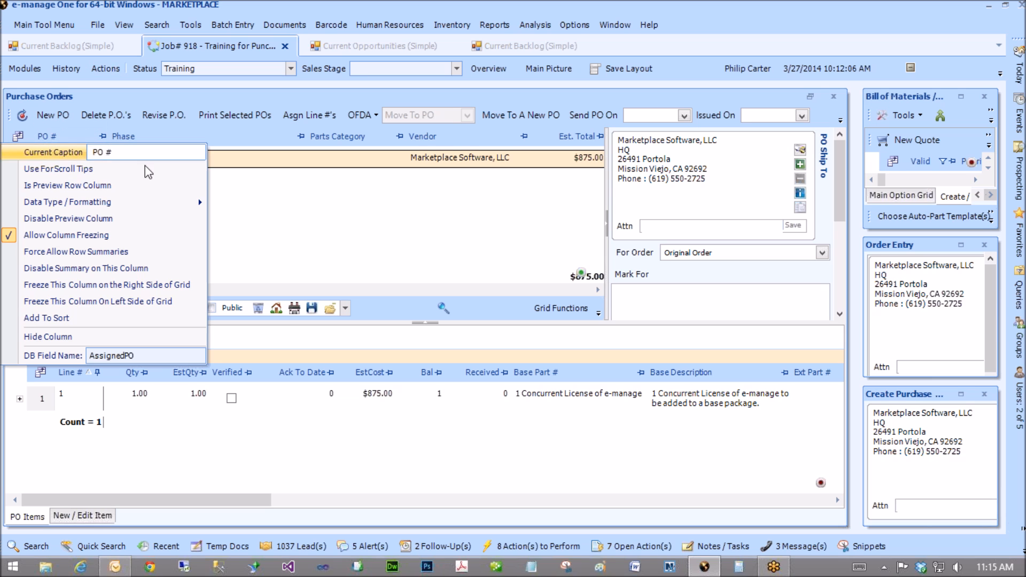
left_click(192, 427)
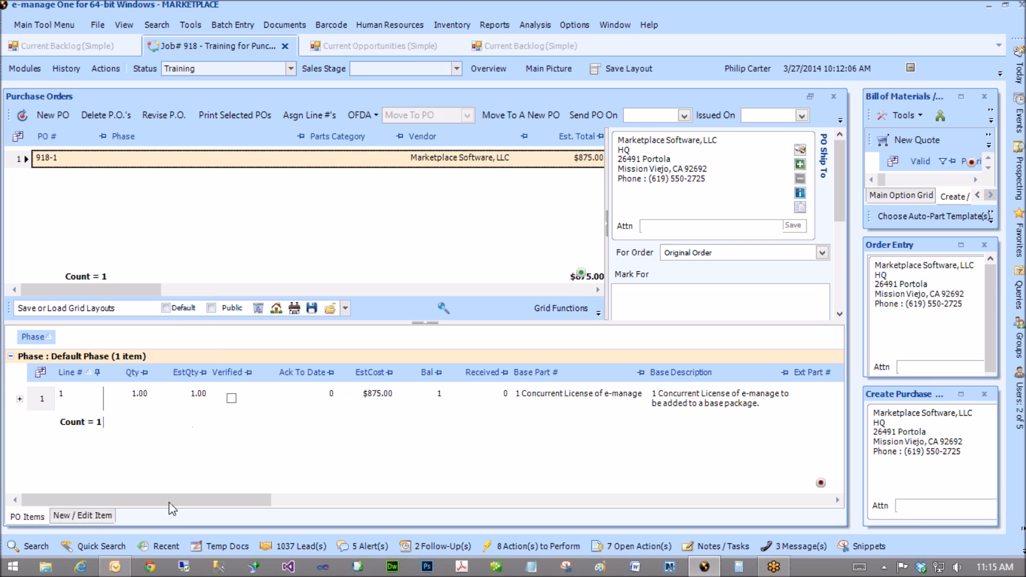
left_click(561, 308)
mouse_move(459, 4)
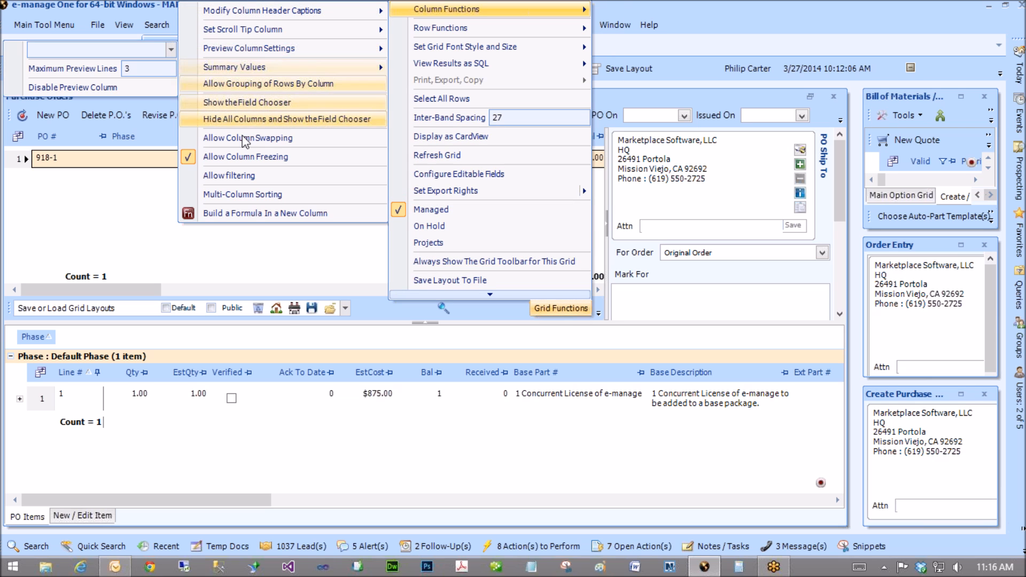
left_click(502, 174)
left_click(190, 287)
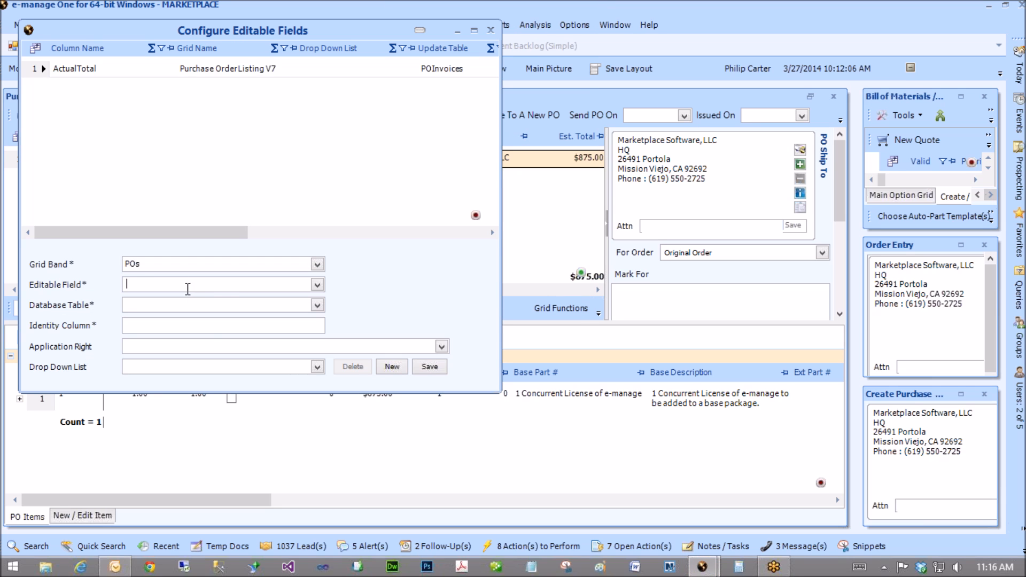
type("as")
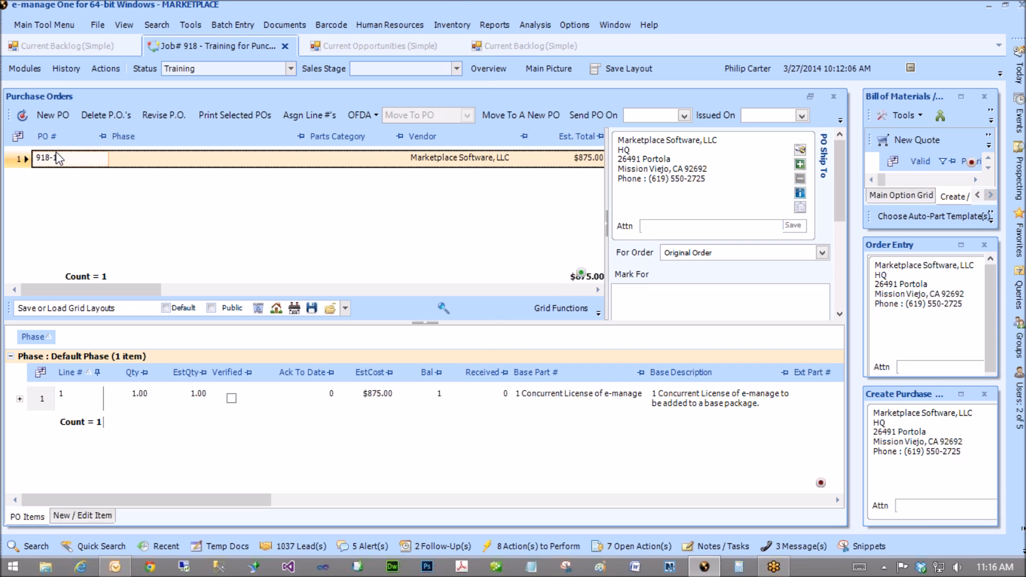
Append "PL" to the PO number of the purchase order in the grid and commit the change.
left_click(69, 156)
left_click(75, 153)
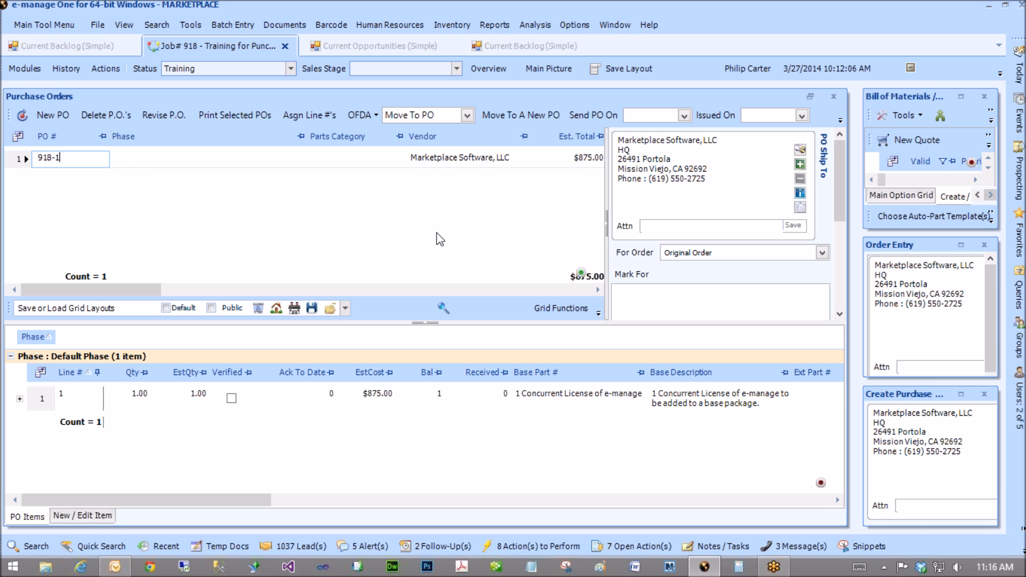
left_click(534, 307)
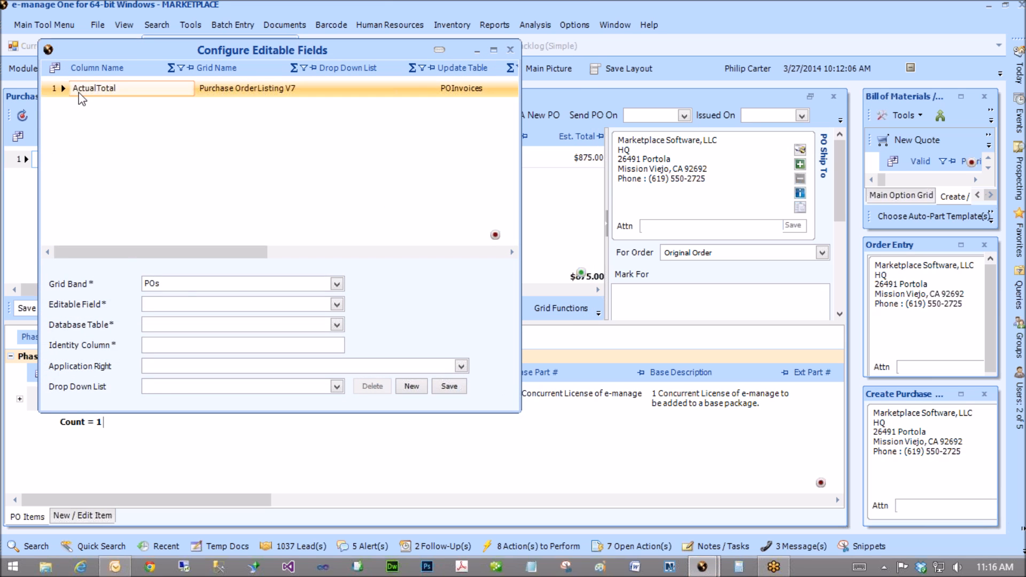
left_click(187, 300)
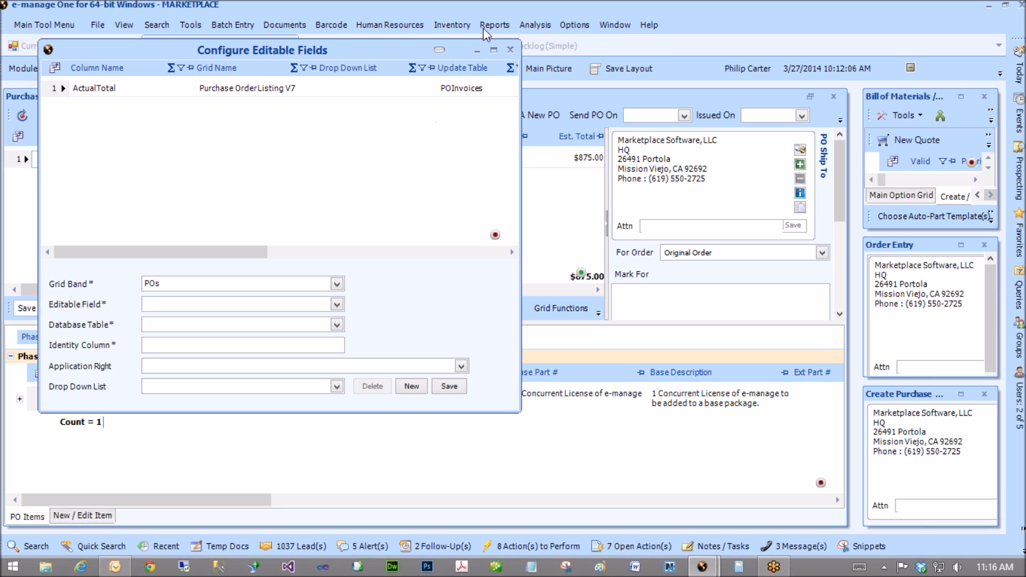
left_click(511, 51)
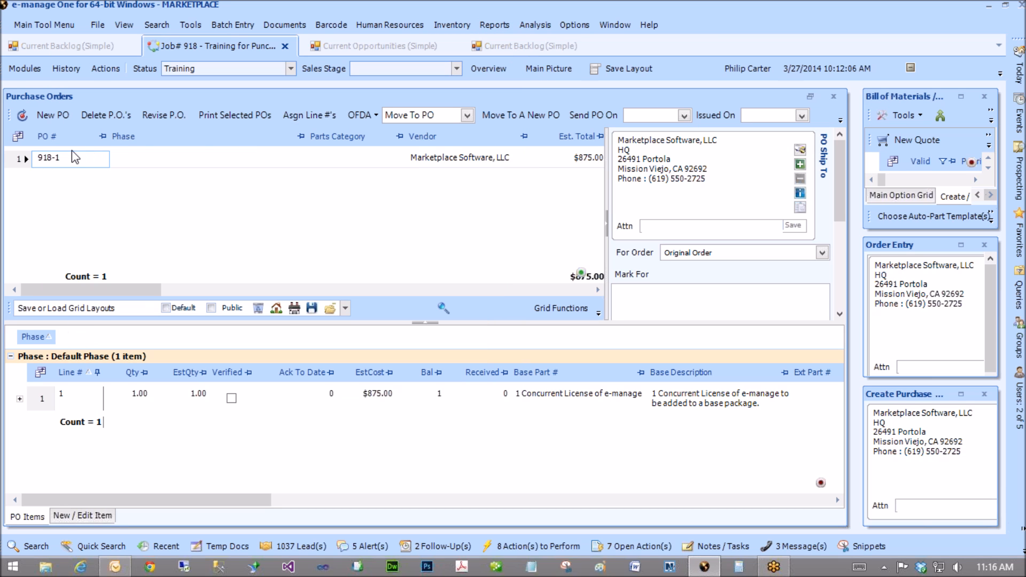
type("PL")
key("Tab")
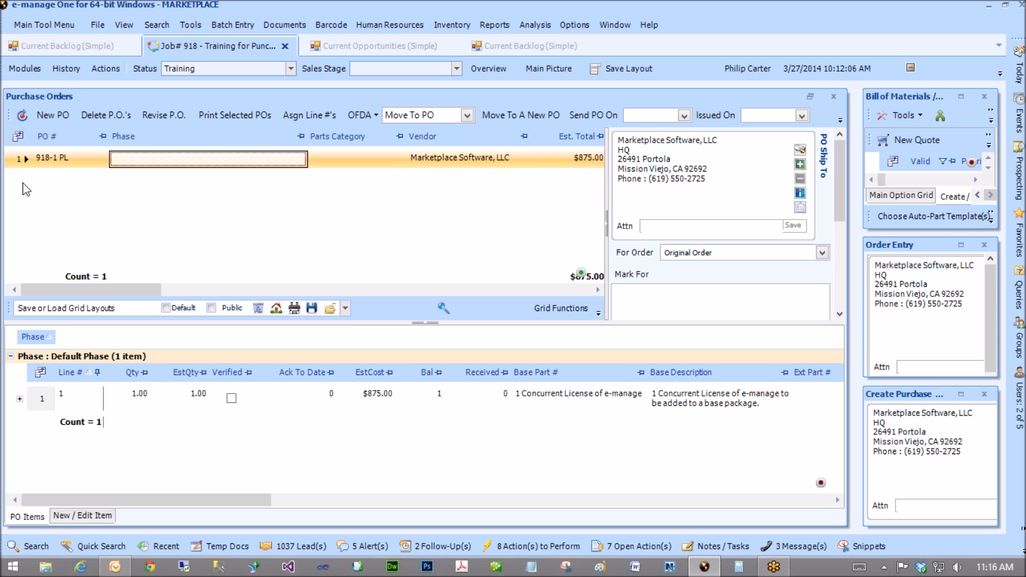
left_click(31, 154)
Review the purchase order's PO number and the orders it can be assigned to, leaving the Original Order assignment.
left_click(82, 163)
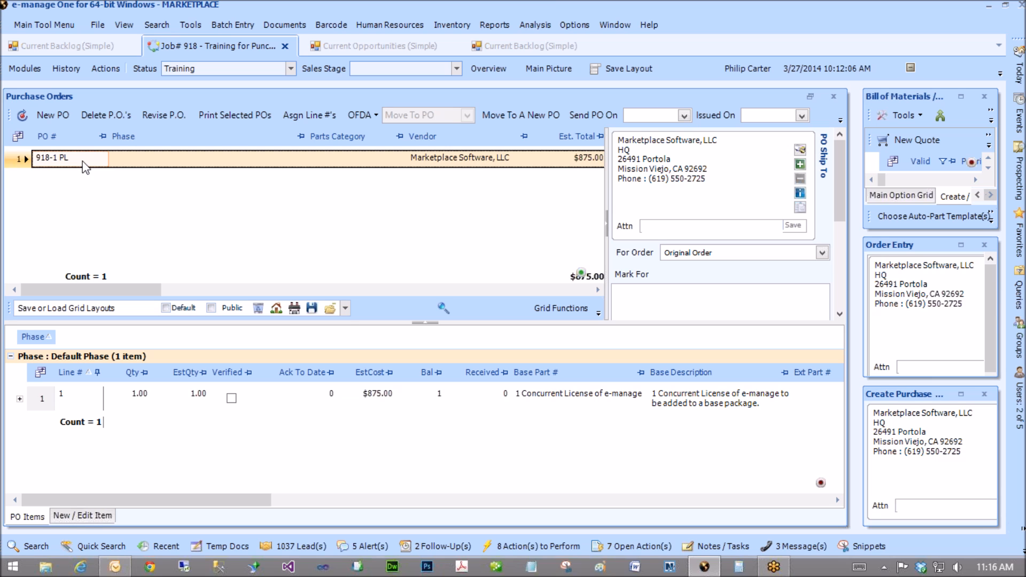
left_click(80, 162)
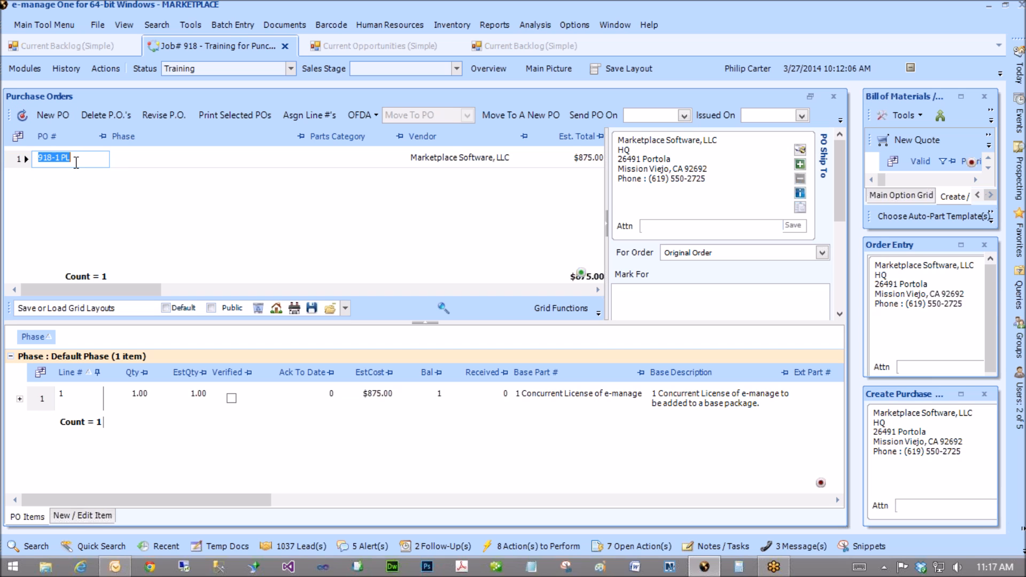
left_click(180, 202)
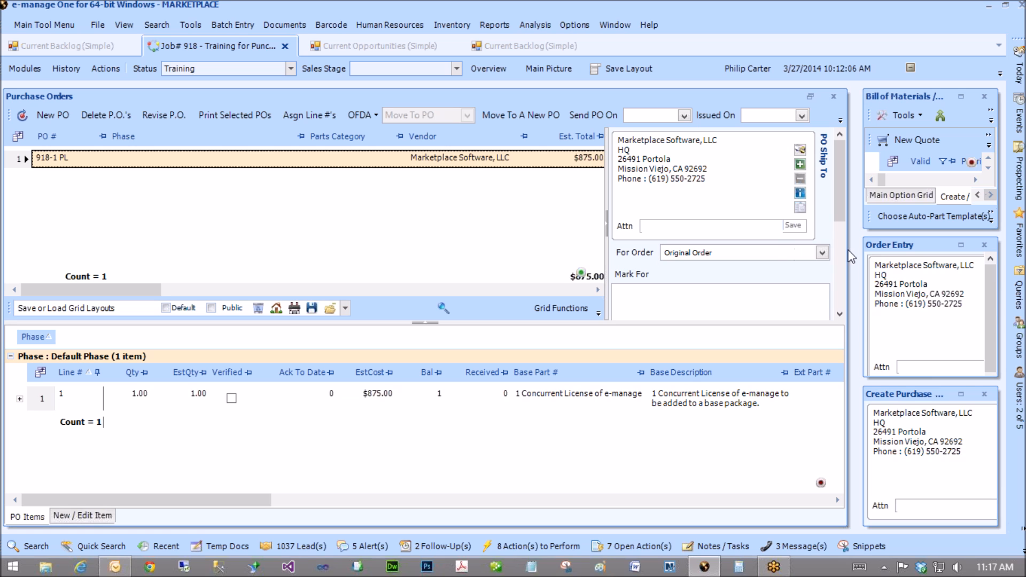
left_click(821, 253)
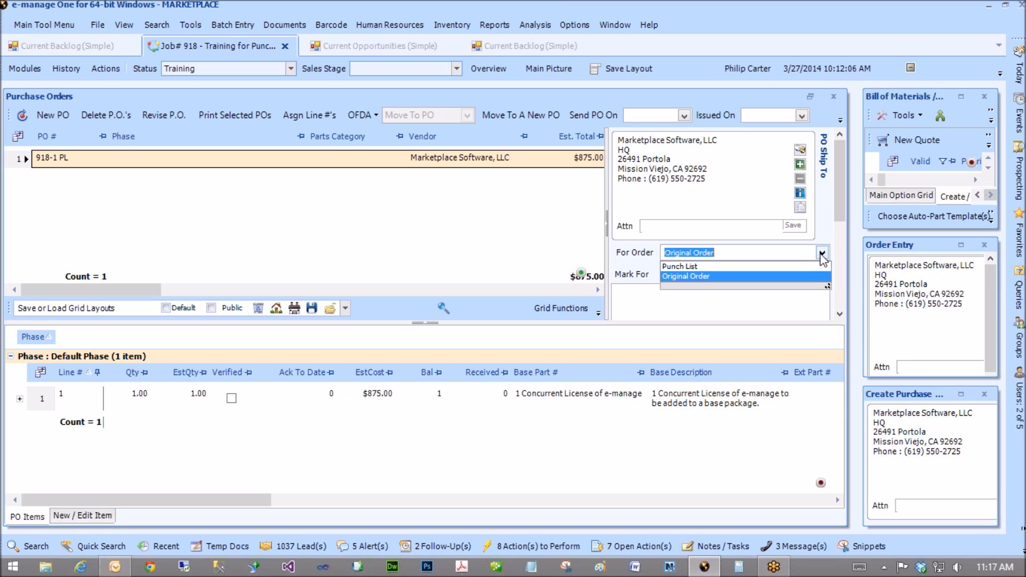
left_click(823, 256)
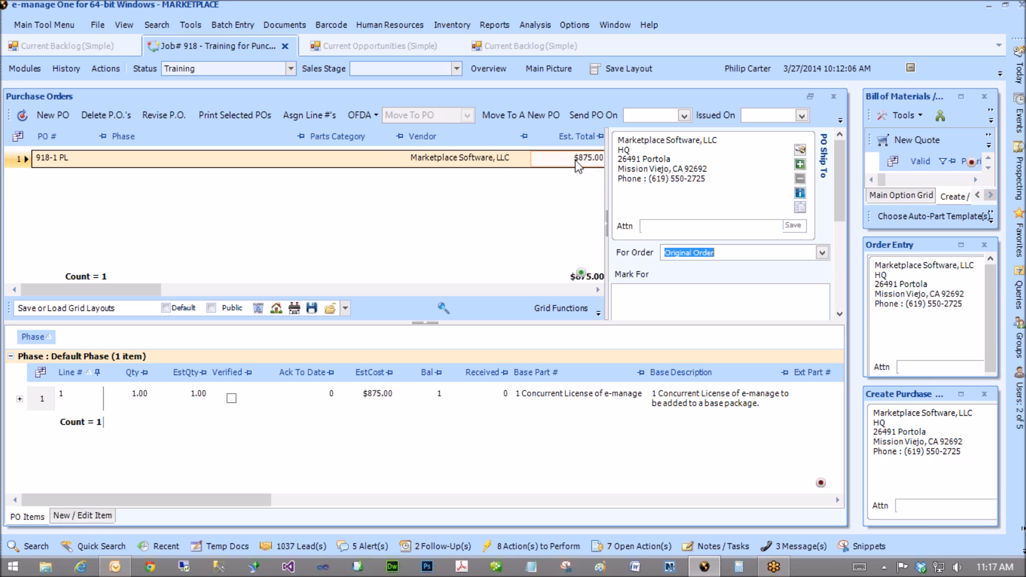
left_click(25, 159)
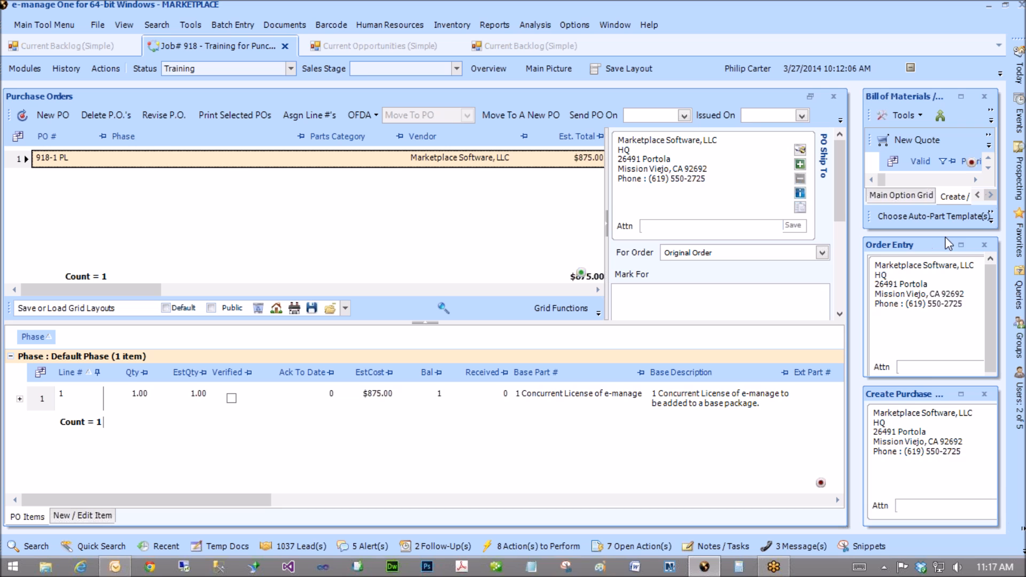
Enlarge Order Entry and compare the Original Order with the Punch List order and its line item.
left_click(1019, 72)
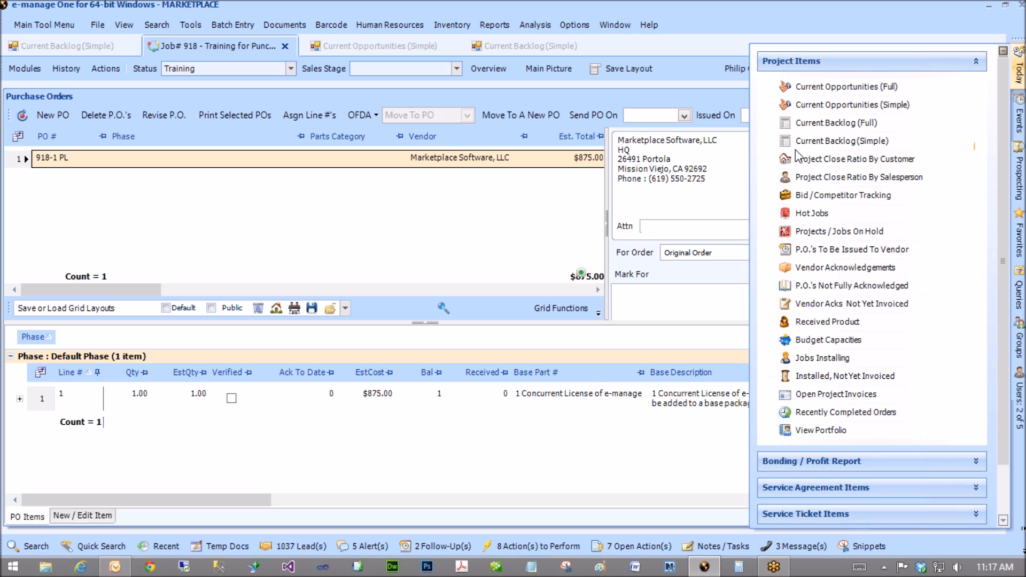
left_click(817, 134)
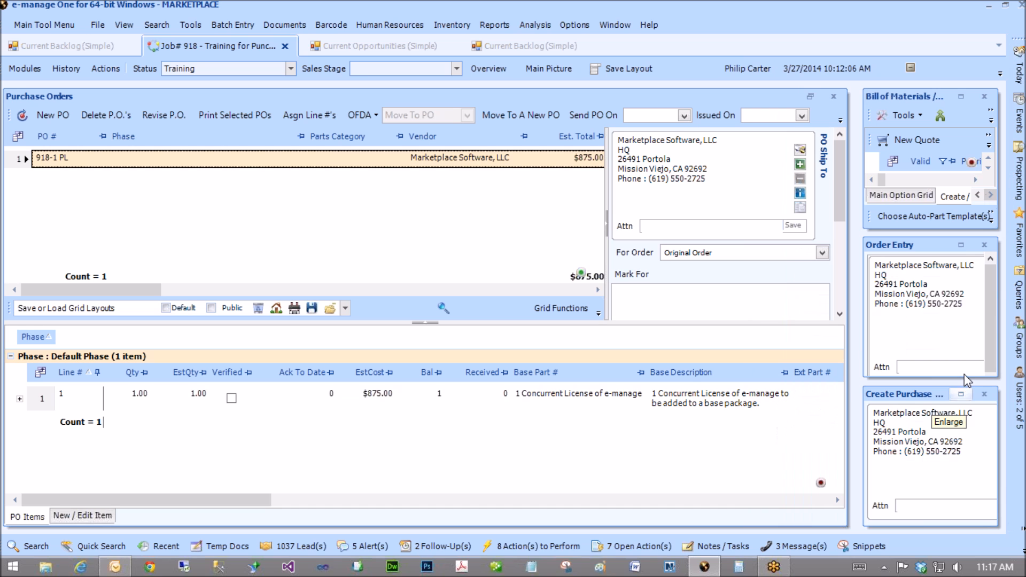
left_click(961, 246)
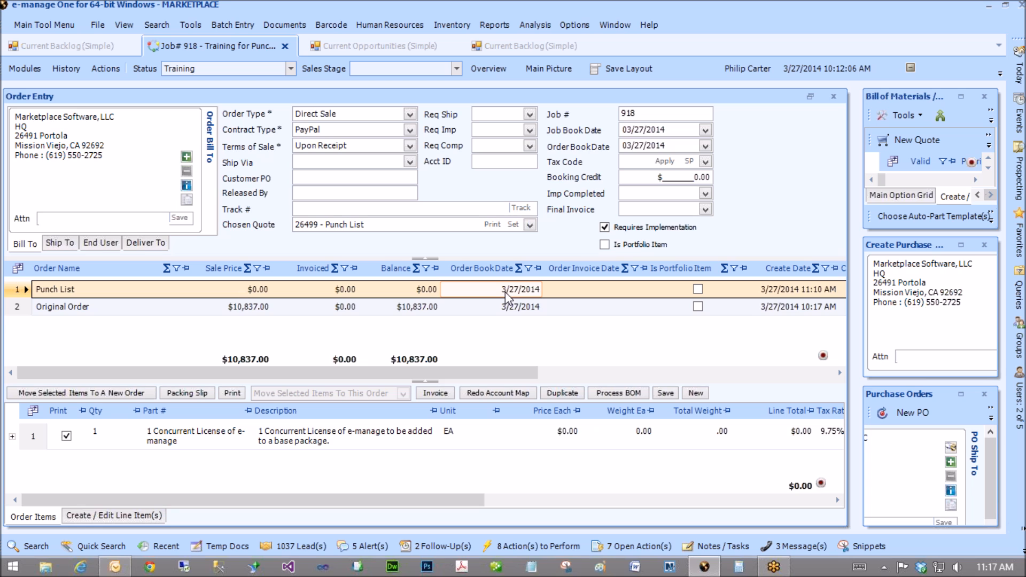
left_click(25, 310)
left_click(24, 291)
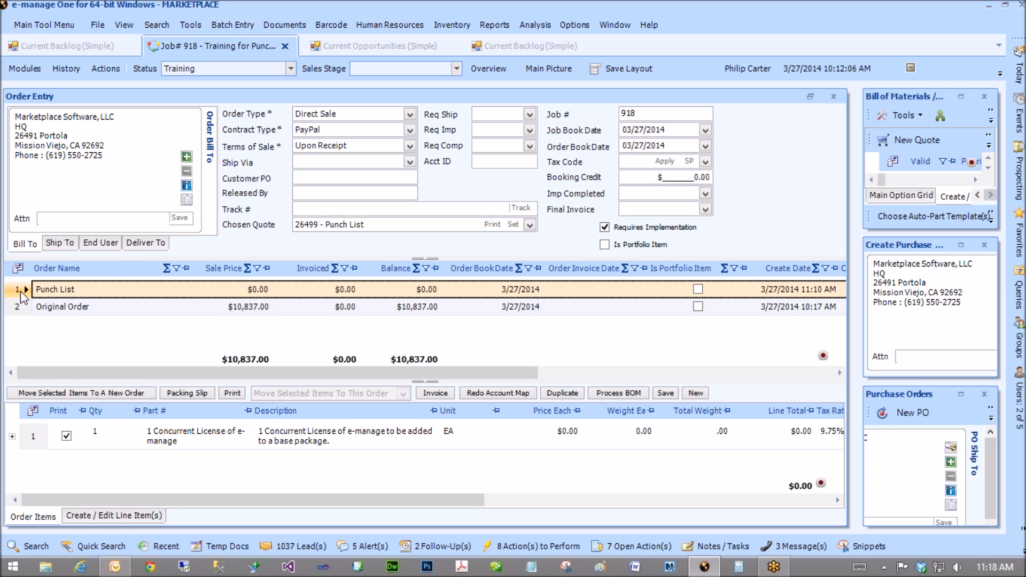
left_click(265, 294)
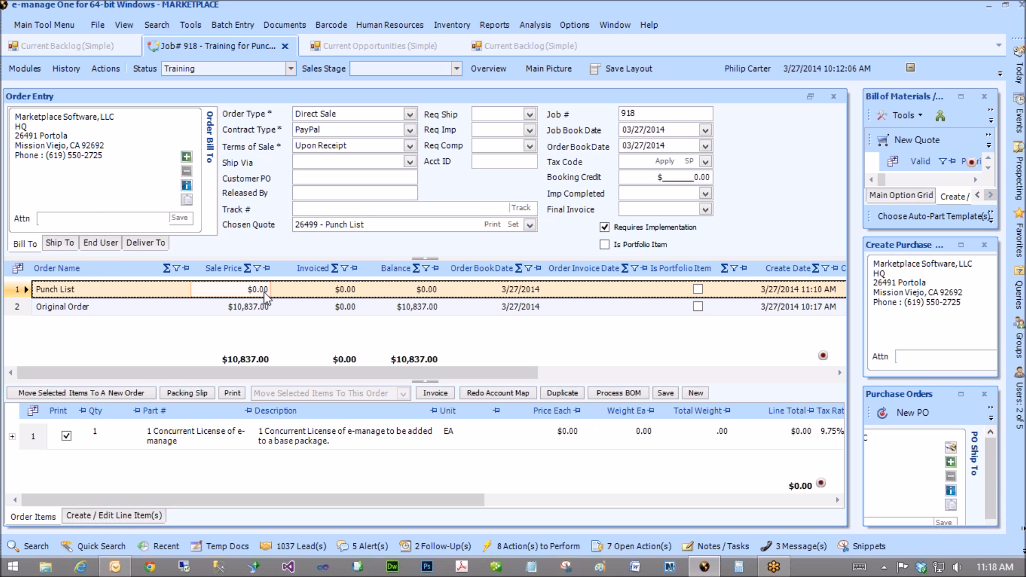
left_click(198, 454)
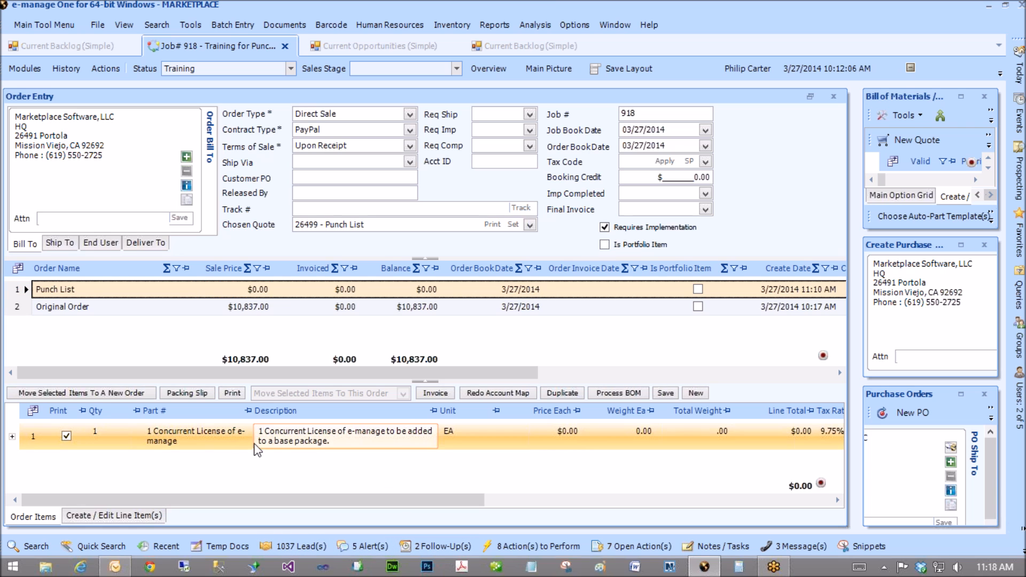
Open the Implementation Calendar, enlarge the booked orders needing scheduling, and find the Training for Punch List orders.
left_click(44, 24)
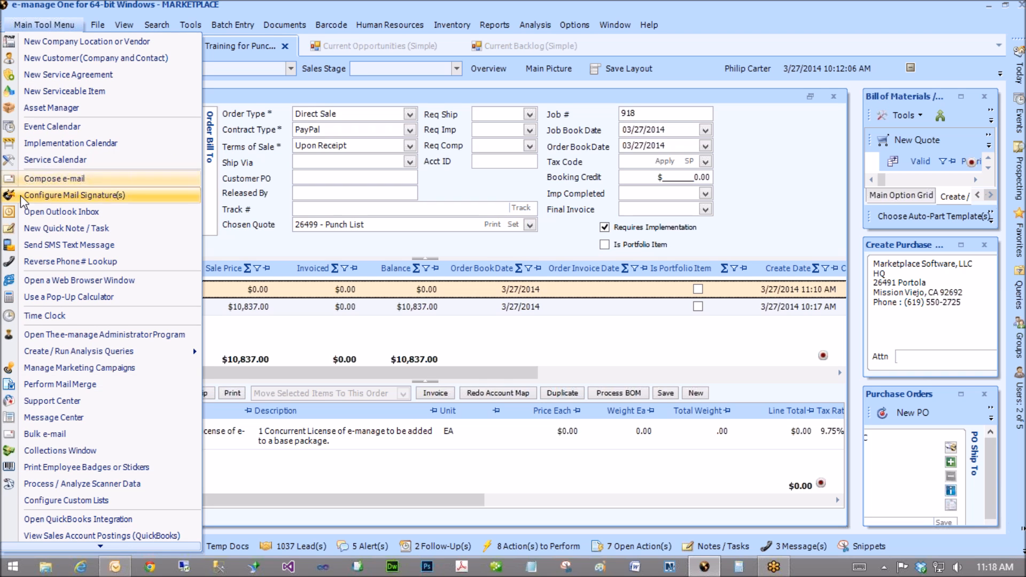
left_click(36, 142)
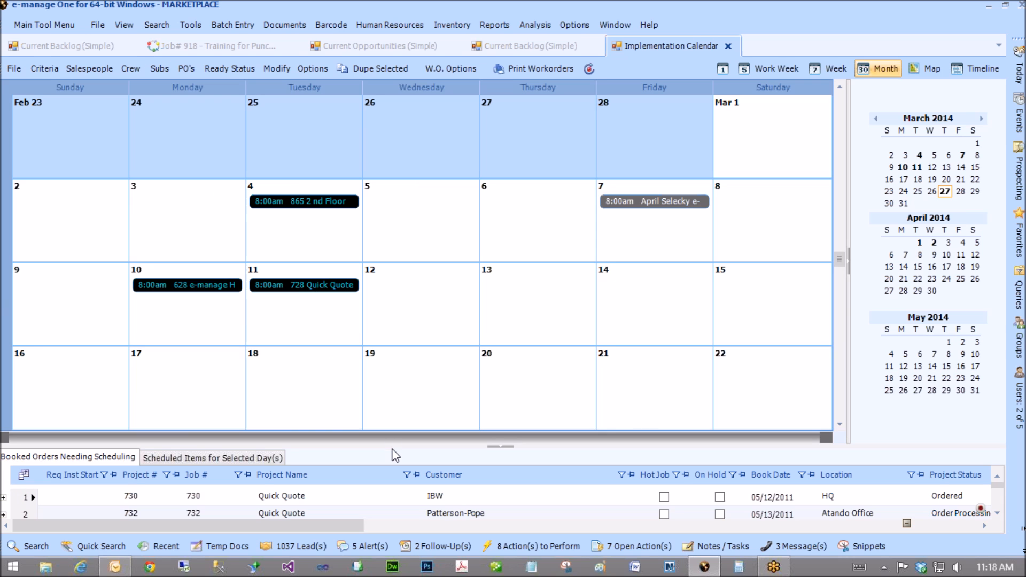
left_click_drag(370, 300, 369, 262)
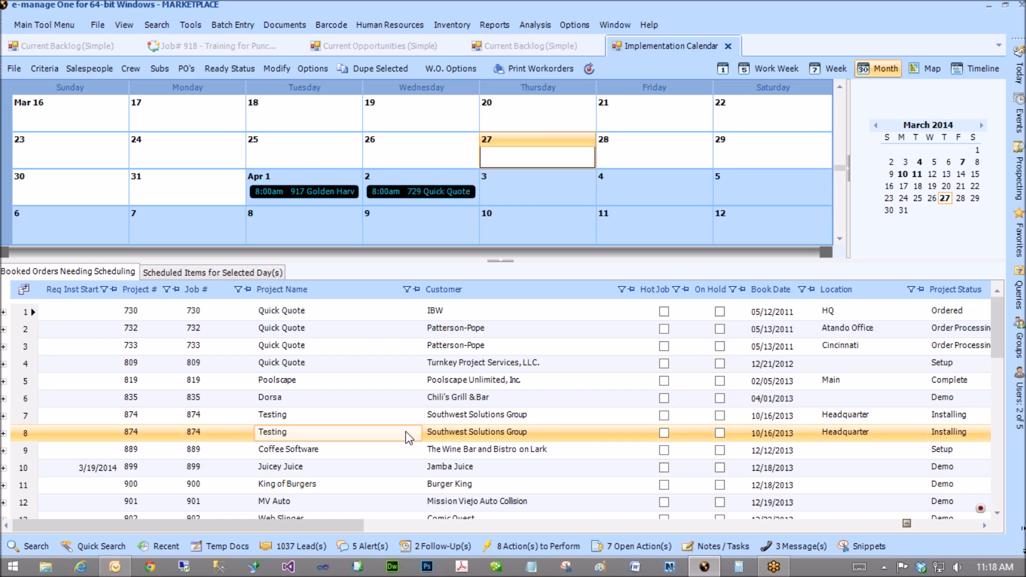
scroll(417, 451, "down", 7)
scroll(417, 451, "up", 4)
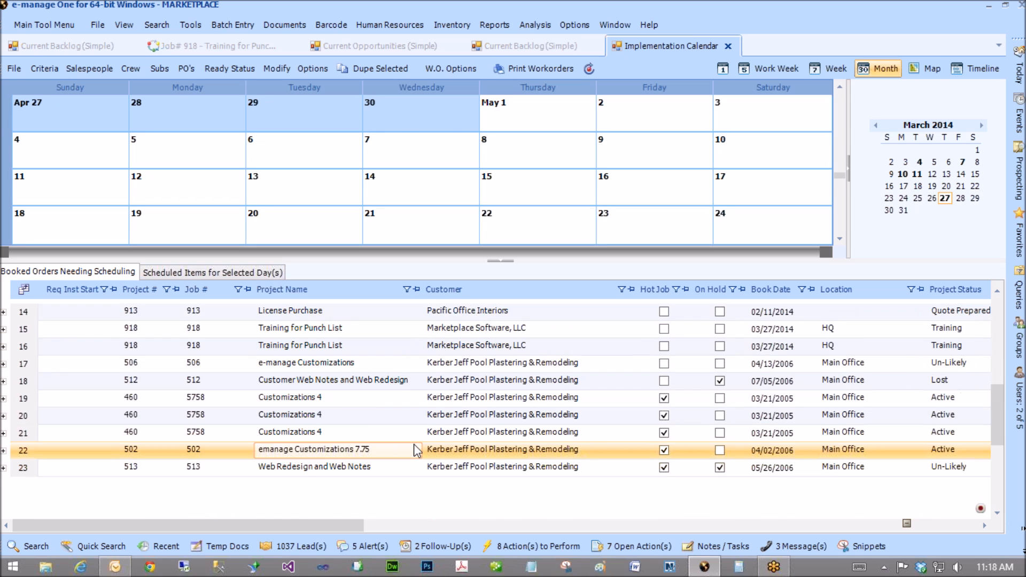
Select the second Training for Punch List order of job 918 and examine its ProjectOrderID and OrderName columns.
left_click(291, 398)
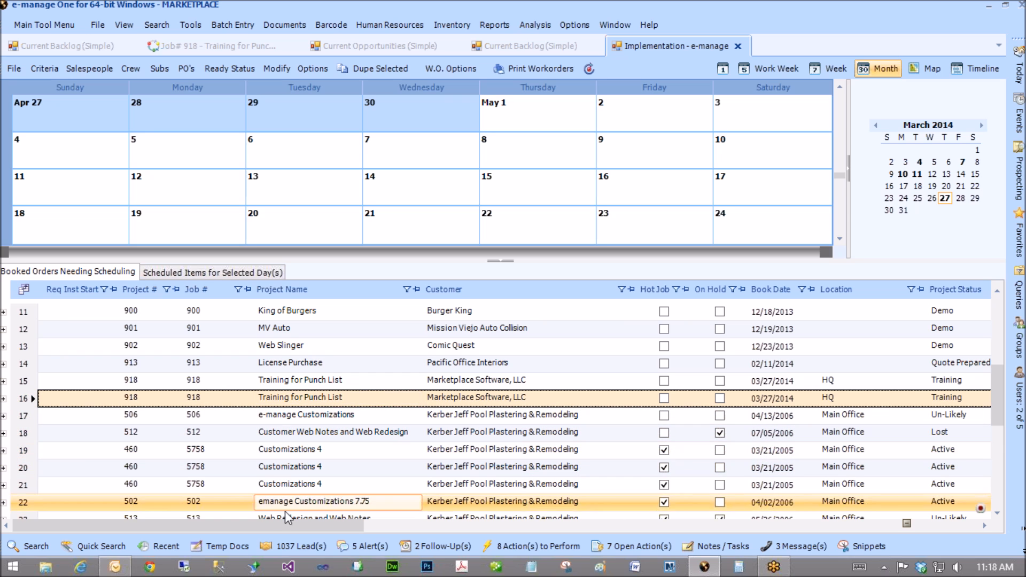
left_click_drag(281, 532, 533, 542)
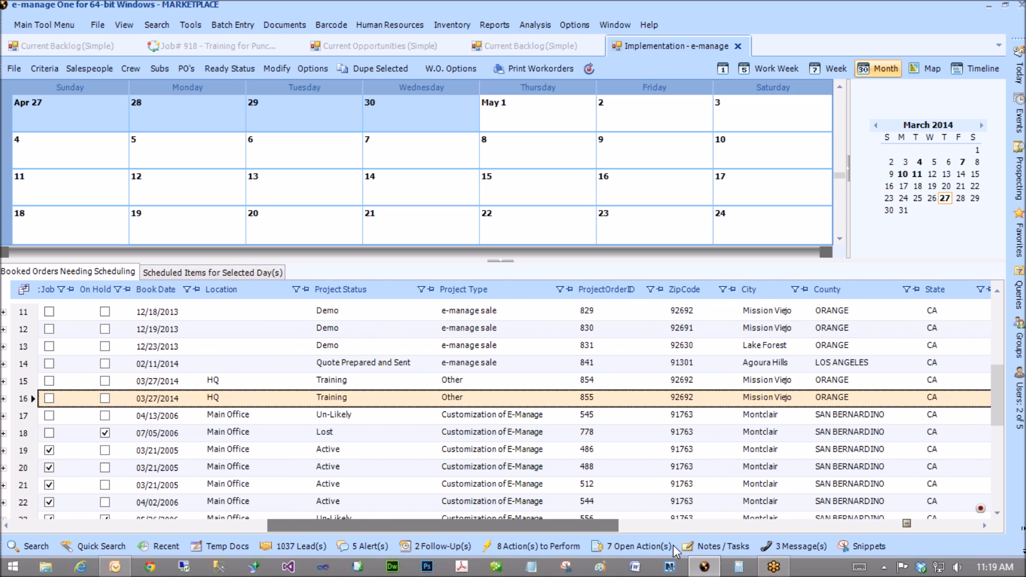
left_click_drag(673, 544, 681, 543)
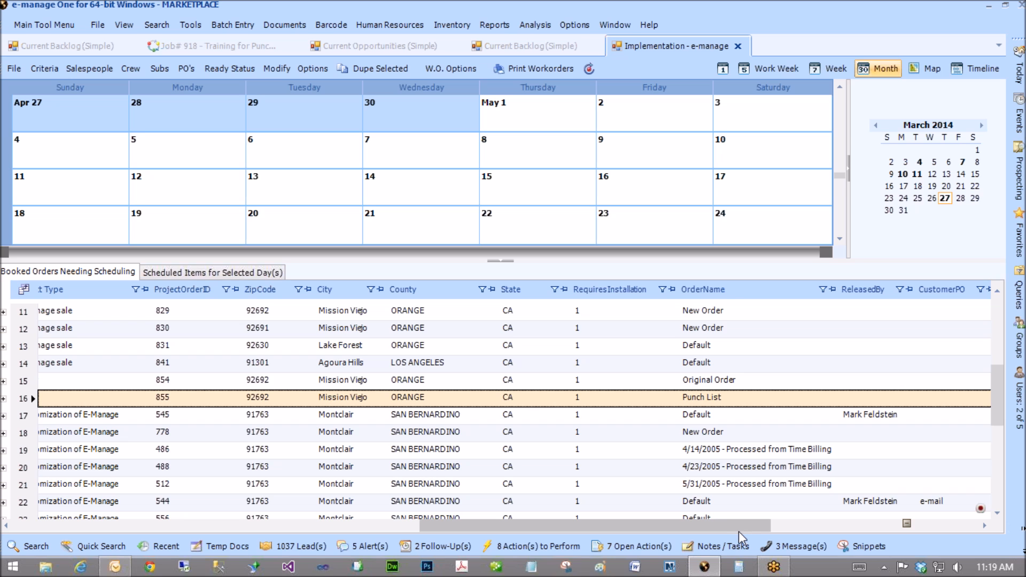
left_click_drag(947, 536, 203, 559)
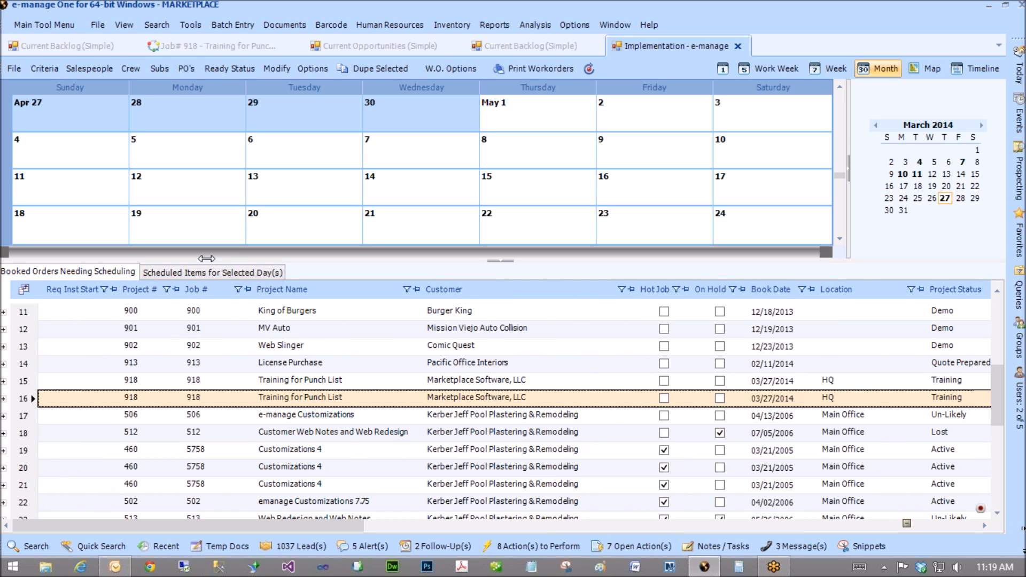
left_click(24, 290)
left_click_drag(195, 141, 190, 186)
left_click(197, 91)
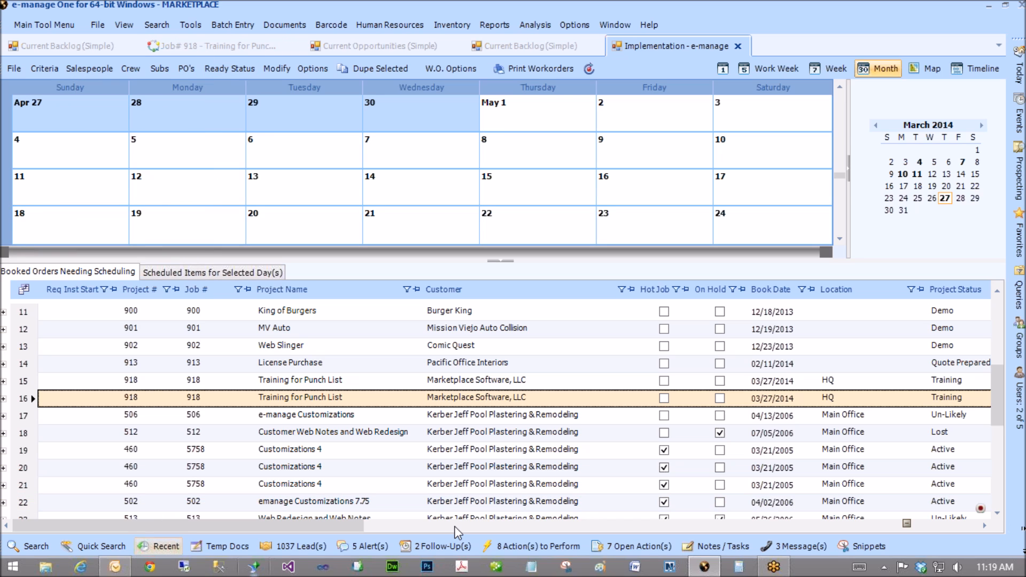
Switch to Notepad, write a reminder note beginning "add order type to", and put the note away.
left_click(533, 568)
type("add ordwer ty")
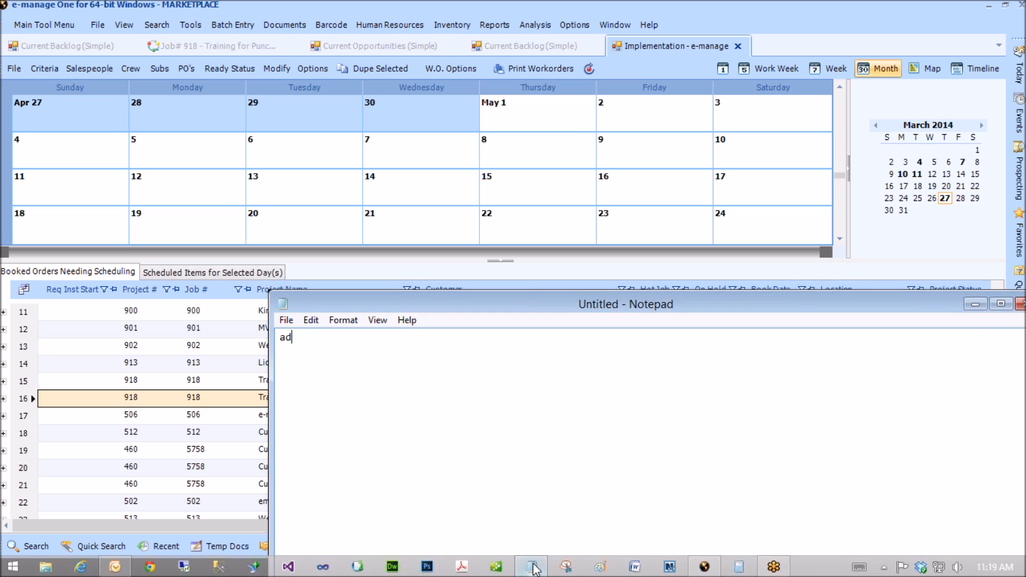
key("BackSpace")
key("BackSpace")
key("BackSpace")
key("BackSpace")
key("BackSpace")
key("BackSpace")
type("er ty t")
key("BackSpace")
key("BackSpace")
type("pe to")
left_click_drag(971, 308, 878, 123)
left_click(890, 117)
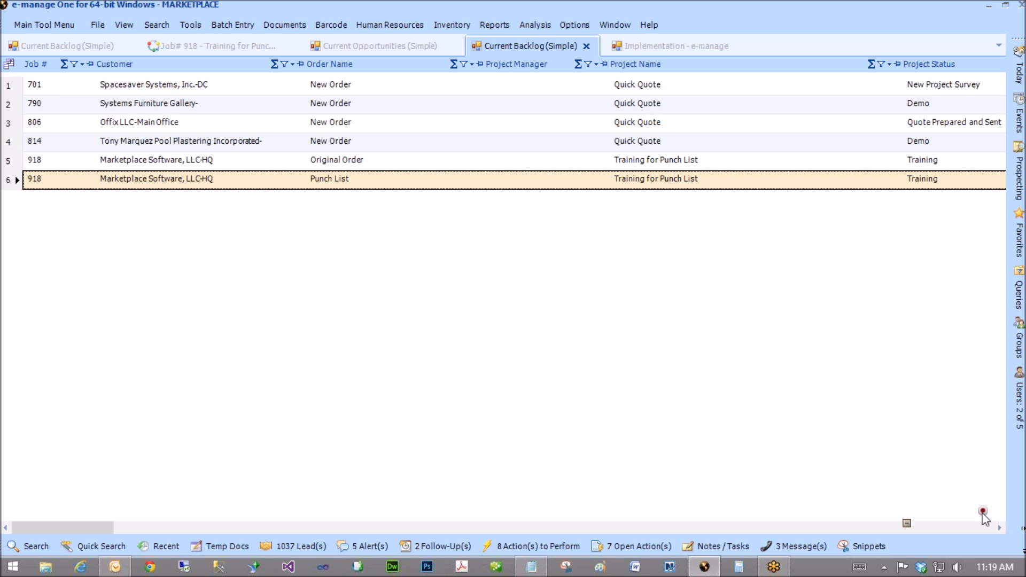
Delete the OrderComplete editable field configuration from the Current Backlog (Simple) grid and close the configuration dialog.
left_click(983, 513)
left_click(977, 518)
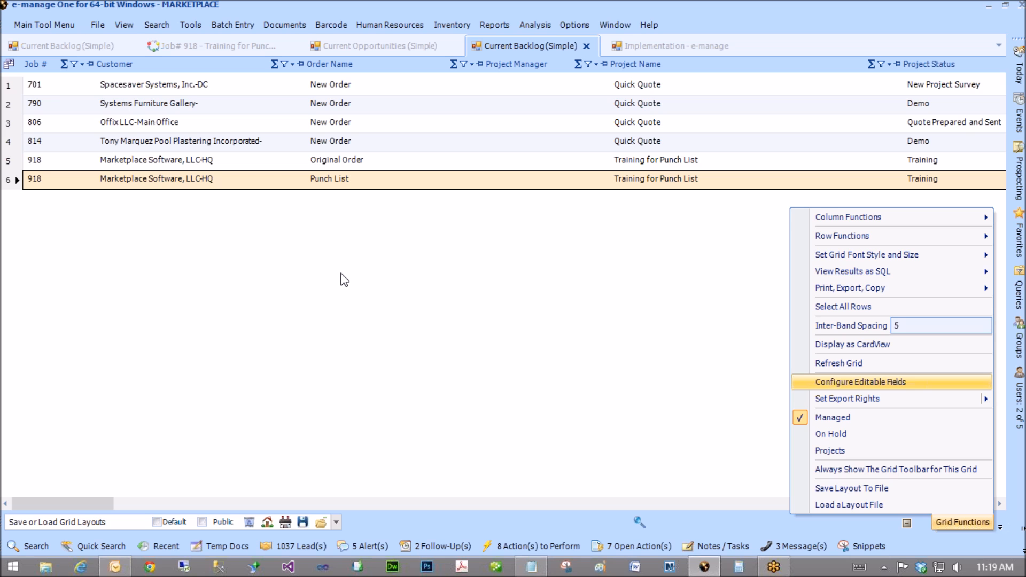
key("Return")
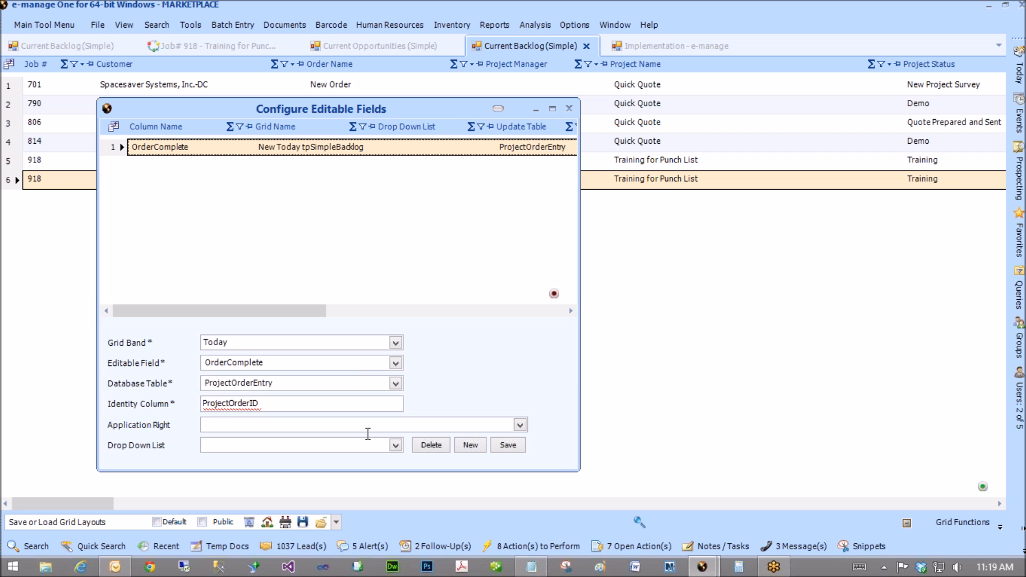
left_click(431, 445)
left_click(565, 330)
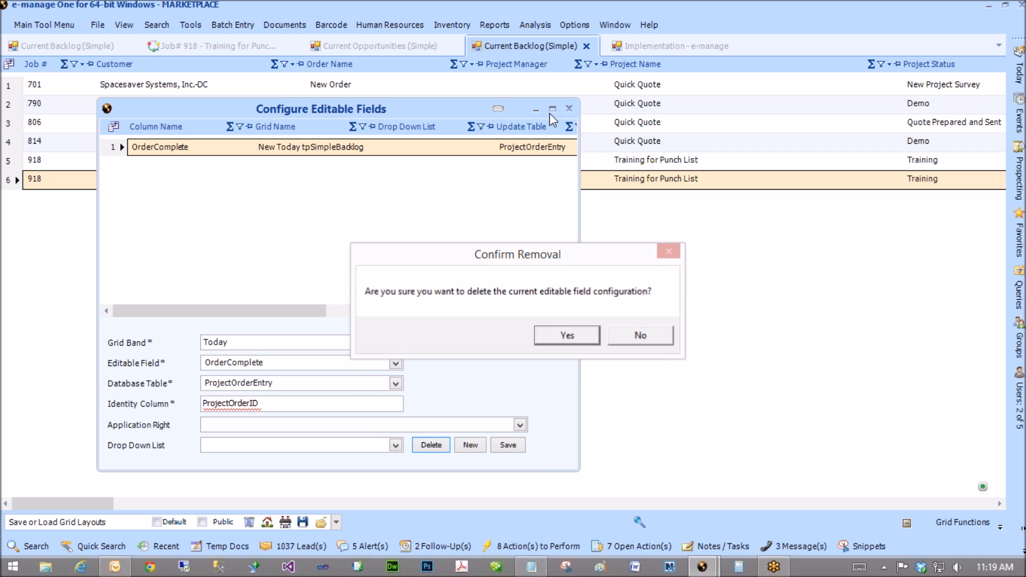
left_click(569, 108)
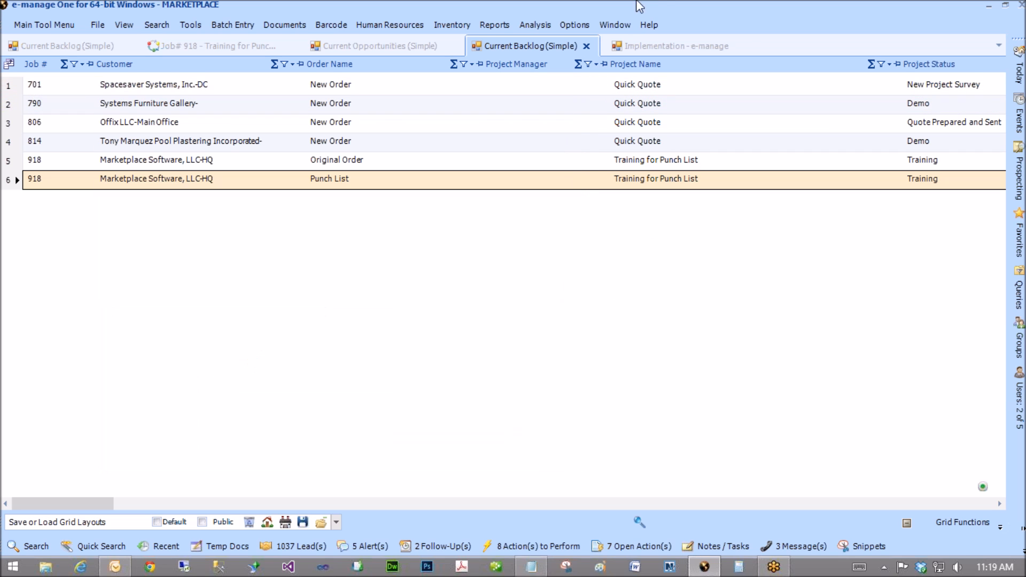
Close both open Current Backlog (Simple) views and reopen Current Backlog (Simple) from the project items.
left_click(586, 46)
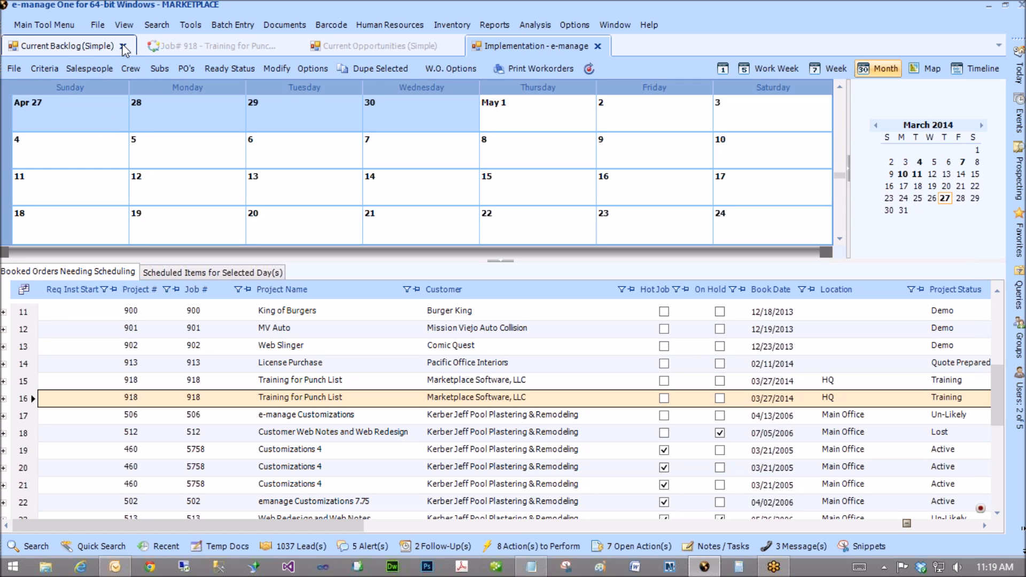
left_click(127, 46)
mouse_move(1020, 69)
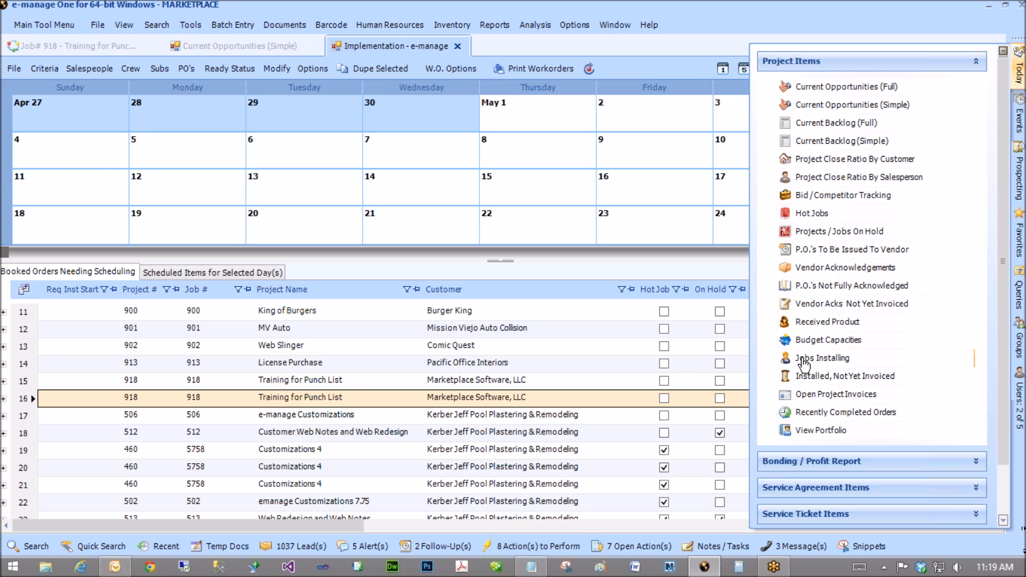
left_click(834, 141)
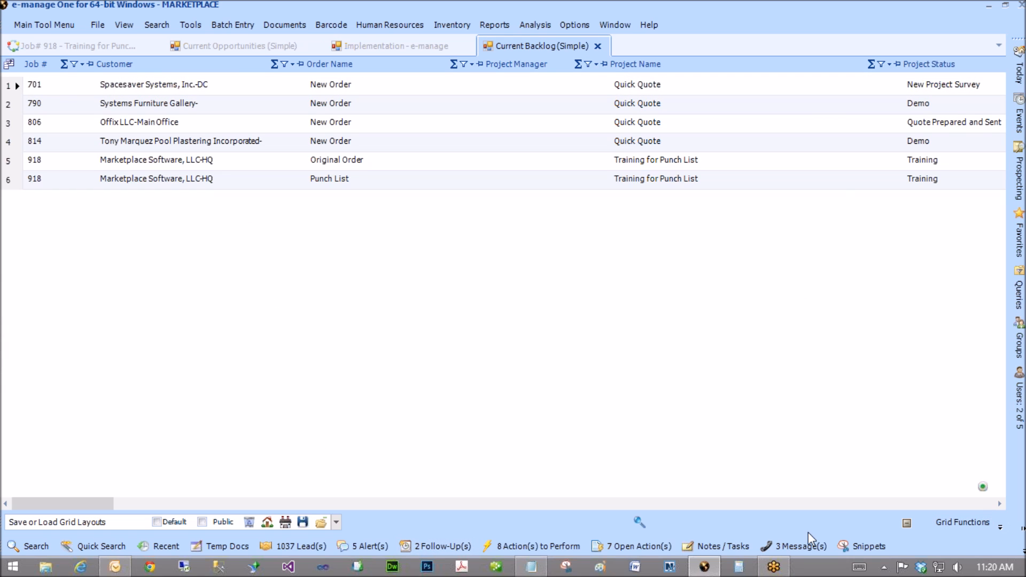
Open the editable field configuration for the backlog grid and set the editable field to OrderComplete.
left_click(957, 526)
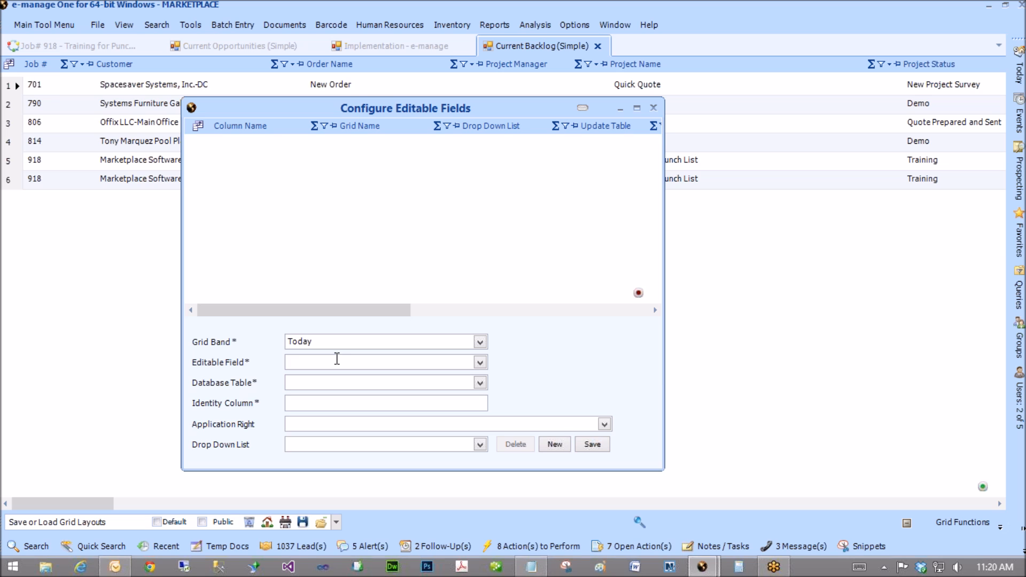
type("order")
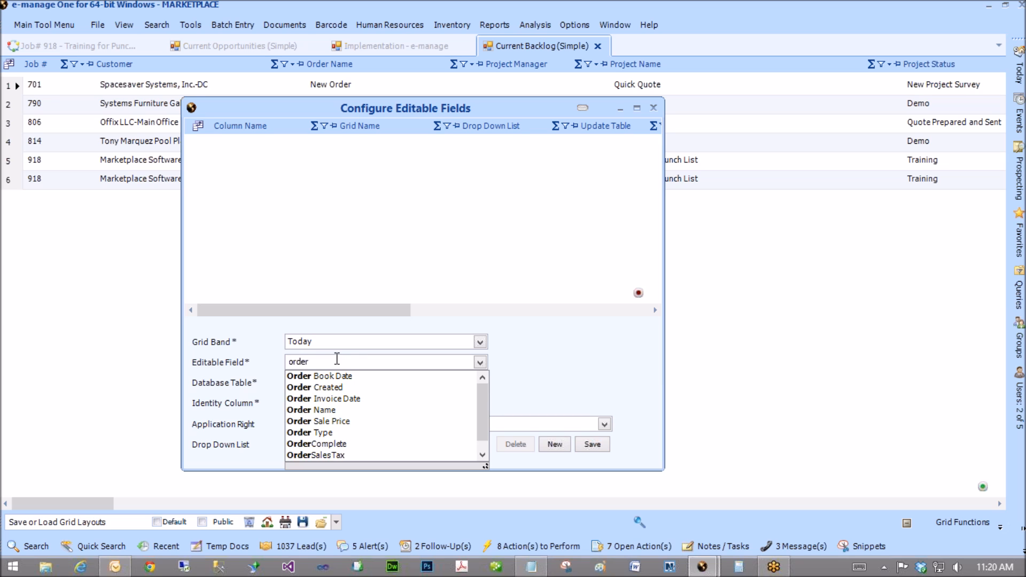
type("c")
key("Down")
key("Return")
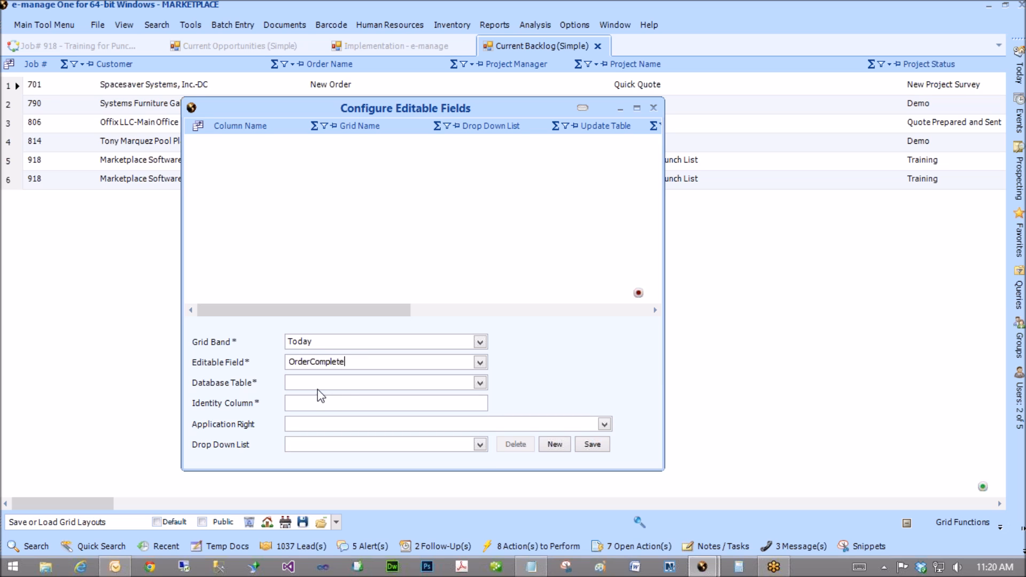
Set the configuration's database table to ProjectOrderEntry with ProjectOrderID as the identity column.
left_click(319, 386)
type("order")
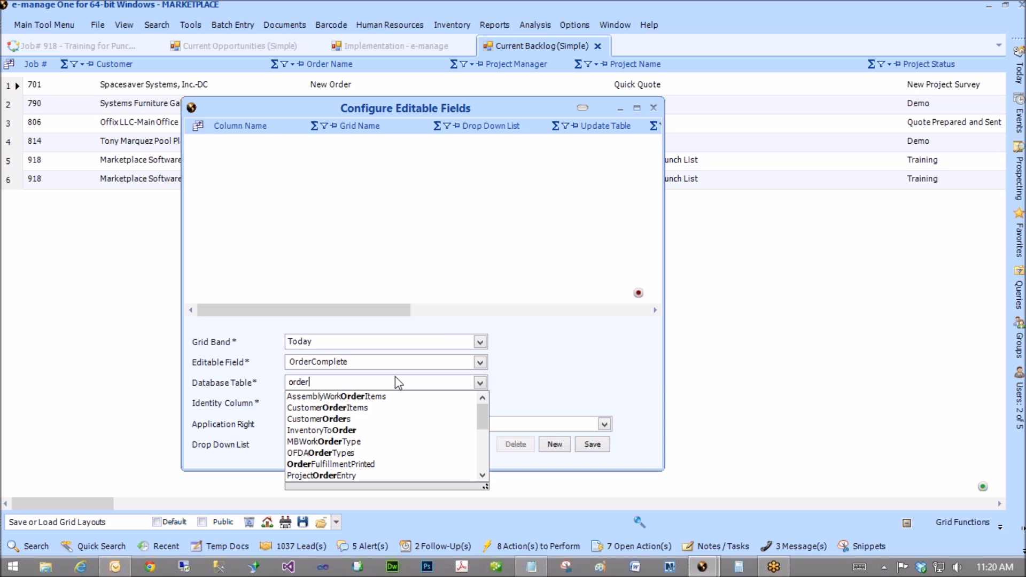
left_click_drag(483, 418, 458, 444)
scroll(353, 449, "down", 3)
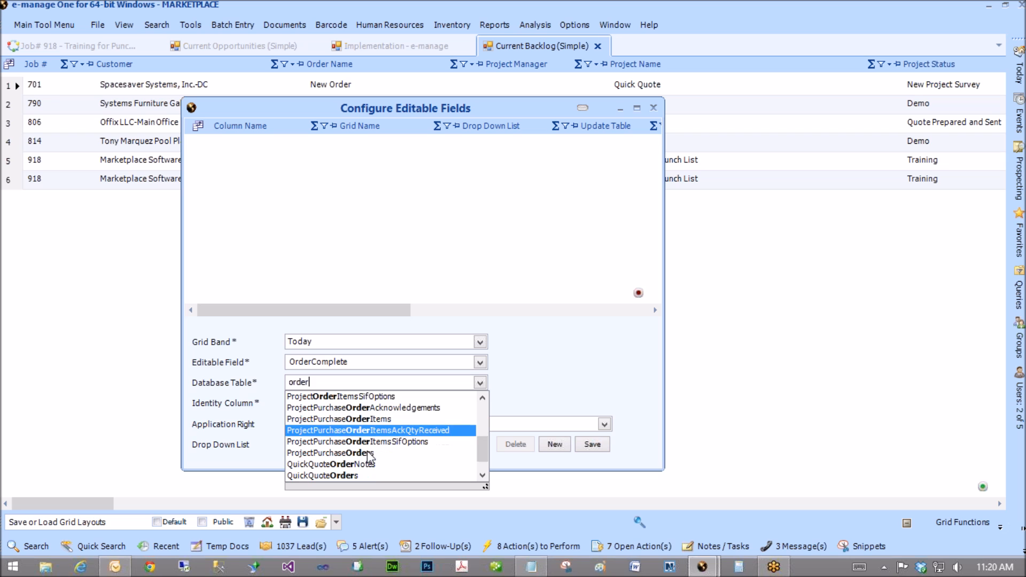
scroll(339, 465, "up", 4)
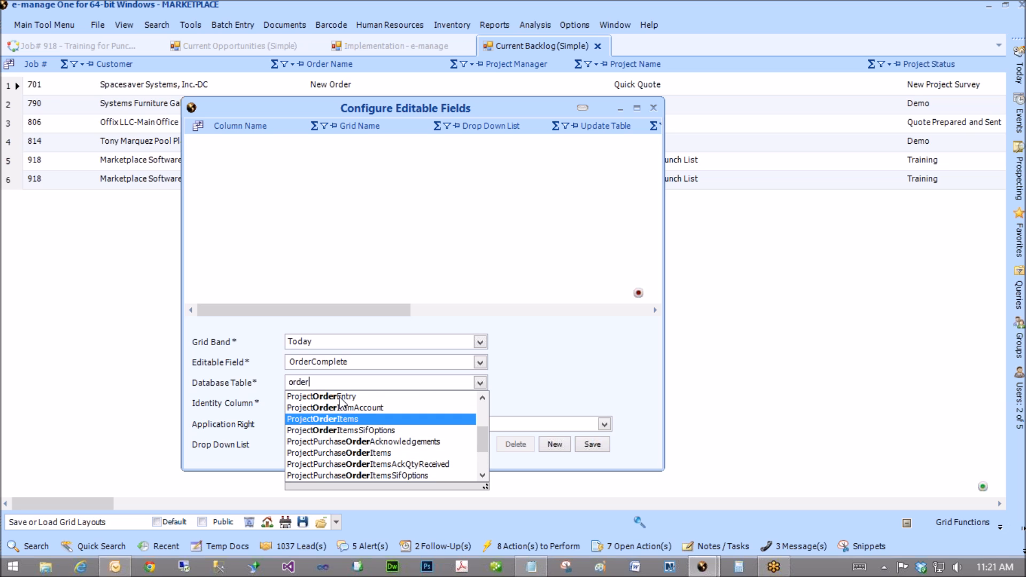
left_click(341, 398)
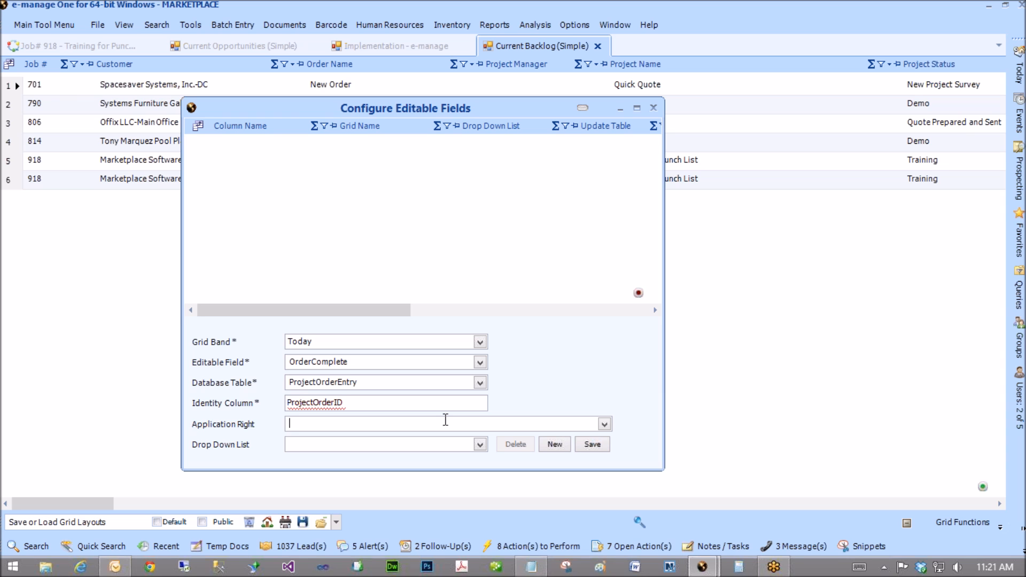
Set the application right to "Book Orders (Assign Job#, Book Date, Booking Credit, Invoice Date)".
type("can bd")
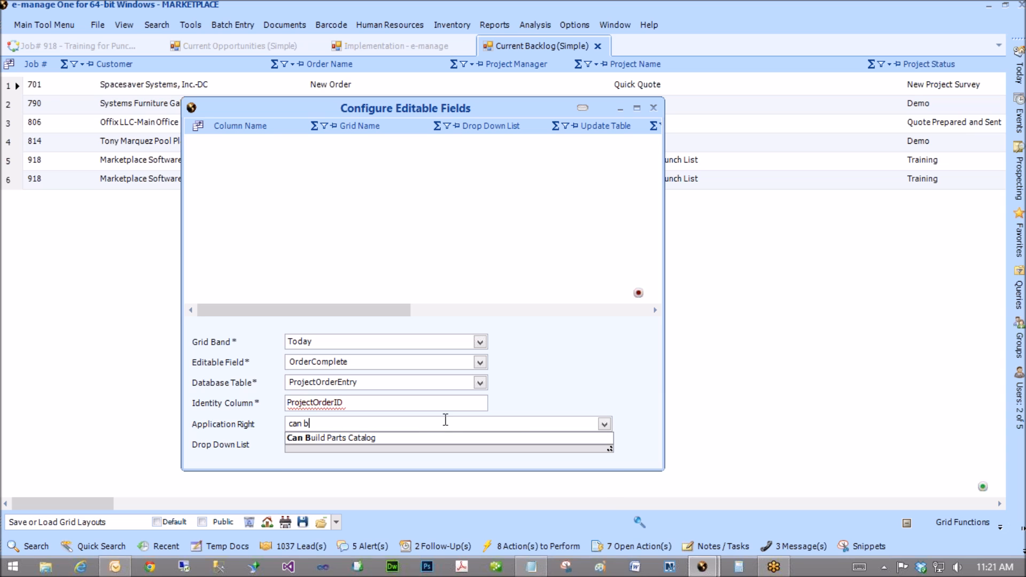
key("BackSpace")
key("BackSpace")
key("BackSpace")
key("BackSpace")
key("BackSpace")
key("BackSpace")
type("b")
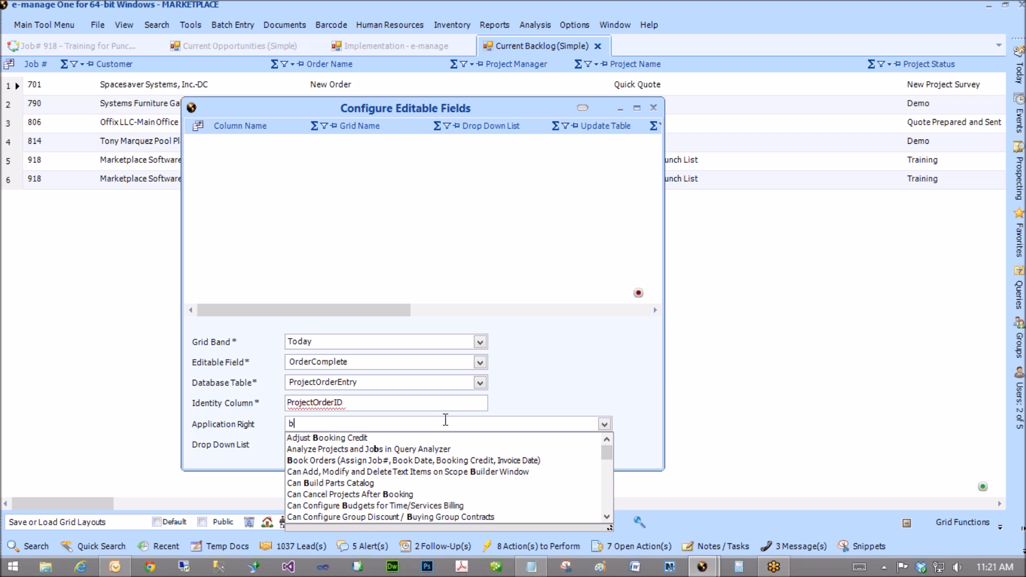
type("ook")
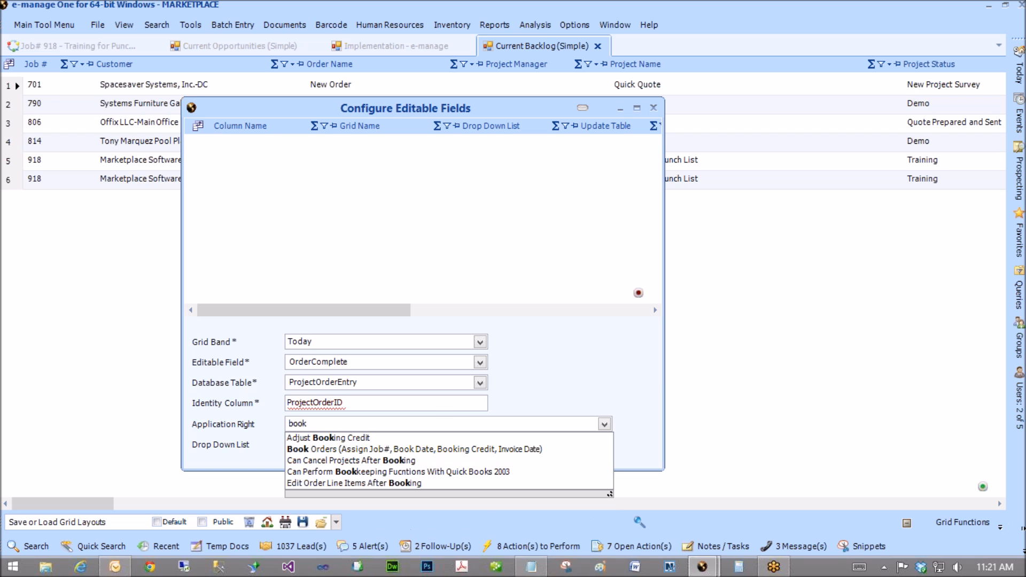
left_click(314, 451)
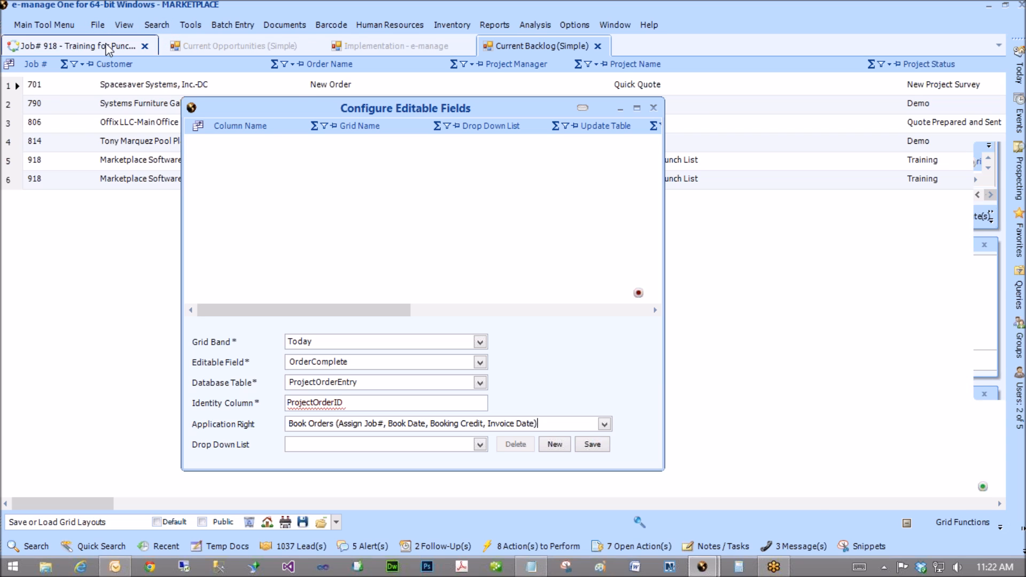
Check job 918's list of modules, then save the OrderComplete editable field configuration and return to the backlog grid.
left_click(81, 46)
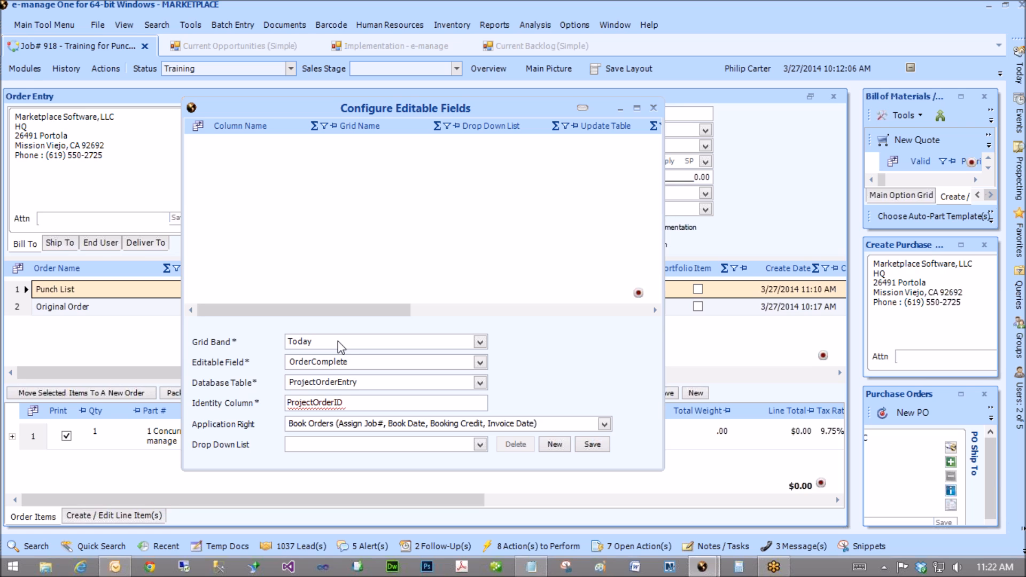
left_click(23, 70)
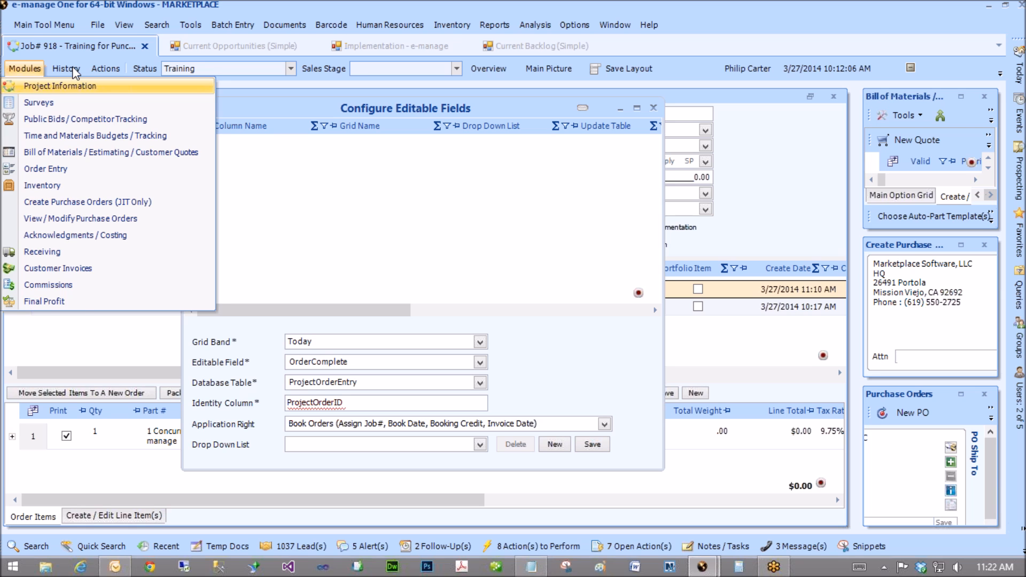
left_click(31, 70)
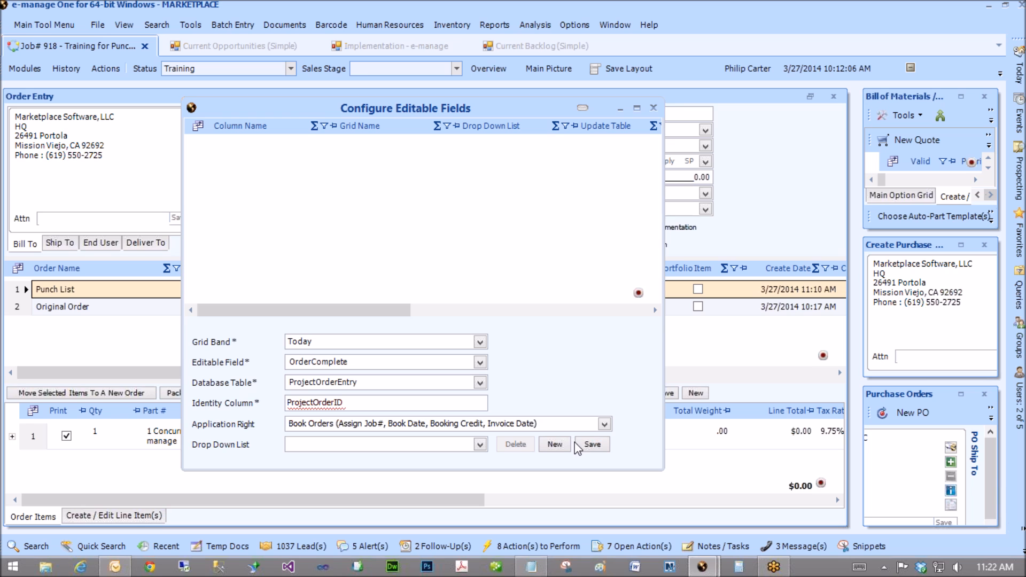
left_click(592, 445)
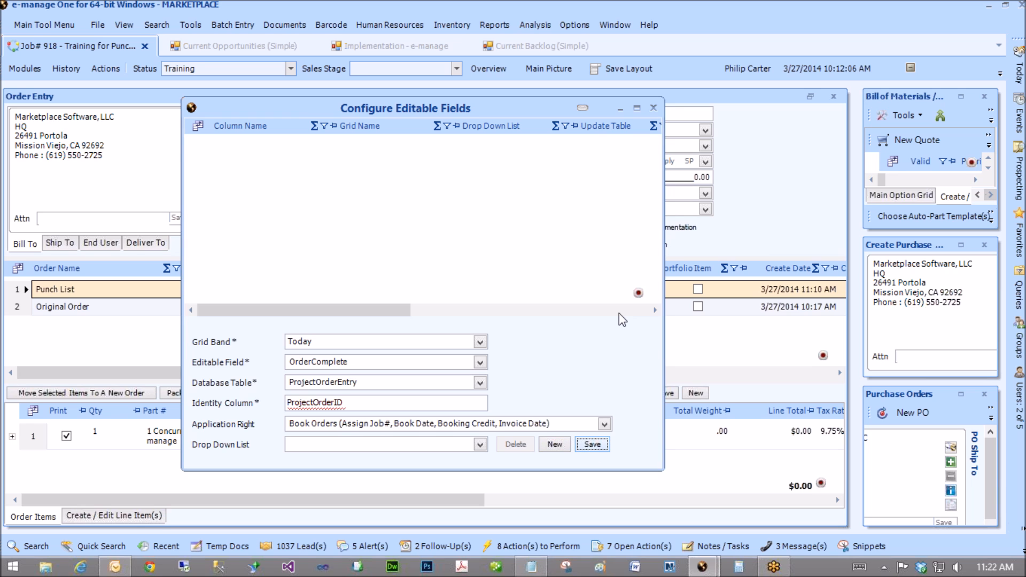
left_click(540, 46)
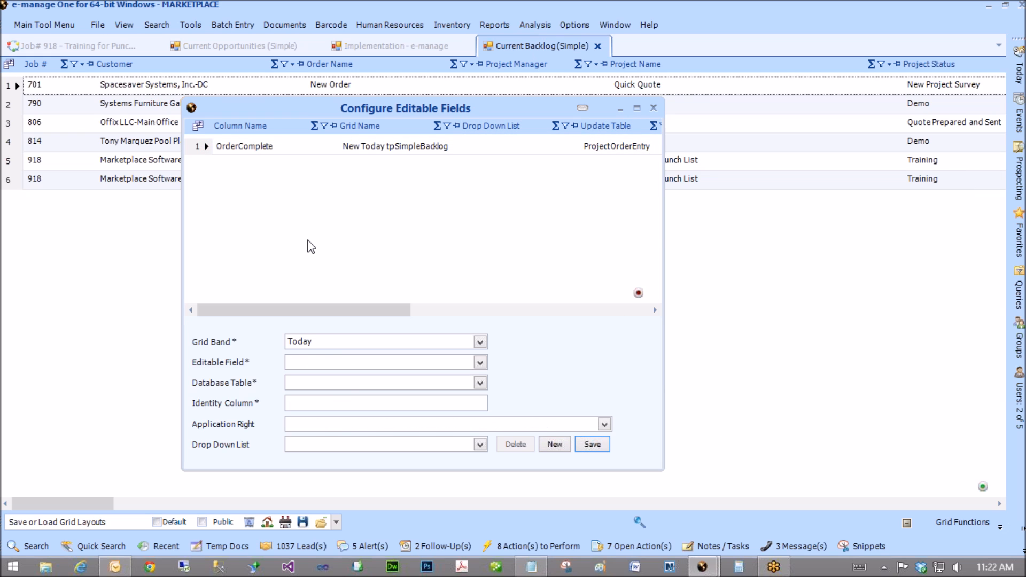
Set up an editable field configuration for CompletedOn, using ProjectOrderEntry as its database table.
left_click(320, 364)
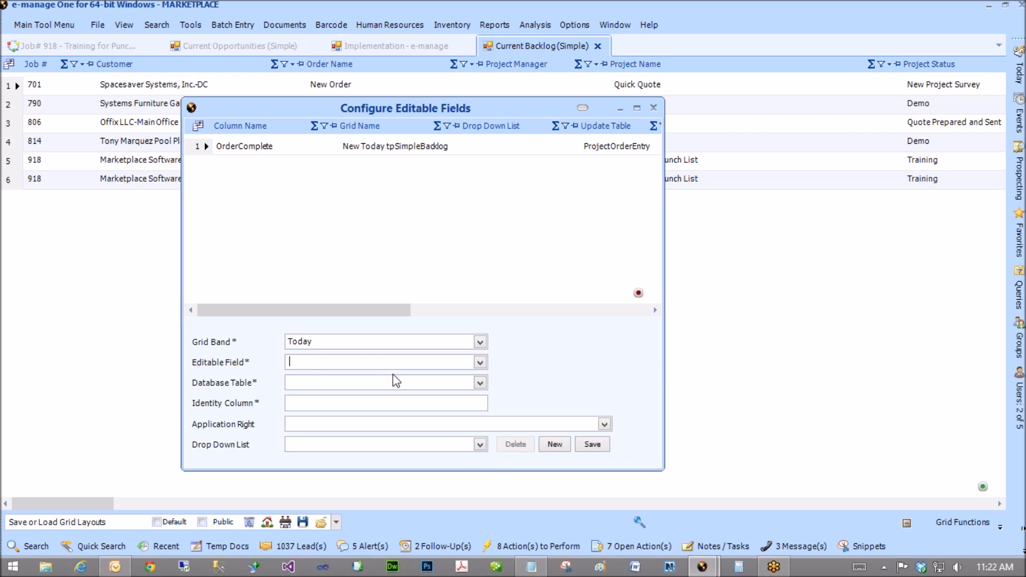
type("comple")
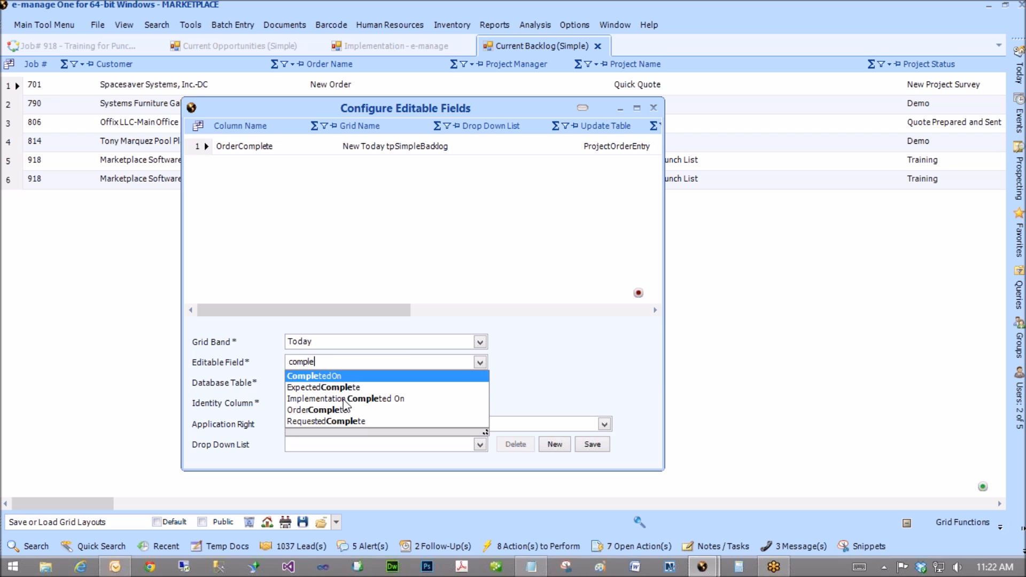
left_click(325, 376)
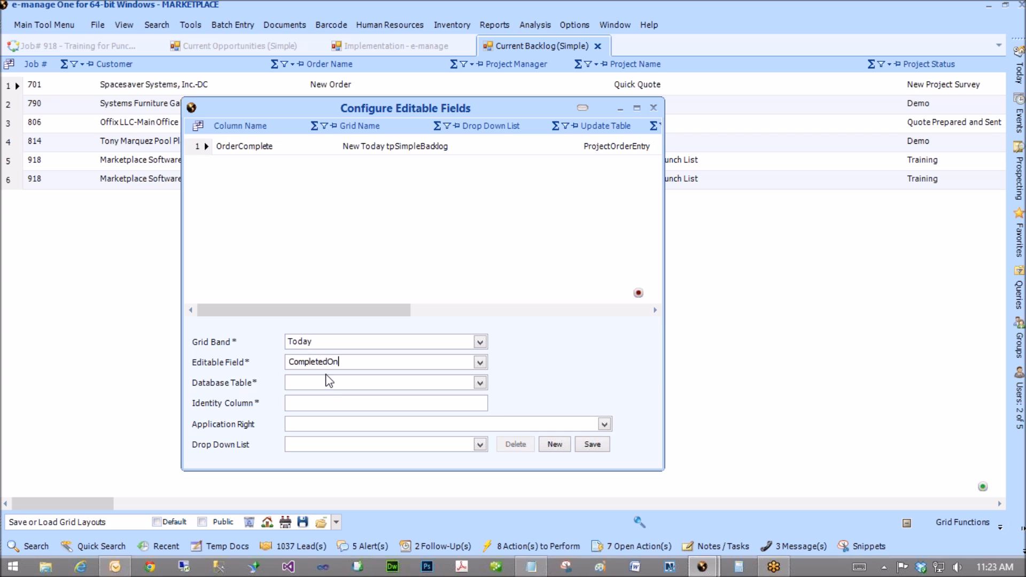
left_click(326, 383)
type("pr")
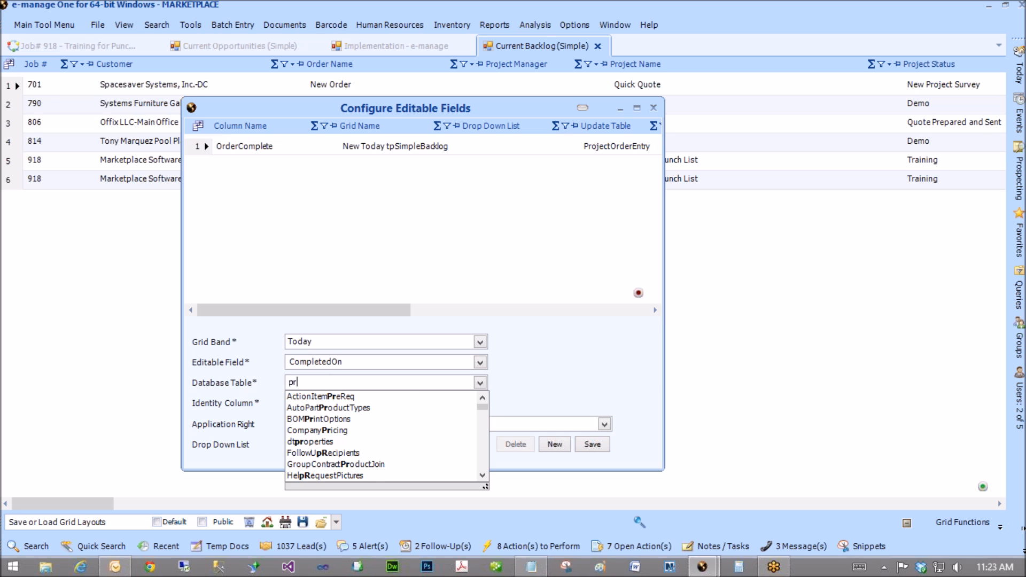
type("ojectorder")
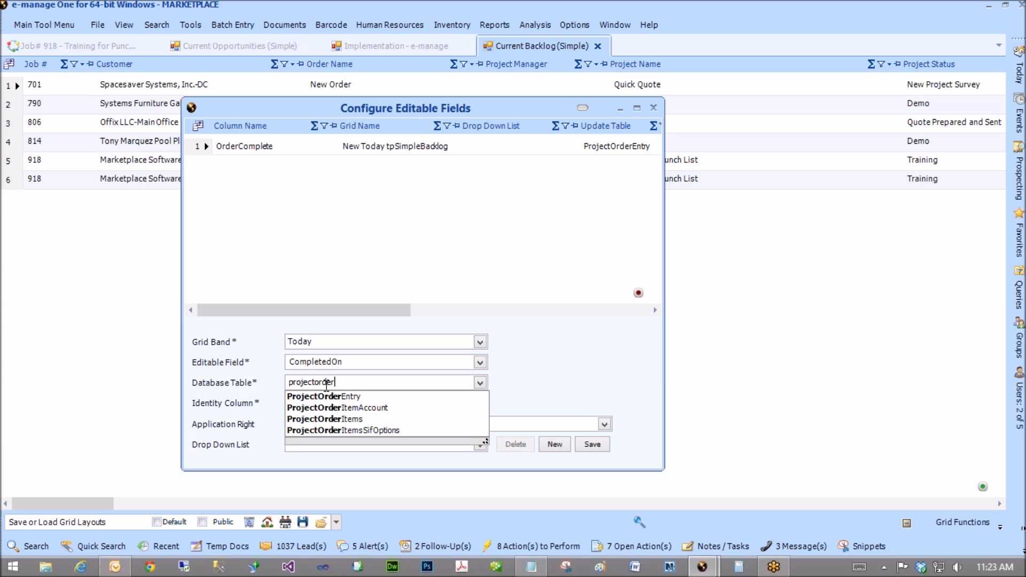
type("entry")
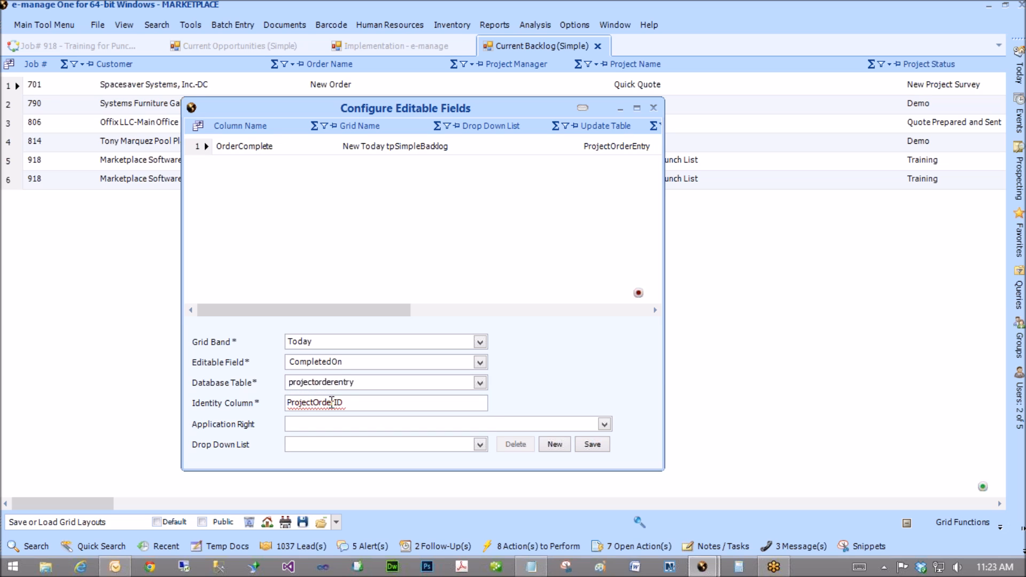
Assign the "Book Orders (Assign Job#, Book Date, Booking Credit, Invoice Date)" application right to CompletedOn and save the configuration.
left_click(363, 423)
type("book or")
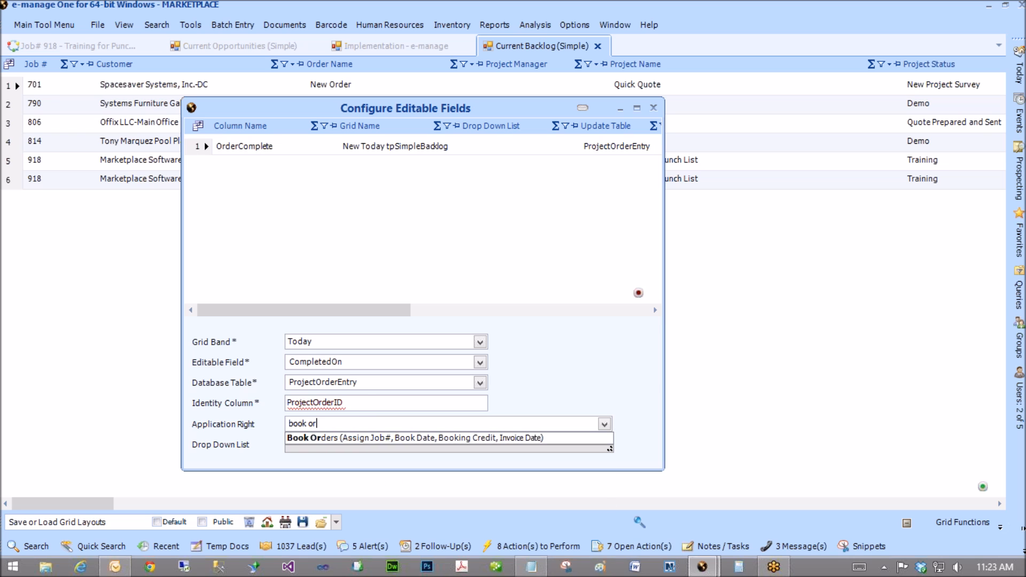
left_click(417, 438)
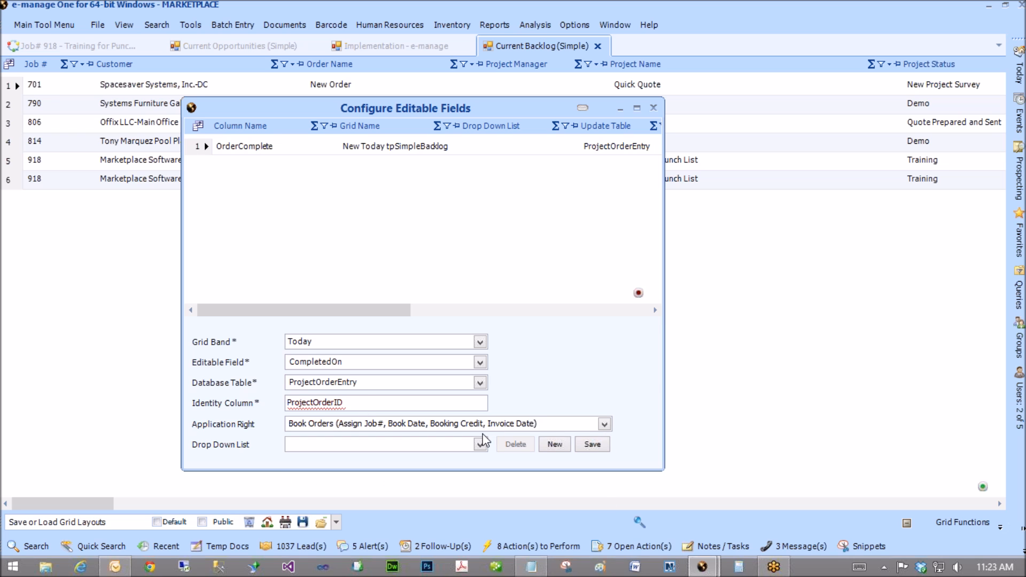
left_click(593, 446)
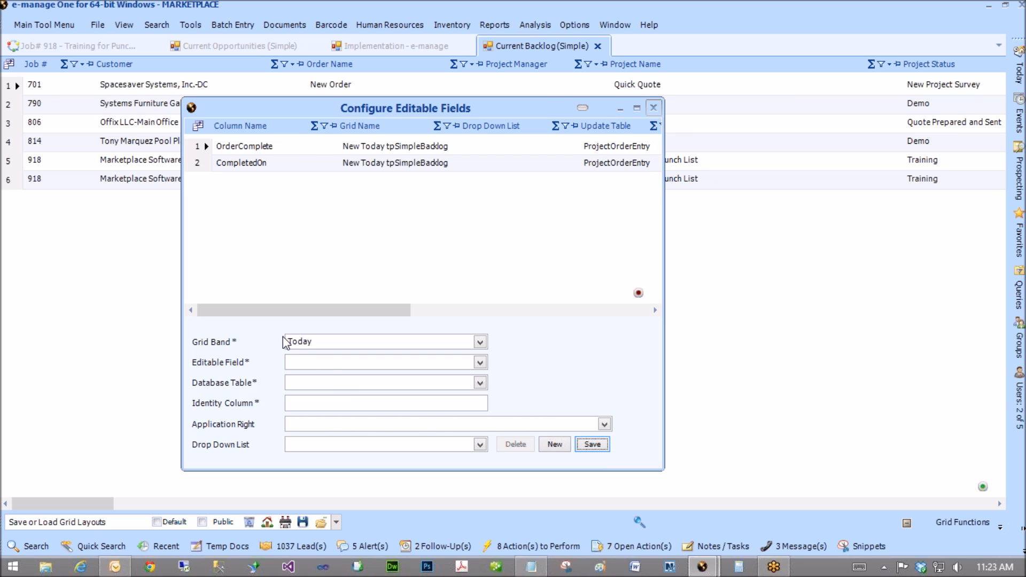
Return to the backlog grid and change the OrderComplete column's display style to Checkbox.
scroll(353, 489, "right", 5)
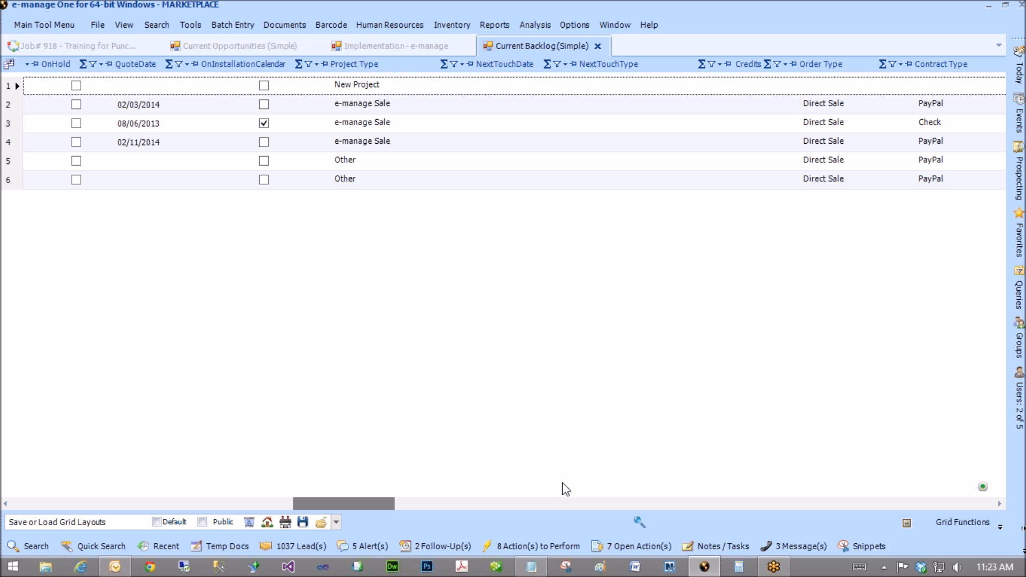
scroll(563, 484, "right", 5)
scroll(799, 490, "right", 6)
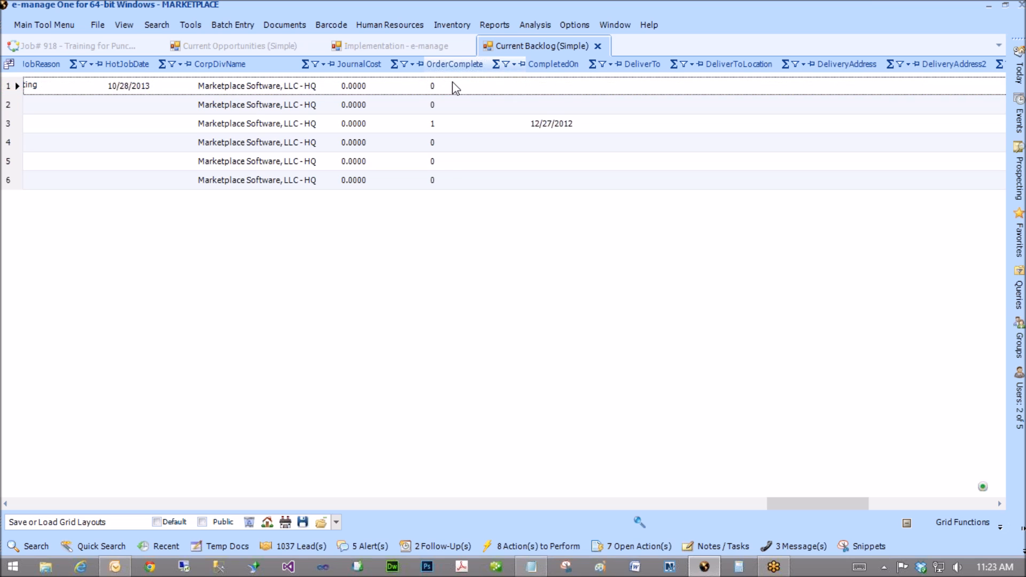
right_click(454, 71)
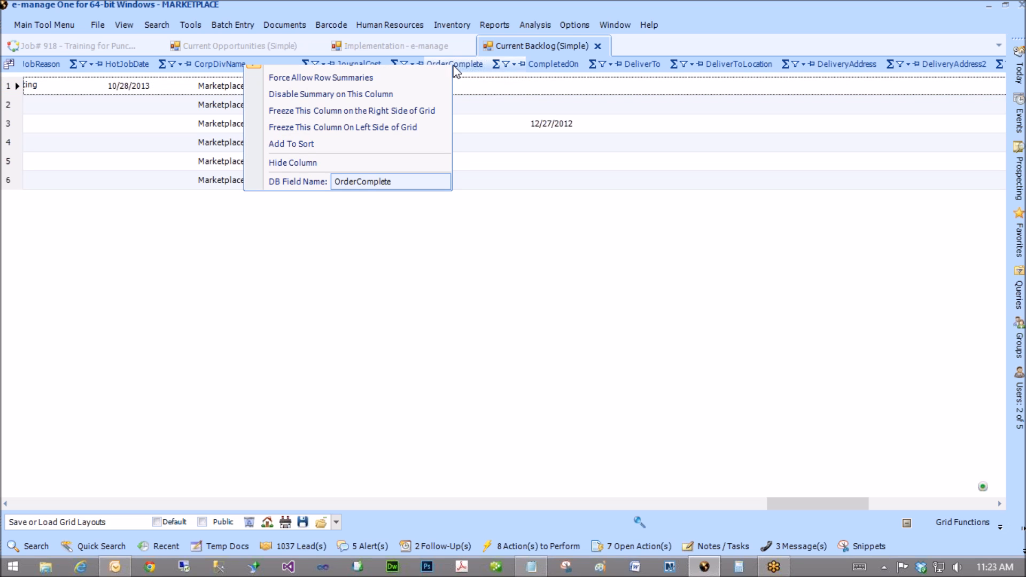
mouse_move(423, 129)
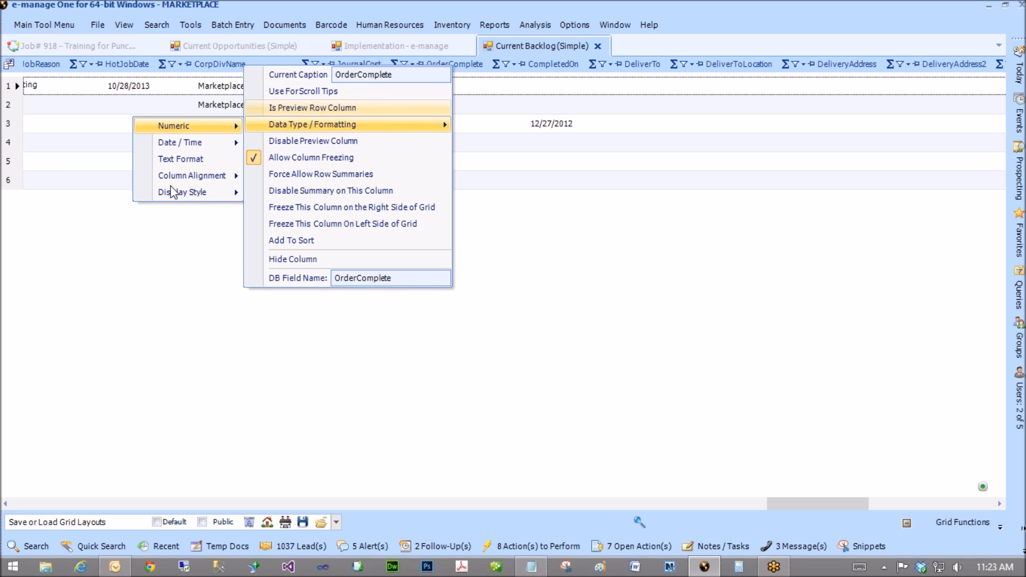
mouse_move(178, 192)
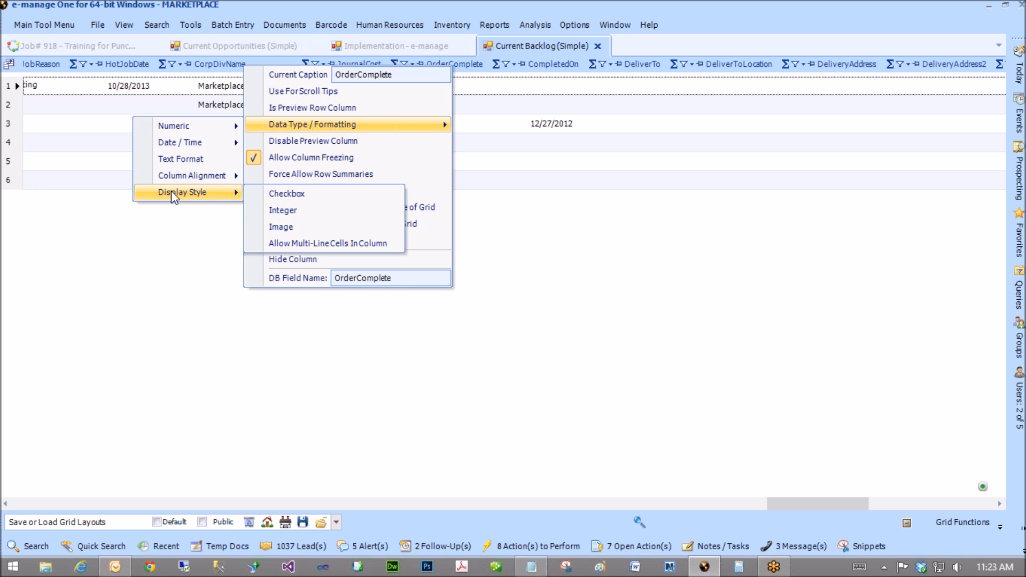
left_click(281, 193)
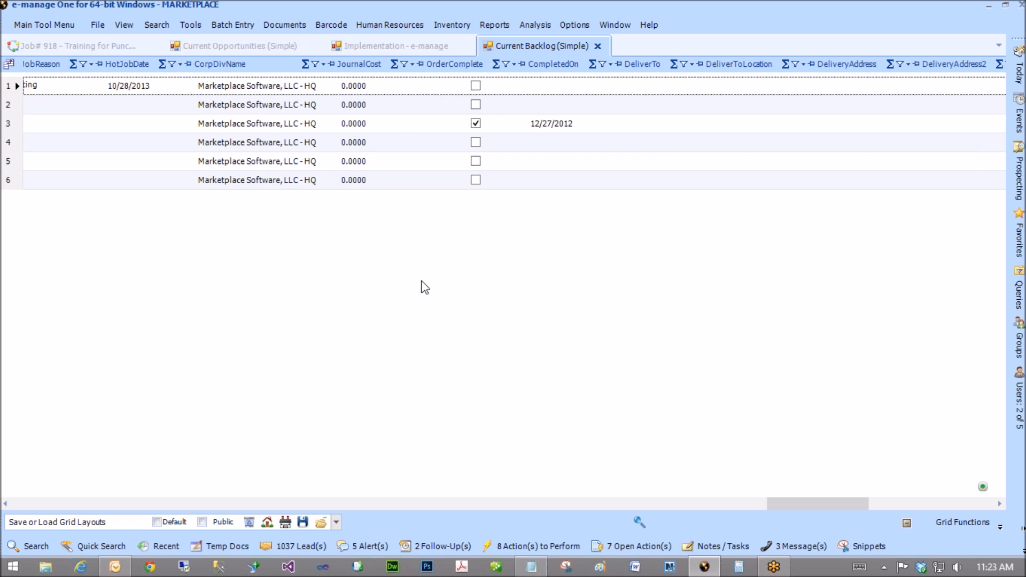
Name the backlog grid layout "order complete layout" and save it.
left_click(118, 523)
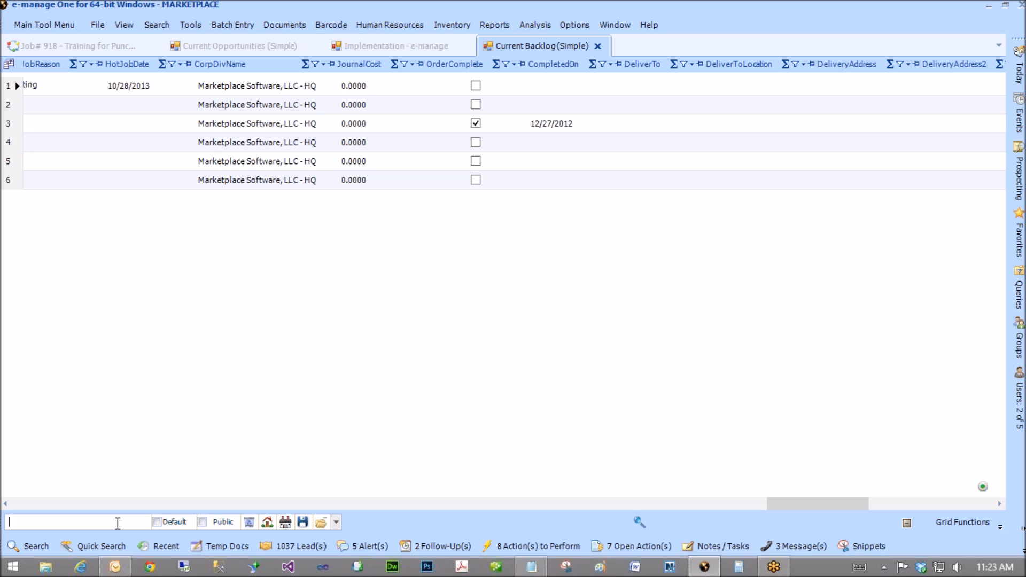
type("order complete layout")
left_click(268, 521)
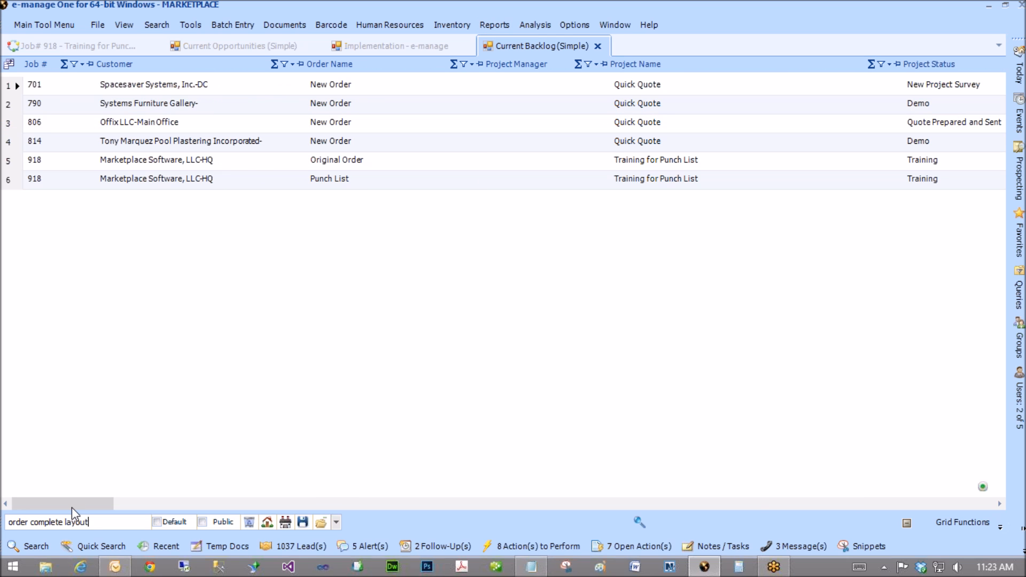
Give job 918's Punch List order the CompletedOn date 03/27/2014, check its OrderComplete box, and commit the row.
left_click(330, 500)
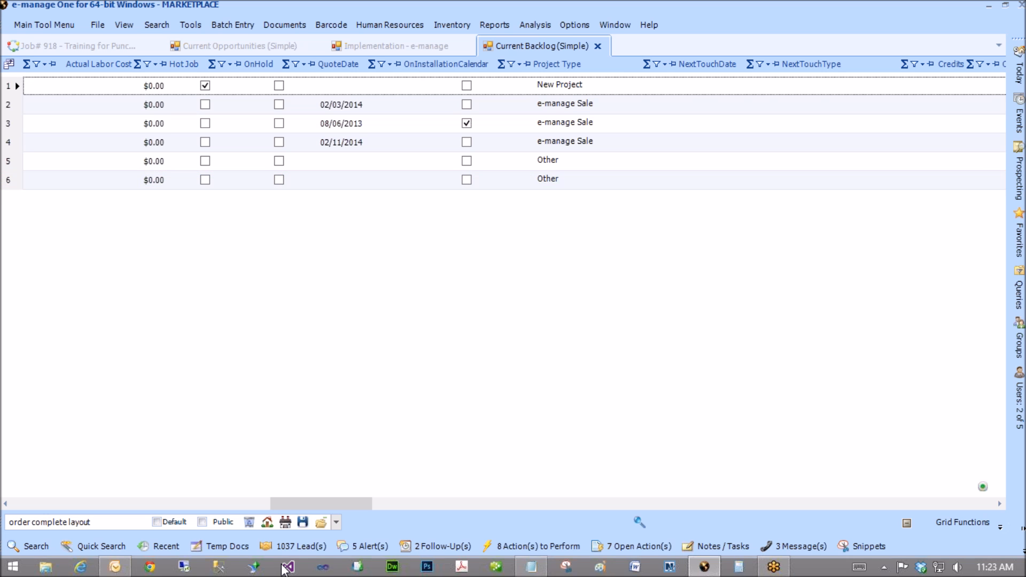
left_click_drag(220, 510, 27, 508)
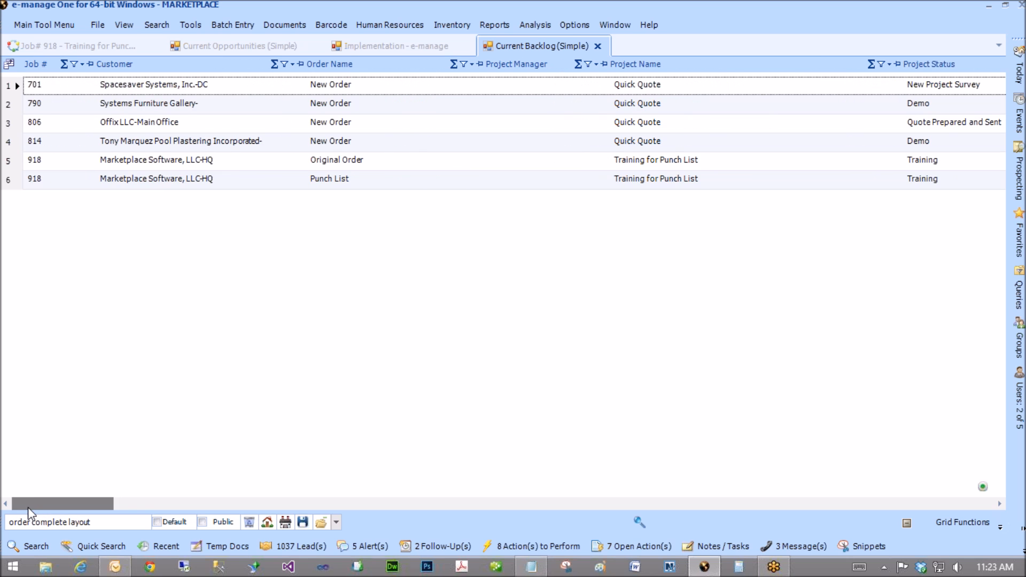
left_click(21, 182)
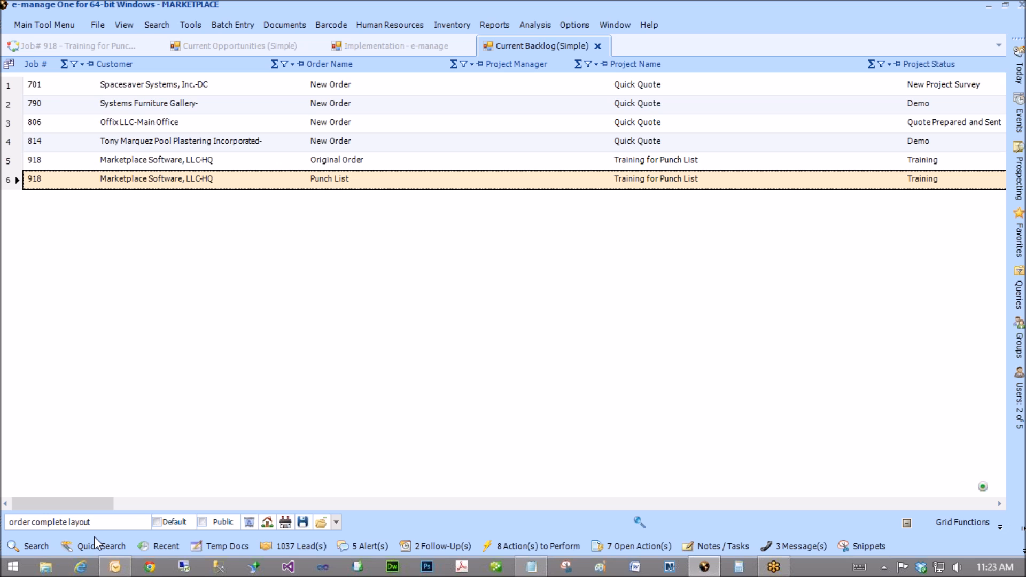
left_click_drag(113, 501, 185, 511)
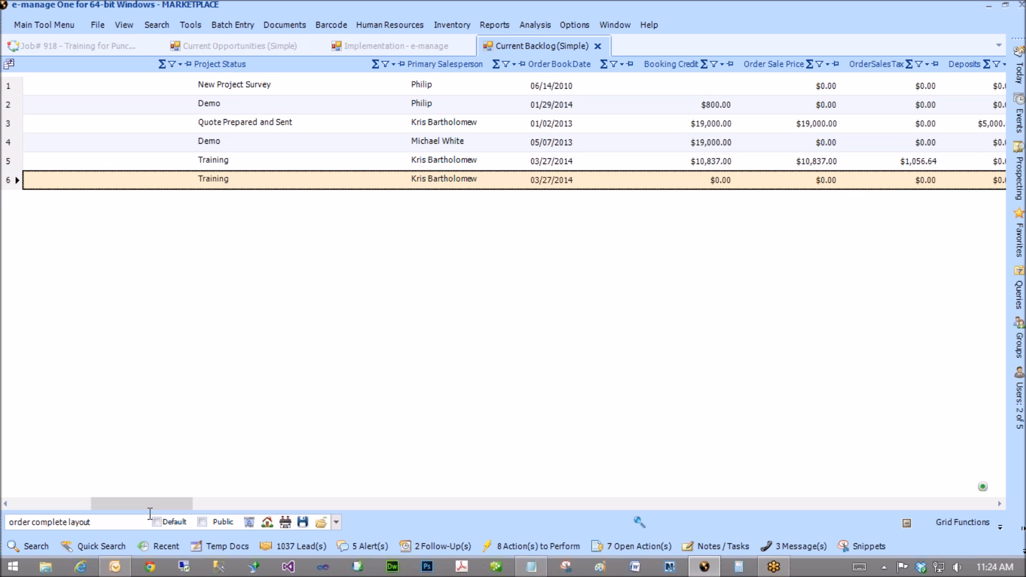
left_click_drag(163, 501, 332, 506)
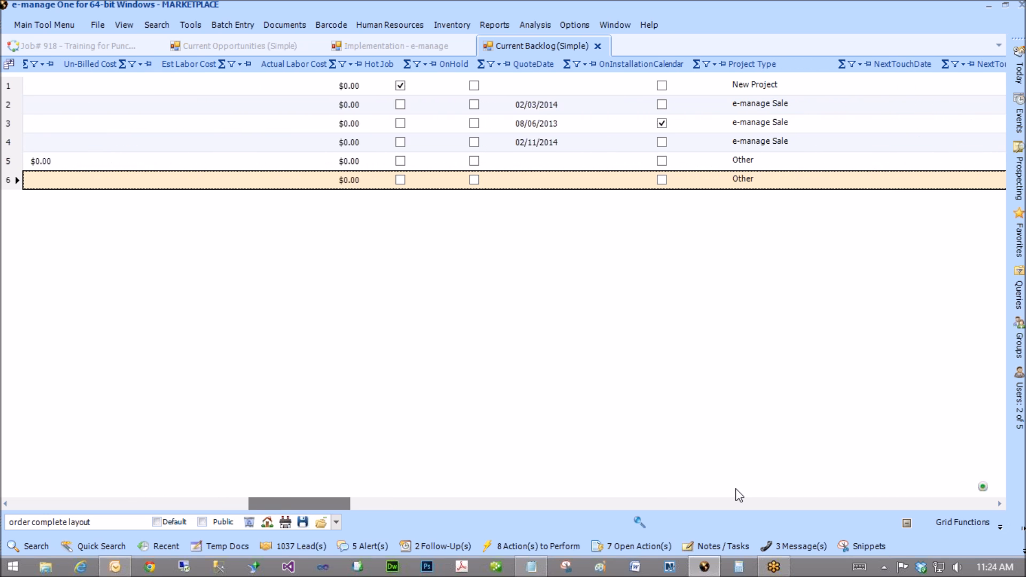
left_click_drag(736, 489, 764, 489)
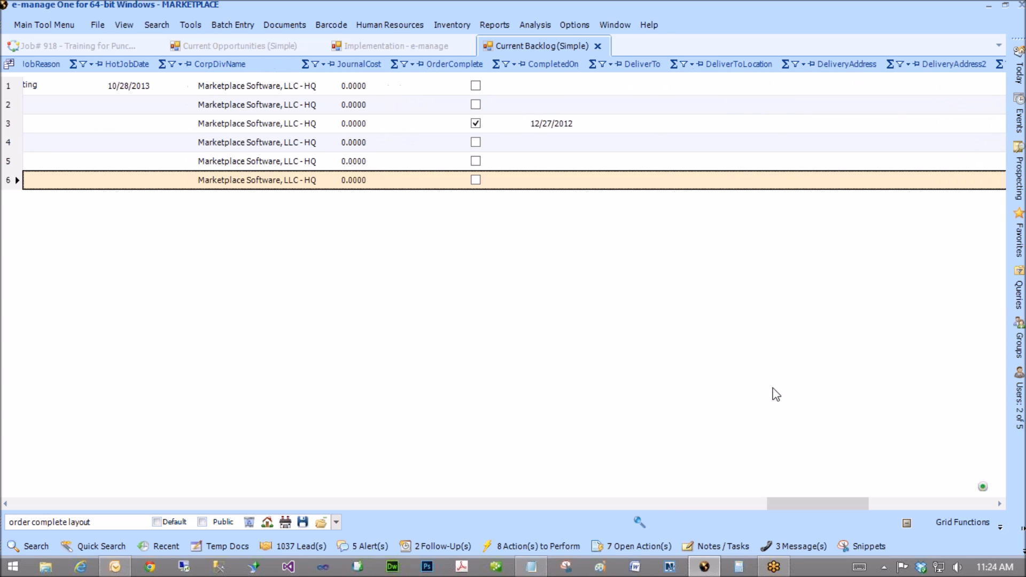
left_click(553, 180)
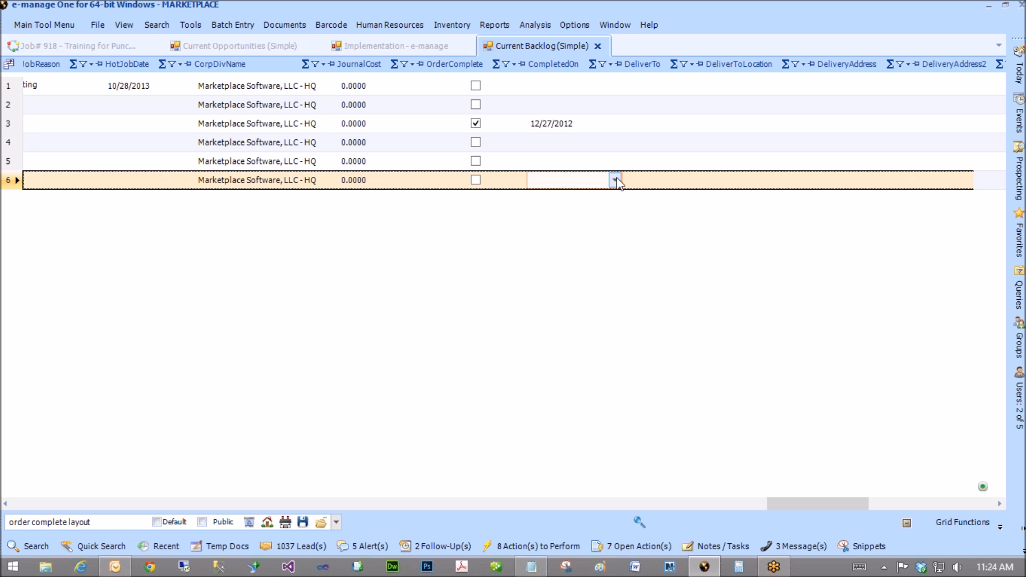
left_click(616, 180)
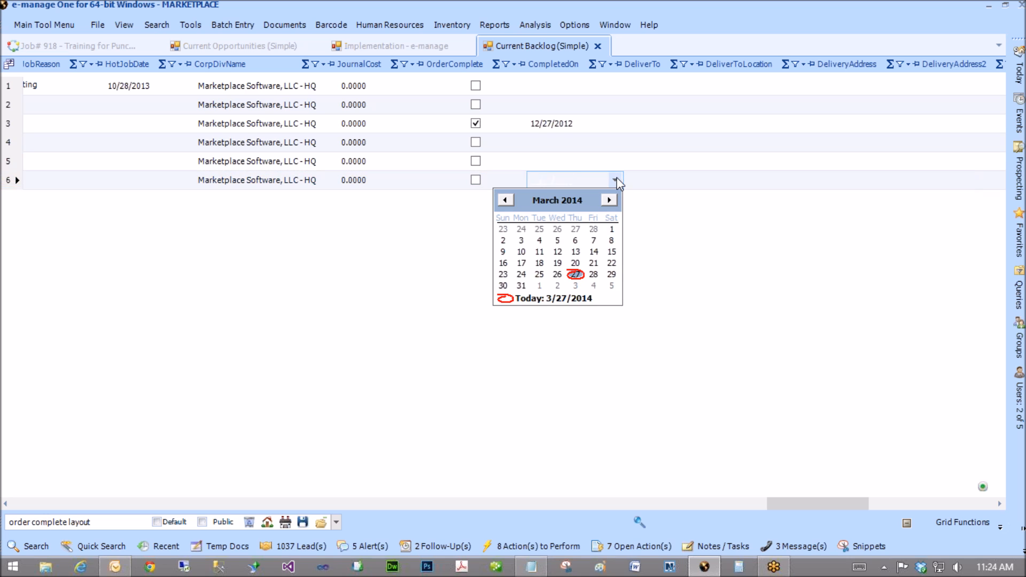
left_click(575, 275)
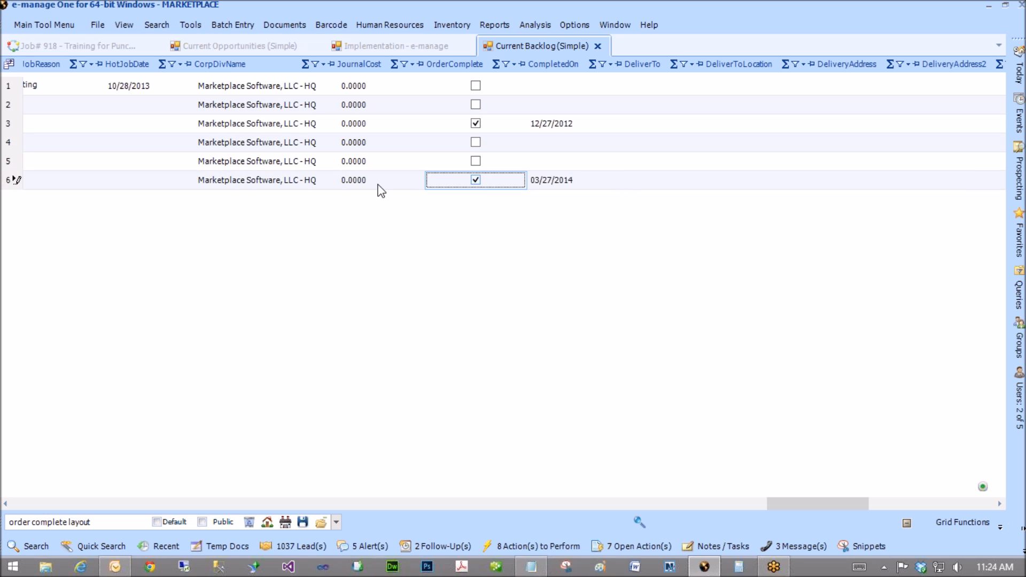
left_click(294, 182)
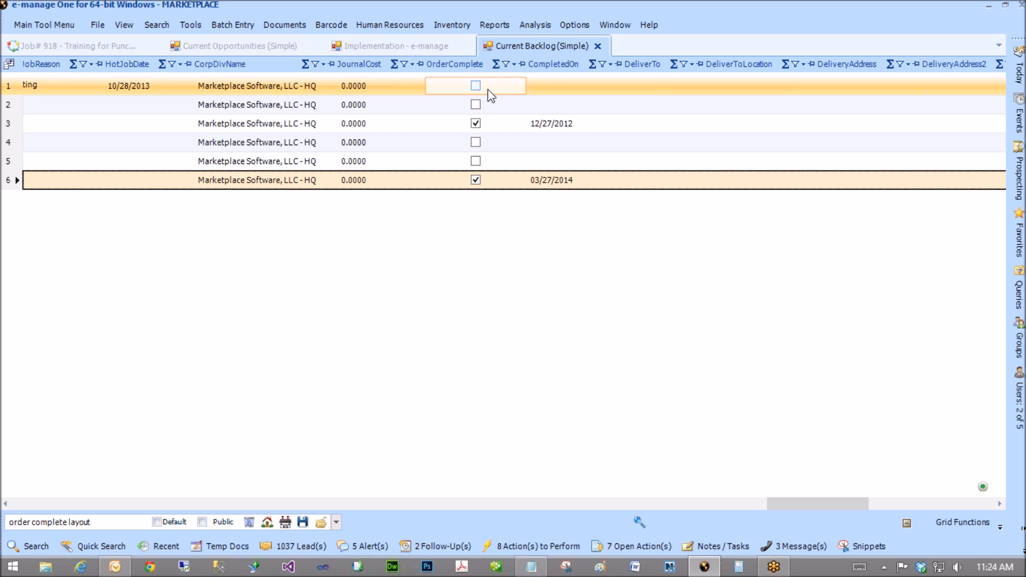
Close and reopen the Current Backlog (Simple) grid to check which job 918 orders are still listed.
left_click(598, 46)
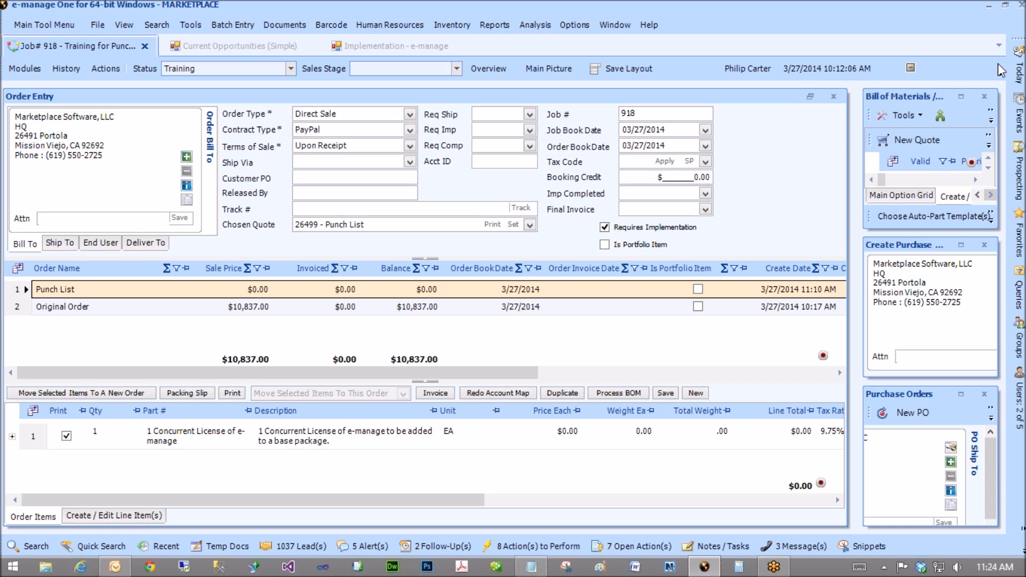
mouse_move(1019, 71)
left_click(834, 141)
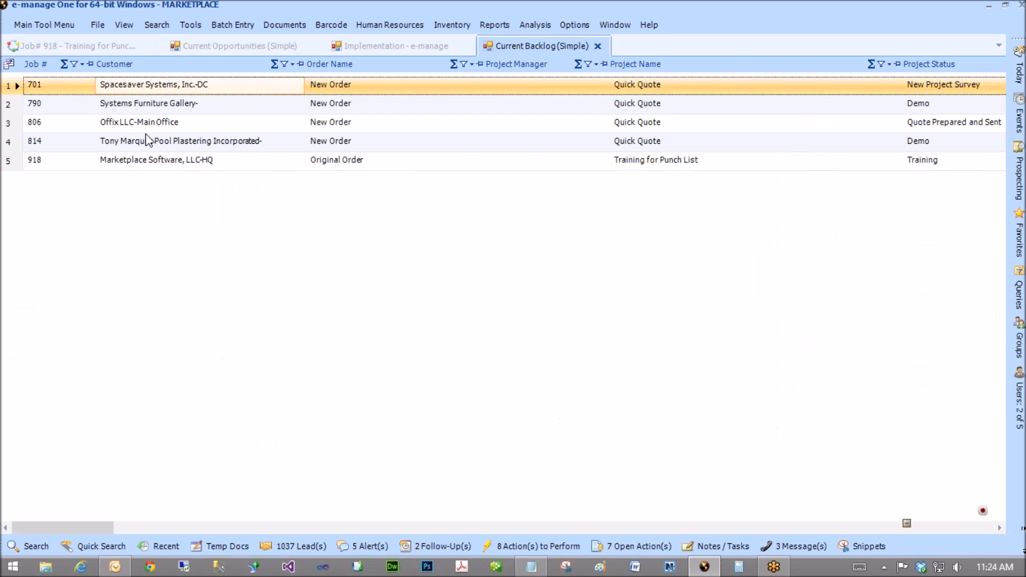
left_click(131, 160)
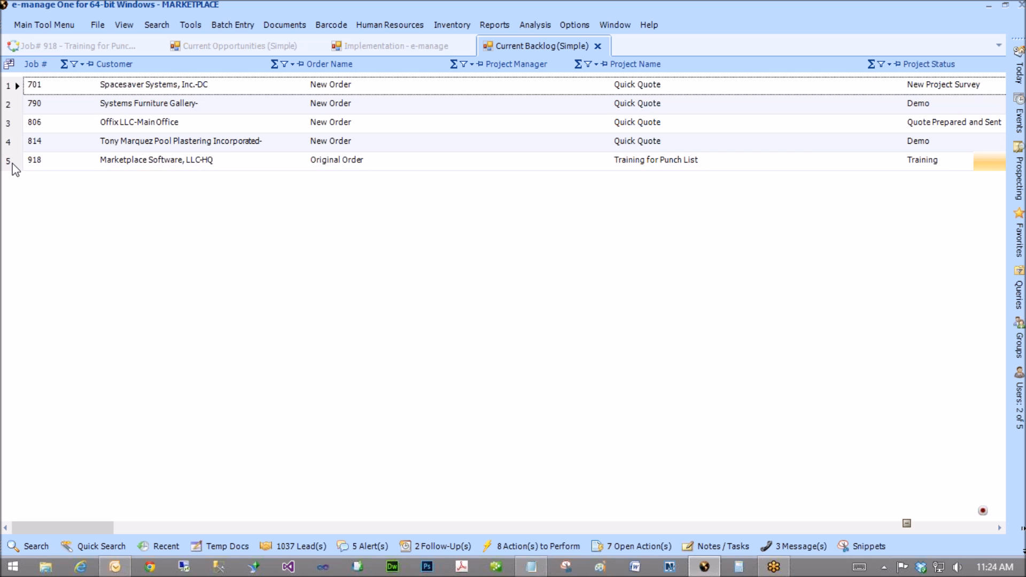
Go back to job 918's order entry and examine the Complete and Completed On columns for the Punch List order.
left_click(44, 42)
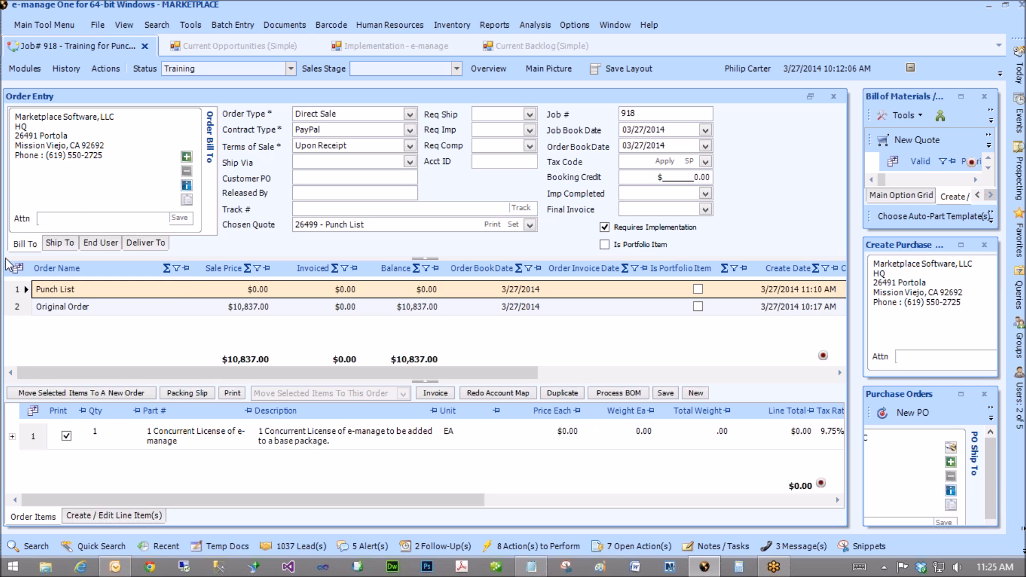
left_click_drag(184, 373, 459, 382)
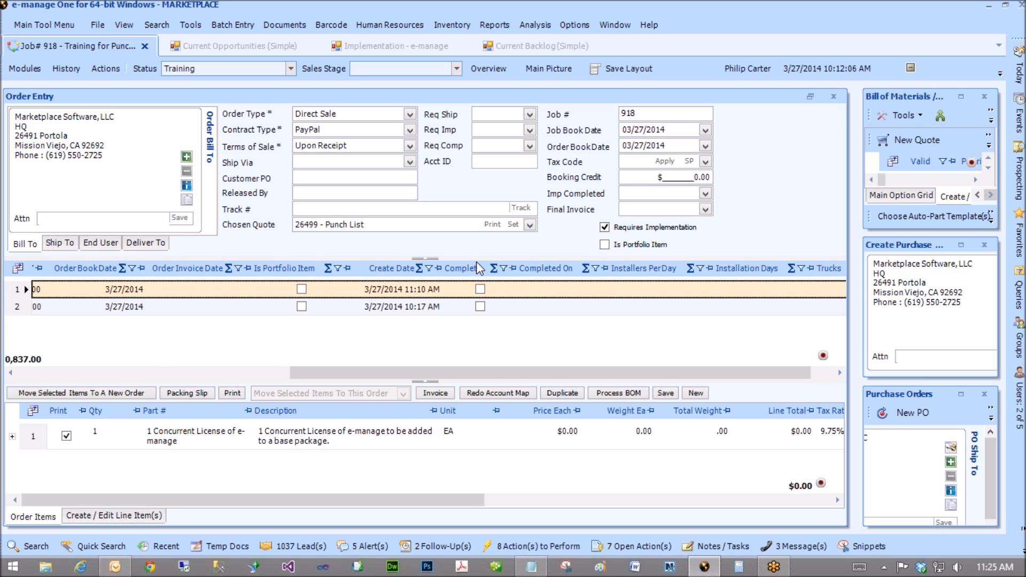
left_click(481, 290)
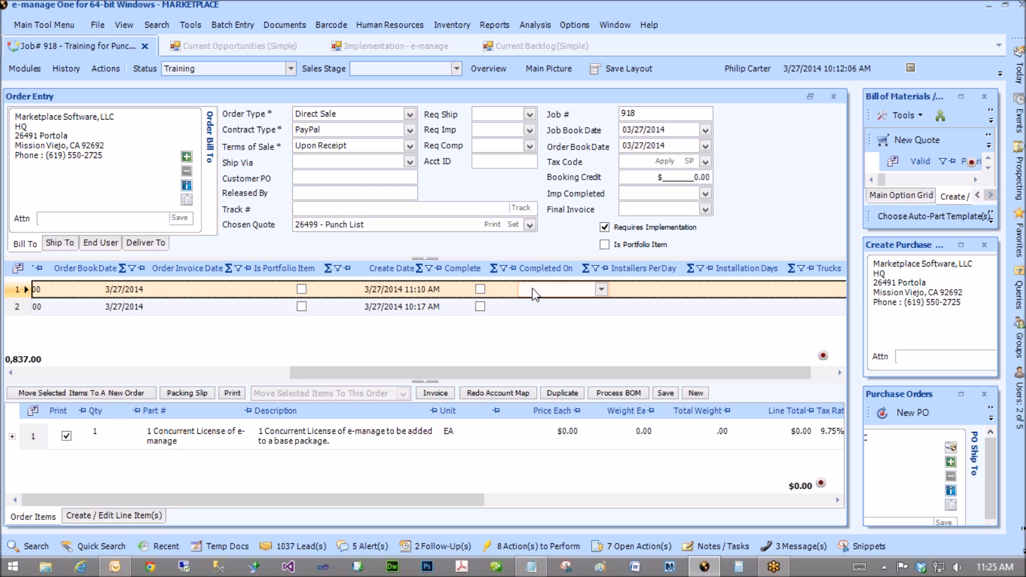
left_click(464, 116)
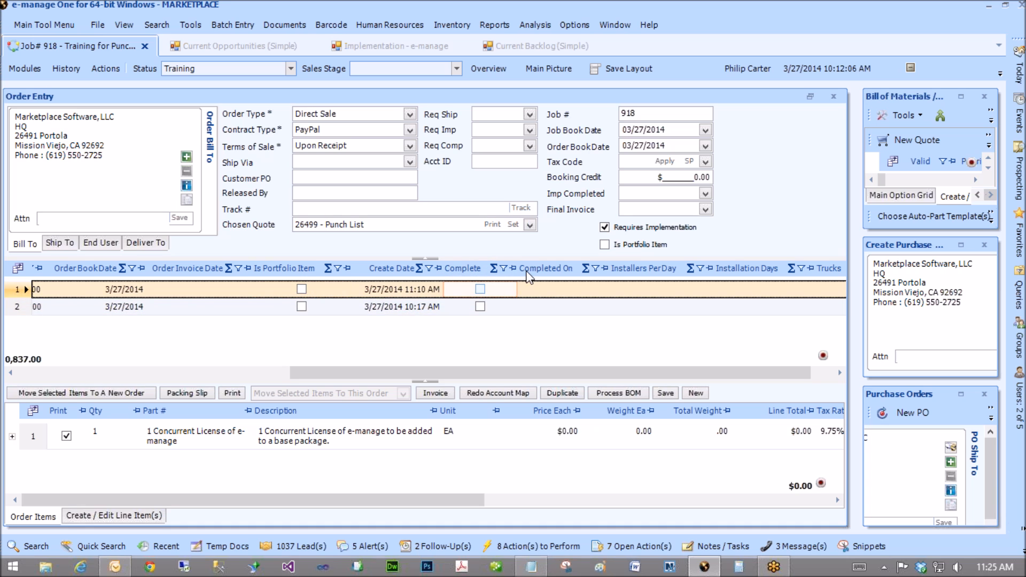
left_click(559, 291)
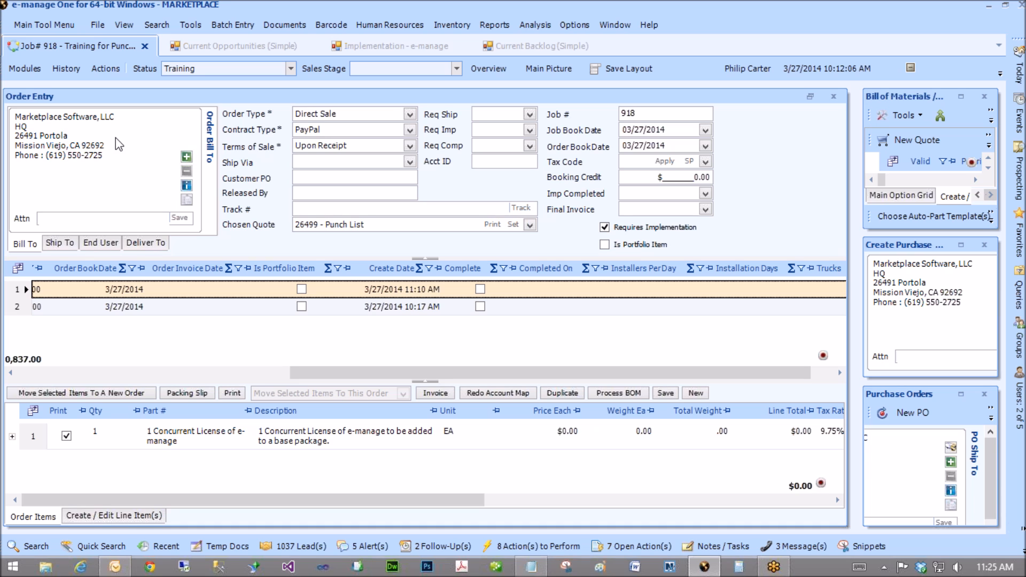
Close job 918's Create Purchase Orders and Purchase Orders modules and enlarge Order Entry.
left_click(78, 307)
left_click(961, 246)
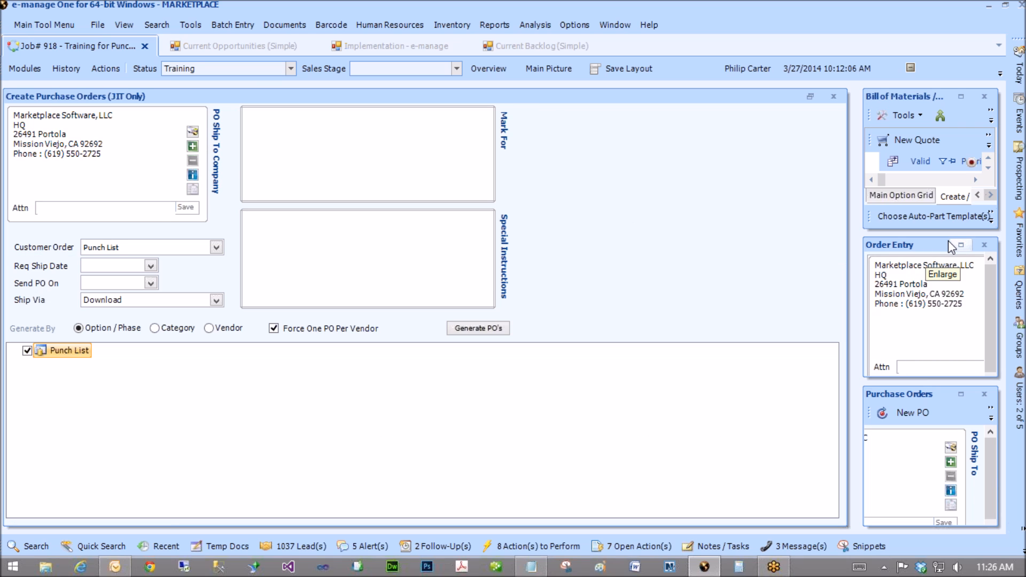
left_click(834, 96)
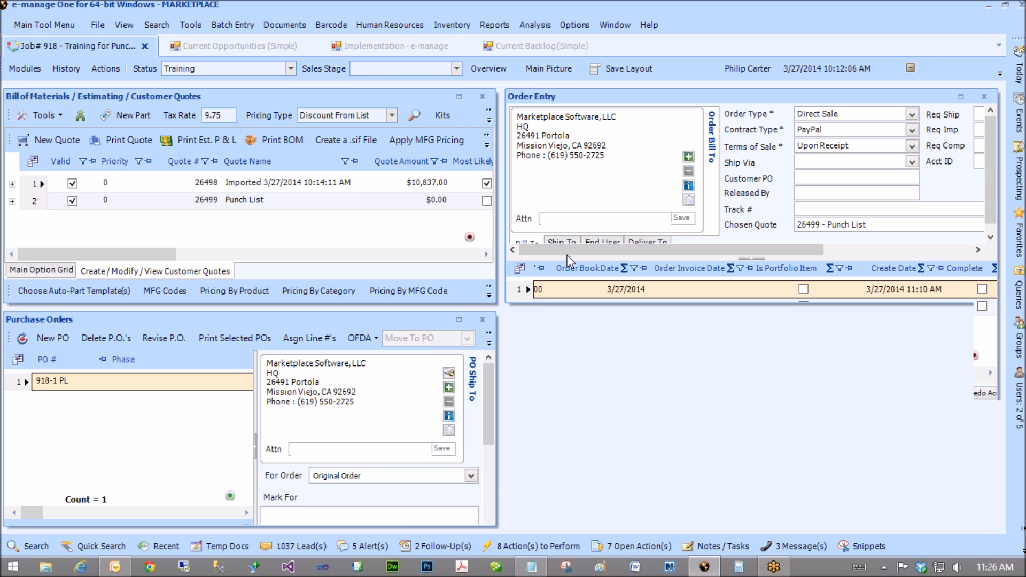
left_click(483, 319)
left_click(962, 97)
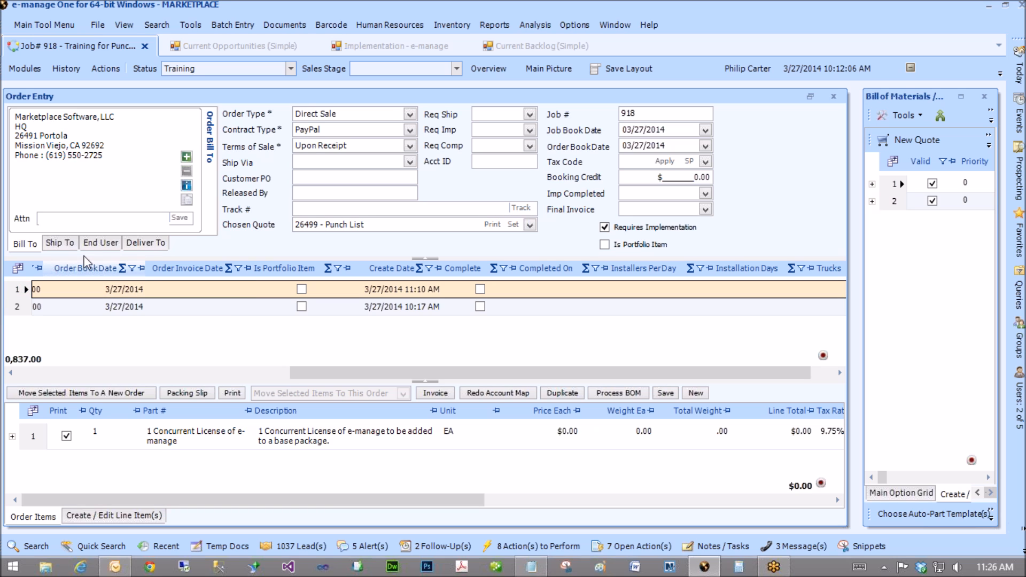
Examine the Punch List quote and its New BOM in the option grid, giving the parts grid more room.
left_click(136, 291)
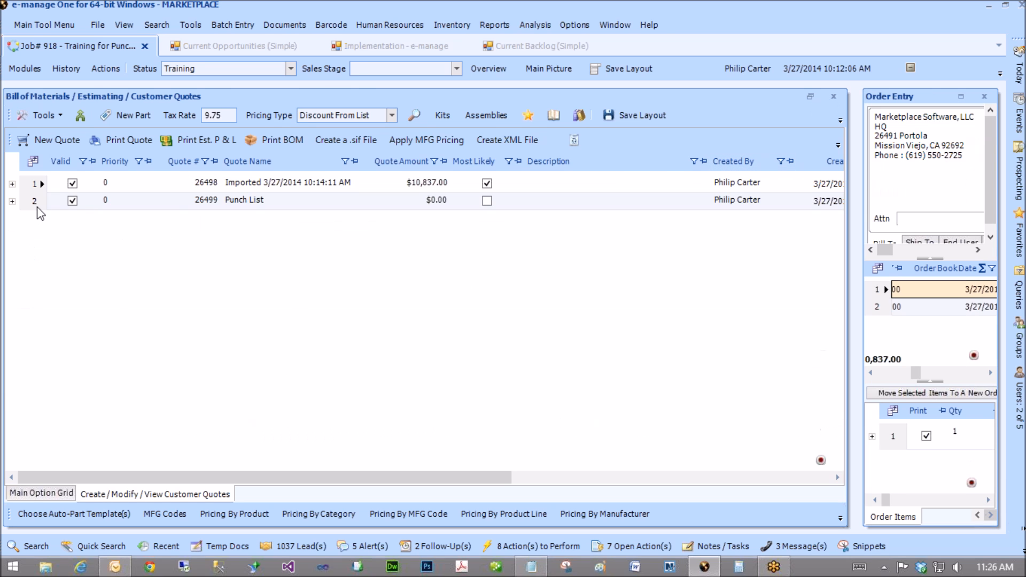
left_click(29, 200)
left_click(218, 199)
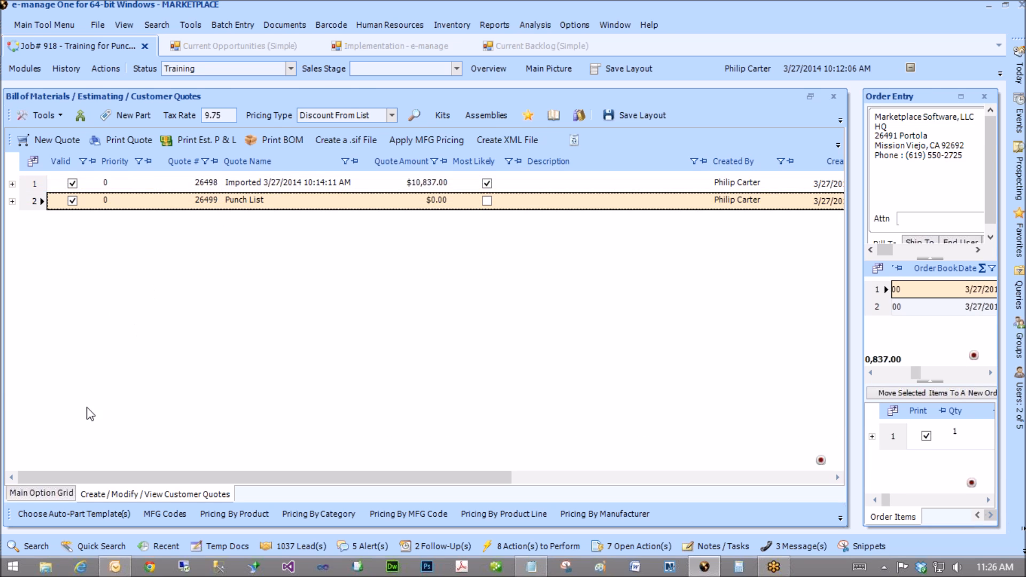
left_click(53, 494)
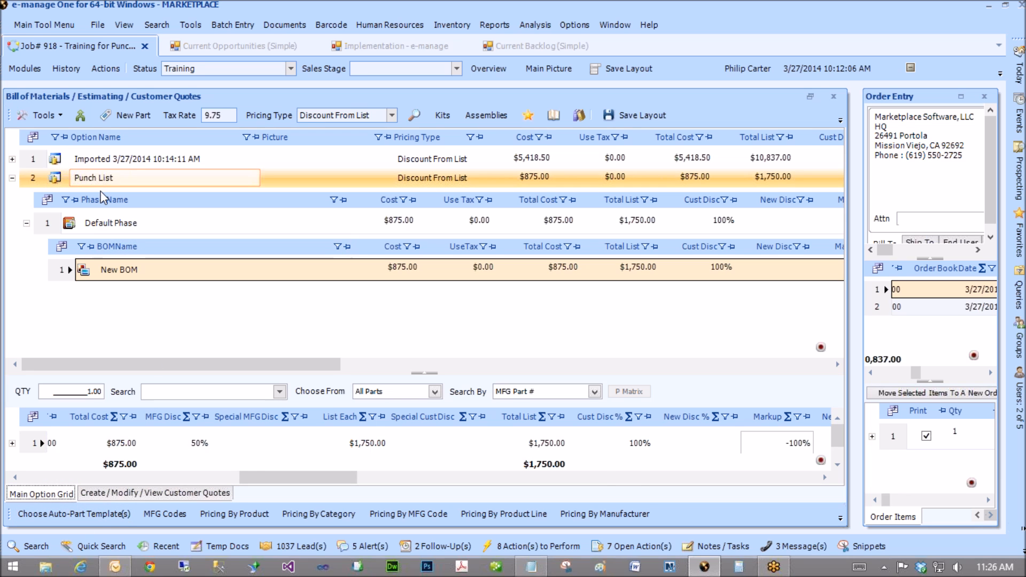
left_click(114, 272)
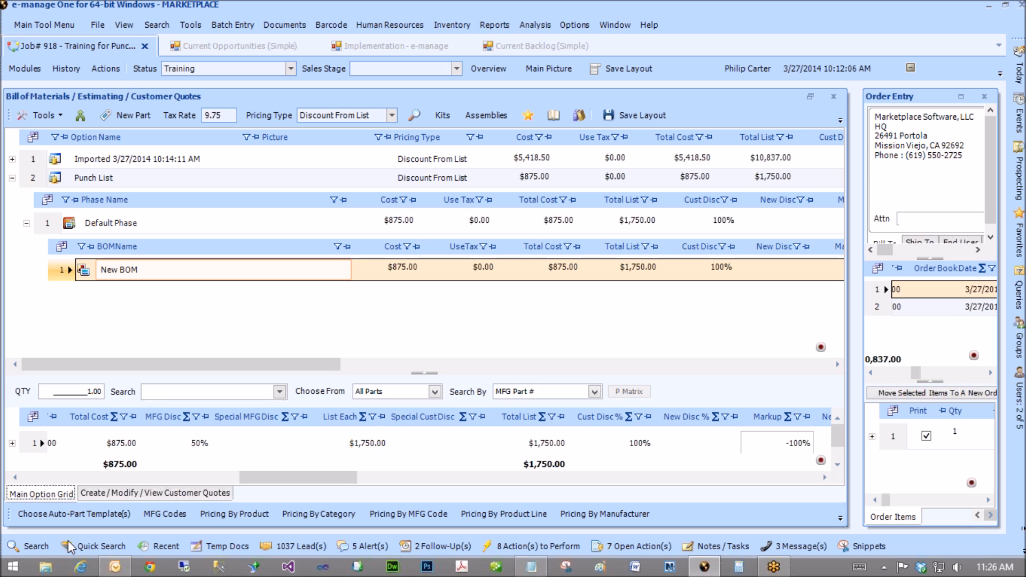
left_click_drag(168, 374, 154, 306)
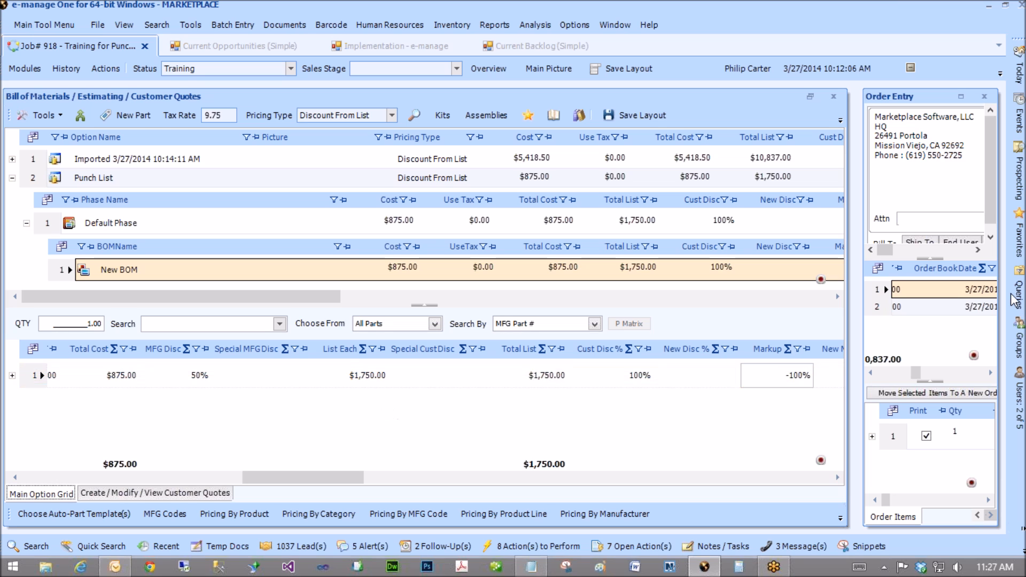
Open job 918's View / Modify Purchase Orders module and review the For Order choices for PO 918-1 PL.
left_click(961, 97)
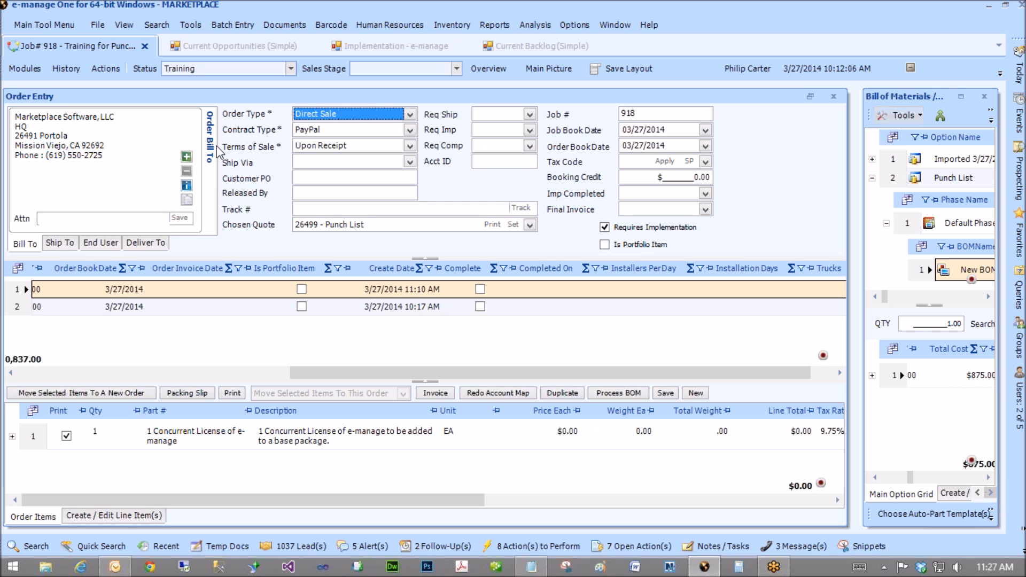
left_click(24, 69)
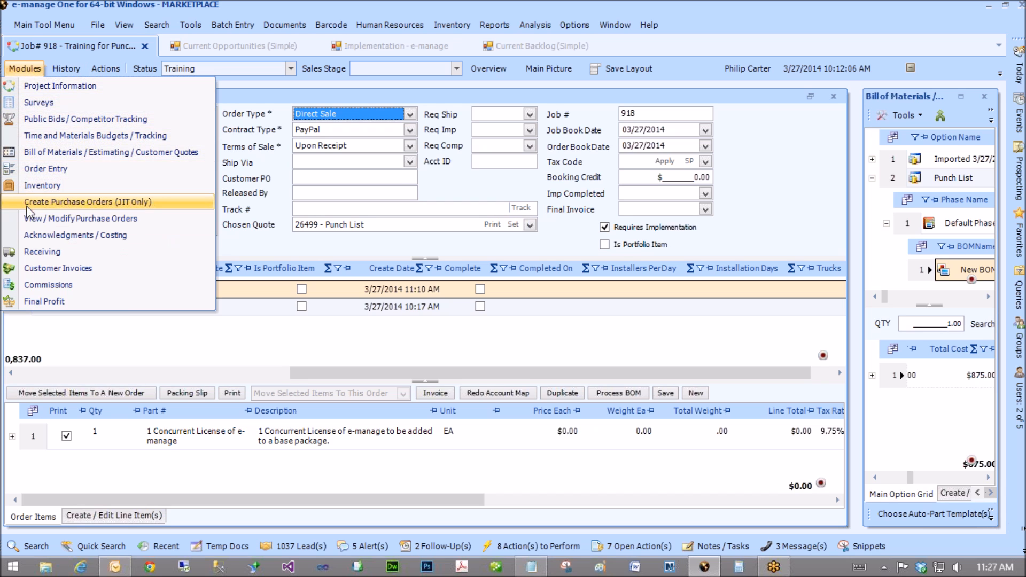
left_click(28, 220)
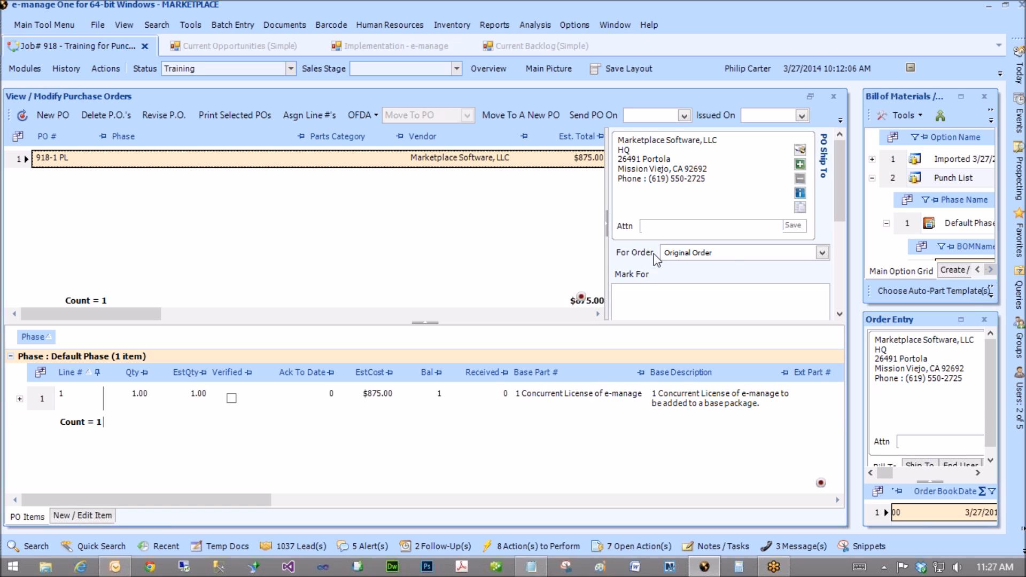
left_click(822, 253)
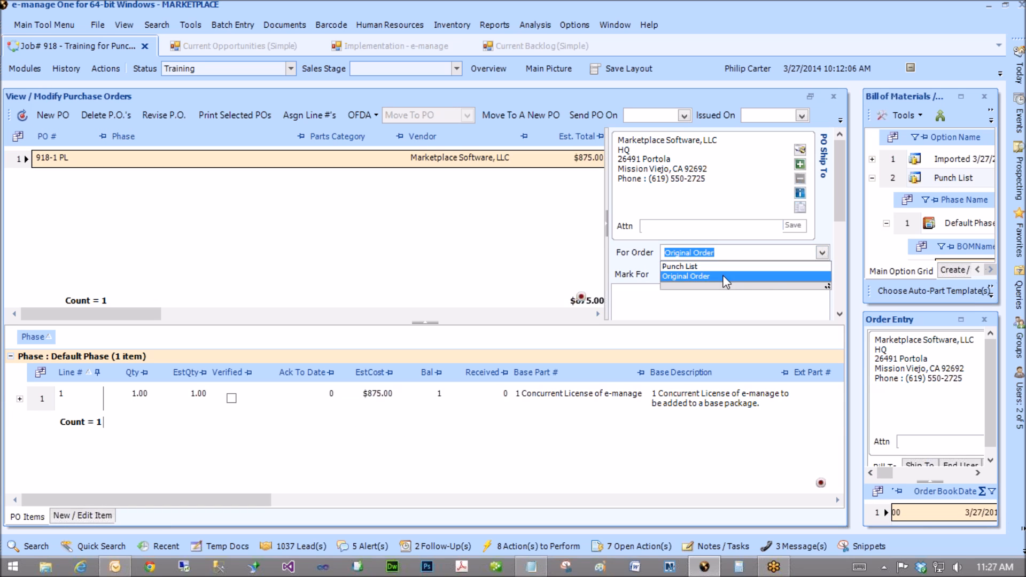
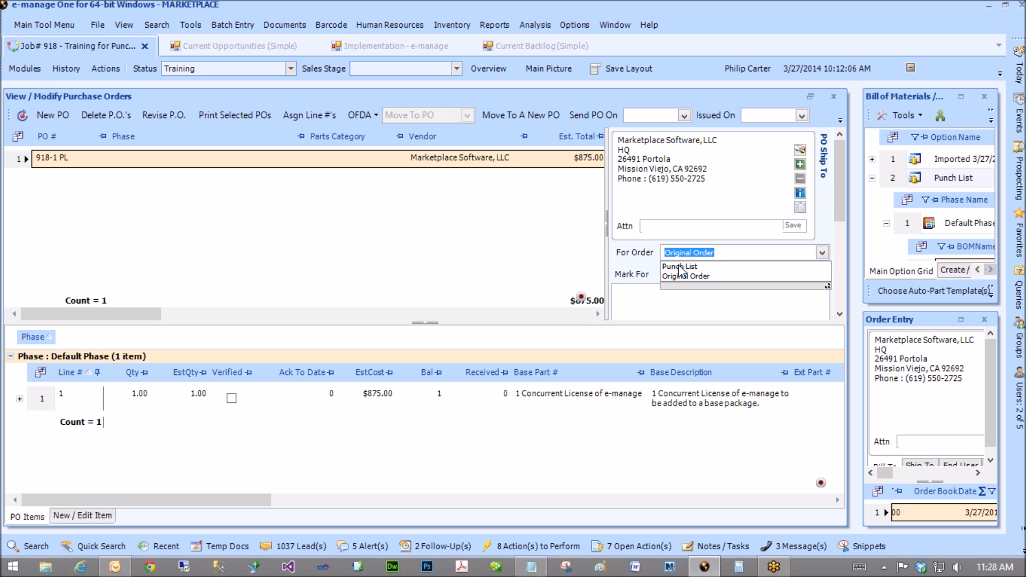
left_click(732, 249)
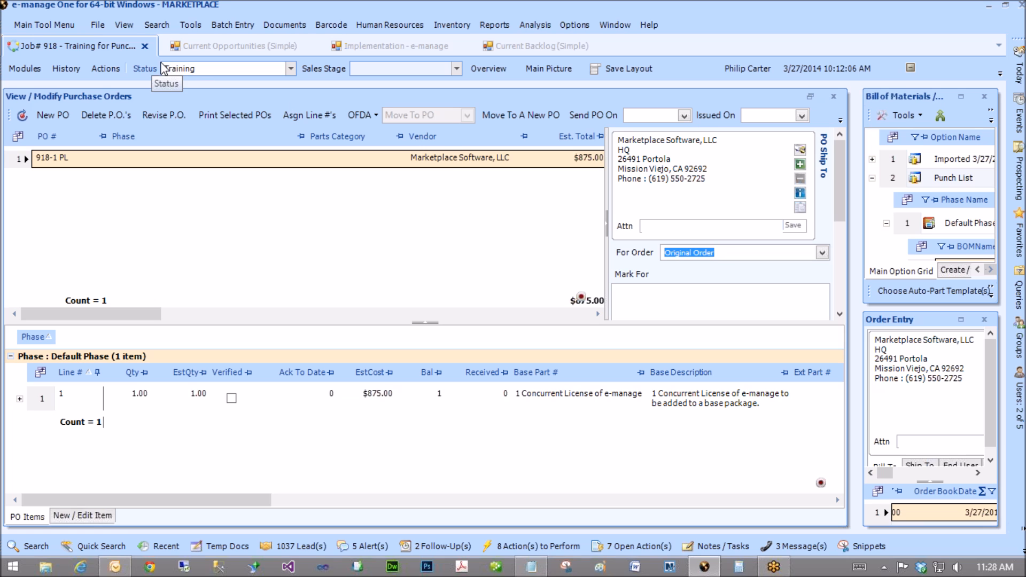
Schedule job 918's Punch List order on May 15, 2014 in the implementation calendar, with the item type e-manage.
left_click(211, 47)
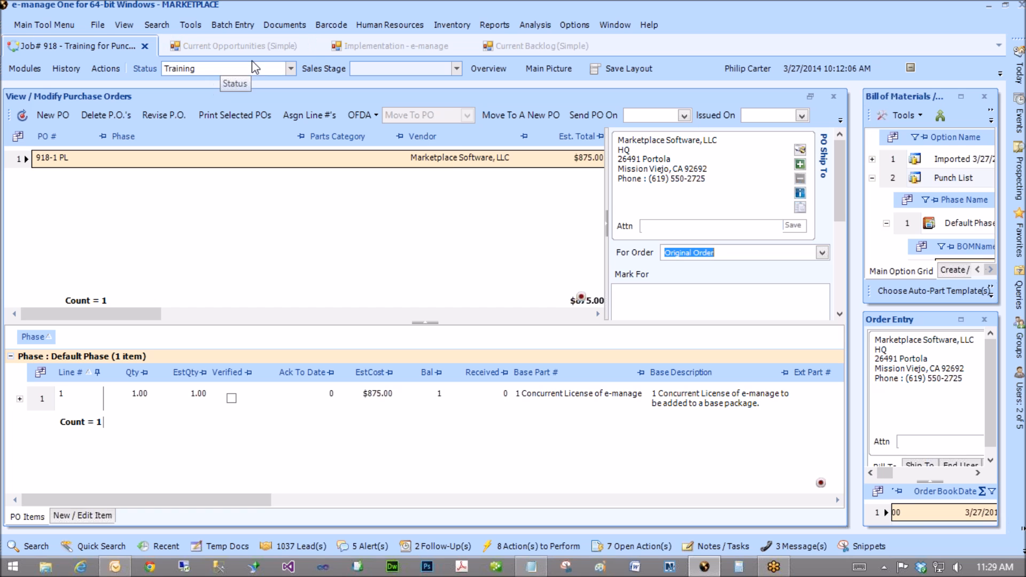
left_click(417, 47)
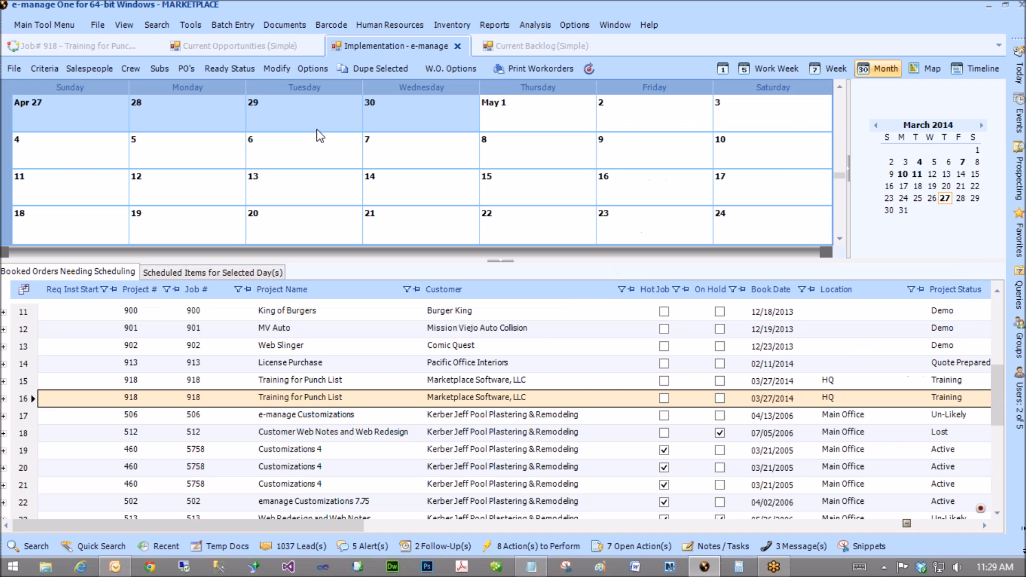
left_click_drag(298, 398, 524, 187)
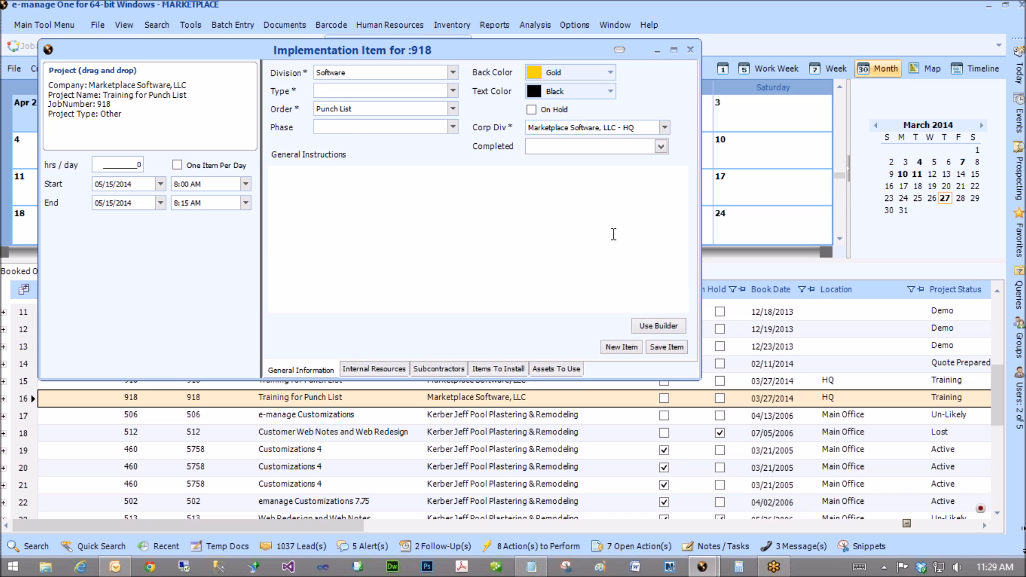
left_click(444, 91)
left_click(444, 105)
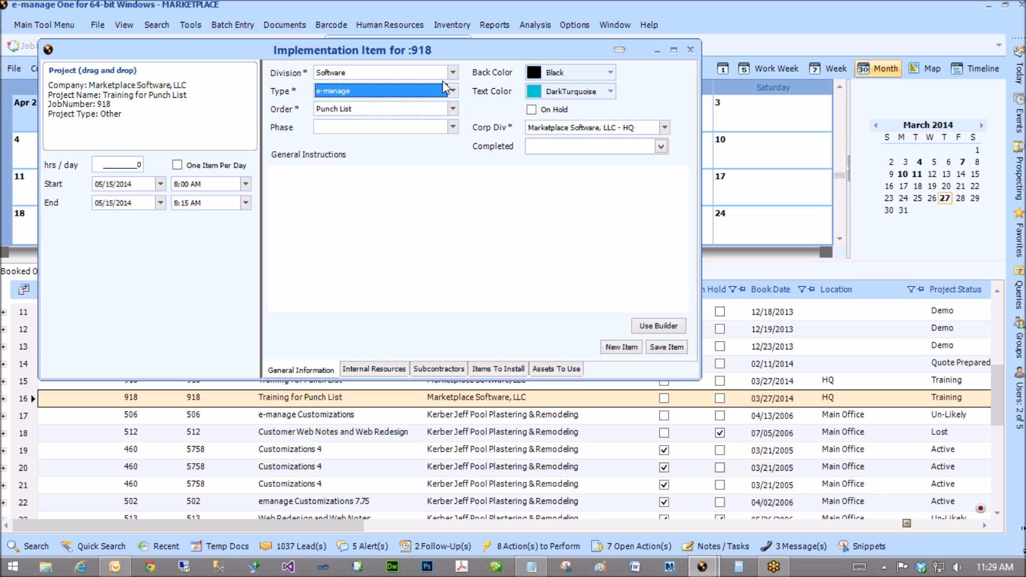
left_click(380, 220)
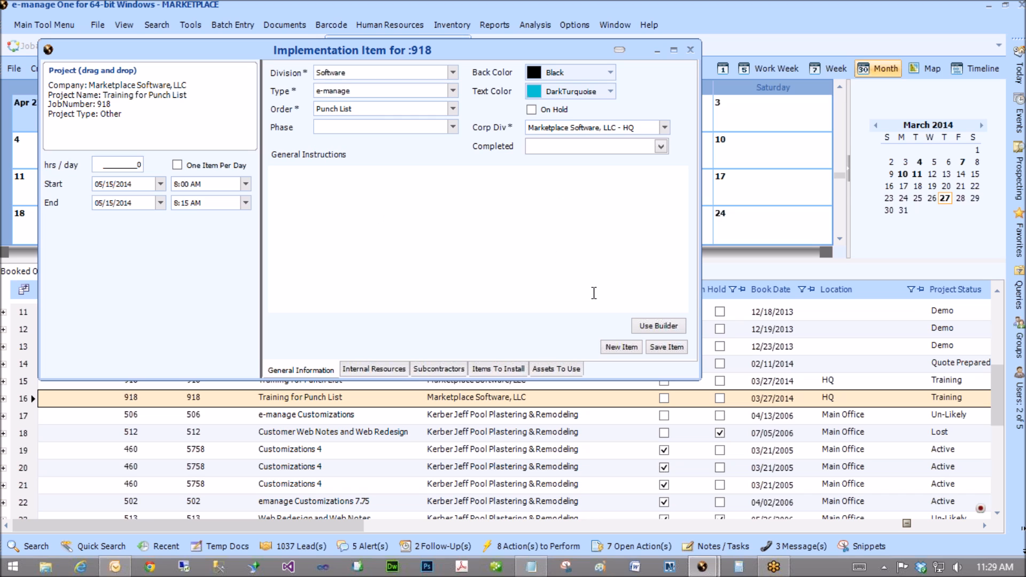
Try to apply the saved instruction "Leave work area clean when finished." as text in the implementation item's general instructions.
left_click(660, 325)
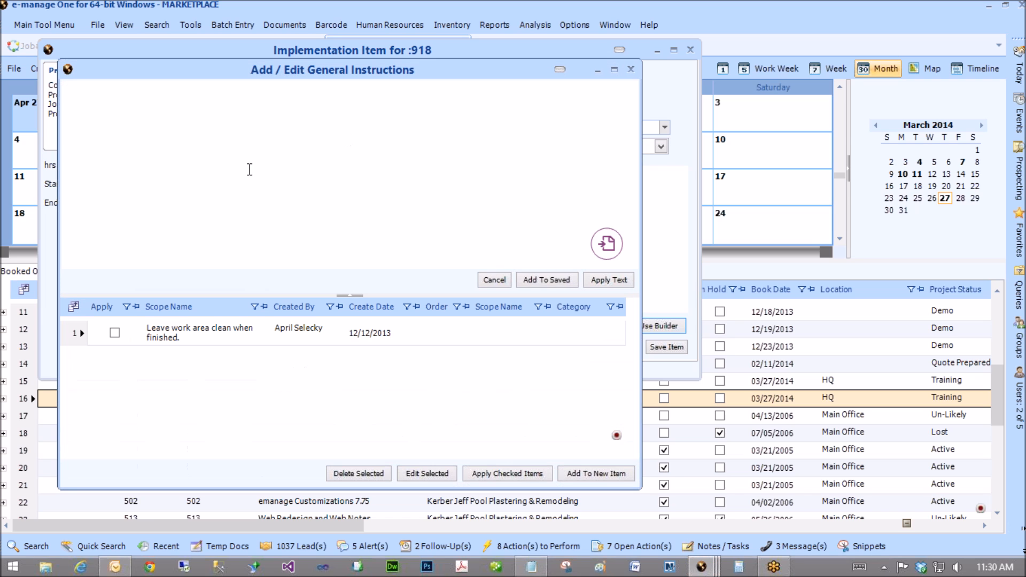
left_click(115, 333)
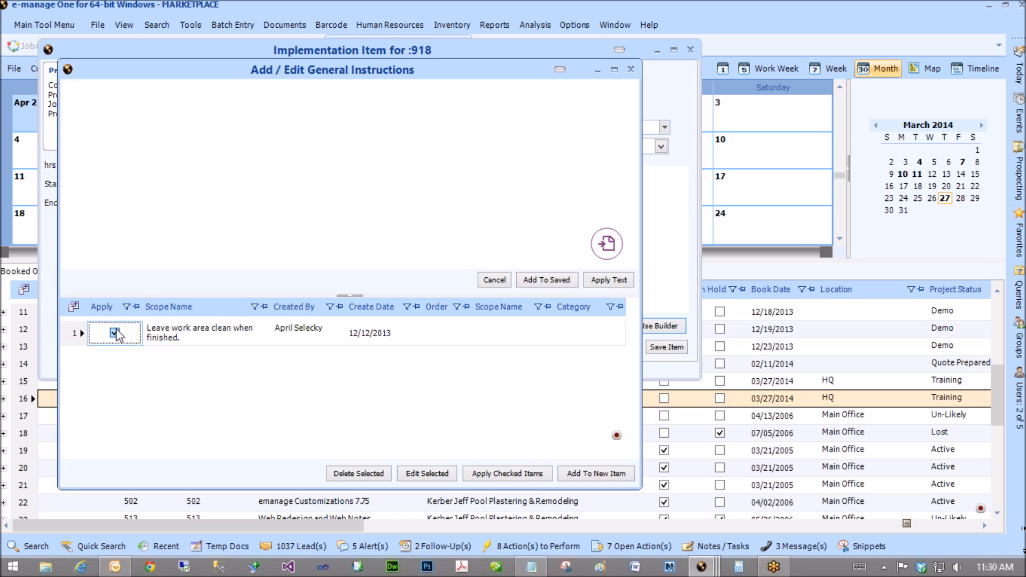
left_click(608, 281)
Apply the checked saved instruction "Leave work area clean when finished." to the general instructions and save the implementation item.
left_click(668, 326)
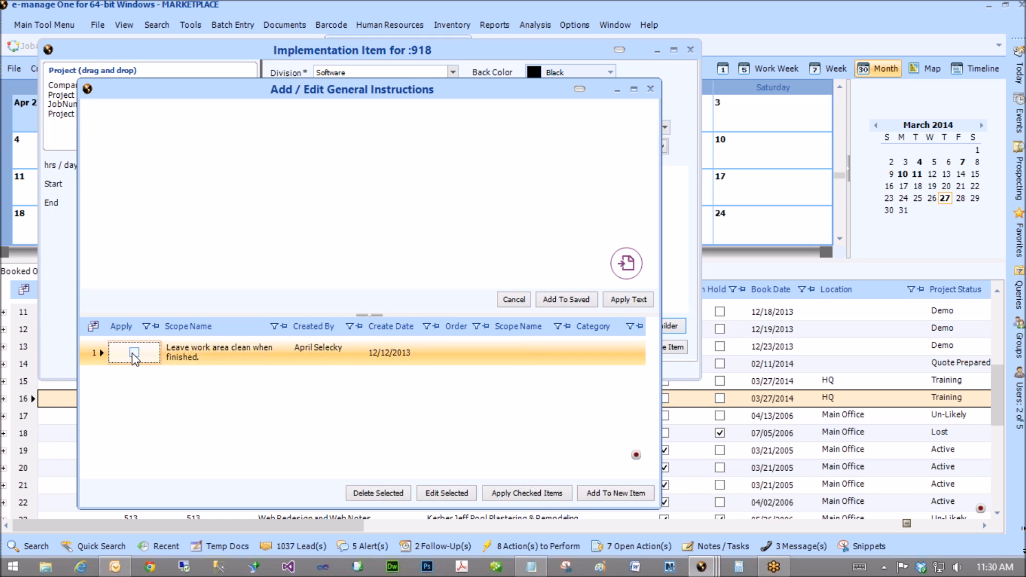
left_click(134, 354)
left_click(545, 492)
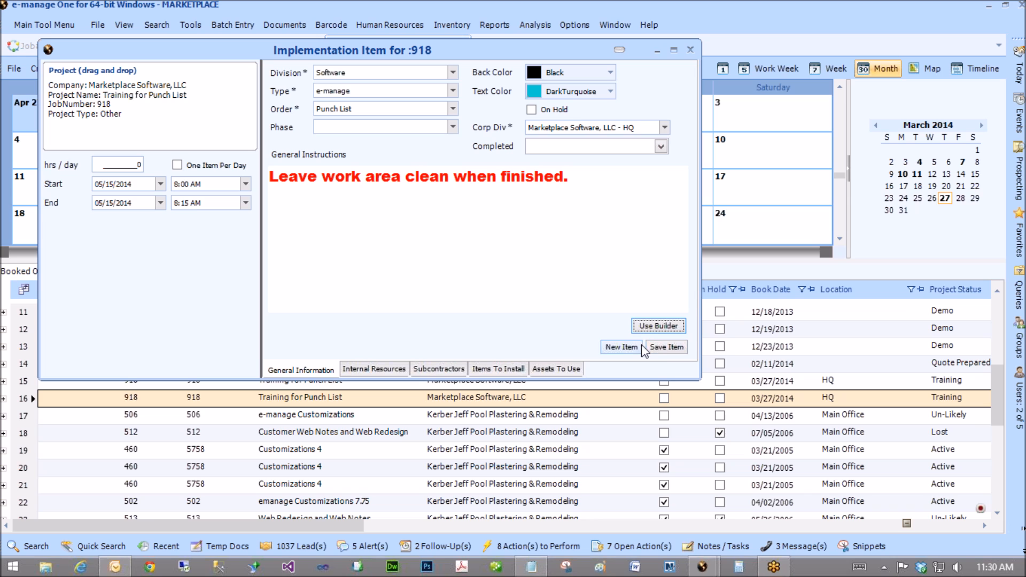
left_click(667, 348)
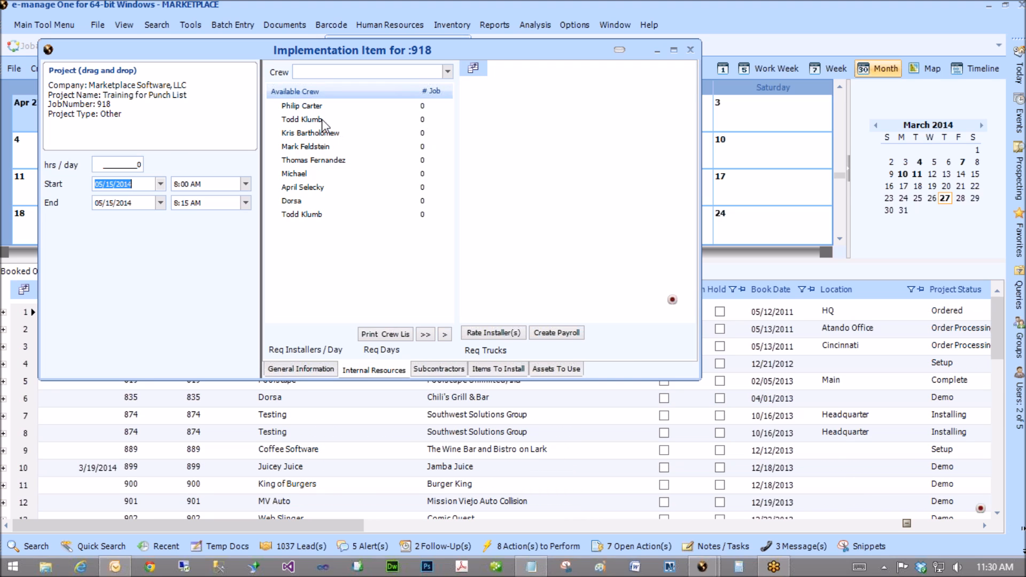
Assign the first available crew member as installer for e-manage Database with Regular Pay, and close the implementation item.
left_click(308, 106)
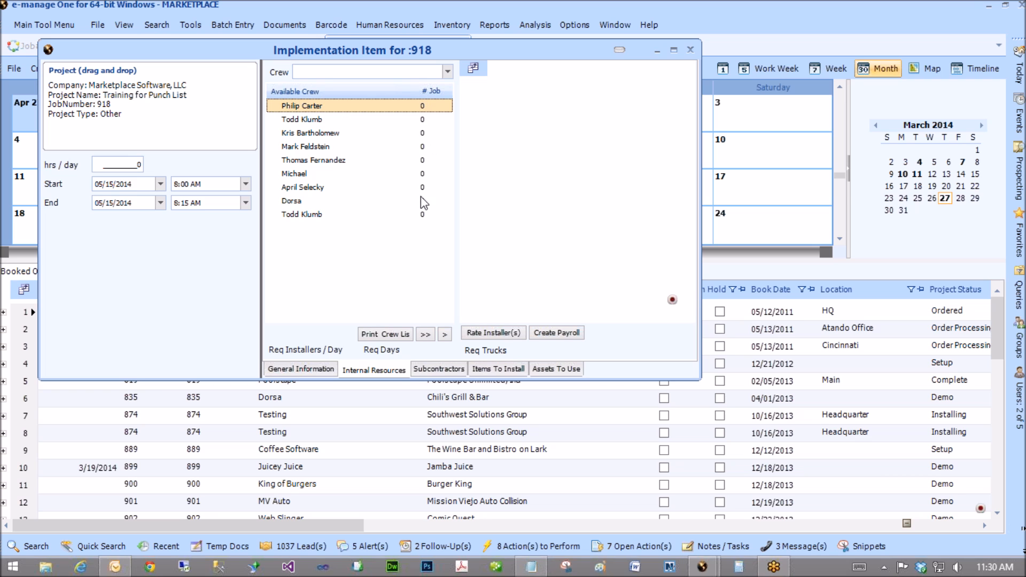
left_click(444, 334)
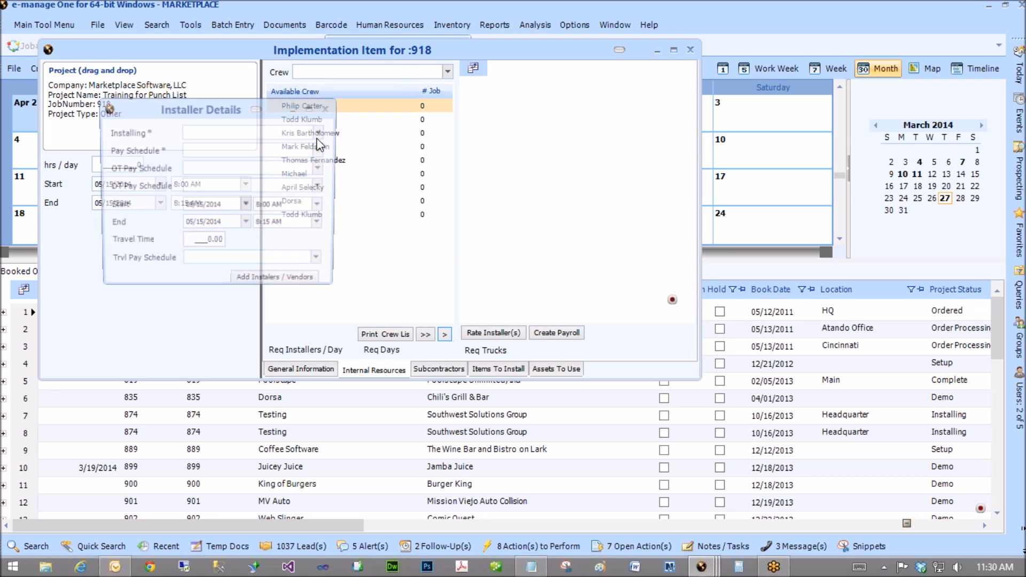
left_click(290, 138)
left_click(306, 153)
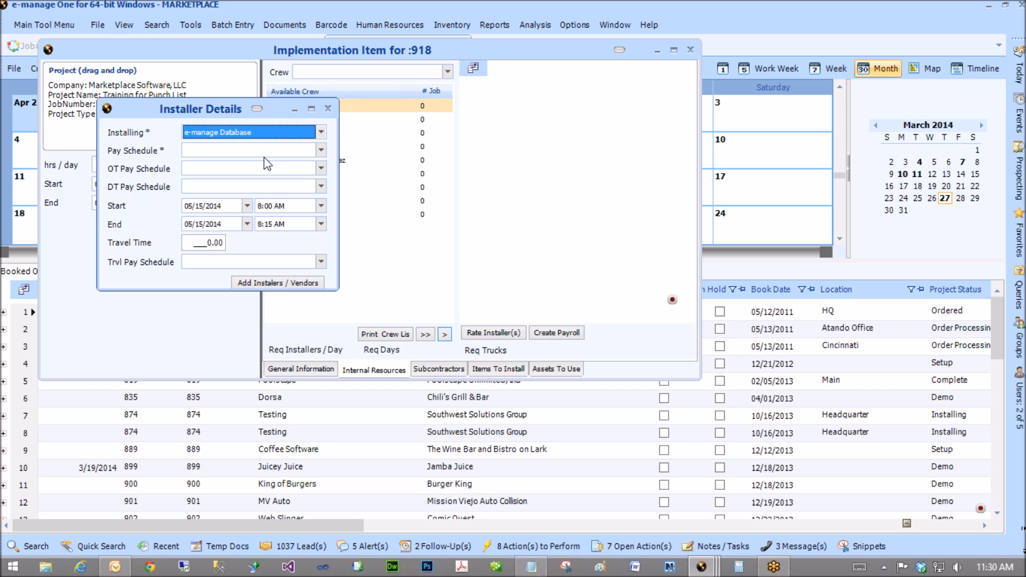
left_click(307, 153)
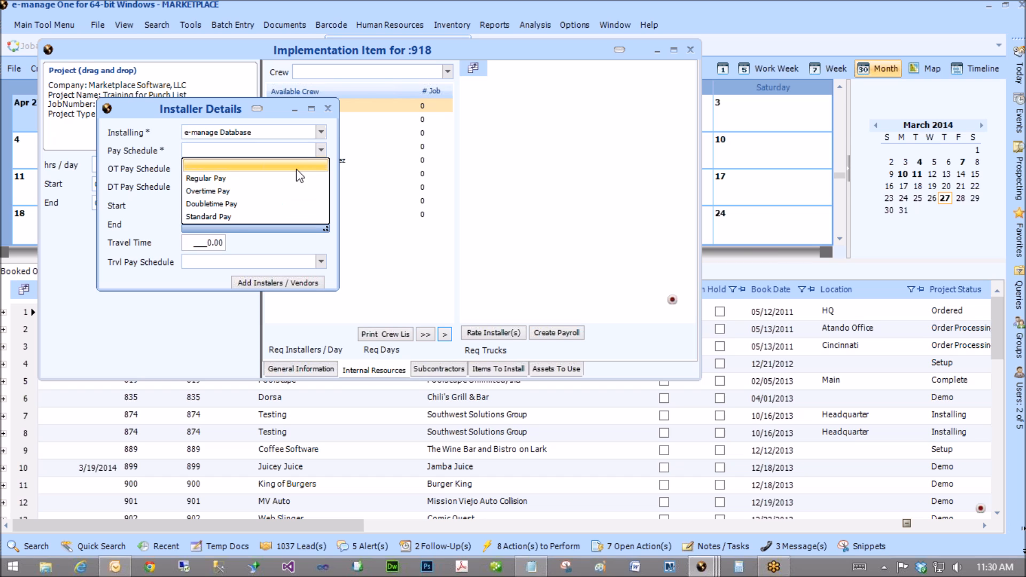
left_click(288, 180)
left_click(279, 283)
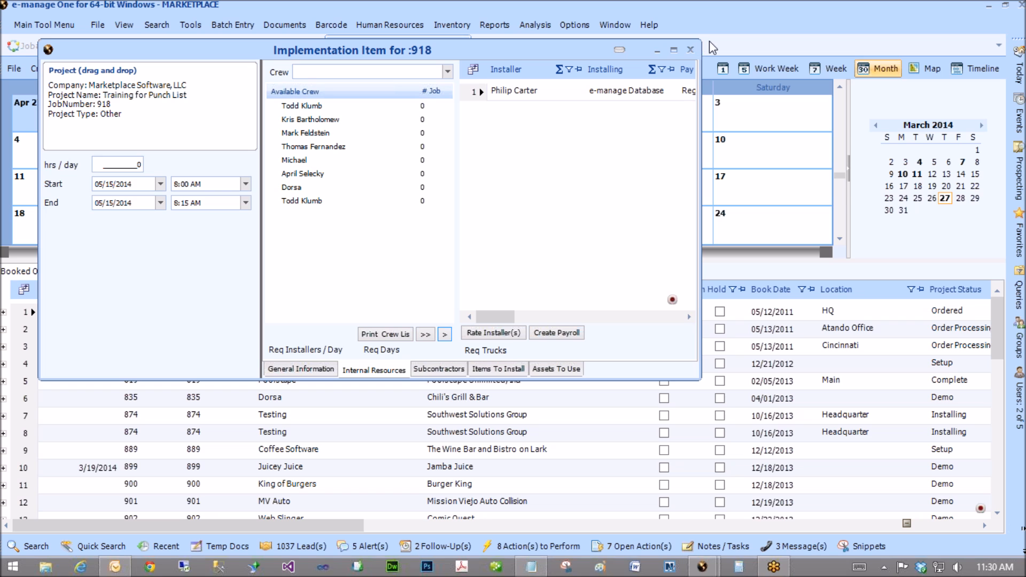
left_click(690, 49)
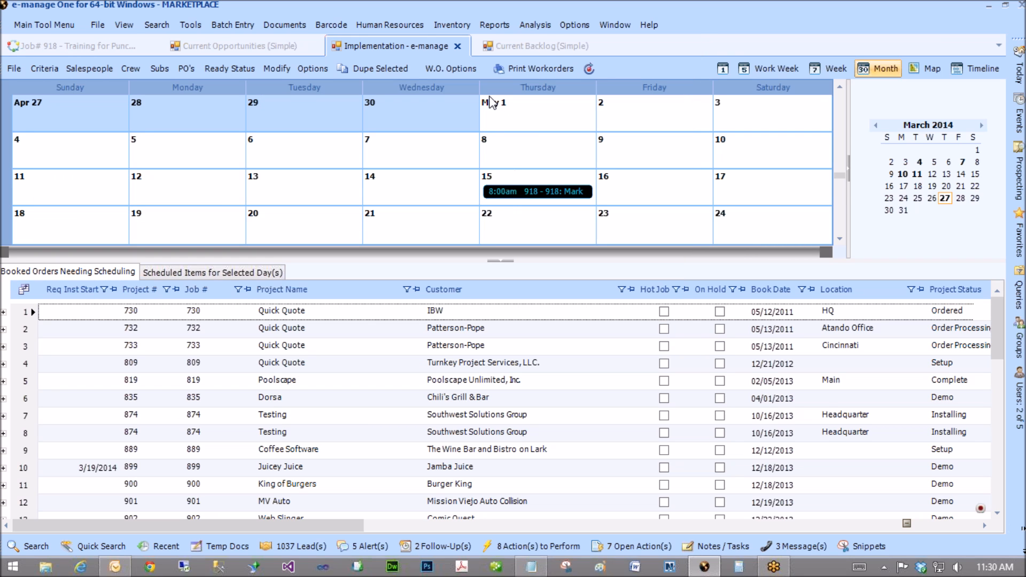
Save the work order options with all print sections checked and generate the work order for job 918's scheduled item.
left_click(458, 70)
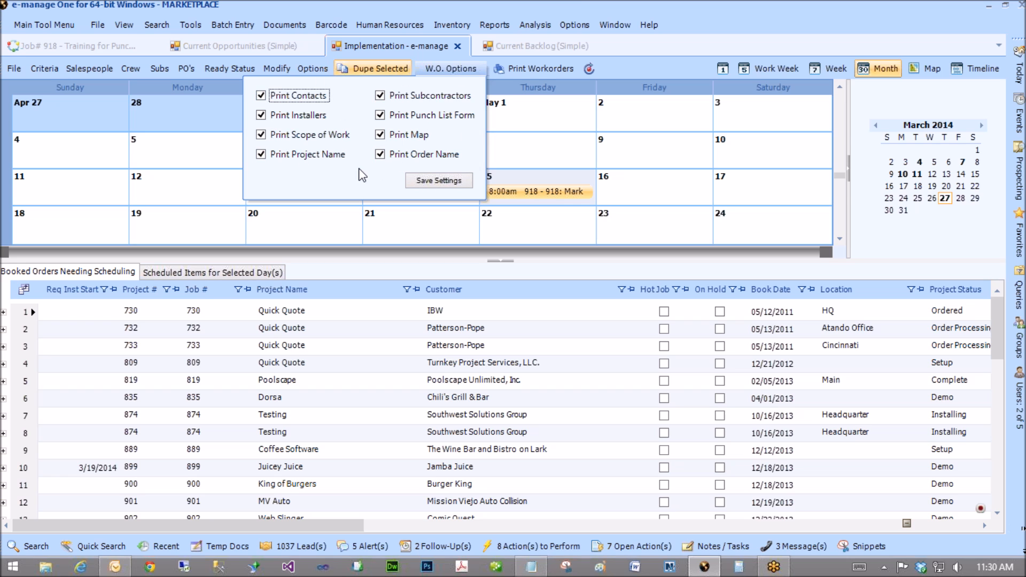
left_click(453, 183)
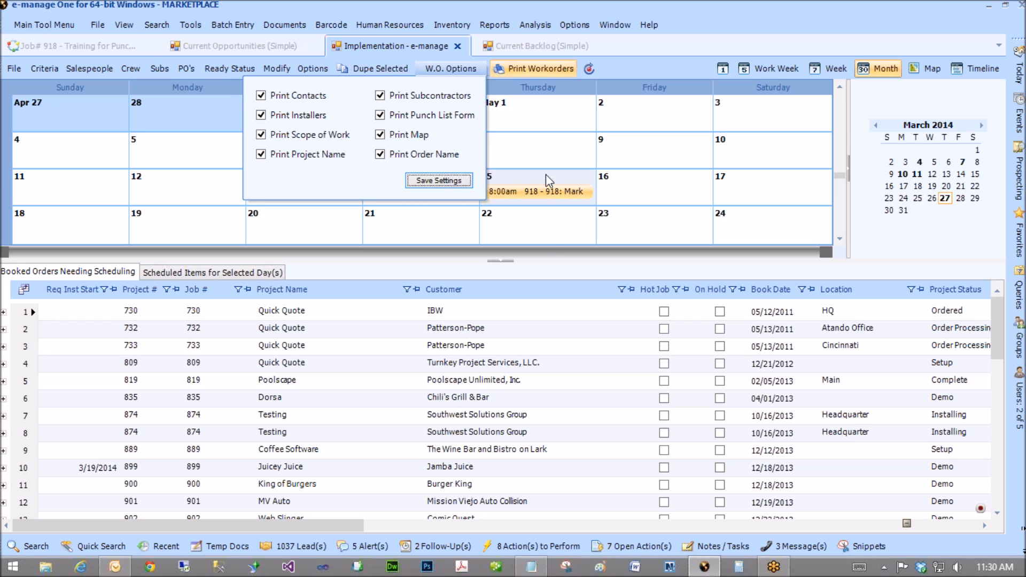
left_click(514, 70)
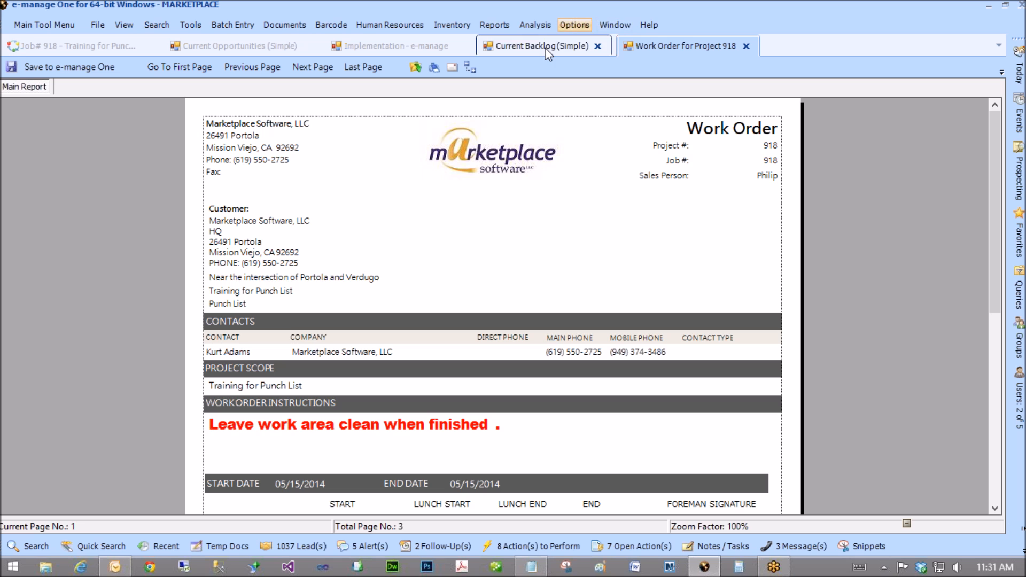
left_click(77, 47)
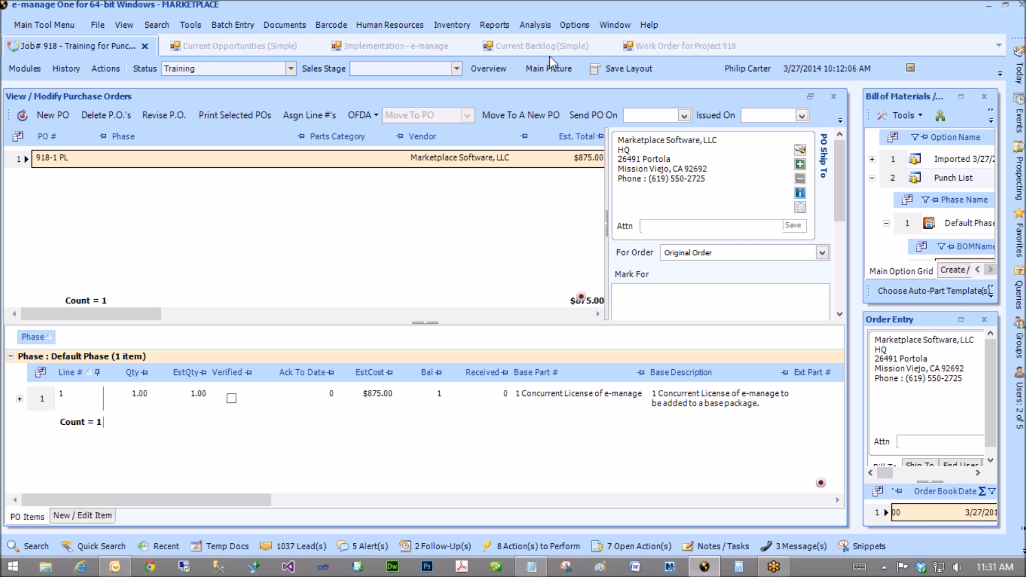
left_click(407, 50)
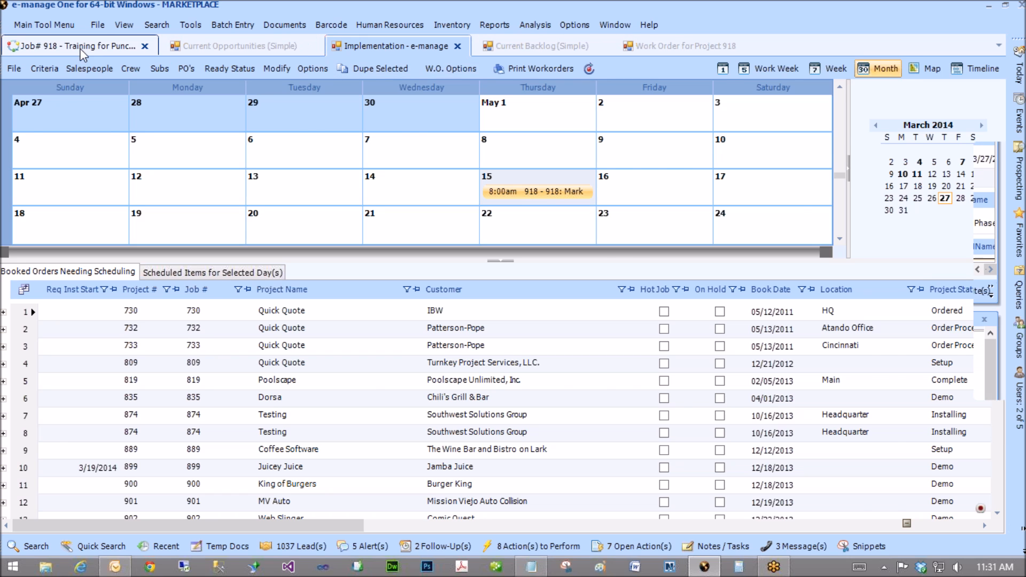
Add a note to job 918 reading "Please fix the hole in the wall you made when adding the workstation".
left_click(146, 52)
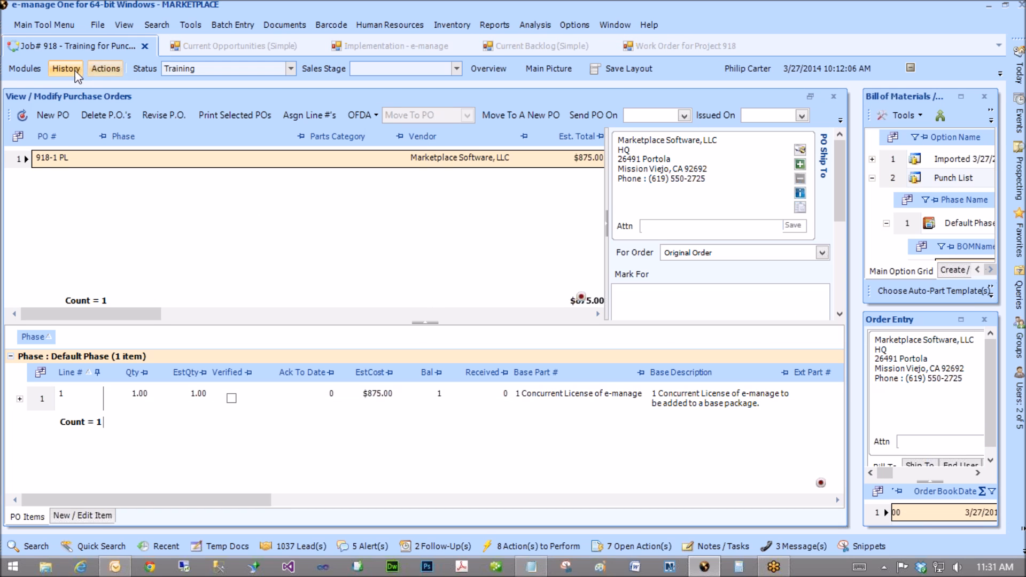
left_click(107, 71)
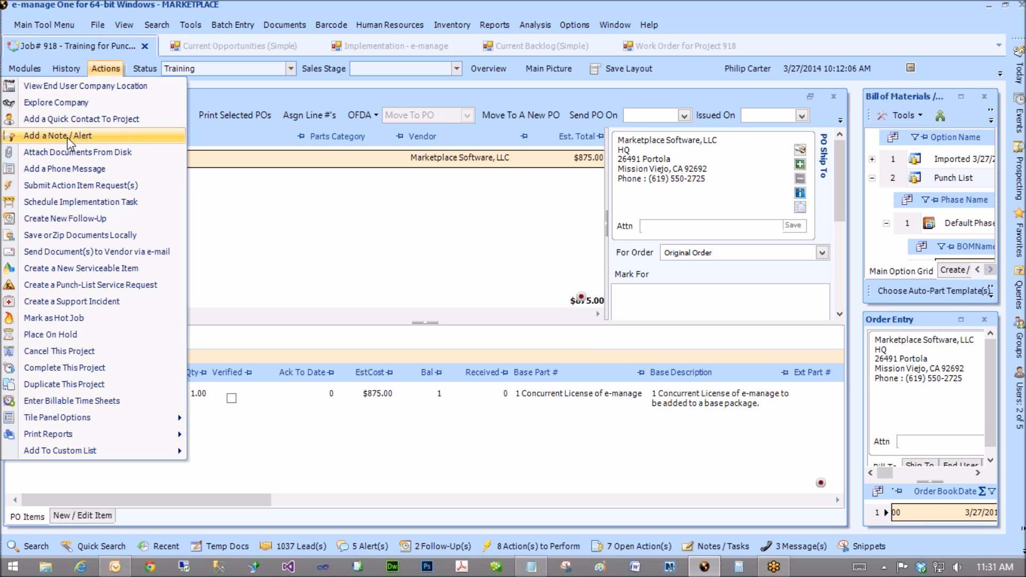
left_click(70, 143)
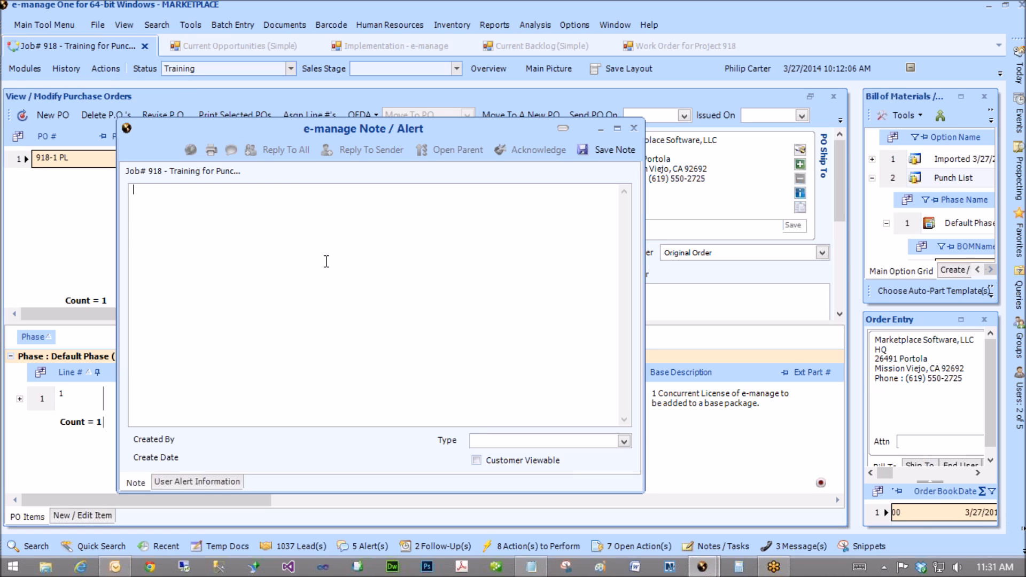
type("Please cix the hole in t")
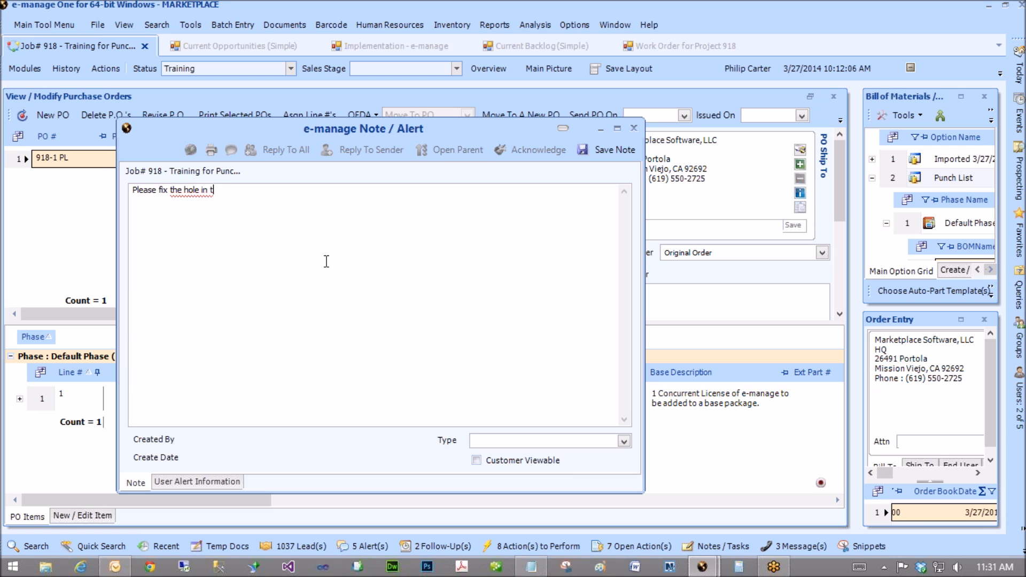
type("he wall you mak")
key("BackSpace")
type("de when adding")
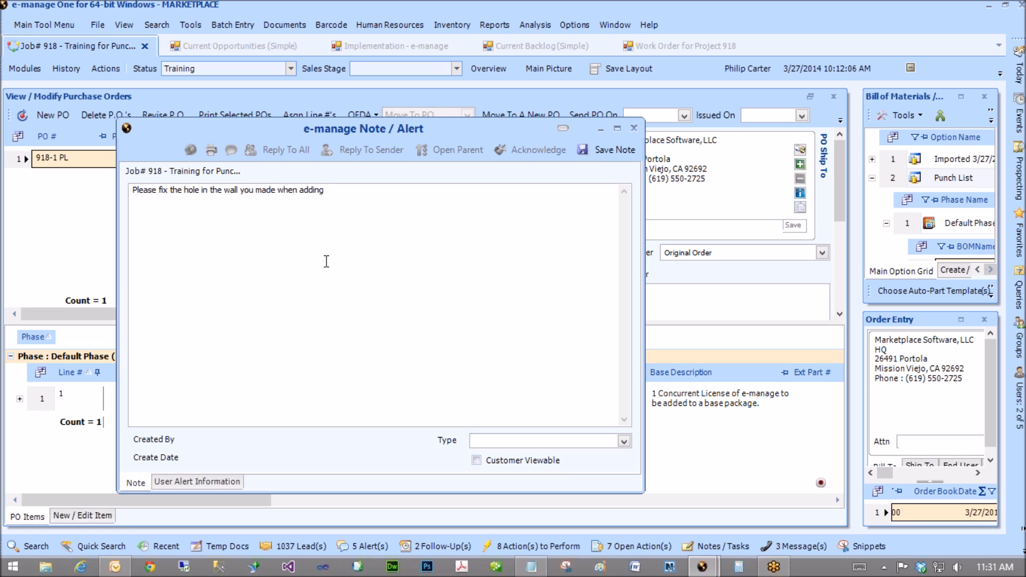
type(" the workstation")
Set the note's type to Installation and save the note.
left_click(624, 442)
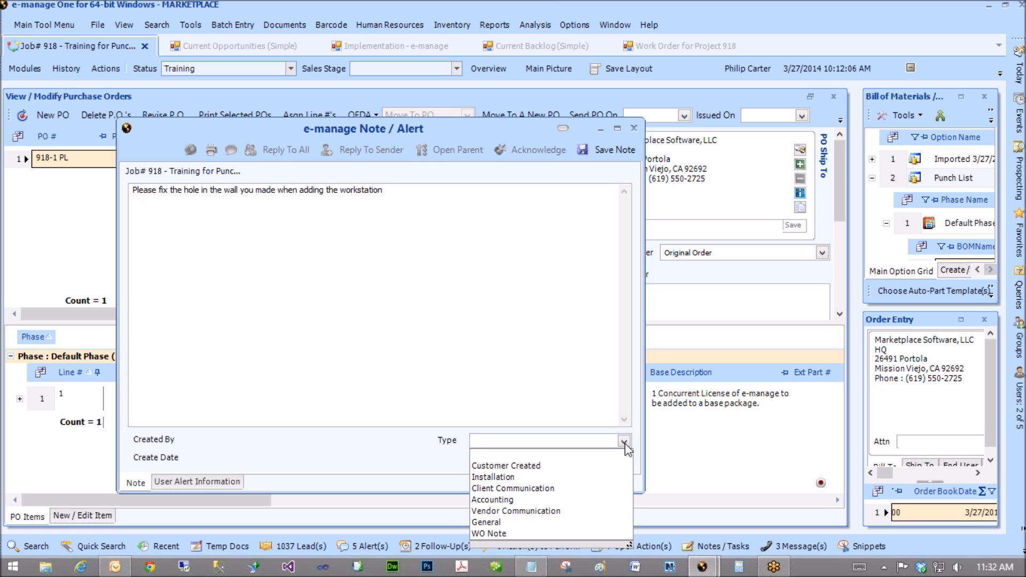
left_click(536, 476)
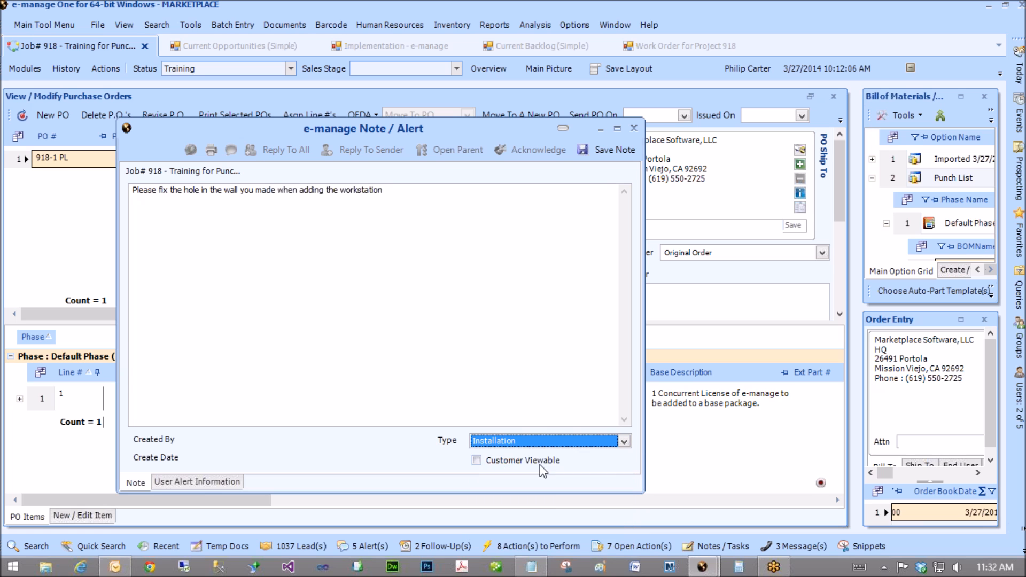
left_click(603, 152)
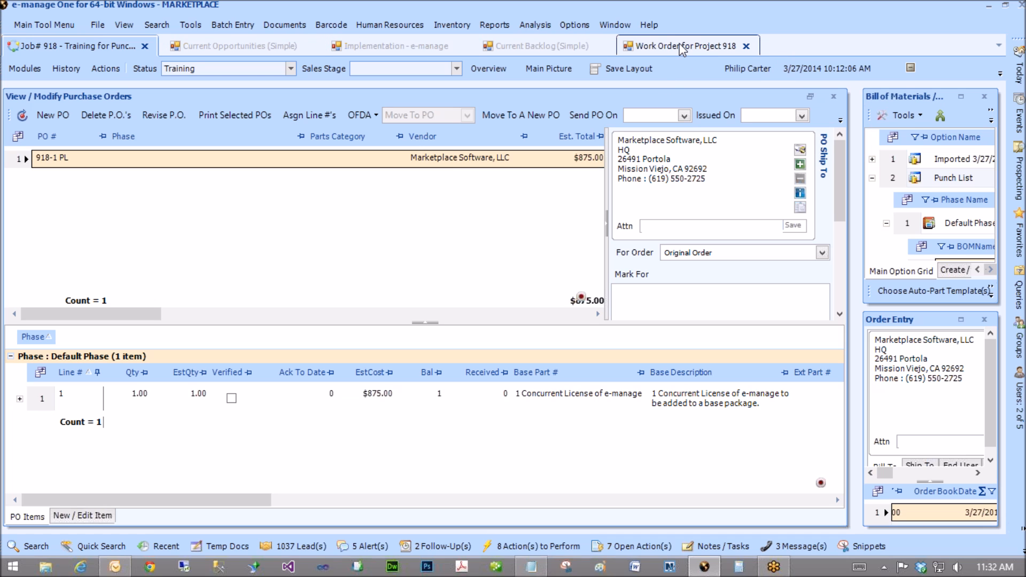
Return to the implementation schedule and generate a new work order for job 918's scheduled item.
left_click(681, 47)
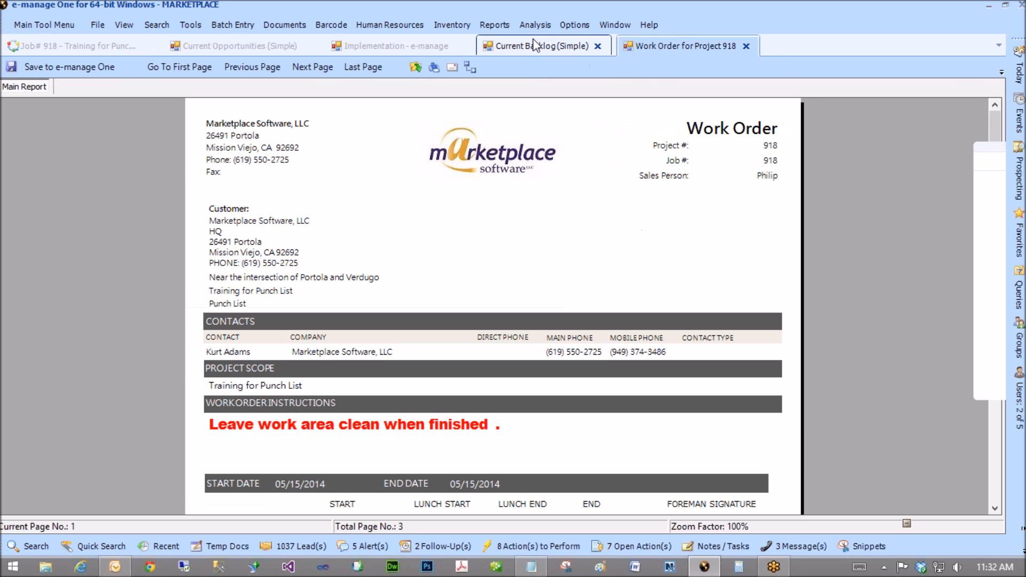
left_click(533, 40)
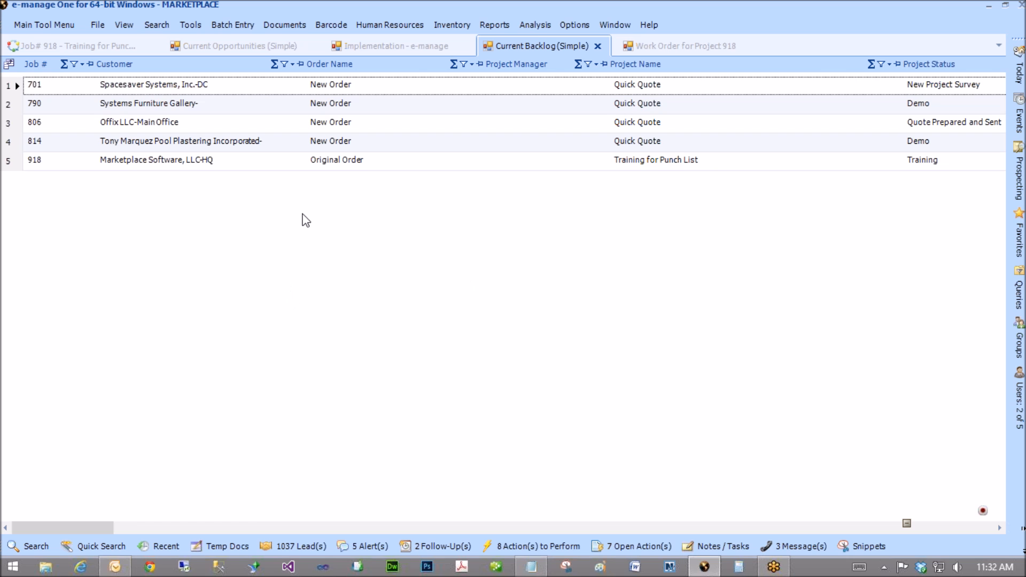
left_click(406, 47)
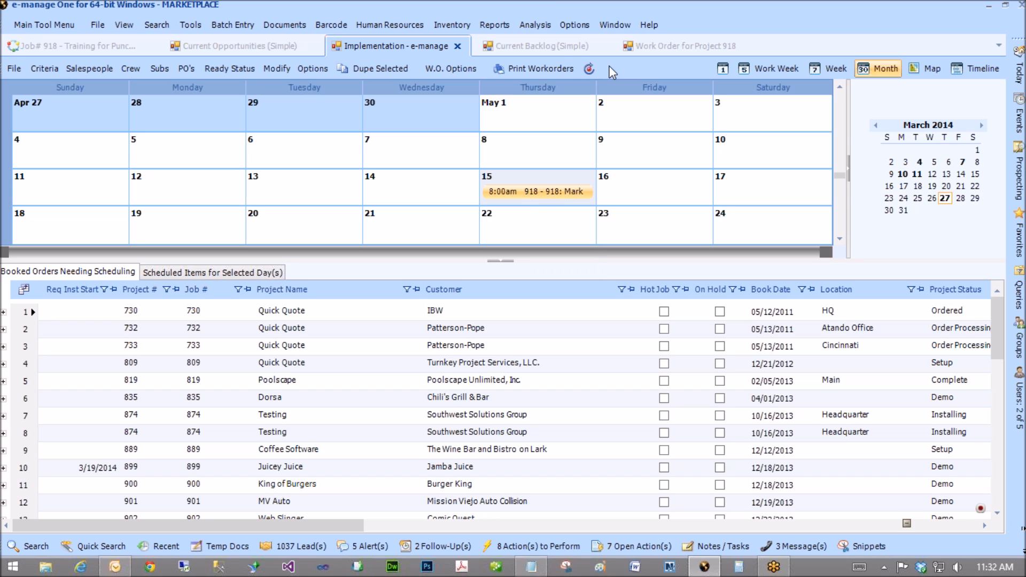
left_click(541, 67)
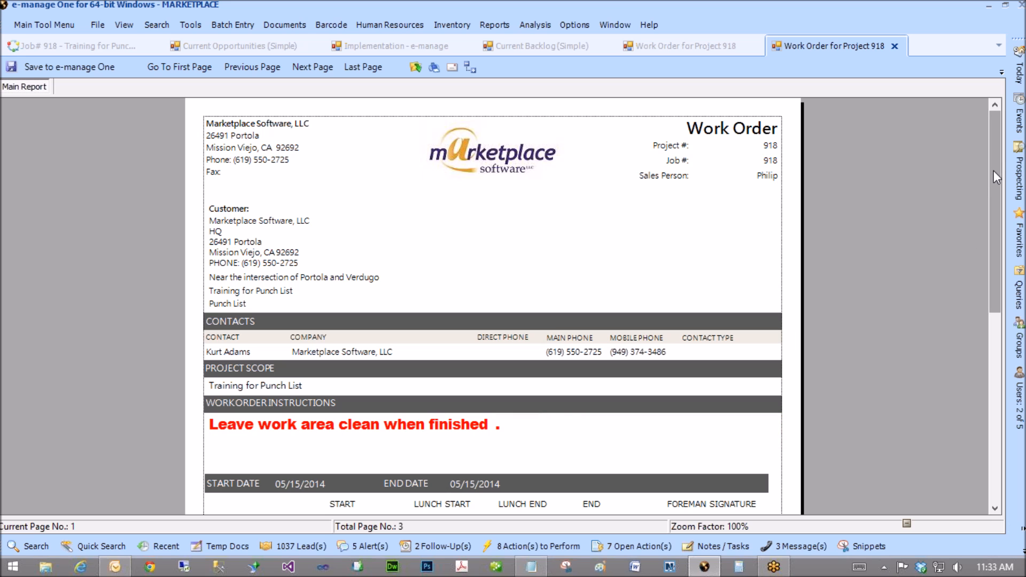
Review the new work order from its header and instructions down to the project notes and customer acceptance section.
left_click_drag(993, 171, 979, 353)
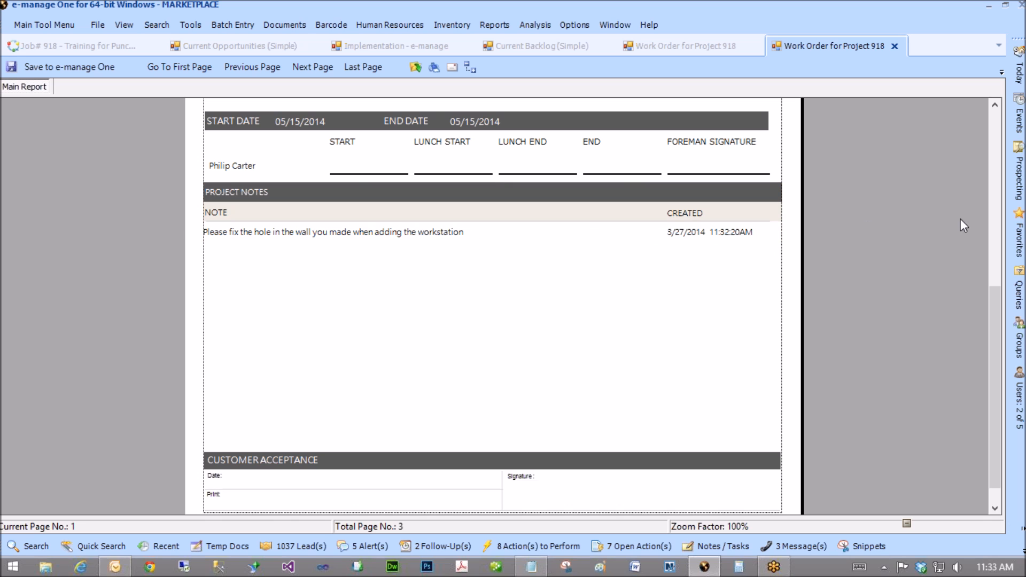
left_click_drag(994, 317, 977, 132)
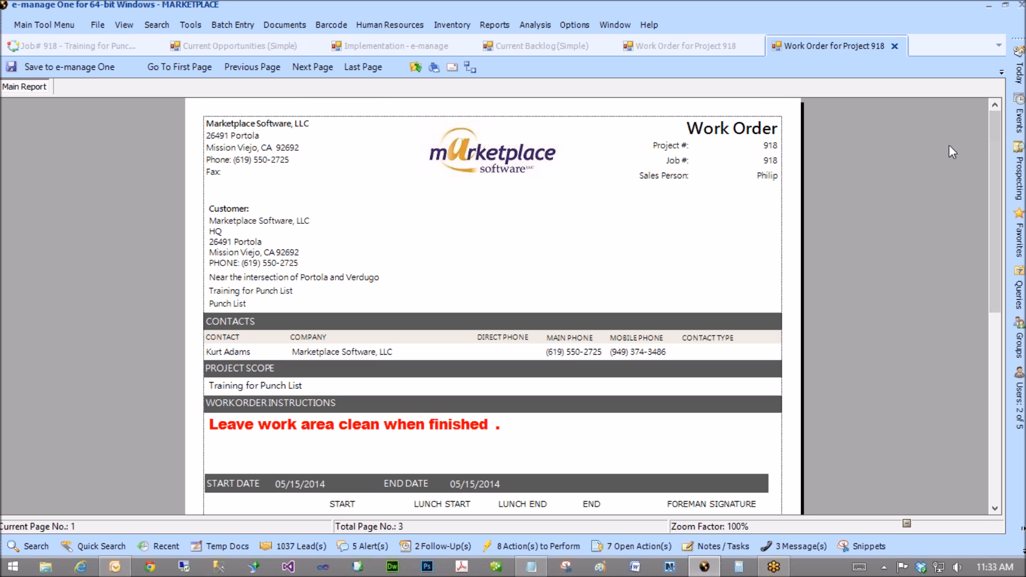
left_click_drag(995, 140, 985, 115)
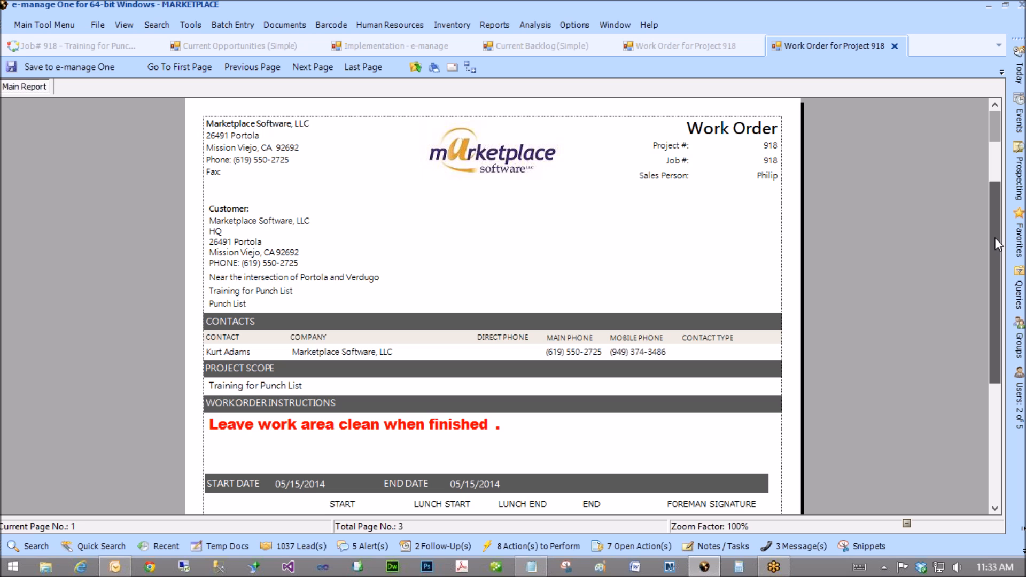
scroll(996, 237, "down", 6)
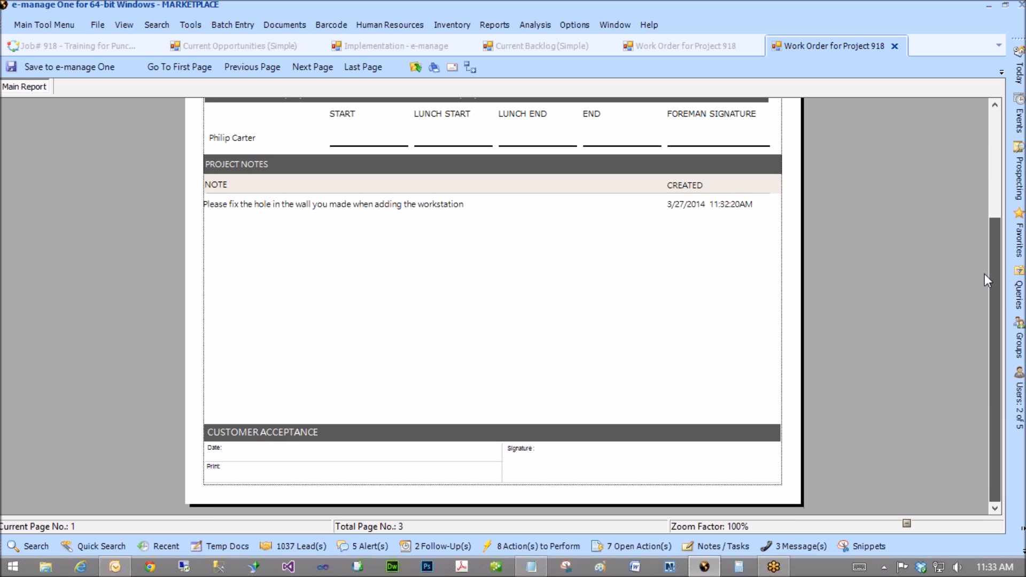
scroll(985, 274, "up", 6)
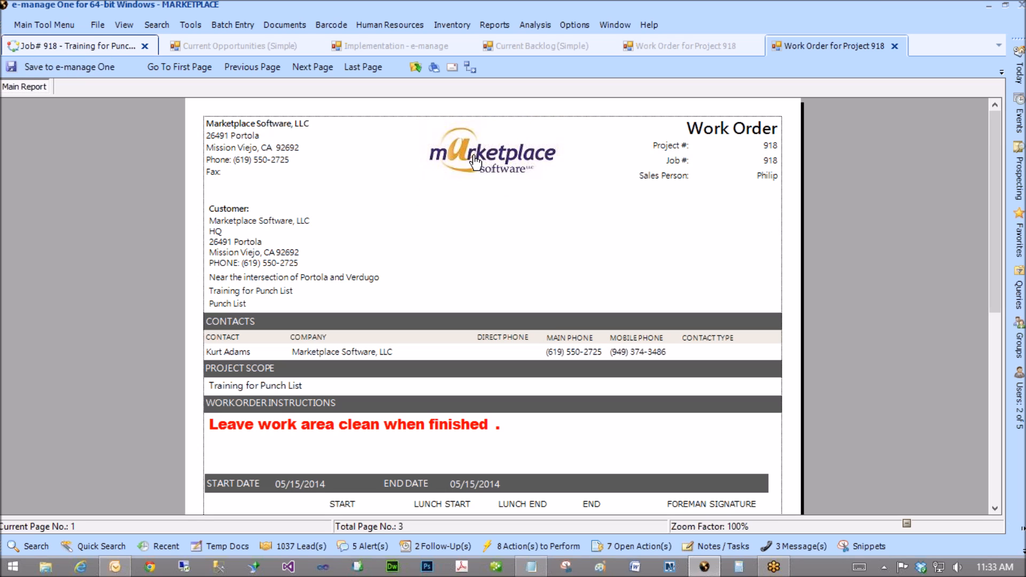
scroll(995, 268, "down", 6)
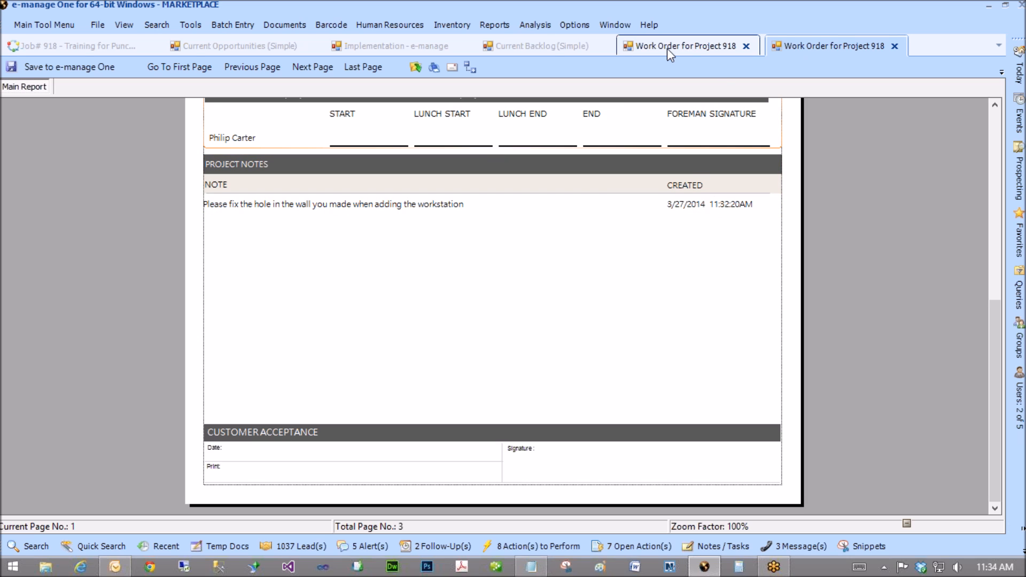
Examine job 918's purchase order and the orders it can be assigned to under For Order.
left_click(108, 46)
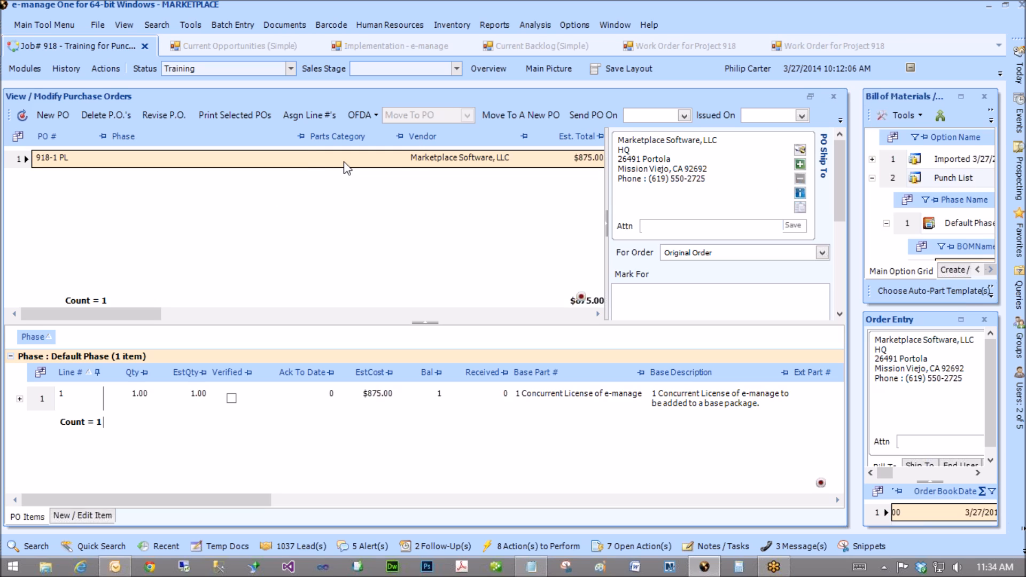
left_click(346, 162)
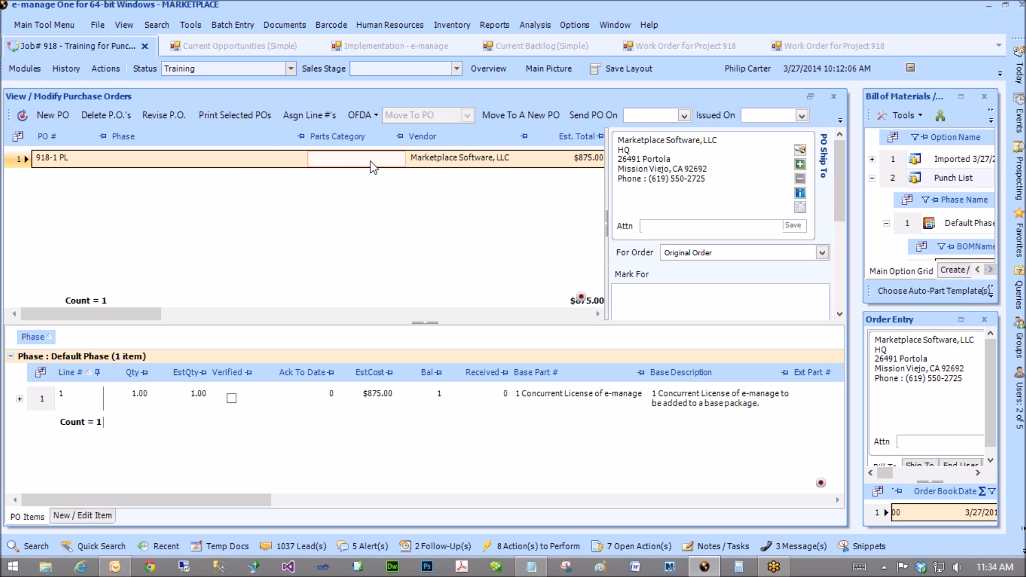
left_click(417, 160)
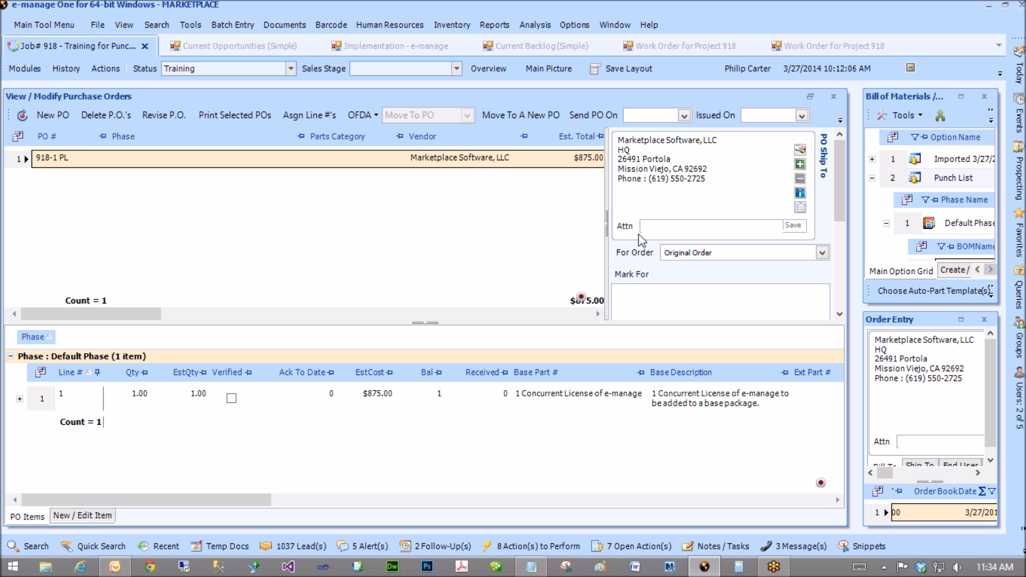
left_click(822, 255)
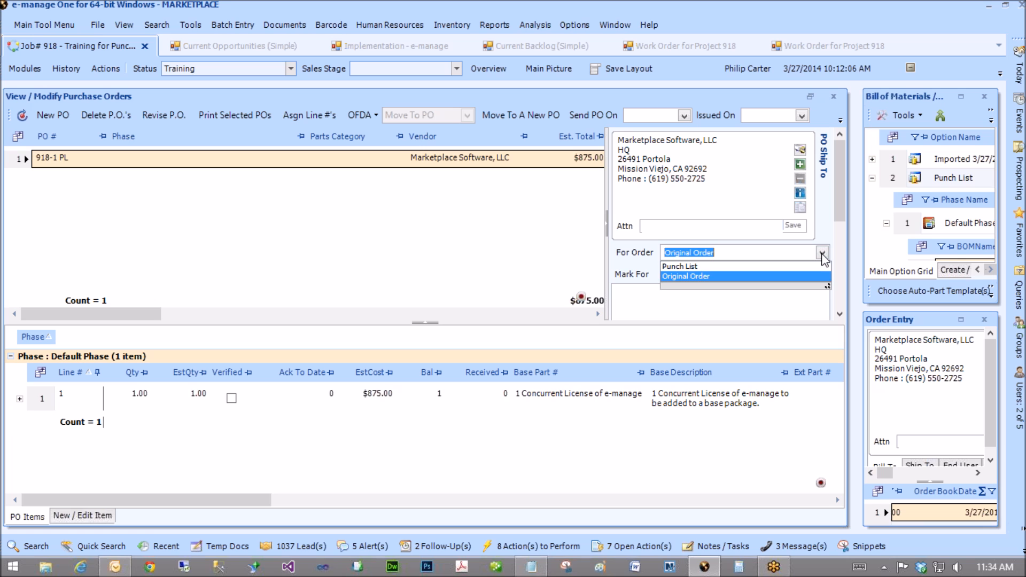
left_click(822, 255)
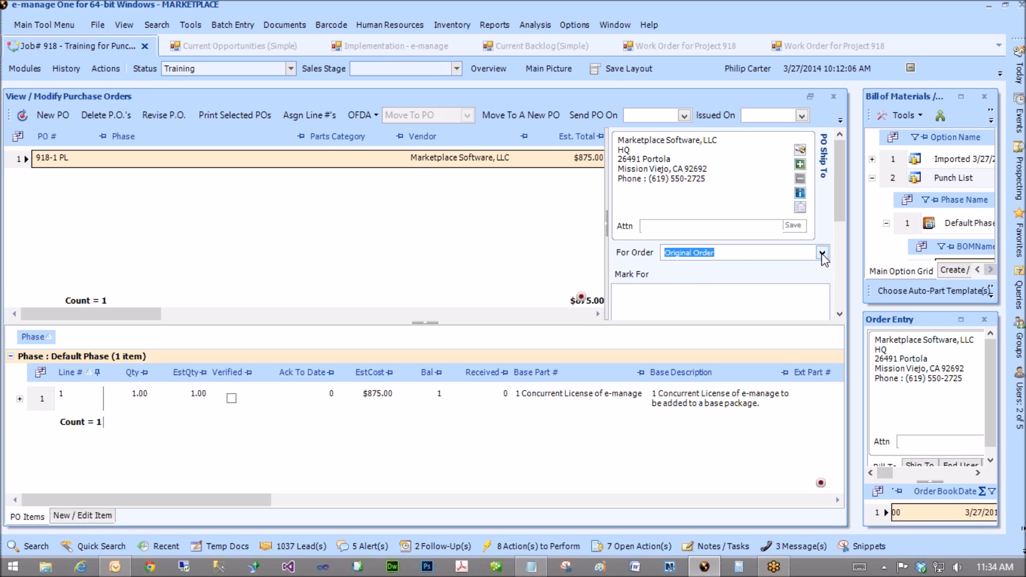
left_click(52, 162)
left_click(25, 159)
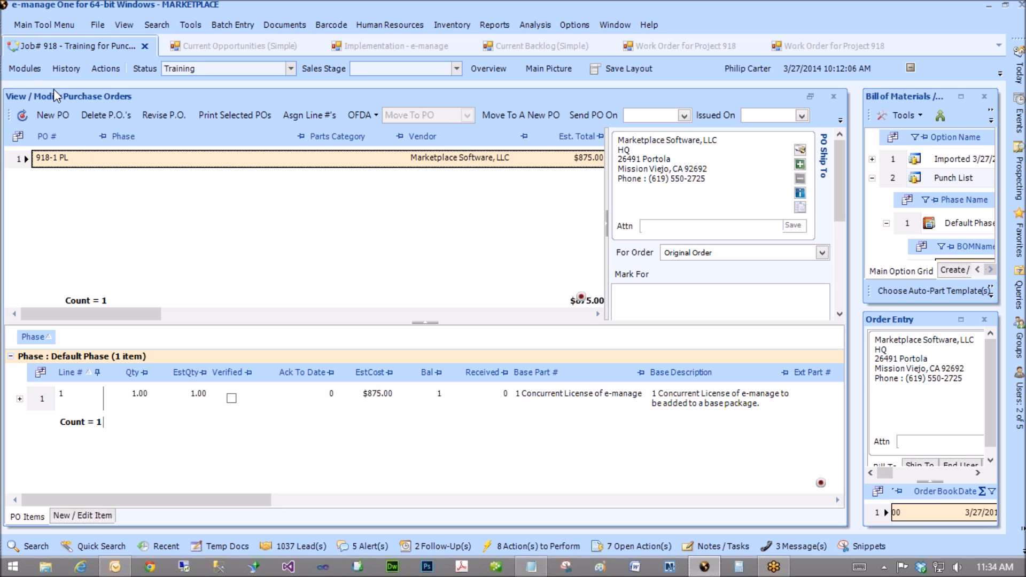
Open job 918's Commissions module to examine its sale, cost and profit figures.
left_click(27, 66)
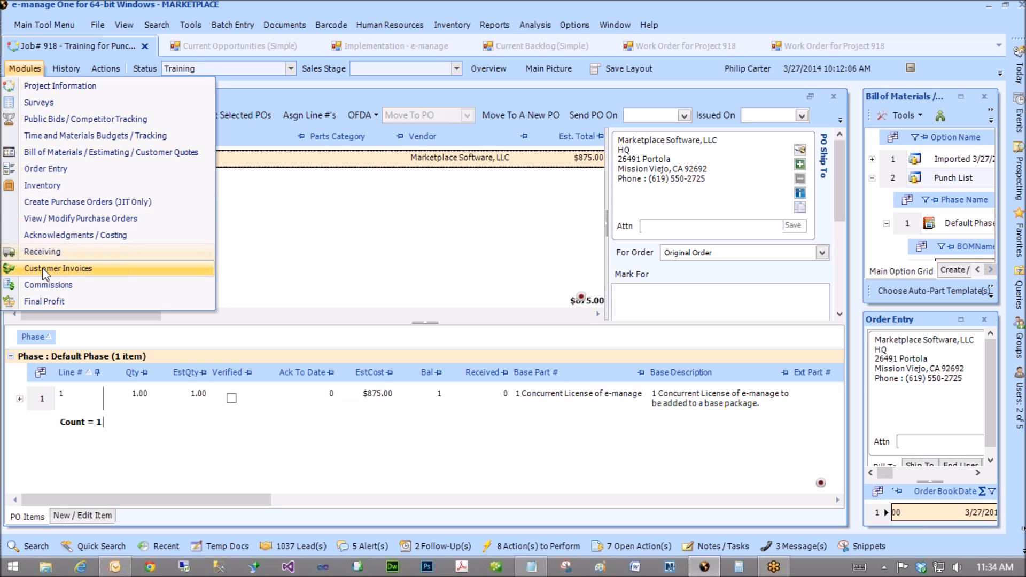
left_click(42, 284)
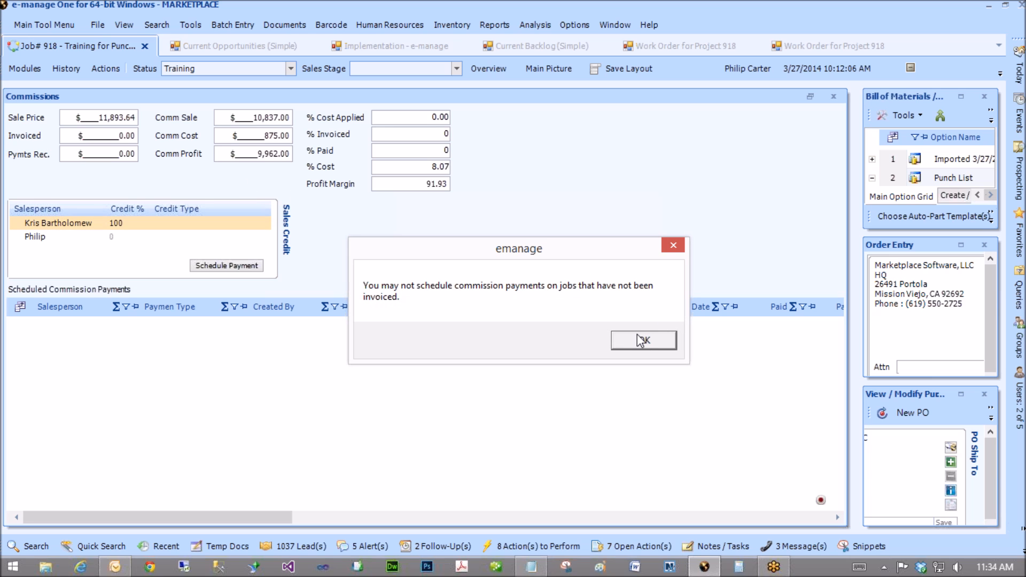
key("Return")
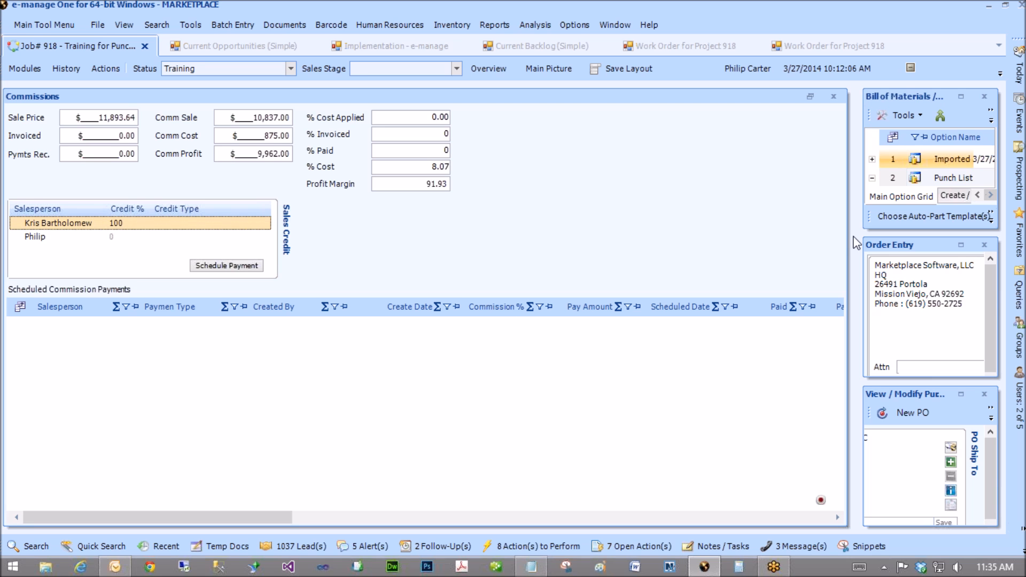
Bring View / Modify Purchase Orders back as the main module and check the available For Order choices.
left_click_drag(909, 394, 598, 382)
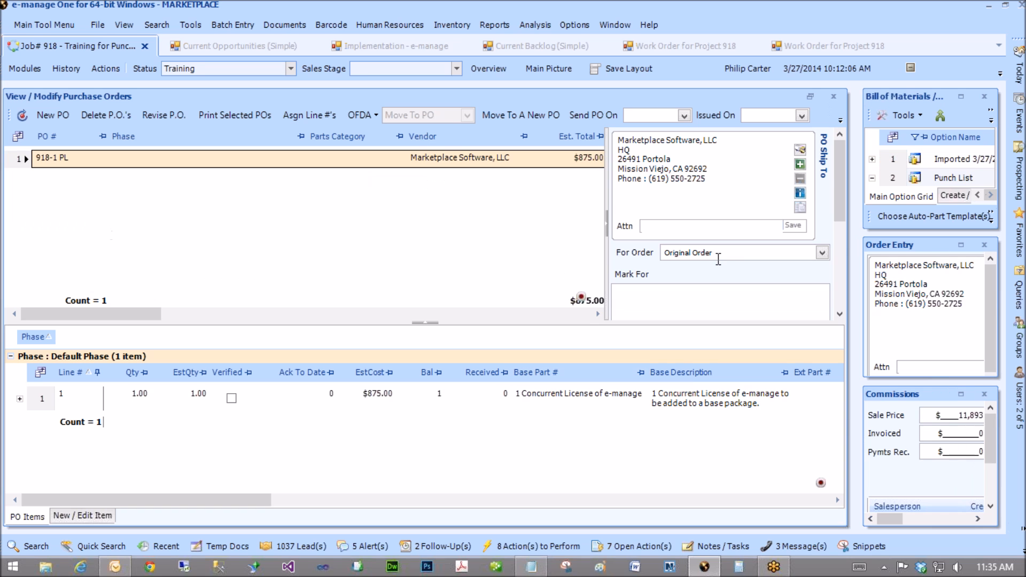
left_click(822, 253)
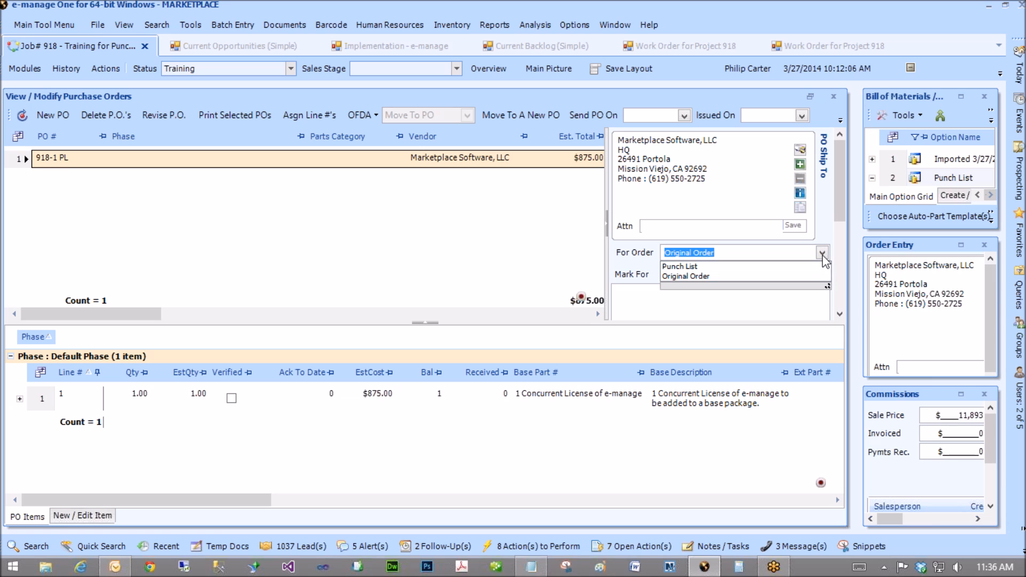
left_click(822, 253)
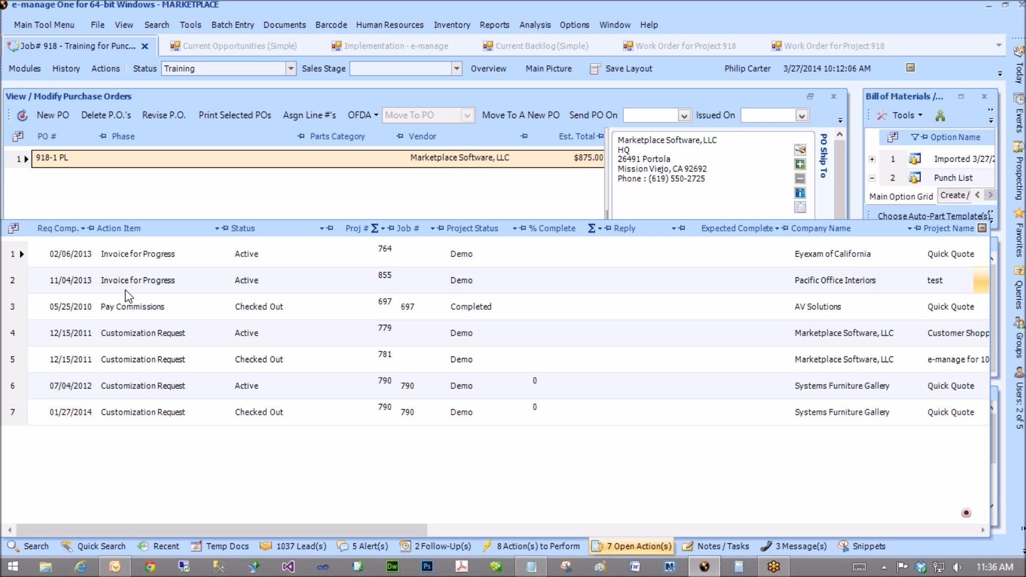
Examine the open action items, such as the Invoice for Progress entries.
left_click(150, 263)
left_click(40, 260)
left_click(22, 254)
left_click(146, 262)
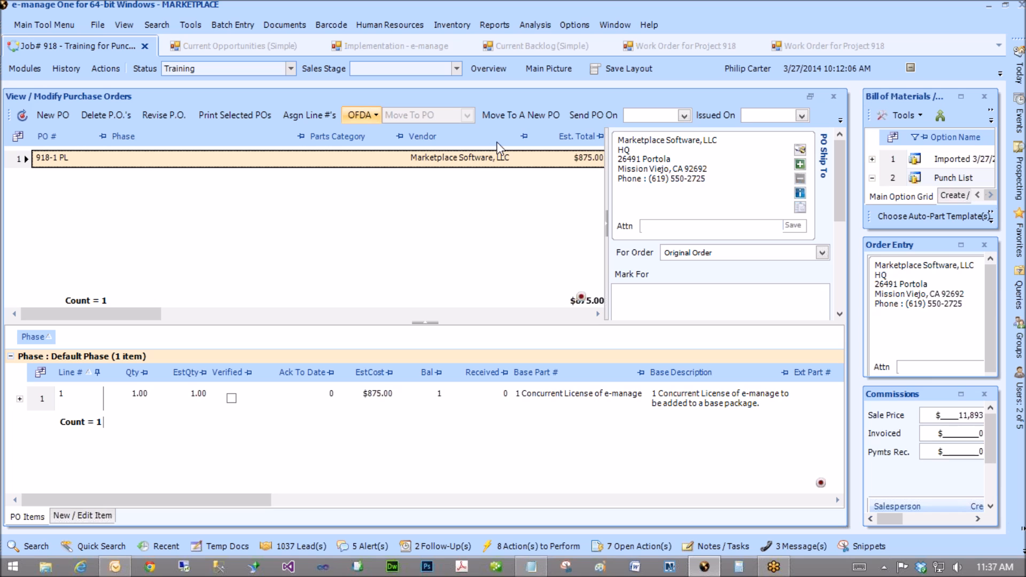
Recheck the purchase order's For Order choices, leaving Original Order selected.
left_click_drag(837, 172, 691, 254)
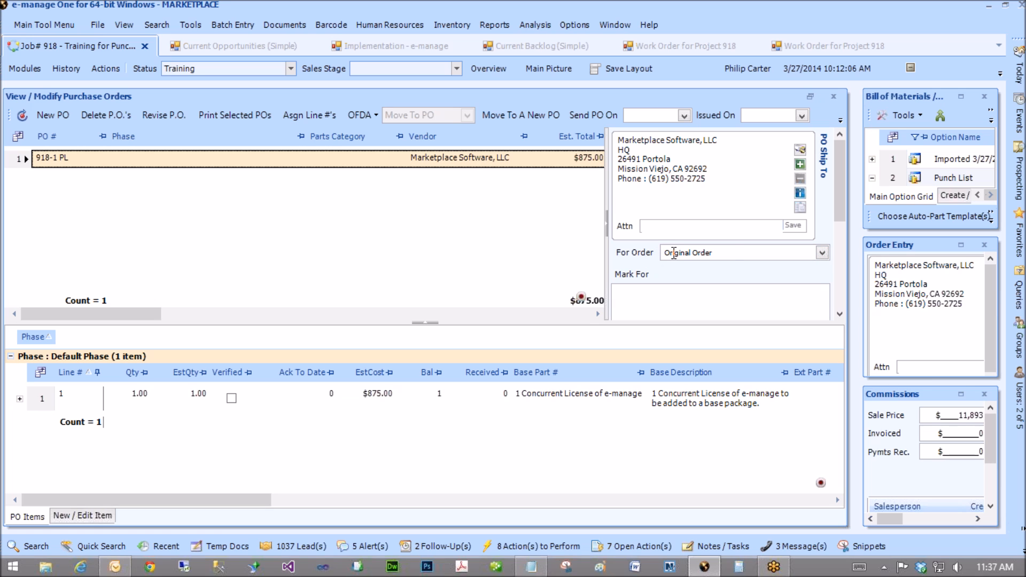
left_click(733, 252)
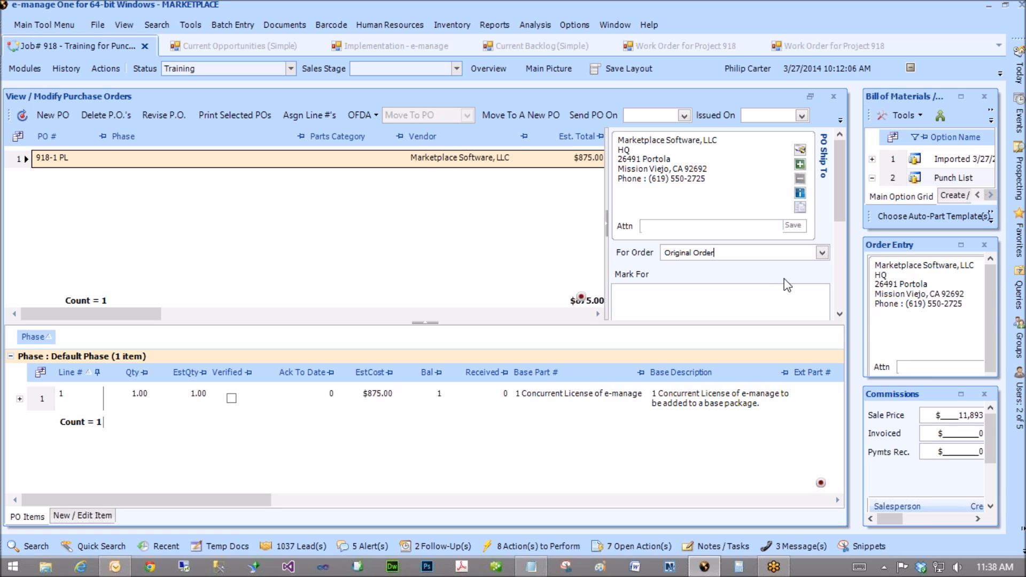
left_click(829, 252)
left_click(828, 253)
left_click(822, 253)
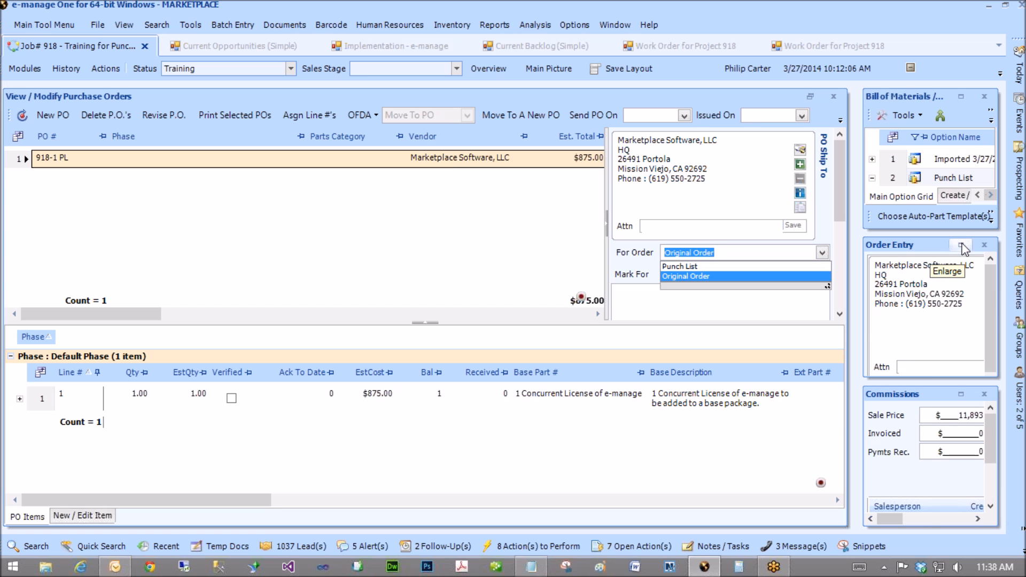
left_click(470, 255)
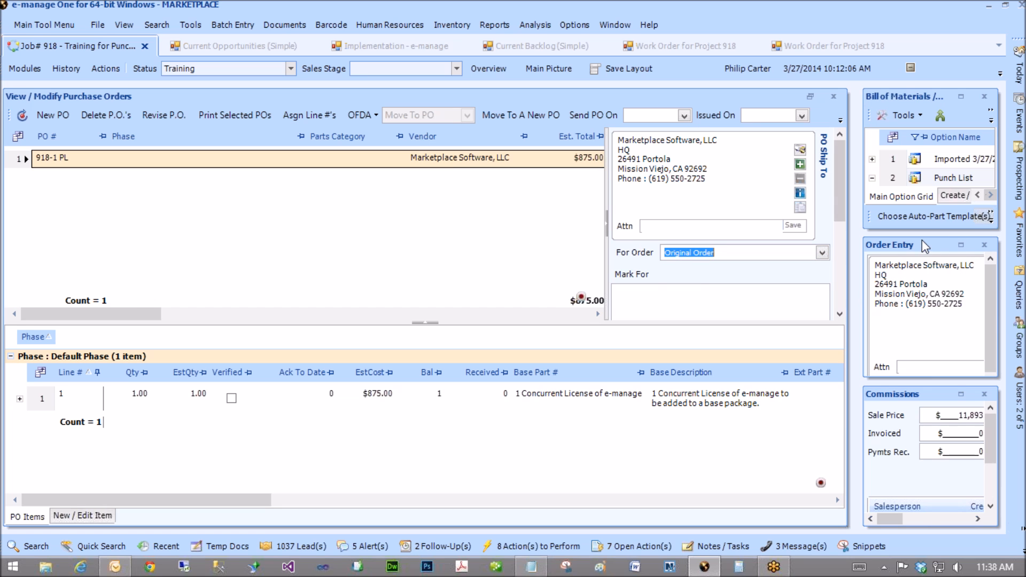
Bring Order Entry back as the main module and review the order names and amounts with the Punch List order selected.
left_click(961, 246)
left_click(147, 290)
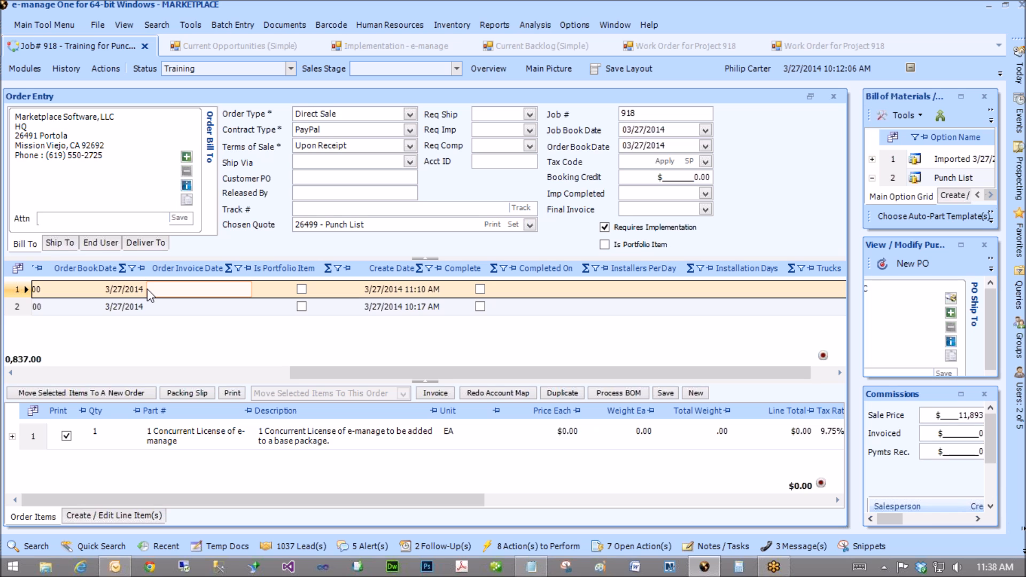
left_click(164, 296)
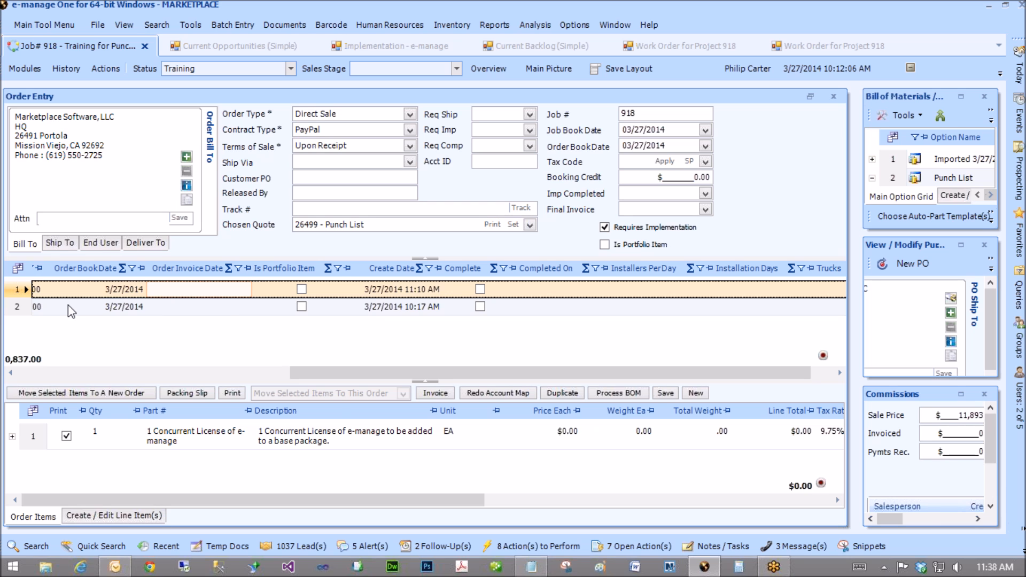
left_click_drag(286, 380, 287, 383)
left_click_drag(369, 377, 18, 375)
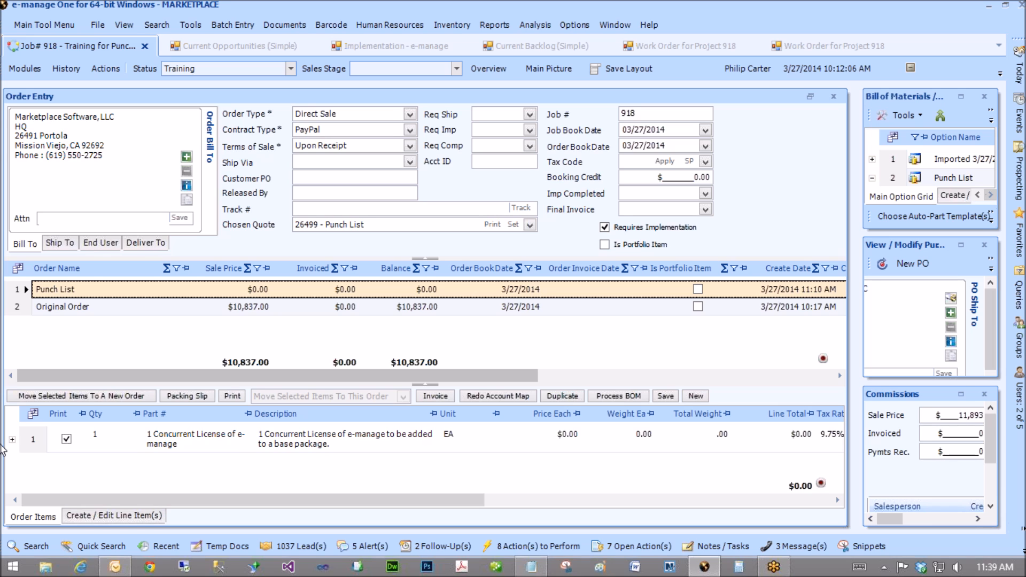
Look over the Project Items reports available in the Today list, such as Current Backlog (Full).
left_click(44, 24)
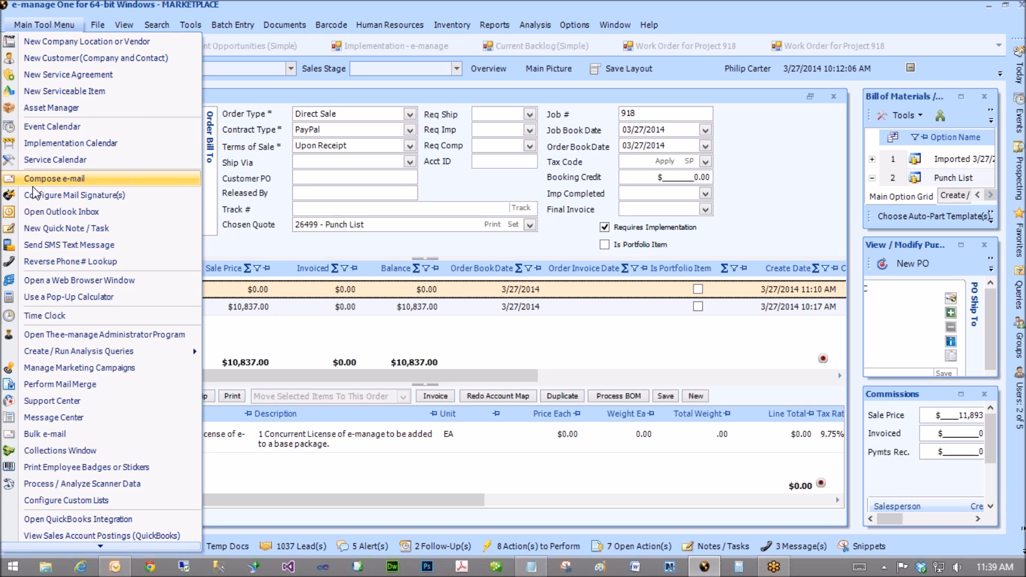
left_click(166, 5)
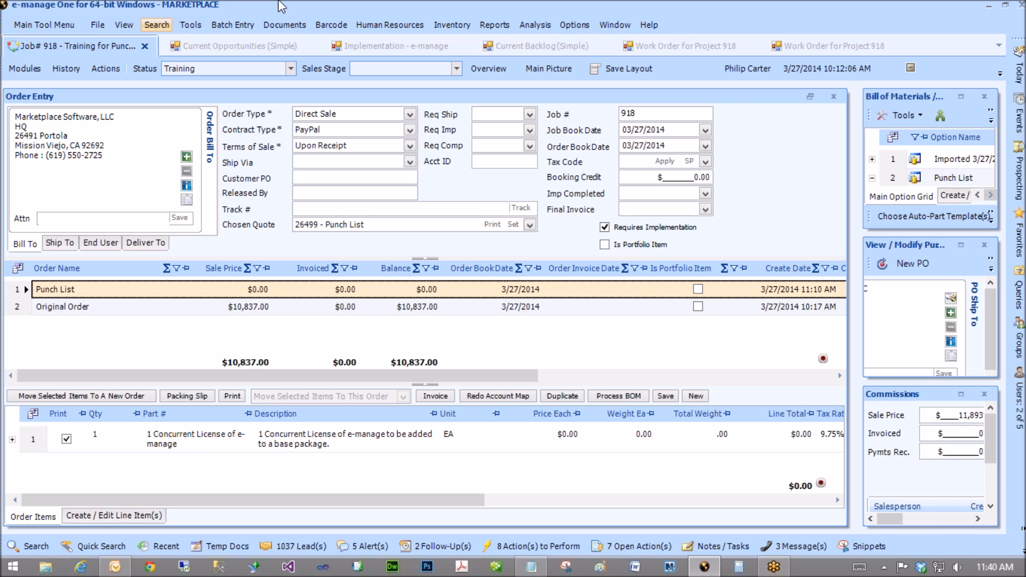
left_click(1019, 73)
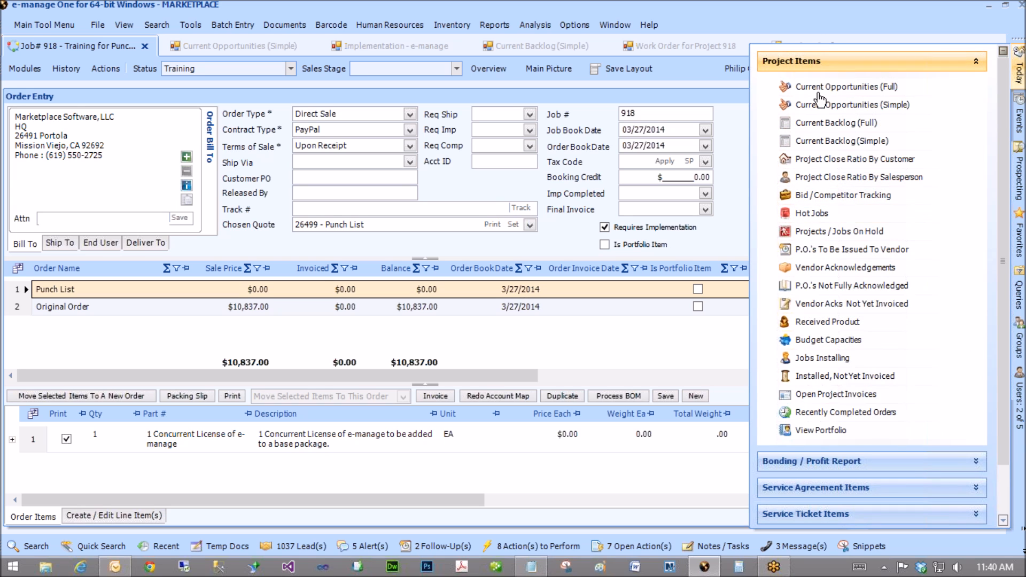
left_click(814, 123)
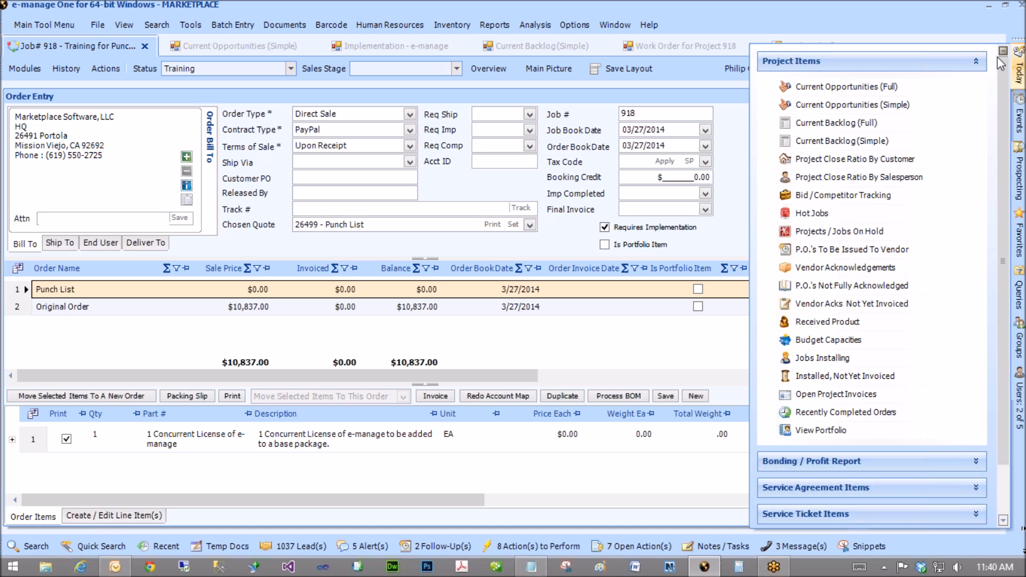
mouse_move(1020, 70)
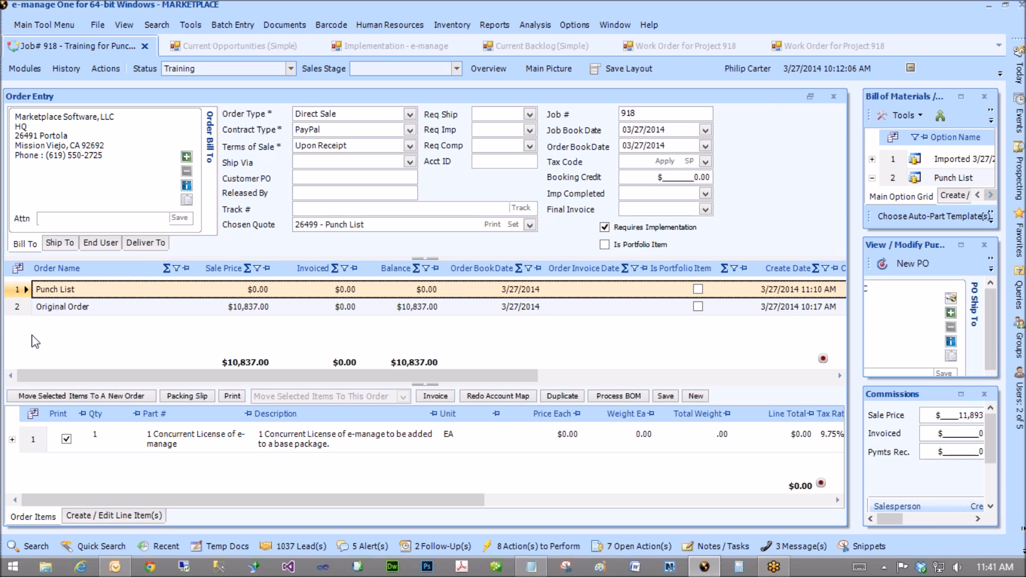
Review the Original Order and Punch List entries in the order list, leaving Punch List selected.
left_click(35, 307)
left_click(63, 289)
left_click(110, 292)
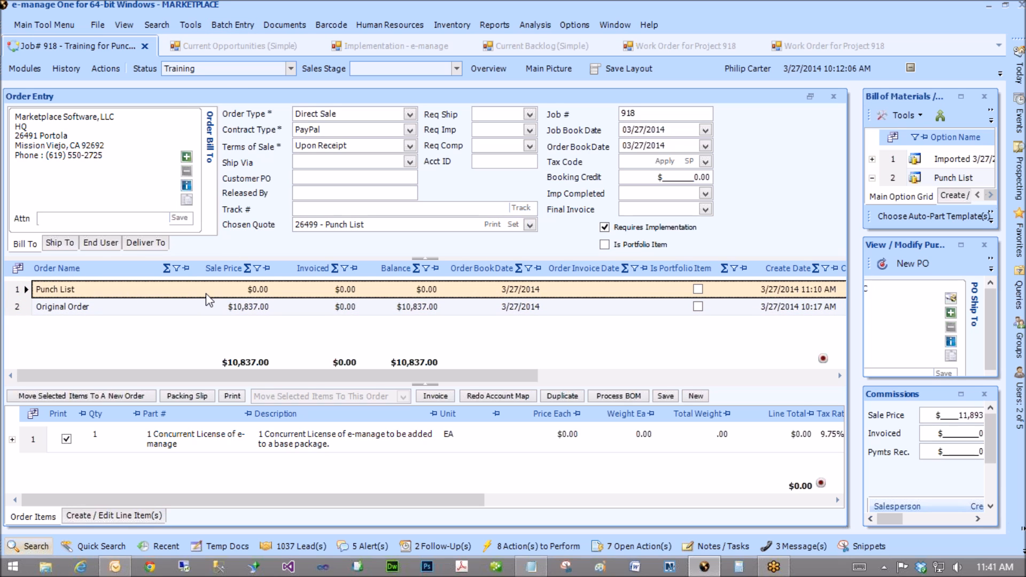
Search company locations for marketplace and start a quick quote for the Marketplace Software, LLC HQ location.
left_click(29, 547)
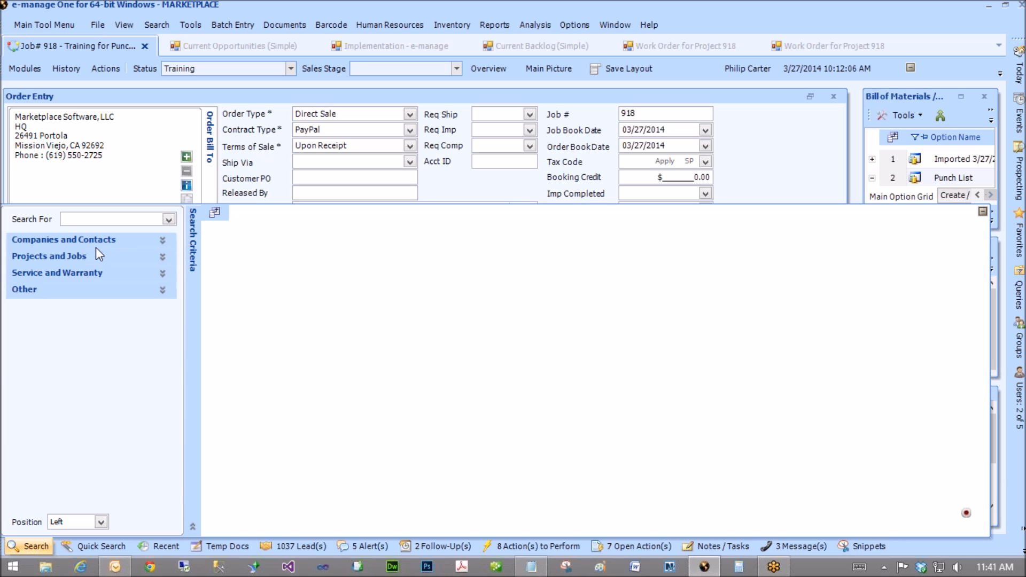
left_click(95, 244)
type("marketplace")
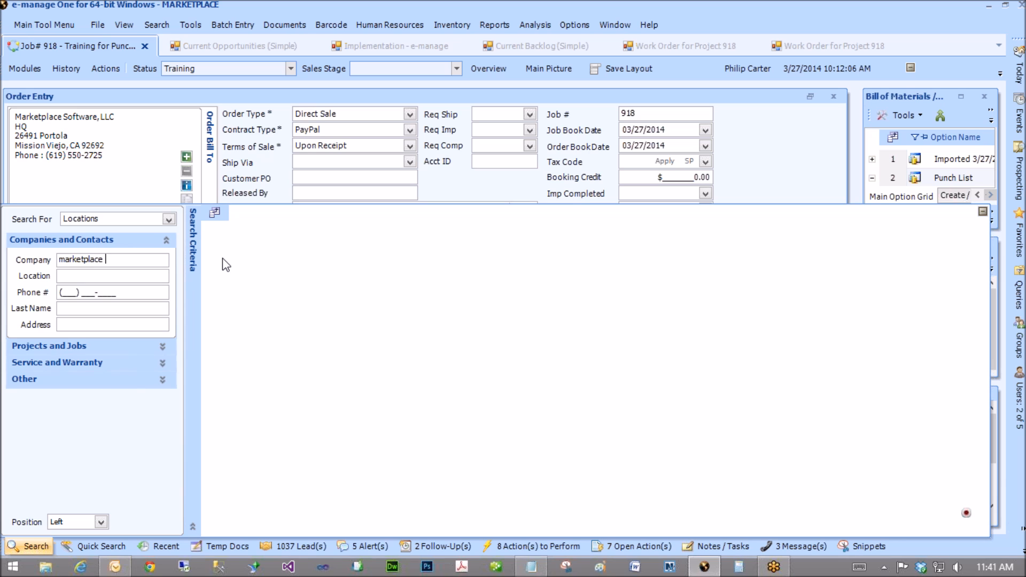
key("Return")
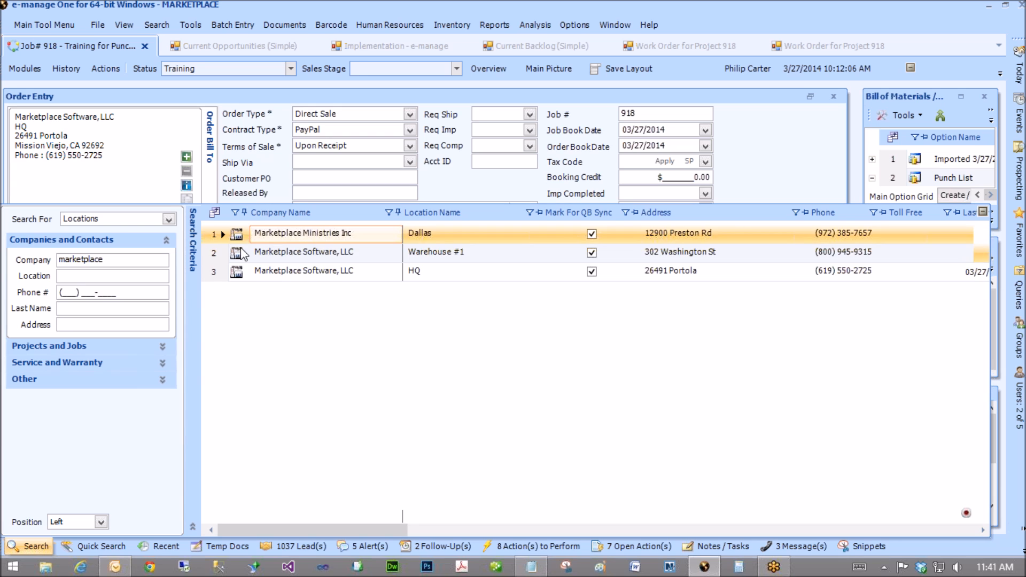
right_click(224, 272)
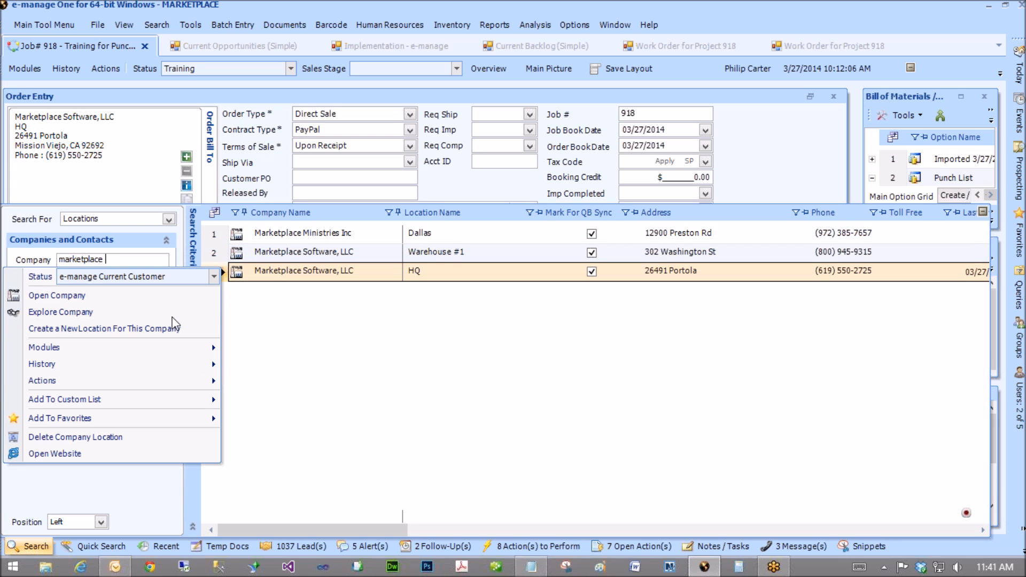
mouse_move(151, 380)
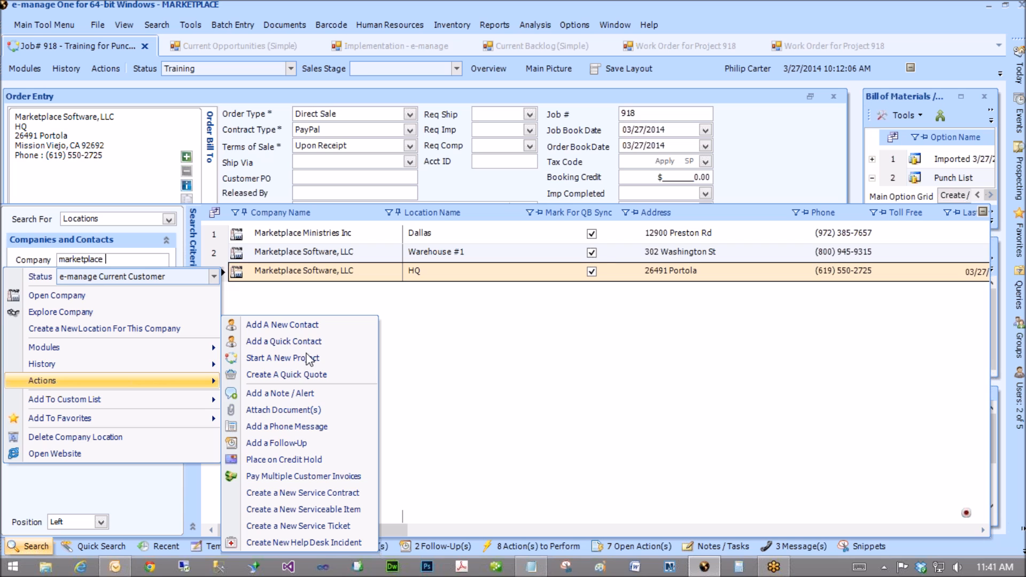
left_click(299, 436)
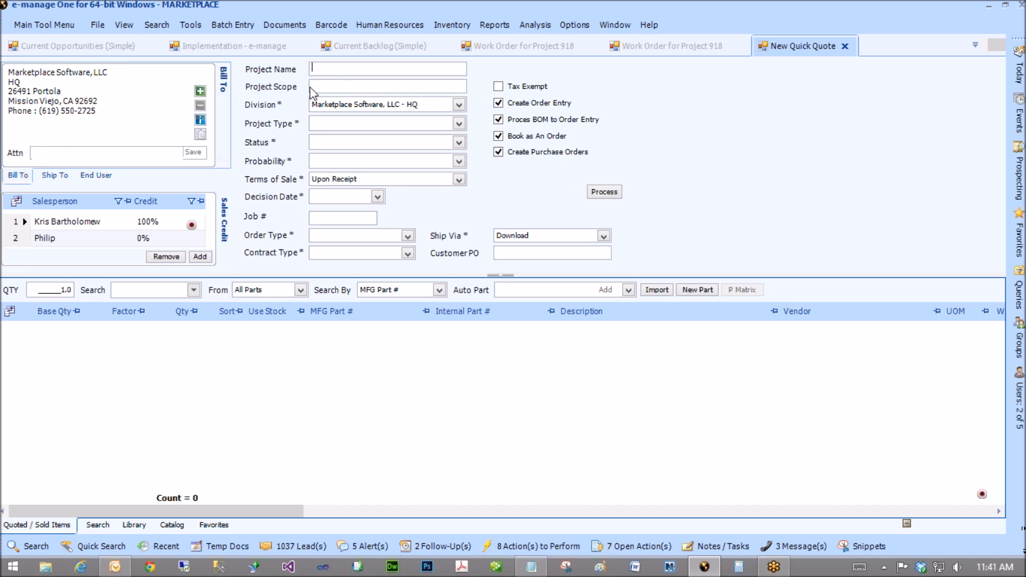
Enter Service as both the project name and the project scope of the quick quote.
type("Service")
key("BackSpace")
key("BackSpace")
type("ceService")
Set the quote's project type to e-manage sale, status to Demo, probability to 100 and decision date to 04/02/2014.
left_click(358, 128)
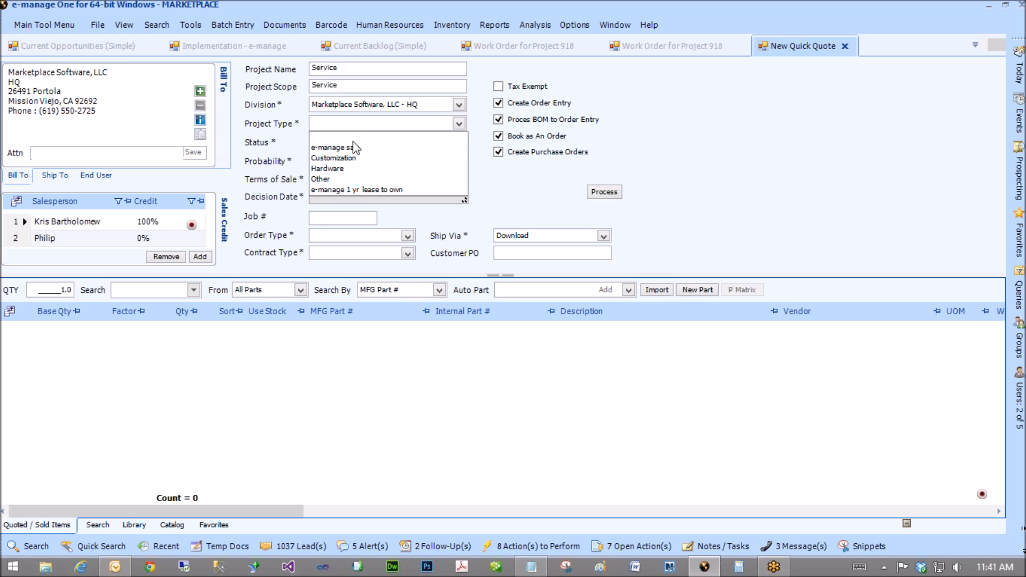
left_click(359, 143)
left_click(357, 145)
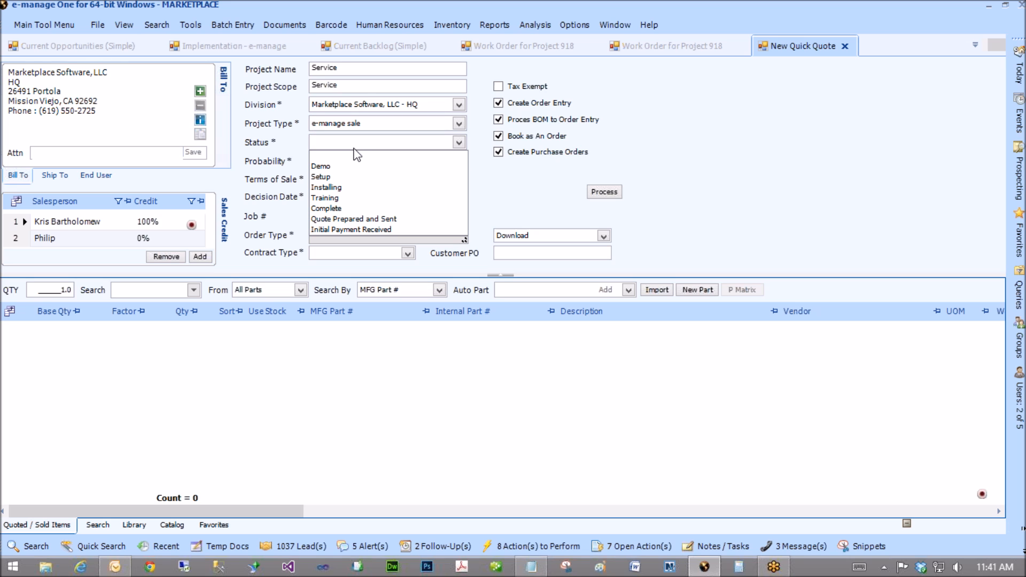
left_click(349, 166)
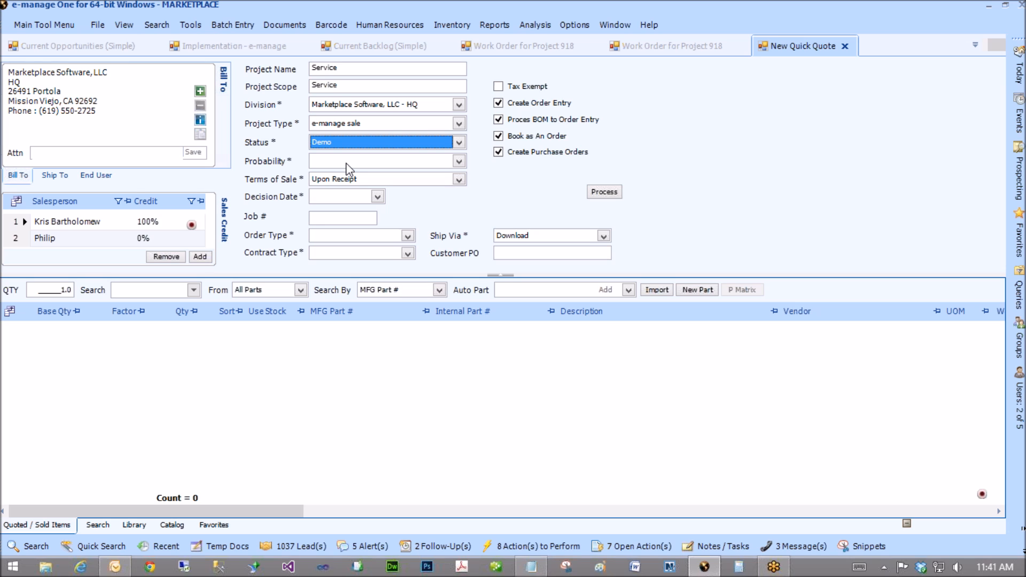
left_click(348, 162)
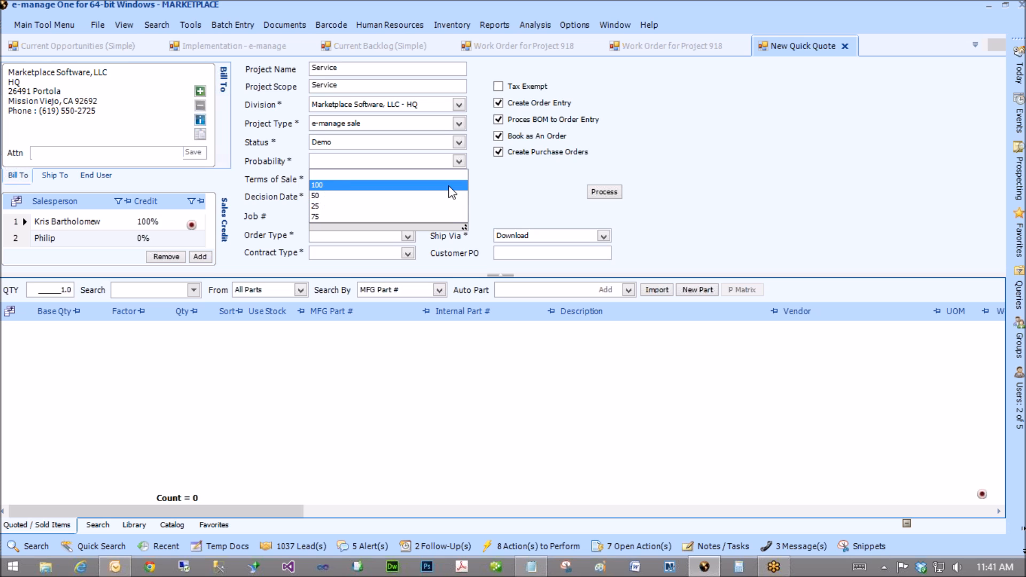
left_click(318, 185)
left_click(377, 197)
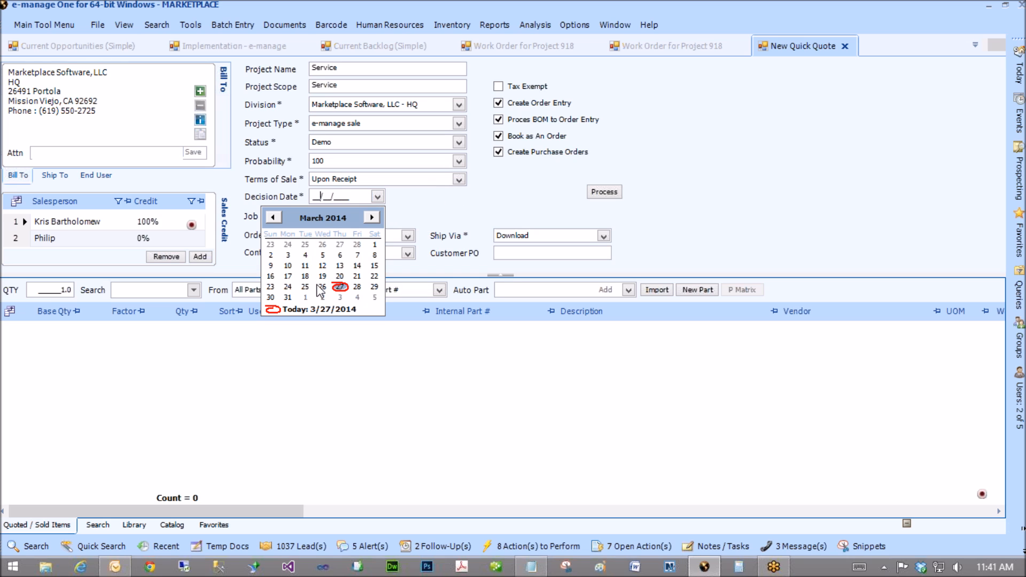
left_click(322, 297)
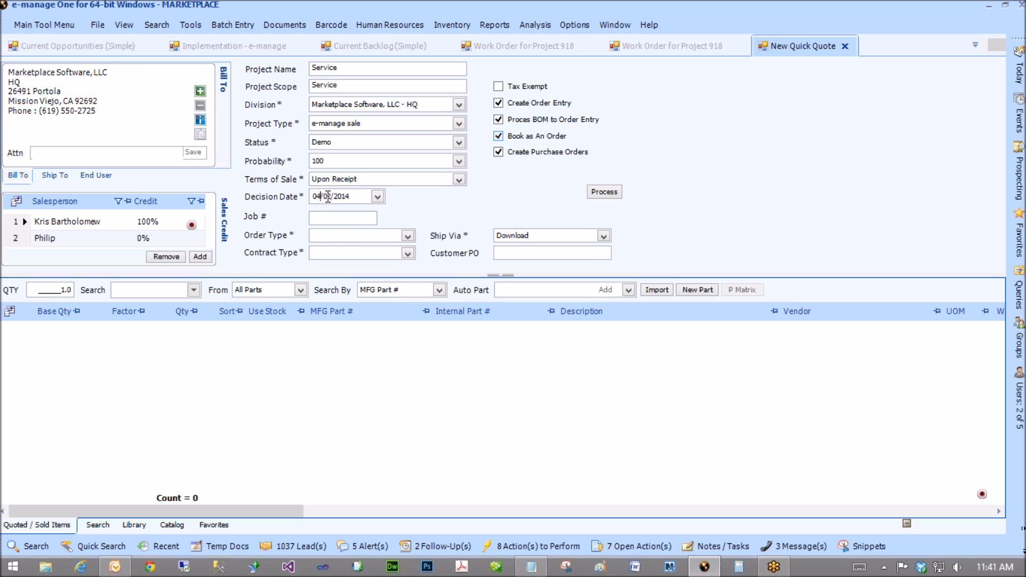
Set the quote's order type to Direct Sale and its contract type to PayPal.
left_click(343, 240)
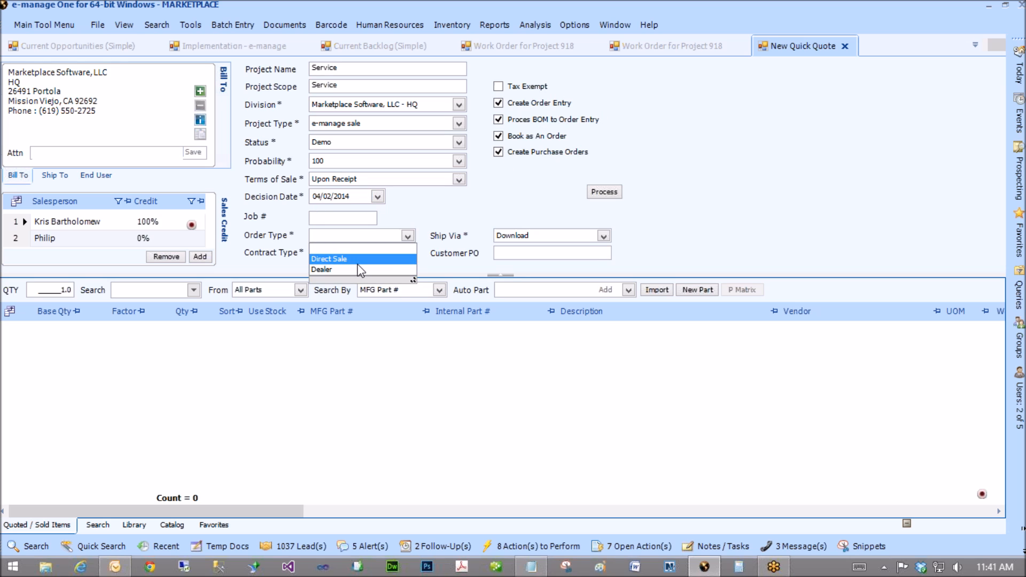
left_click(359, 262)
left_click(358, 254)
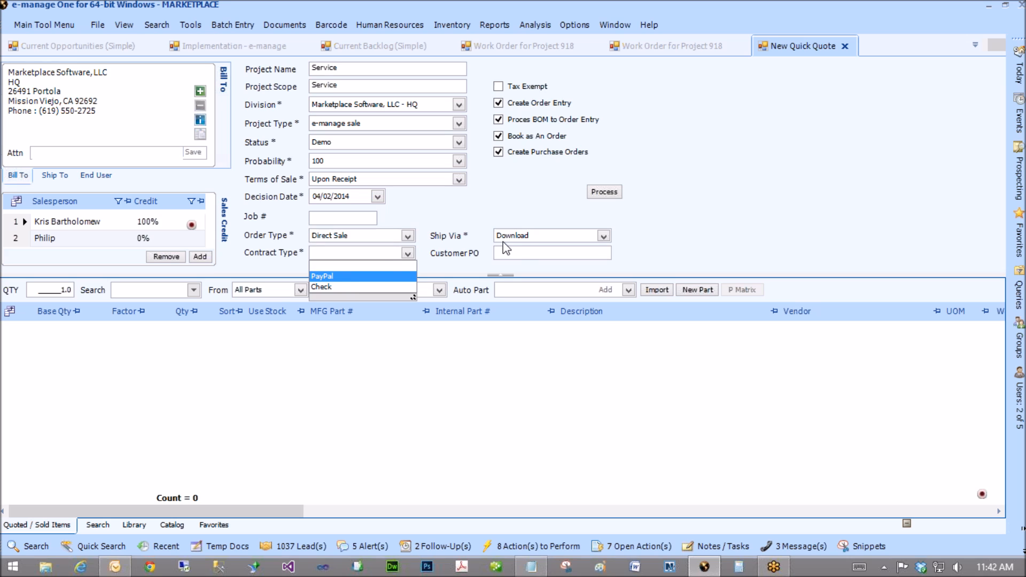
left_click(505, 249)
left_click(505, 249)
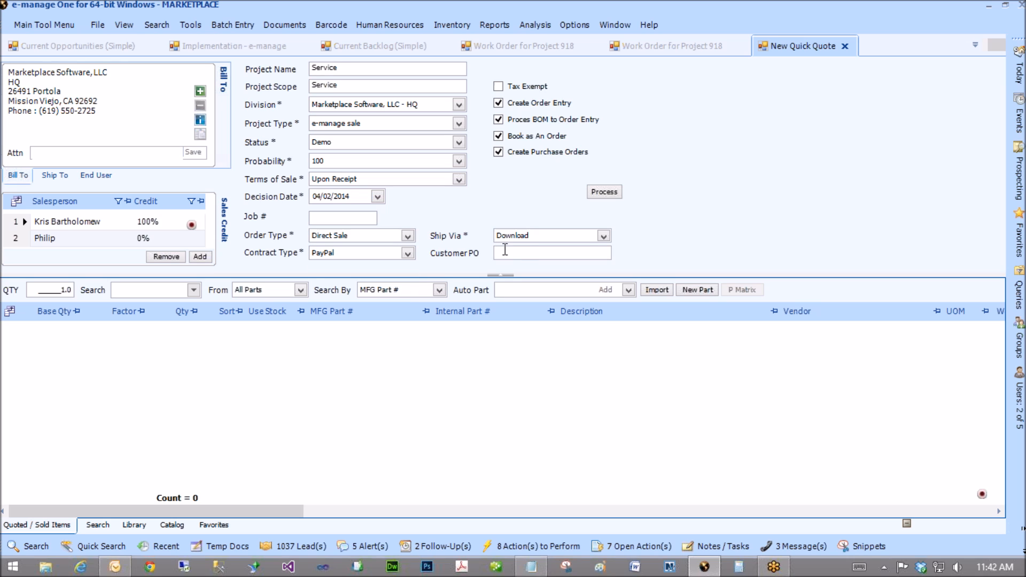
Search the parts for e-manage, add e-manage Initial Setup to the quote and process the quick quote.
left_click(119, 290)
left_click(629, 290)
left_click(629, 292)
left_click(139, 289)
type("e-manage")
key("Return")
left_click(278, 356)
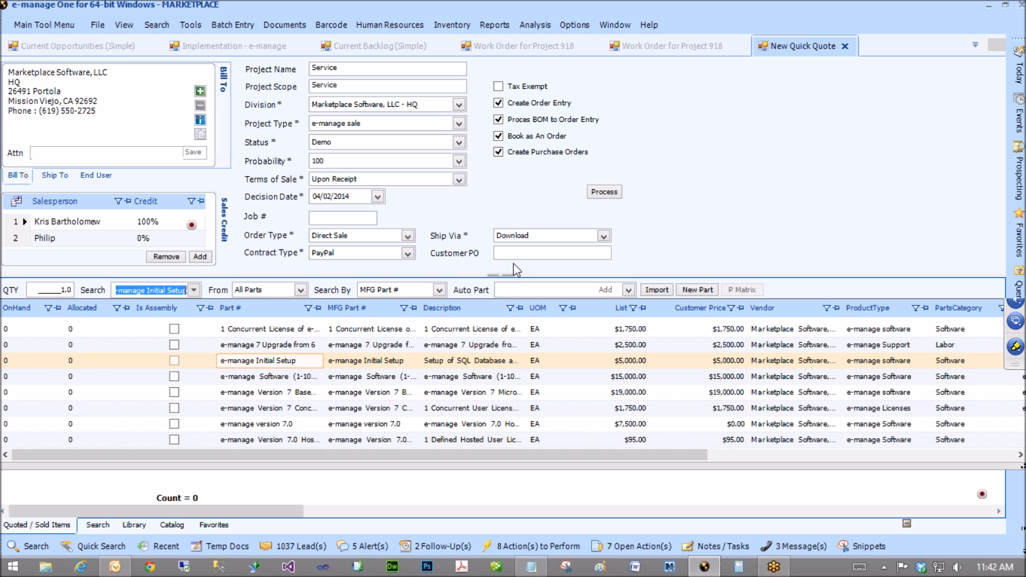
key("Return")
left_click(604, 196)
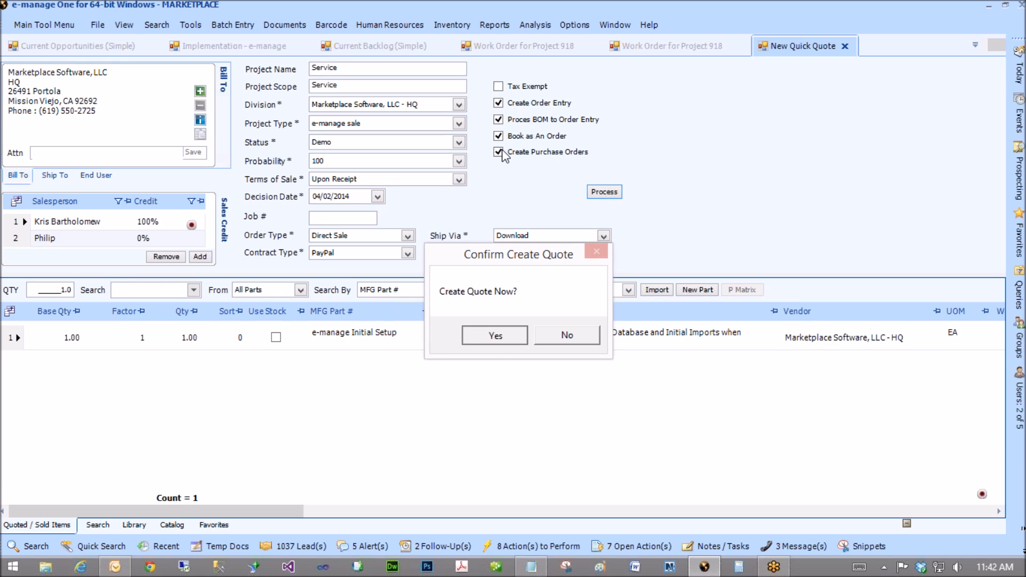
key("Return")
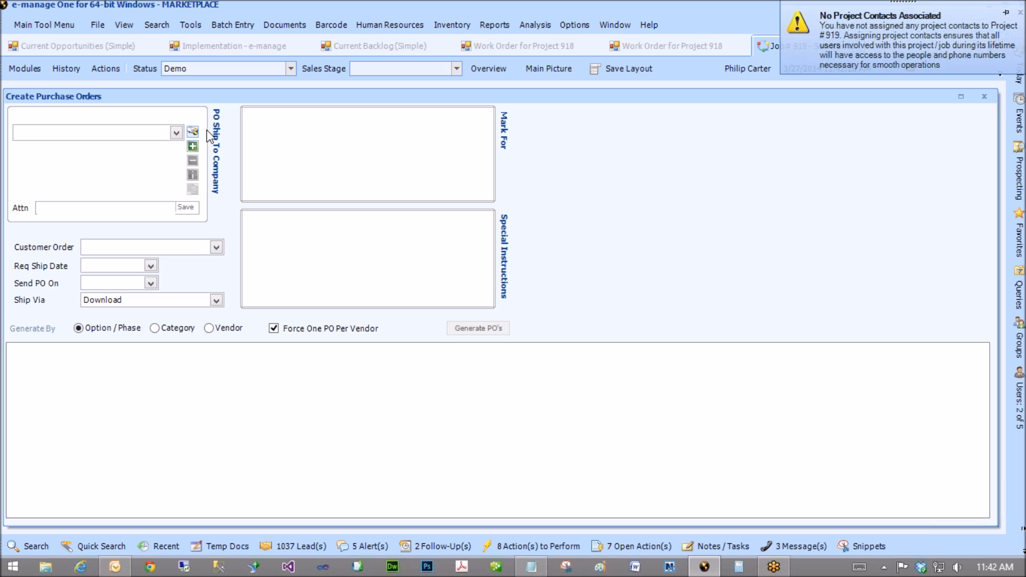
Generate the purchase order for the Default customer order, shipping to Marketplace Software, LLC - HQ, and select it in the list.
left_click(179, 136)
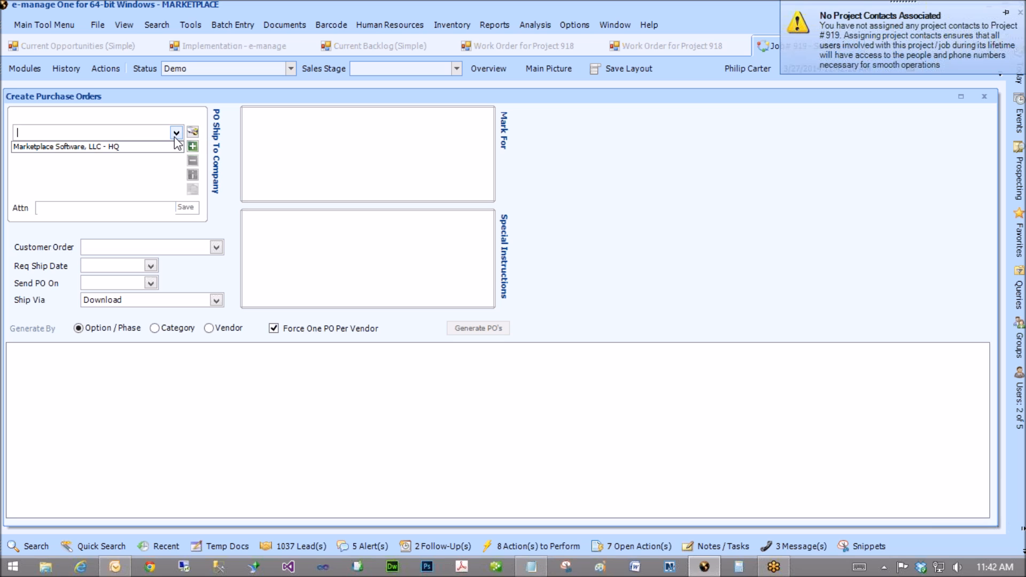
left_click(178, 138)
left_click(176, 139)
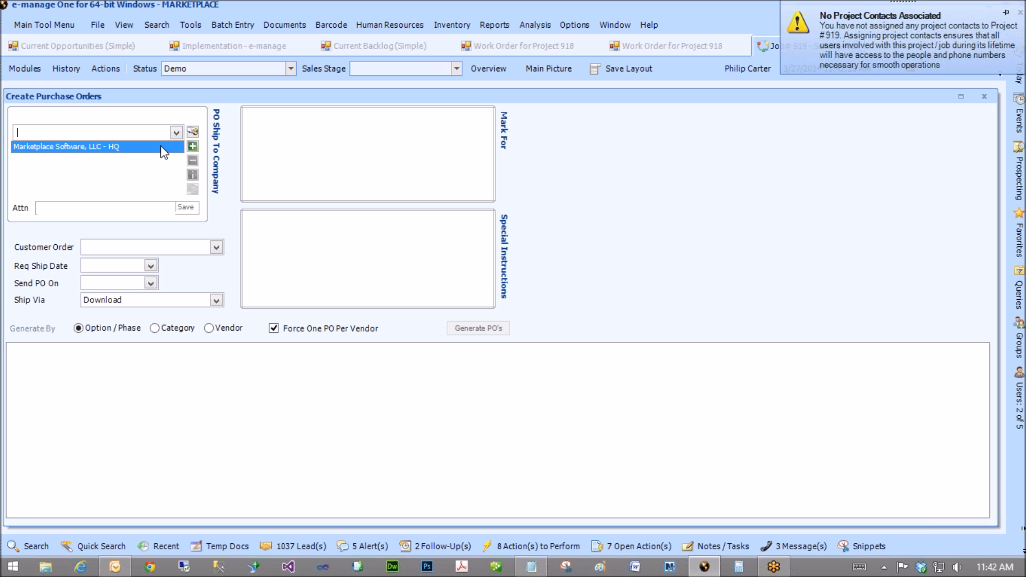
left_click(166, 146)
left_click(119, 246)
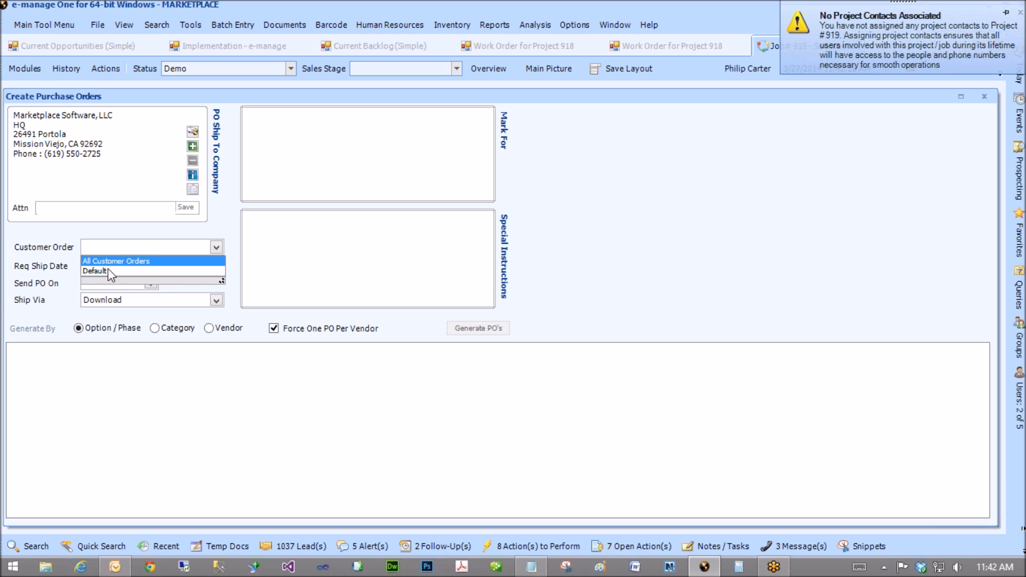
left_click(106, 272)
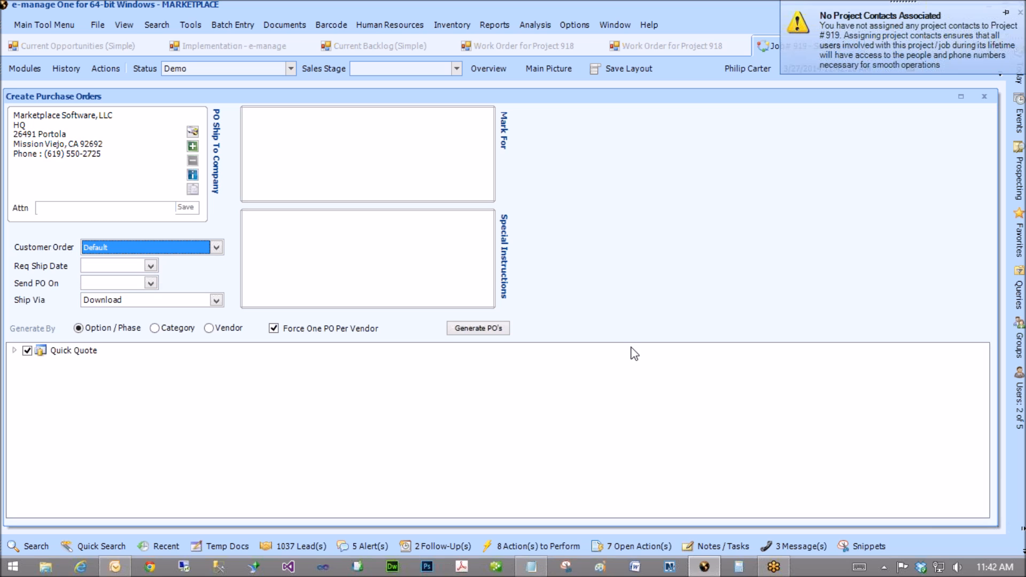
left_click(489, 329)
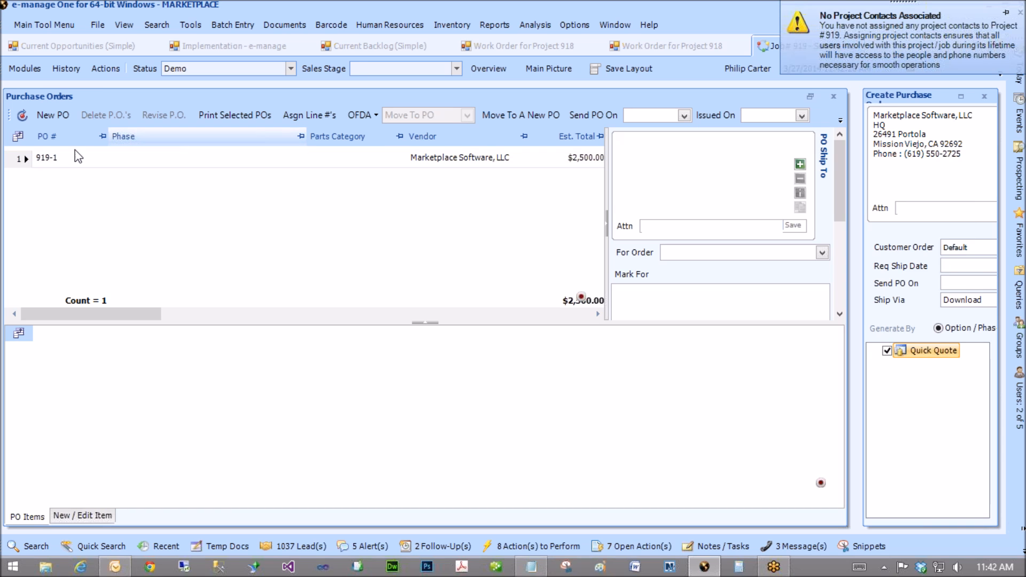
left_click(44, 157)
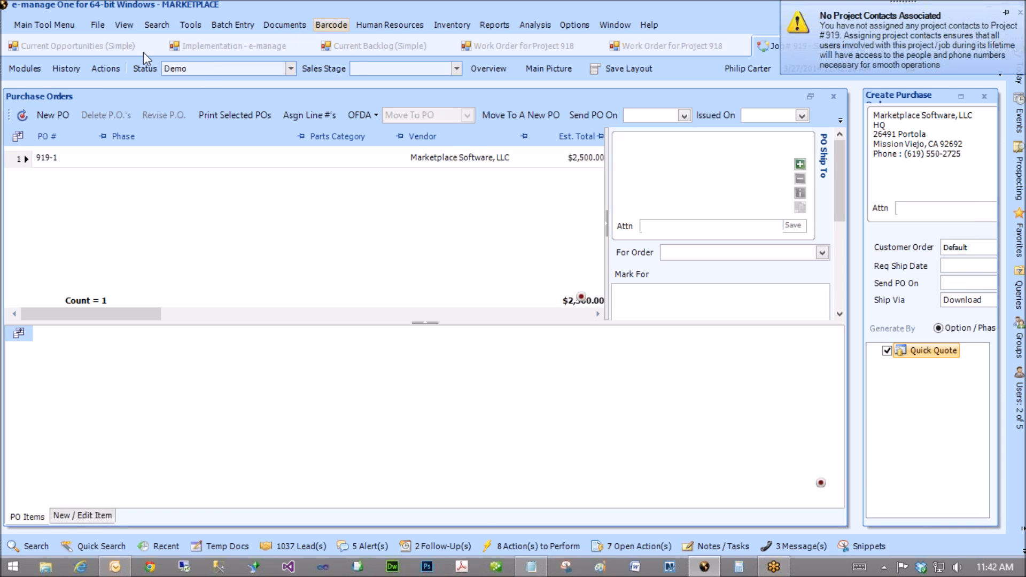
Switch to the Implementation calendar and locate the new Service project among the booked orders needing scheduling.
left_click(267, 48)
left_click(585, 67)
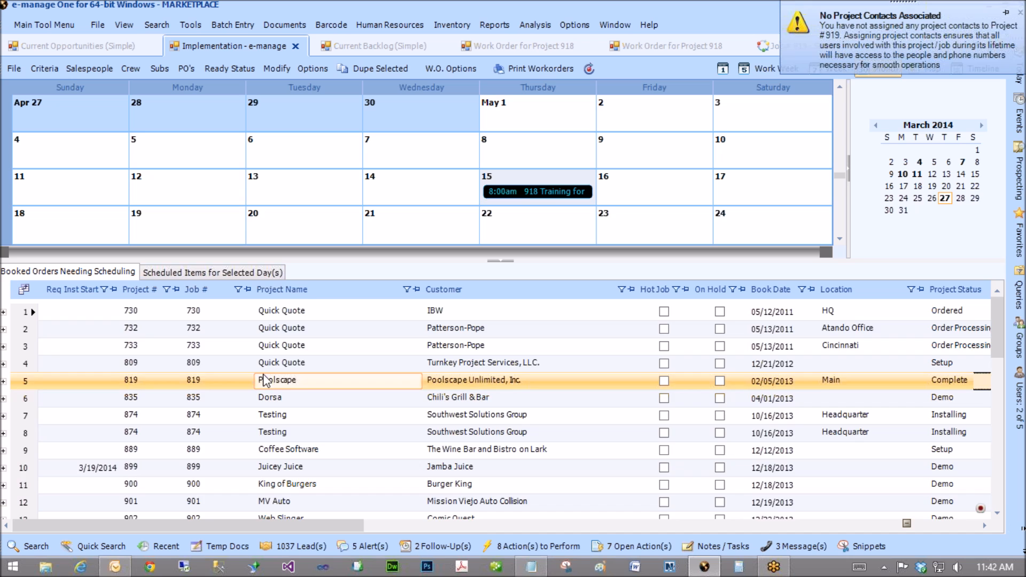
scroll(258, 380, "down", 5)
scroll(258, 381, "up", 1)
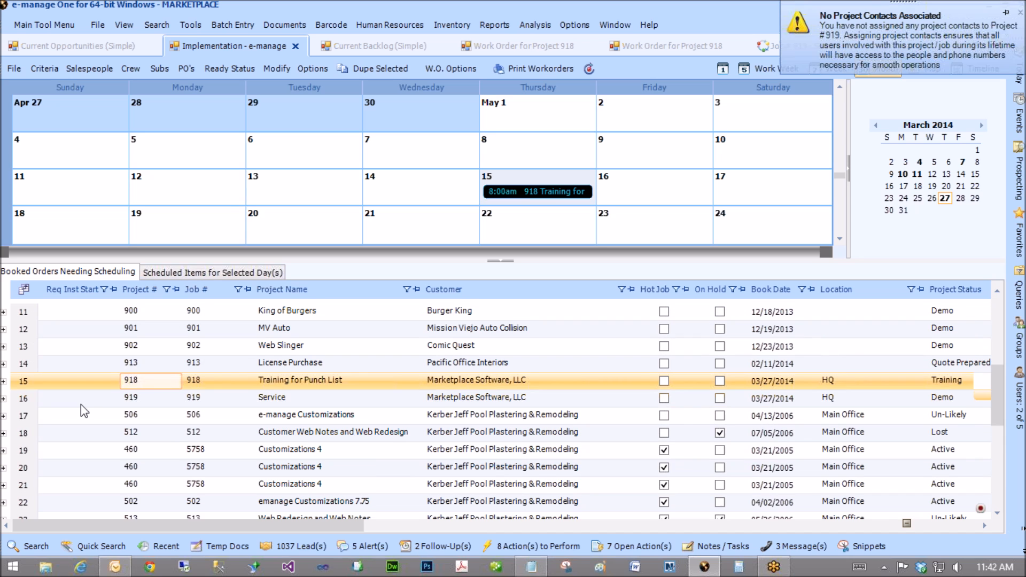
Select the Service project among the booked orders needing scheduling and enlarge the calendar area above the list.
left_click(223, 399)
left_click(310, 401)
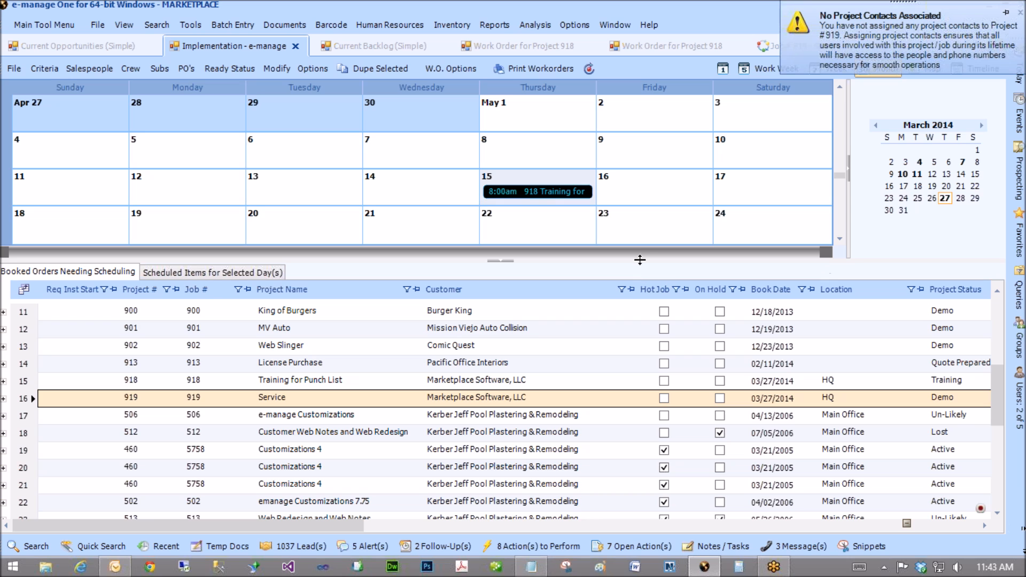
left_click_drag(640, 261, 631, 390)
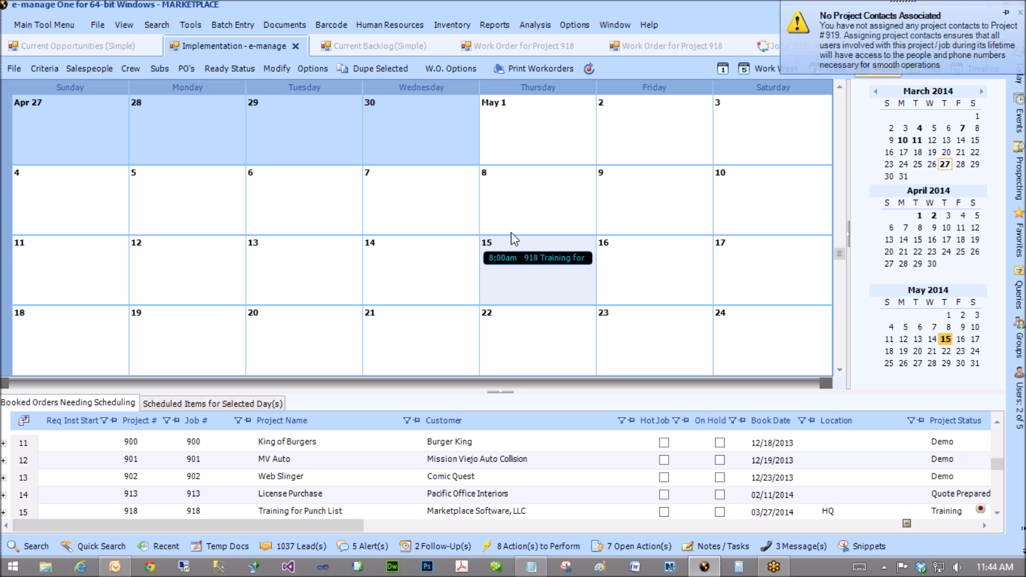
Review all pages of the first open work order for project 918, including its punch list page, and close it.
left_click(540, 45)
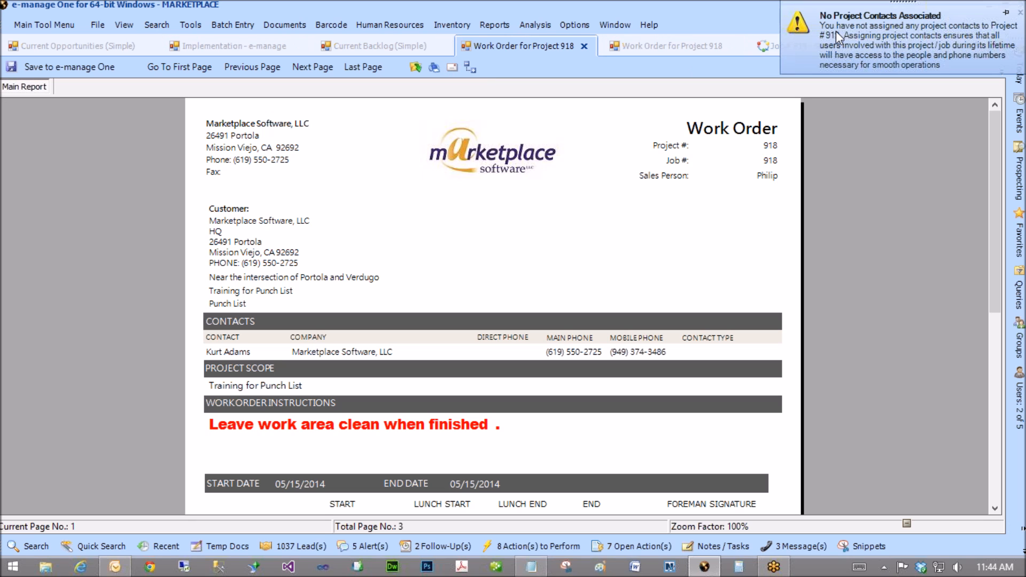
left_click(1005, 13)
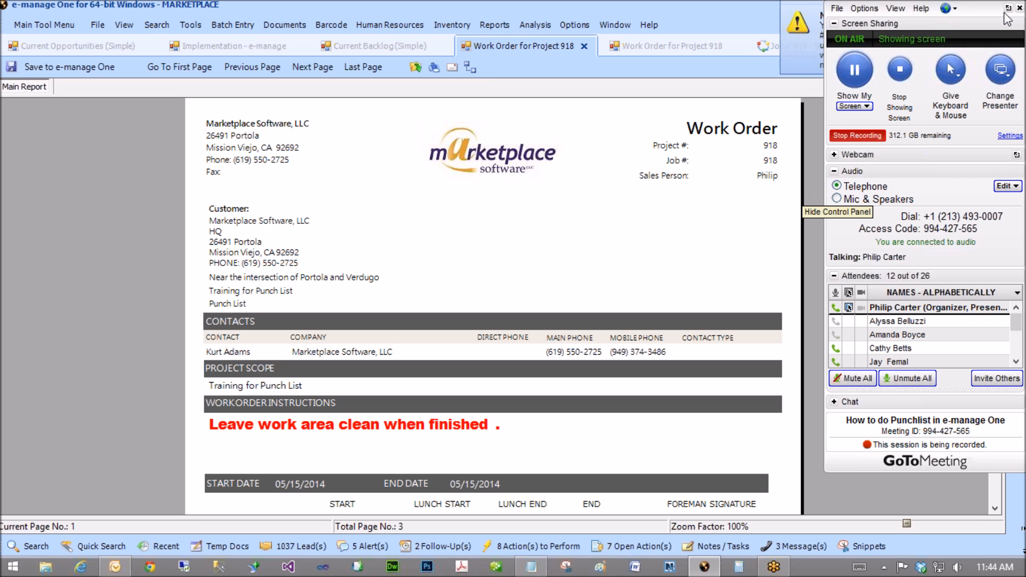
left_click(1019, 7)
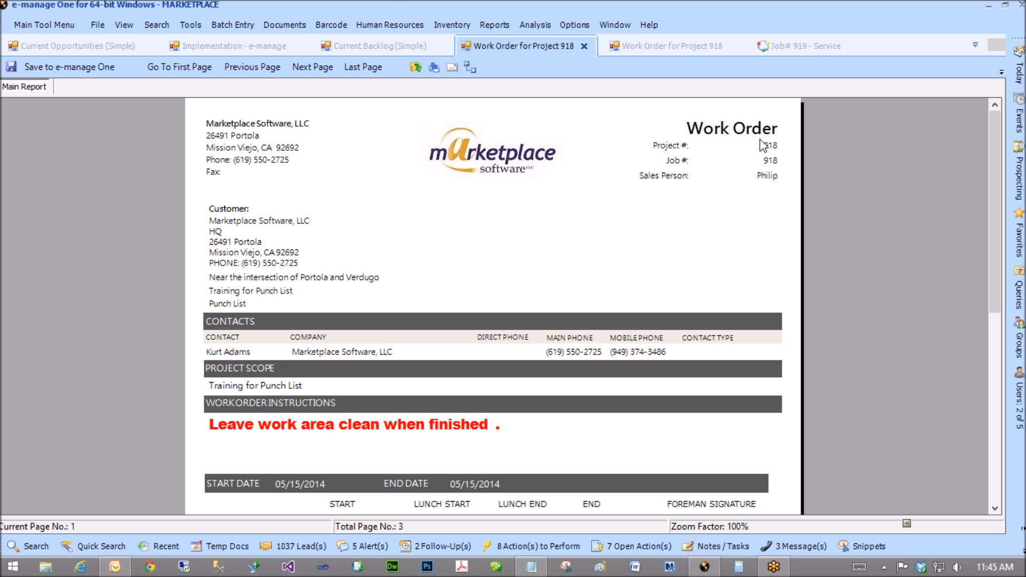
left_click(312, 67)
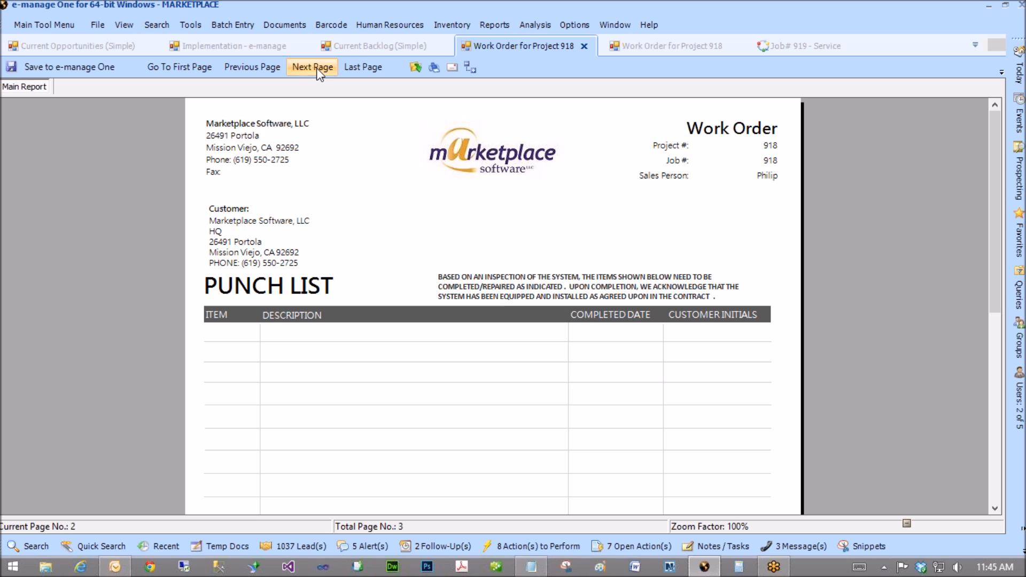
left_click(313, 67)
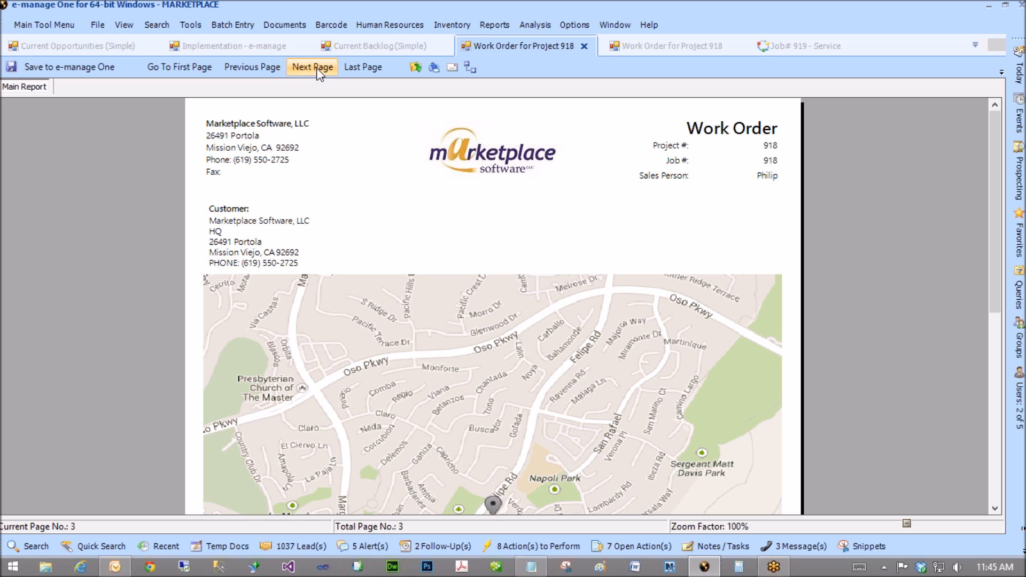
left_click(264, 75)
left_click(267, 71)
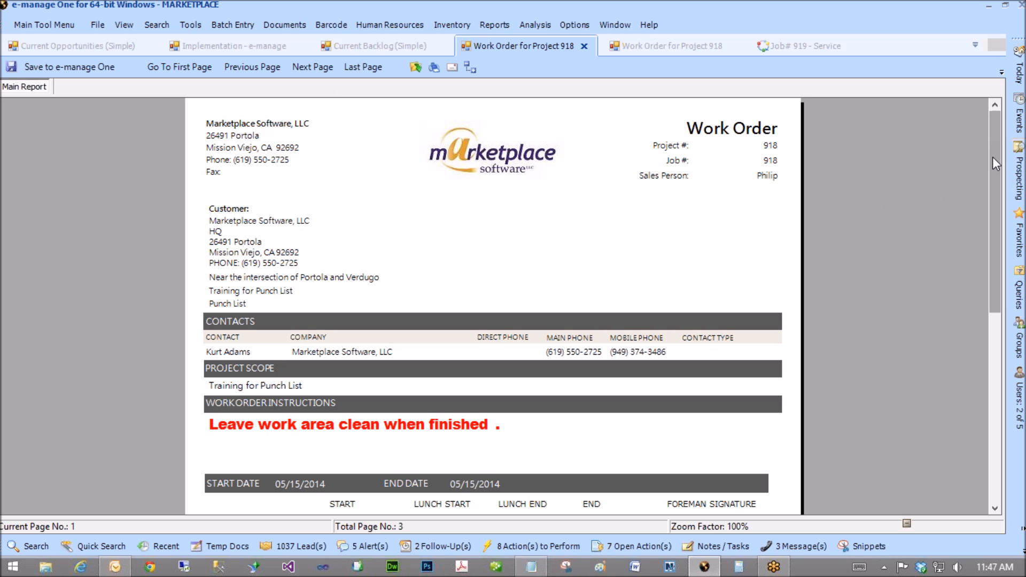
scroll(993, 154, "down", 10)
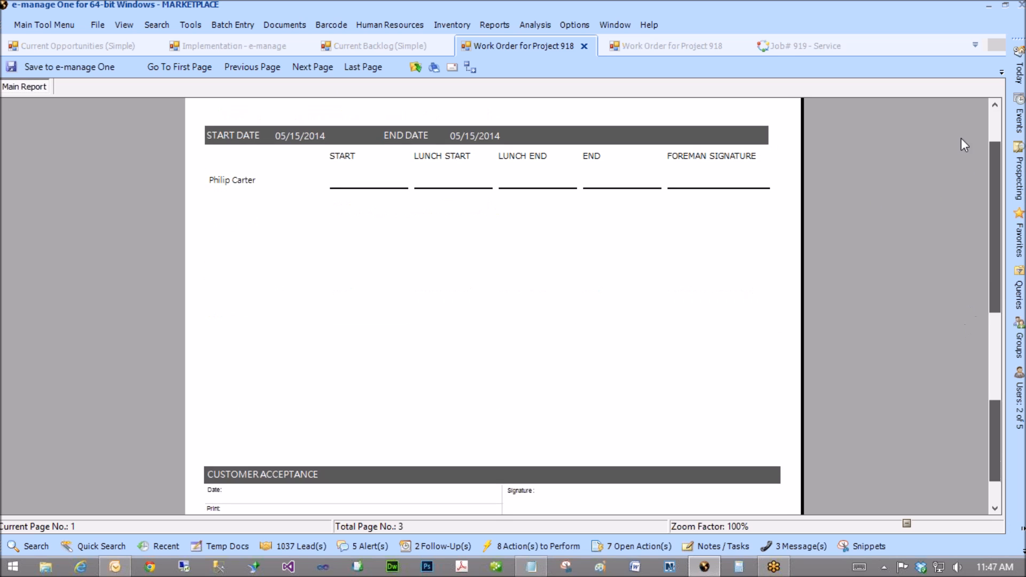
scroll(961, 138, "up", 10)
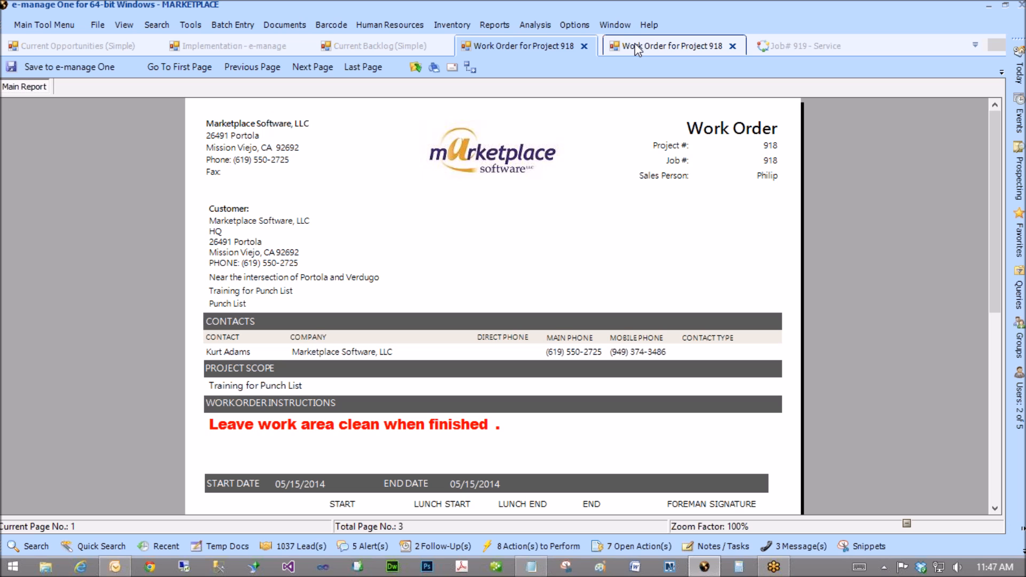
left_click(583, 46)
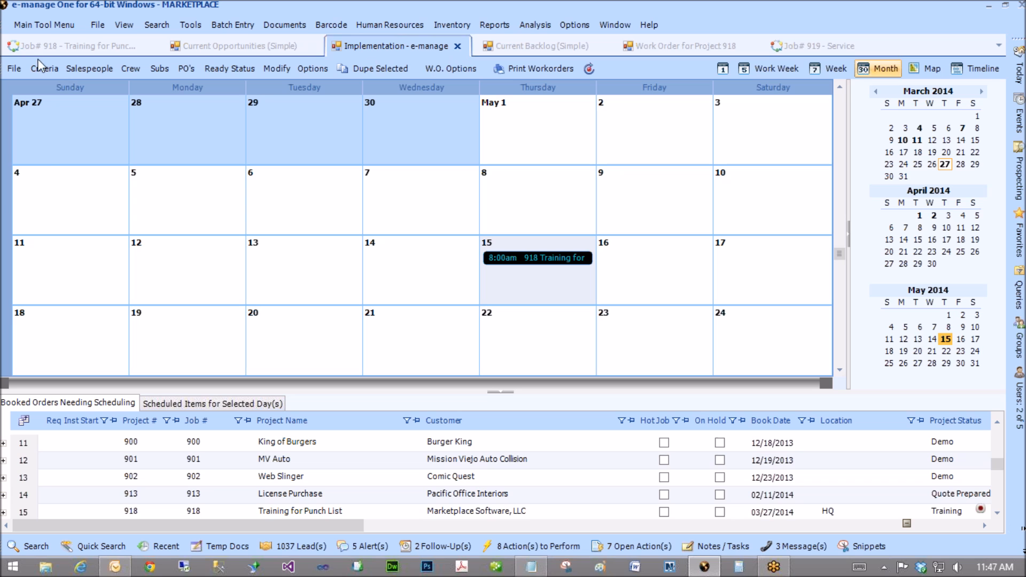
Open the e-manage Administrator program, log in with the account password and open the Project Action Items Configuration.
left_click(50, 27)
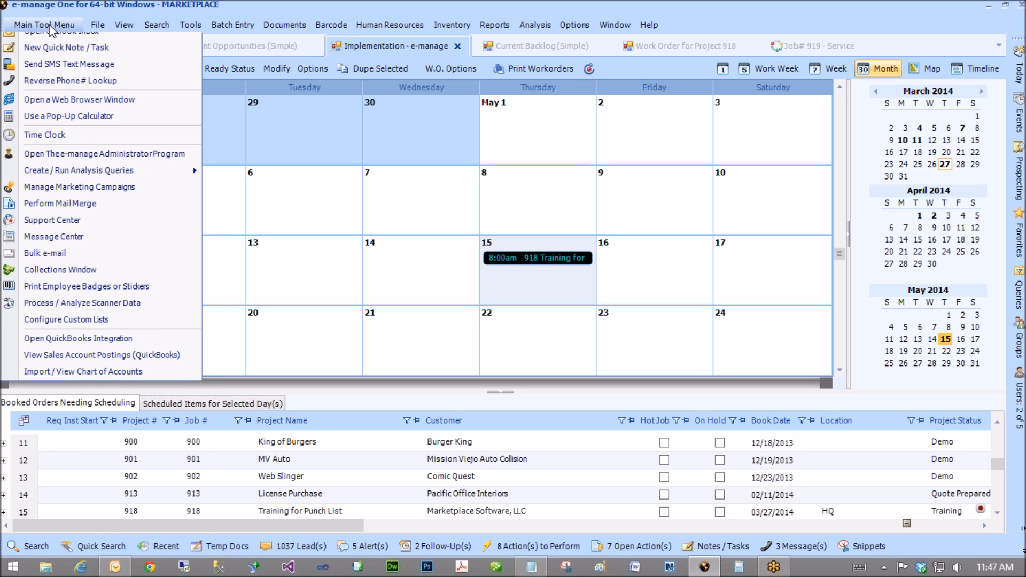
left_click(716, 243)
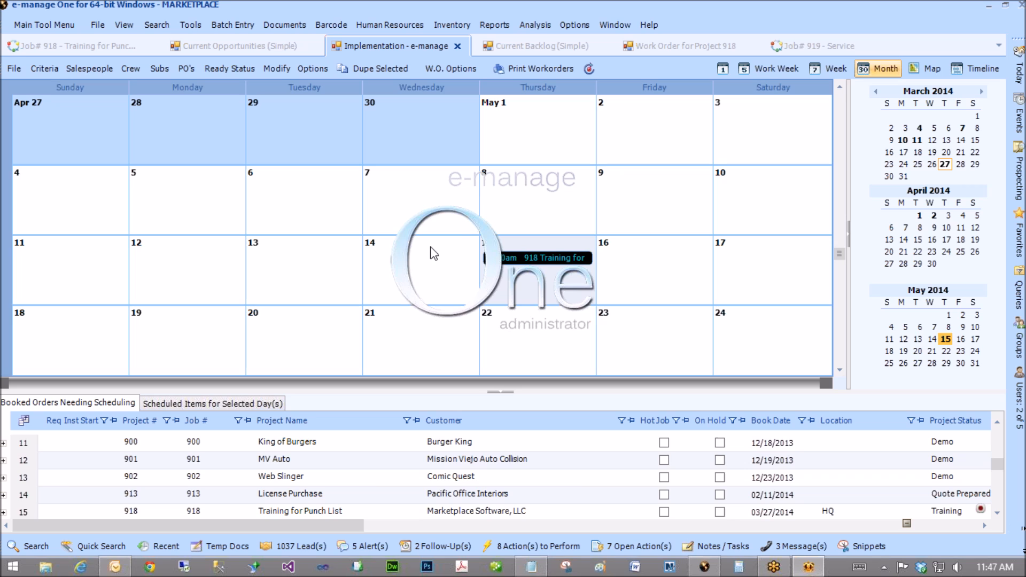
type("******")
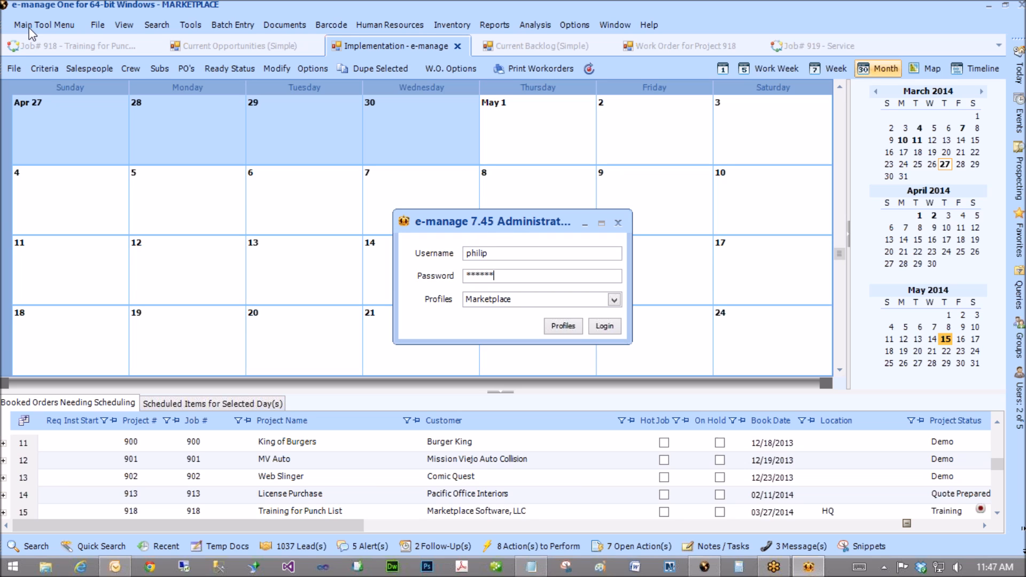
key("Return")
left_click(56, 60)
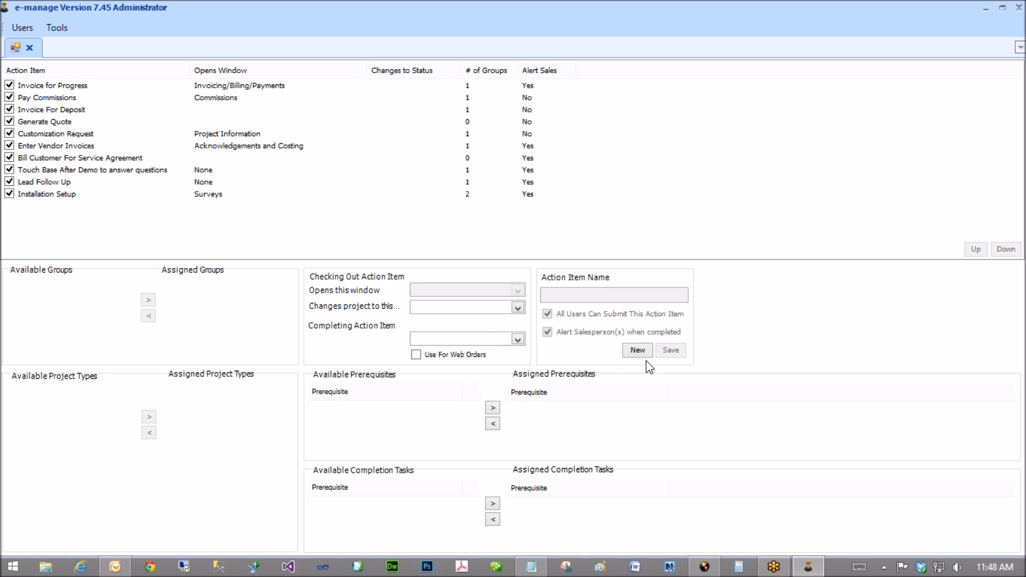
Start a new action item named "Create Punchlist Purchase Orders".
left_click(635, 350)
left_click(561, 296)
type("Create pun")
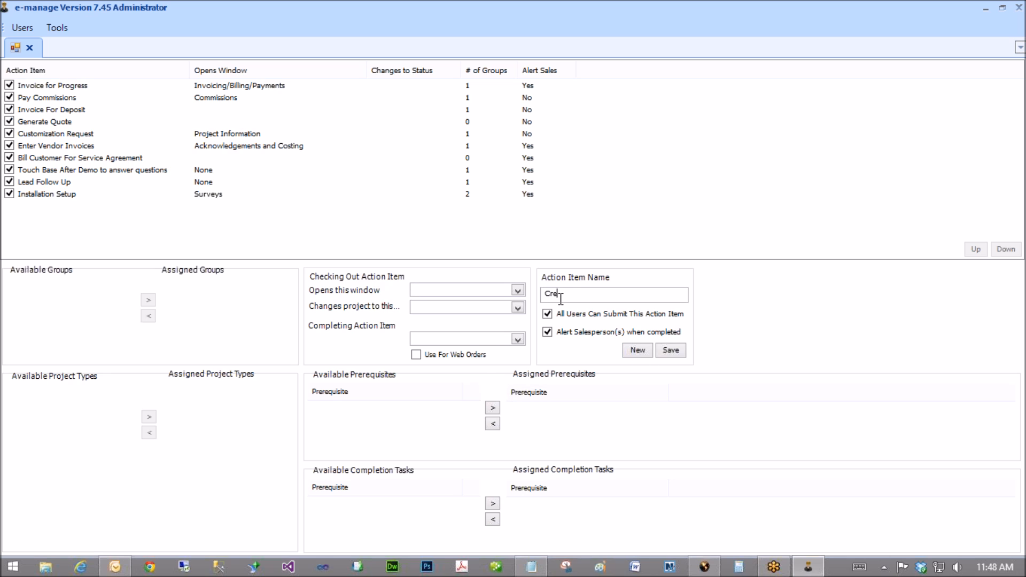
key("BackSpace")
key("BackSpace")
type("unchlist Wor")
key("BackSpace")
key("BackSpace")
key("BackSpace")
type("Purchase Orders")
Make the new action item open the Create Purchase Orders window when checked out, and save it.
left_click(451, 294)
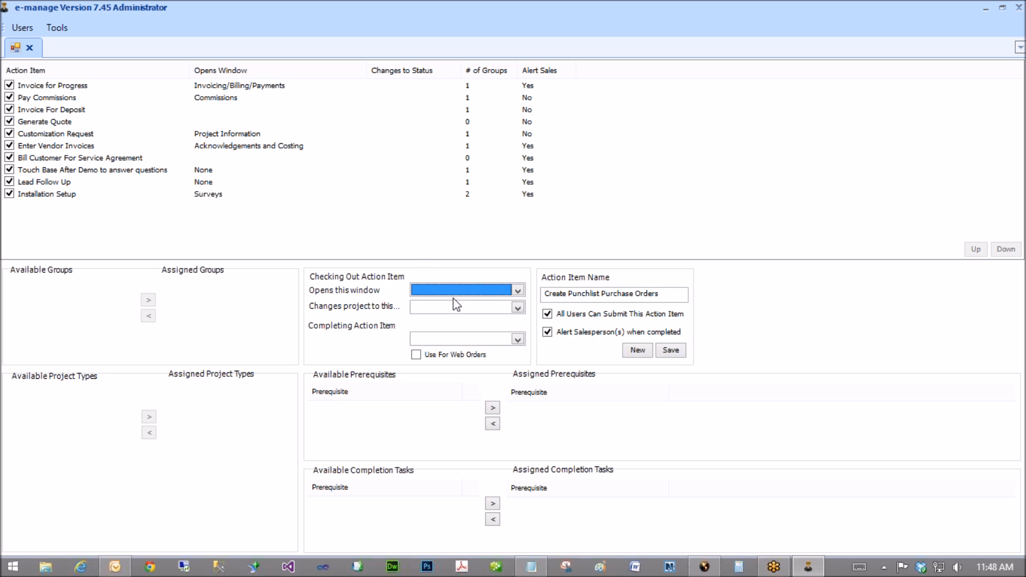
left_click(451, 298)
scroll(460, 331, "down", 2)
left_click(460, 347)
left_click(671, 351)
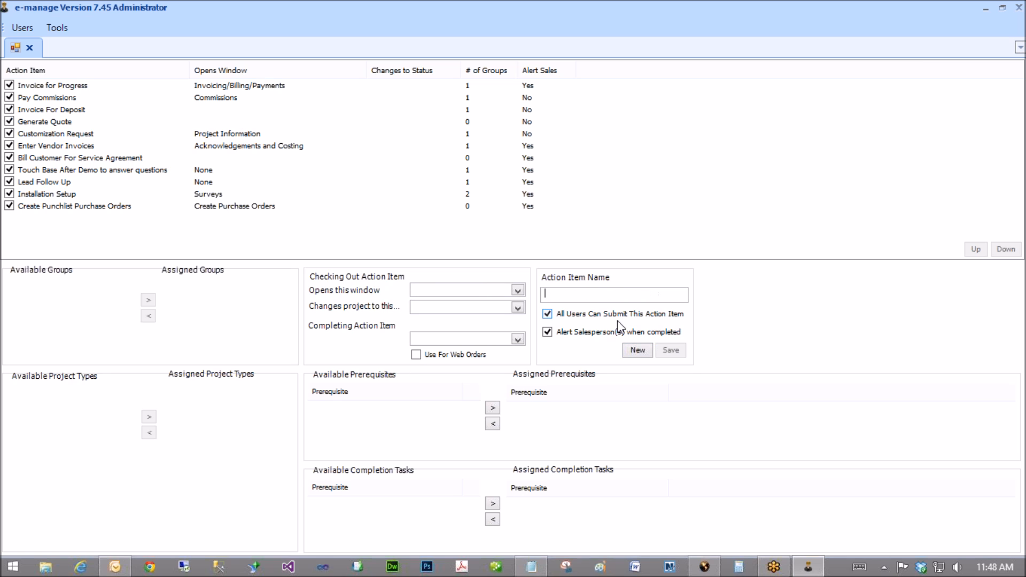
Assign the Customer Service group and the Other project type to the Create Punchlist Purchase Orders action item.
left_click(62, 209)
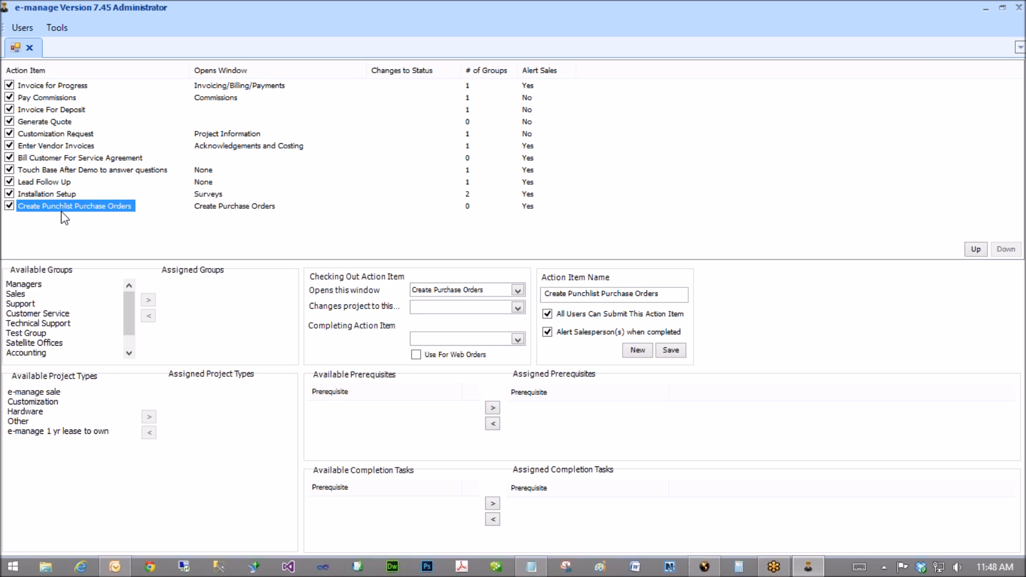
double_click(21, 316)
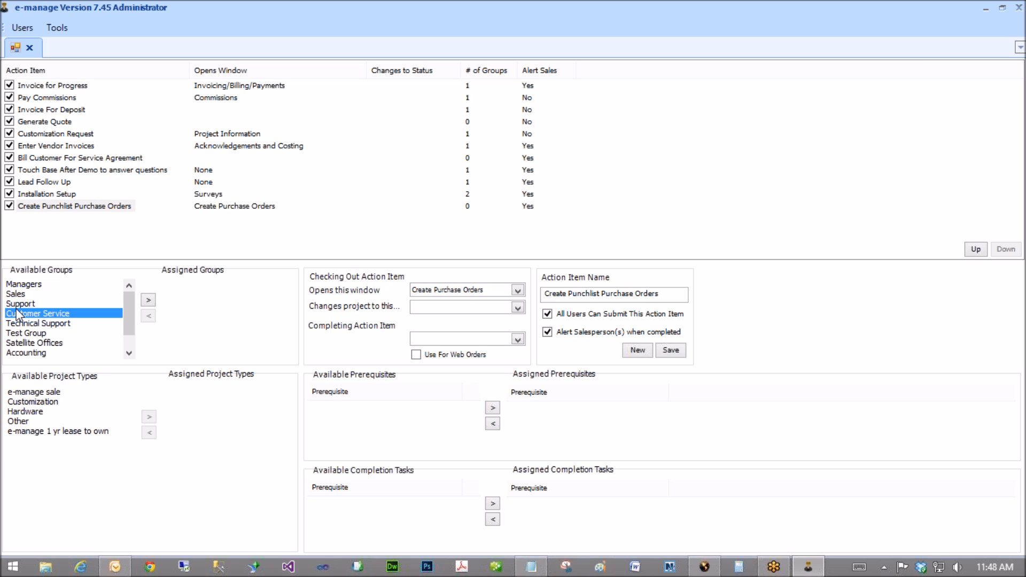
left_click(32, 393)
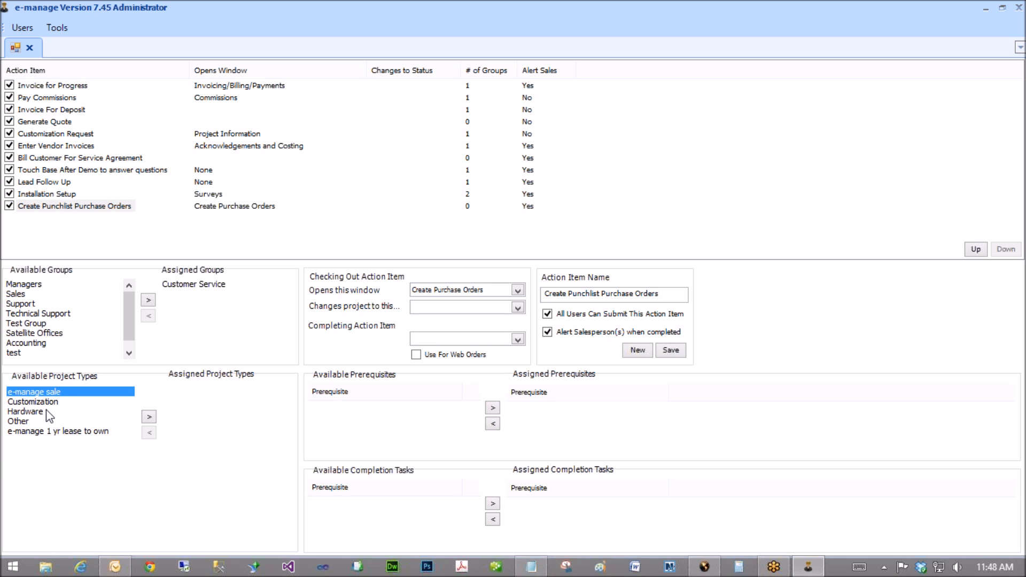
double_click(33, 422)
left_click(229, 393)
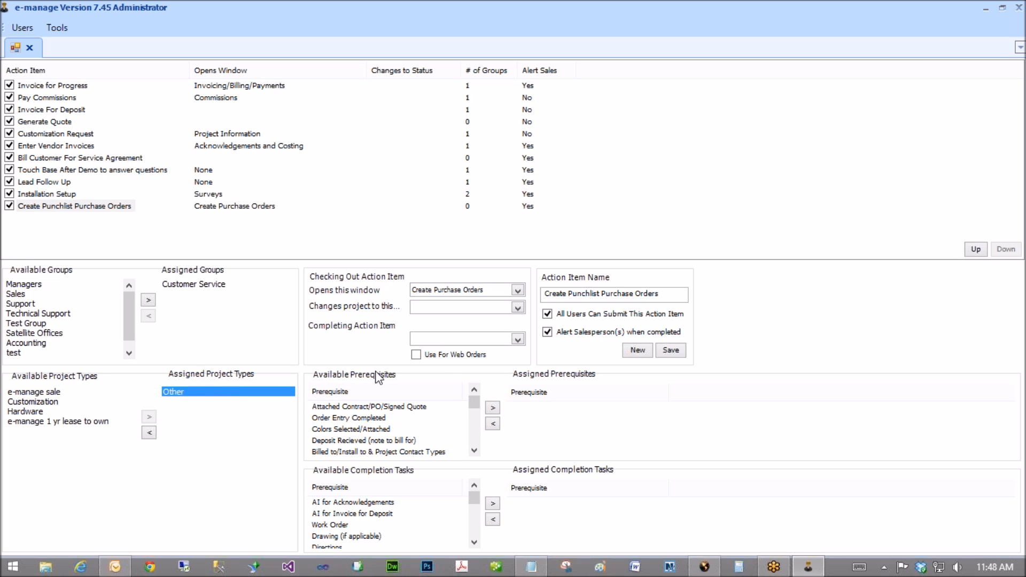
scroll(475, 406, "down", 3)
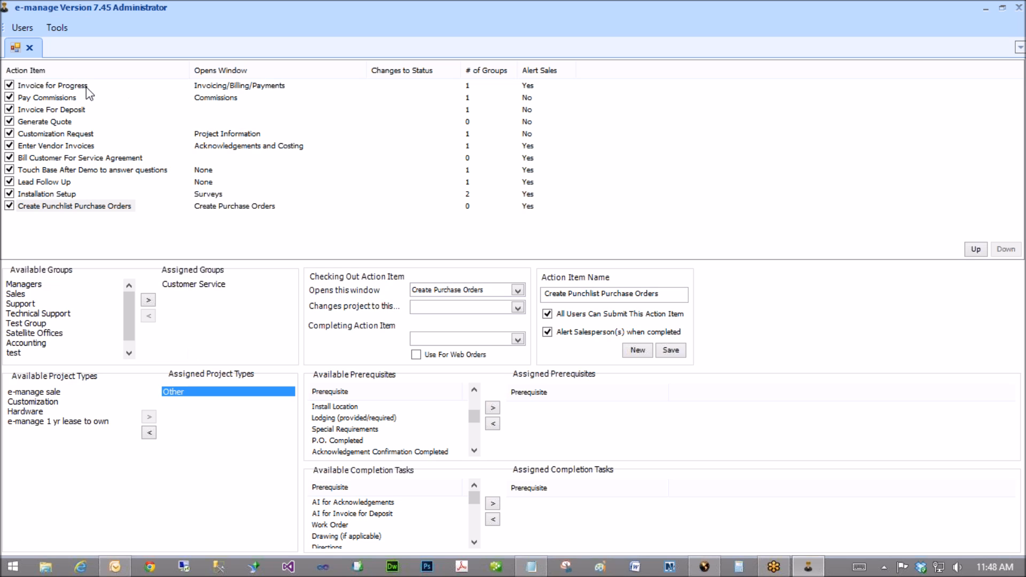
Open the Action Item Completion Tasks drop-down list setup for the Marketplace Software, LLC - HQ division in Corporate Division Configuration.
left_click(57, 29)
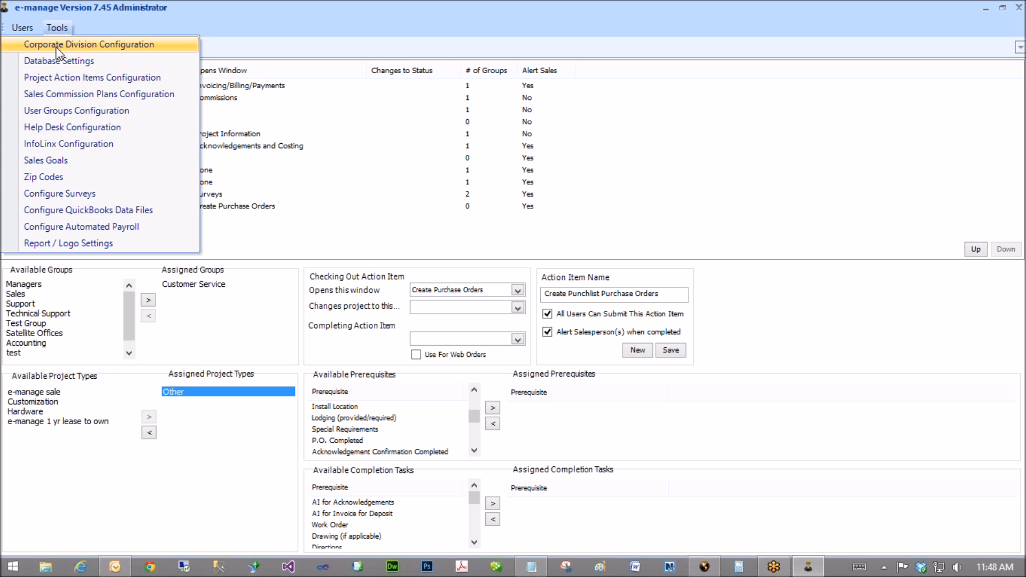
left_click(57, 48)
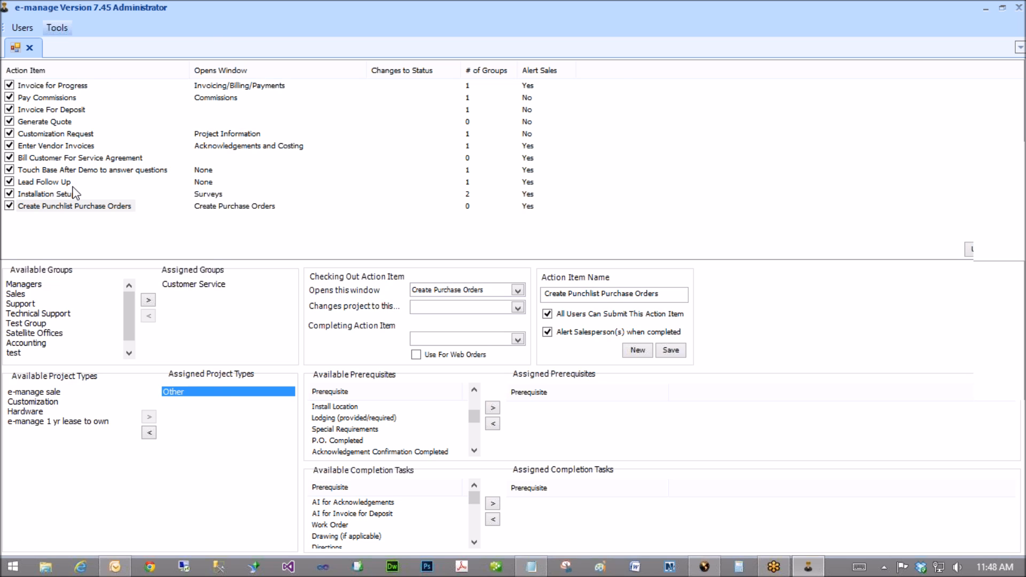
left_click(23, 94)
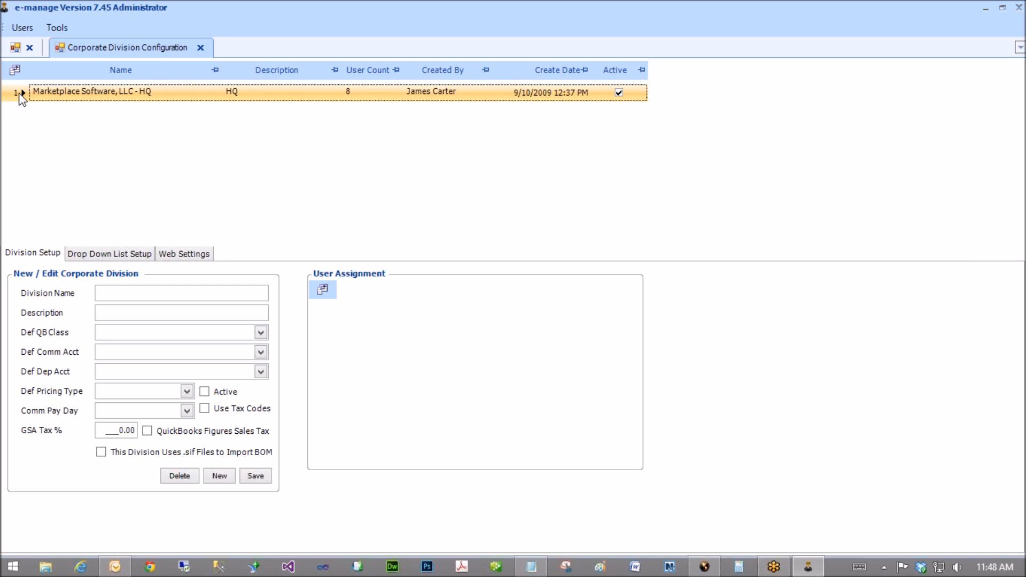
left_click(92, 254)
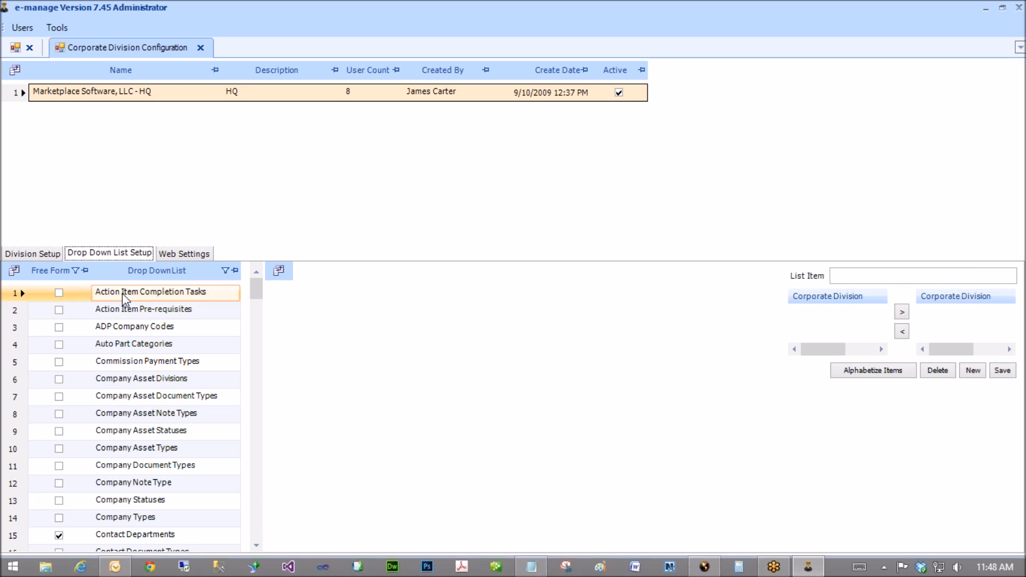
left_click(122, 293)
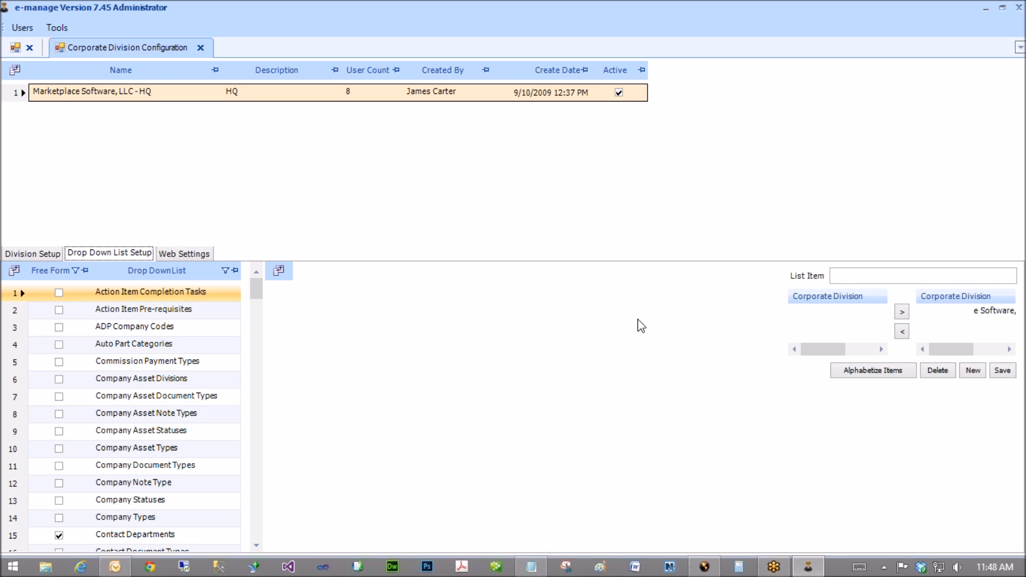
Add the list item "Change Order on PO to main order" to the Action Item Completion Tasks.
left_click(831, 275)
type("C")
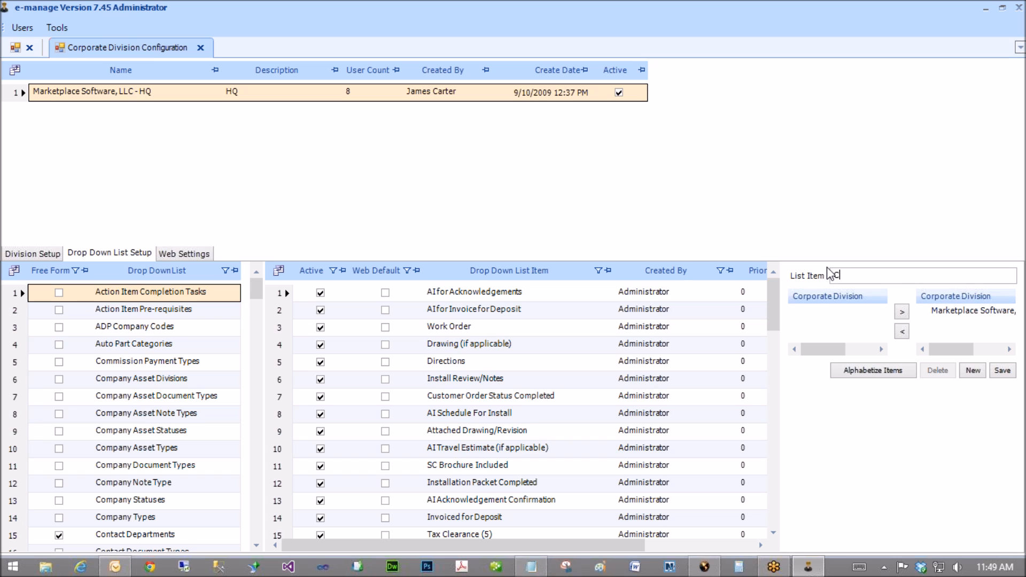
type("hange O")
type("rder Gr")
key("BackSpace")
key("BackSpace")
key("BackSpace")
type("oi")
key("BackSpace")
type("n Purchas")
key("BackSpace")
key("BackSpace")
key("BackSpace")
key("BackSpace")
key("BackSpace")
key("BackSpace")
type("O to main order")
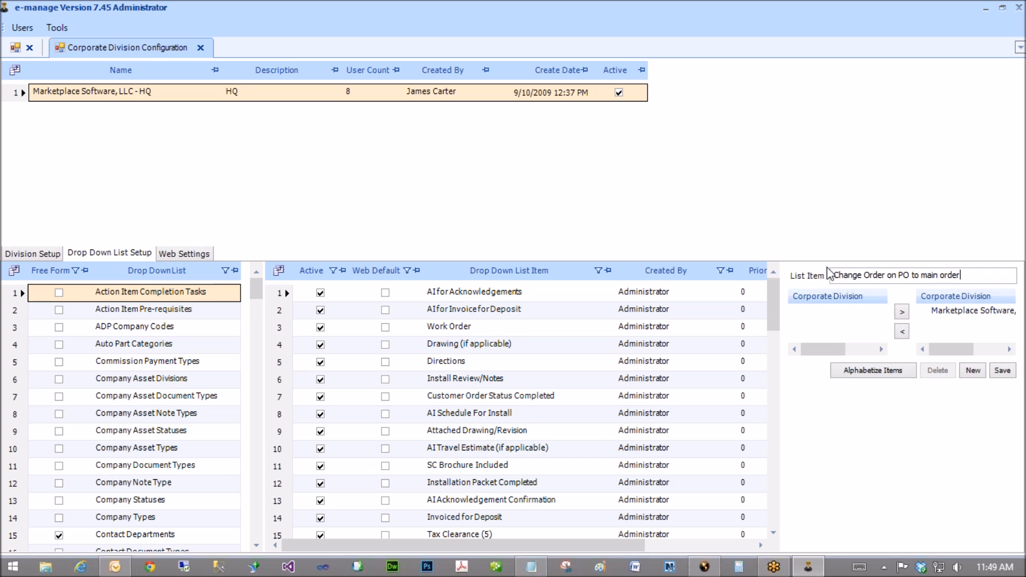
key("Return")
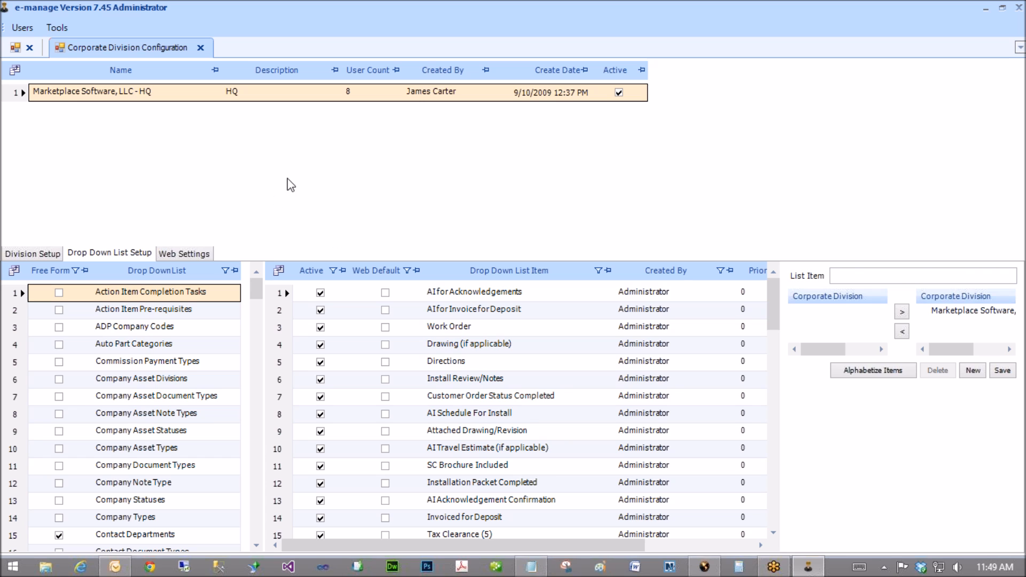
Assign the completion task Change Order on PO to main order to Create Punchlist Purchase Orders for the Other project type.
left_click(15, 48)
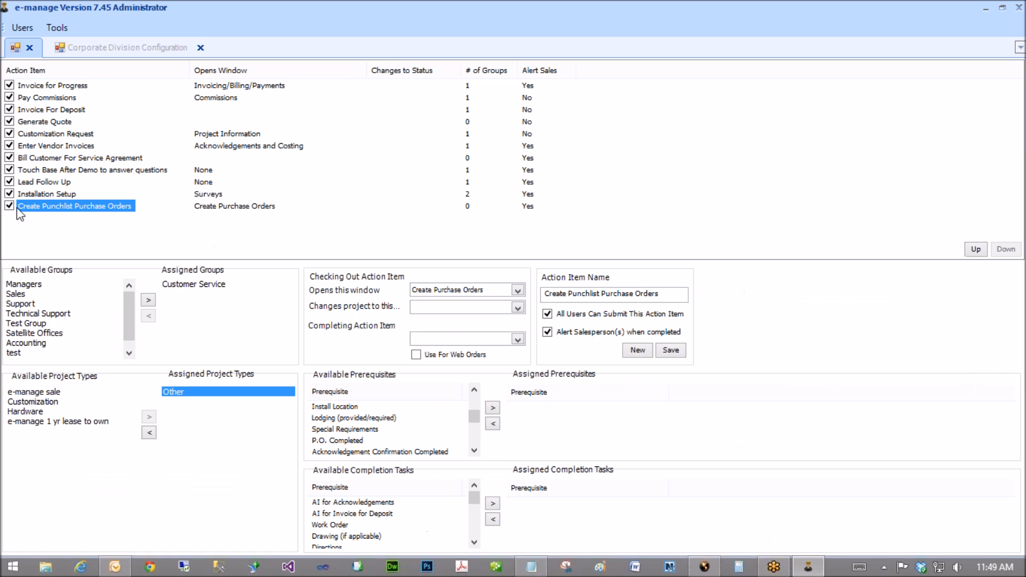
left_click(60, 194)
left_click(56, 207)
left_click(181, 392)
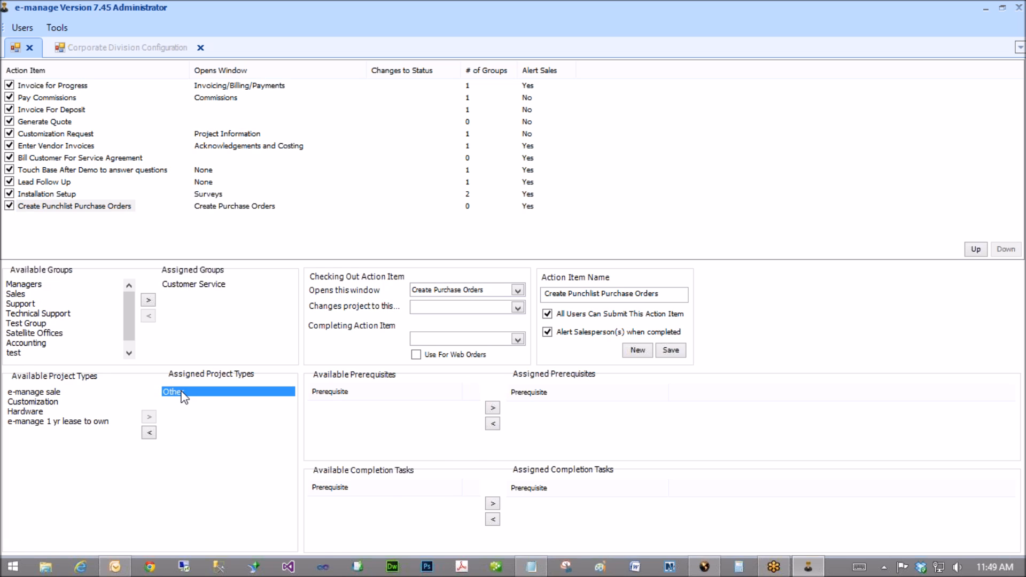
left_click_drag(474, 501, 474, 532)
left_click(361, 537)
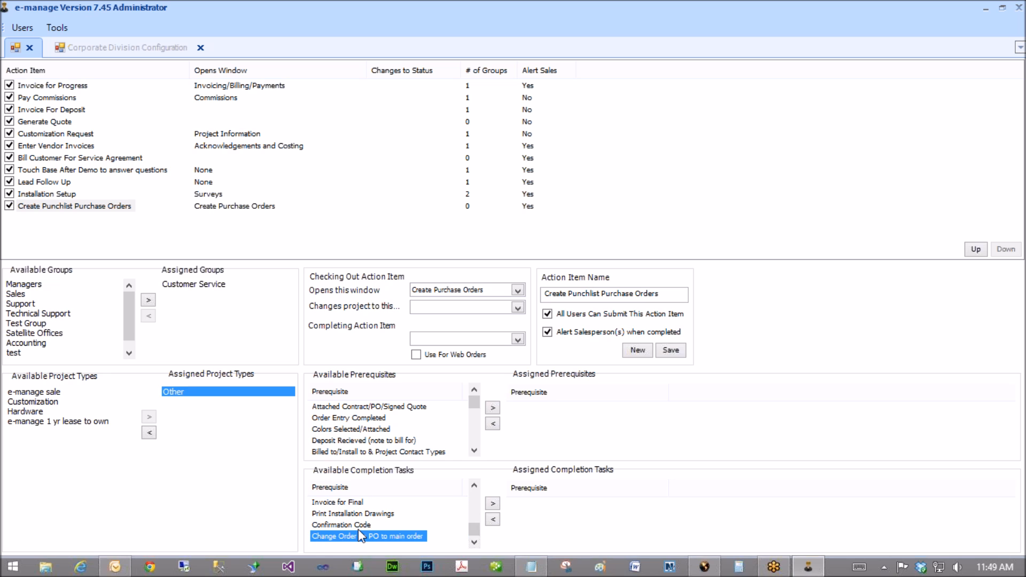
left_click(493, 505)
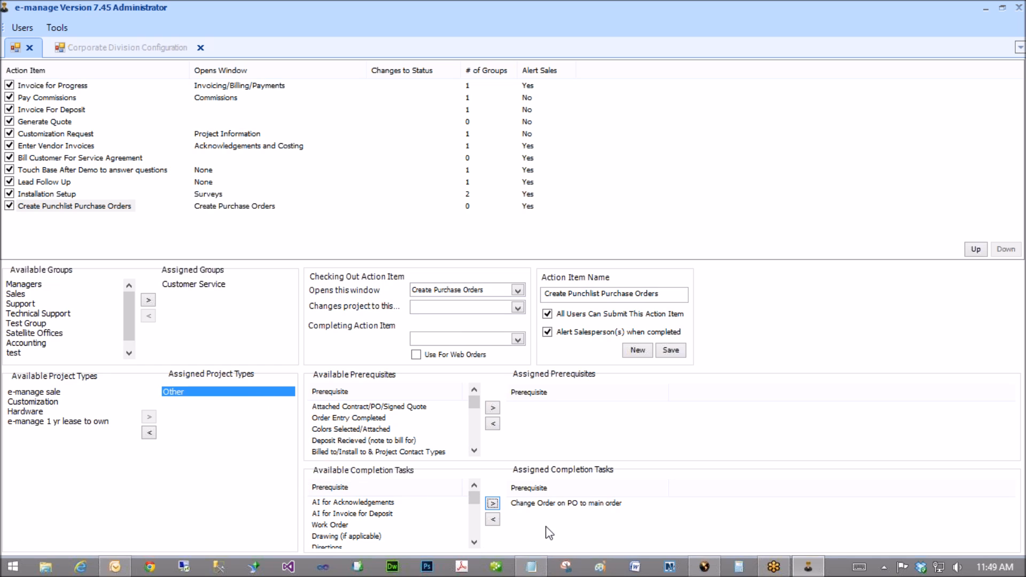
Add the list item "Supply Main Order Name" to the Action Item Pre-requisites drop-down list in Corporate Division Configuration.
left_click(558, 505)
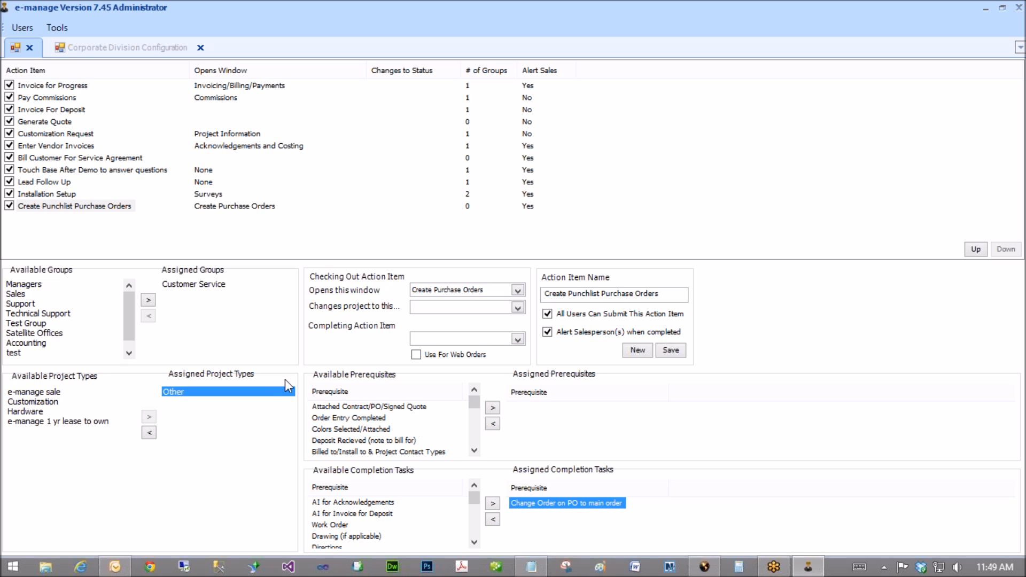
left_click(79, 52)
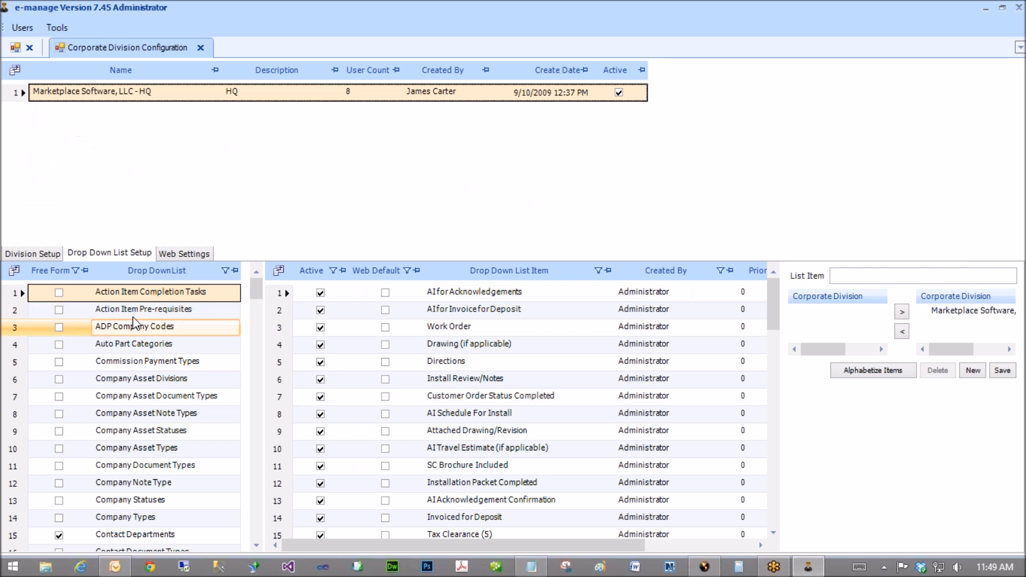
left_click(138, 310)
type("Supply Order Item")
key("BackSpace")
key("BackSpace")
key("BackSpace")
key("BackSpace")
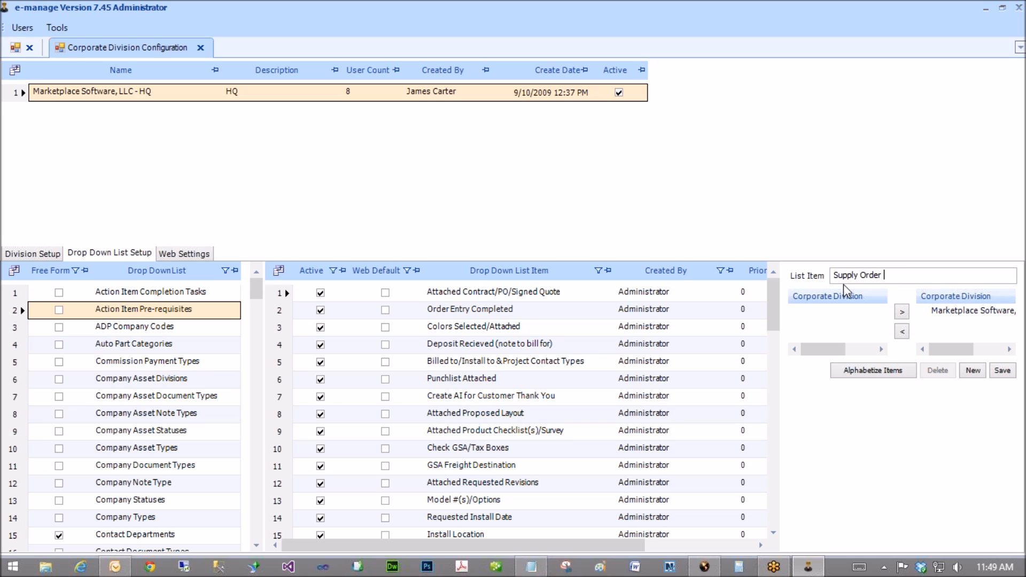
key("BackSpace")
key("BackSpace")
key("BackSpace")
key("BackSpace")
type("Main Order Nam e")
left_click(1004, 373)
Assign the prerequisite Supply Main Order Name to Create Punchlist Purchase Orders for the Other project type.
left_click(16, 47)
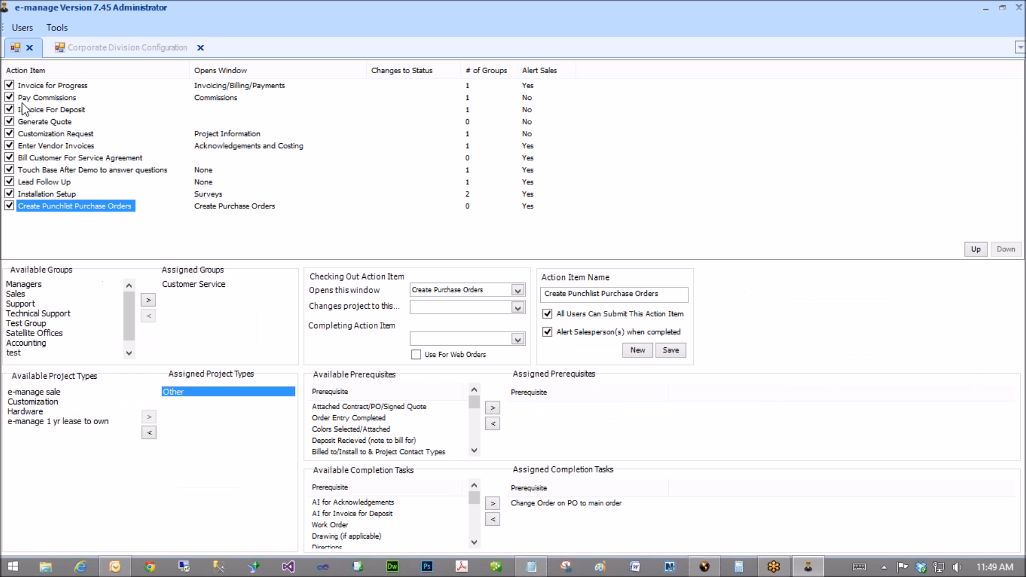
left_click(48, 194)
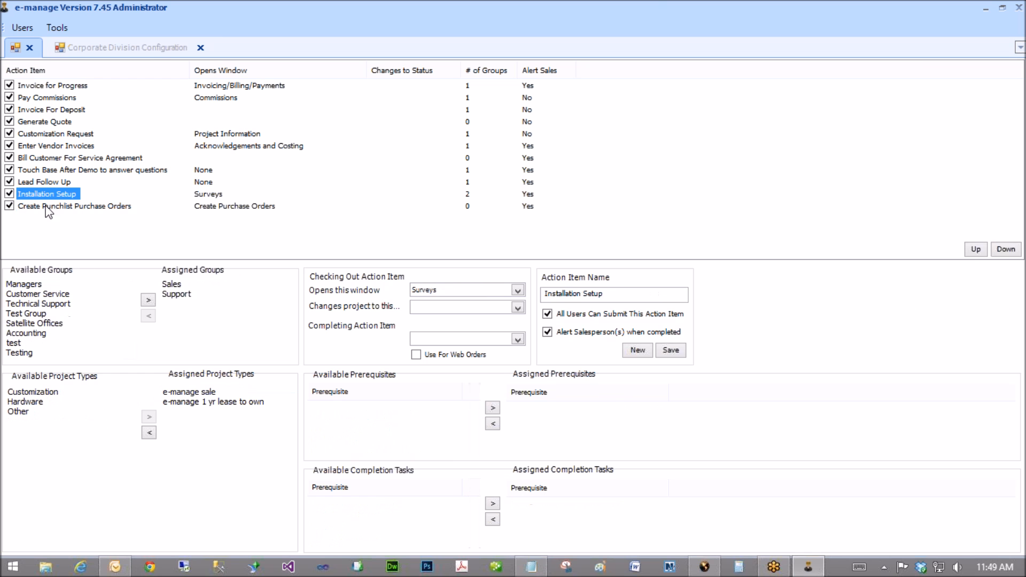
key("Down")
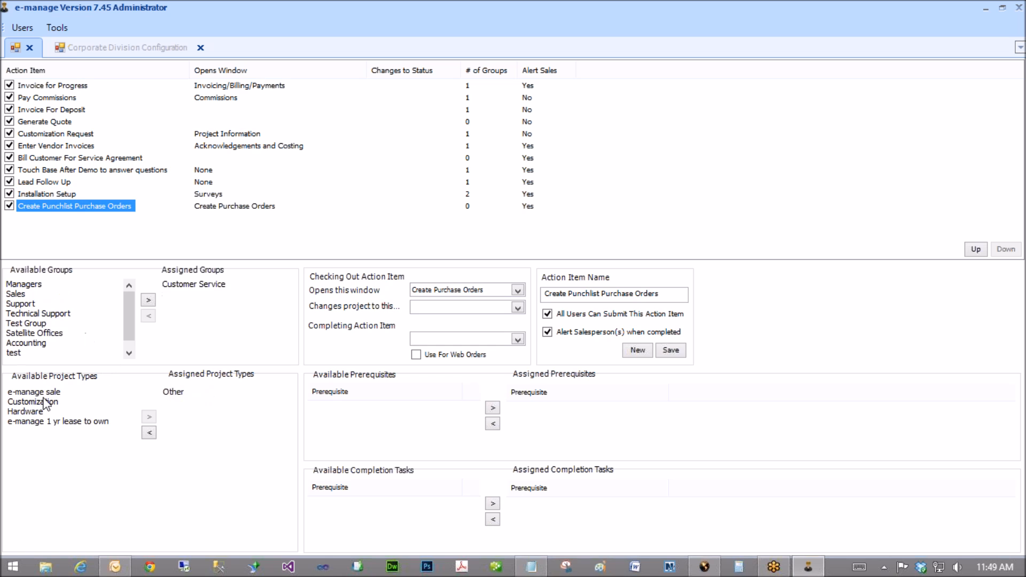
left_click(175, 392)
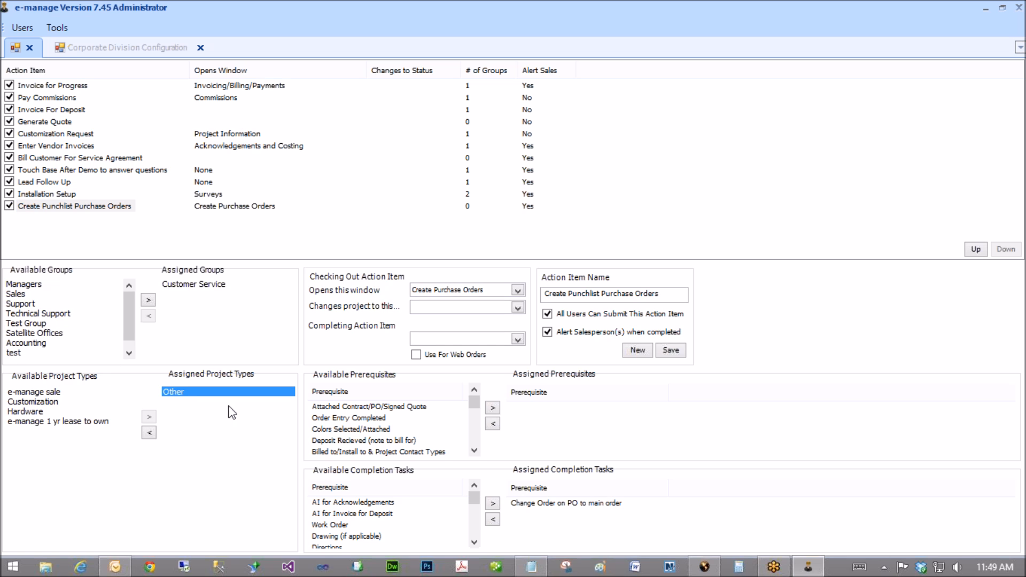
left_click_drag(474, 406, 474, 447)
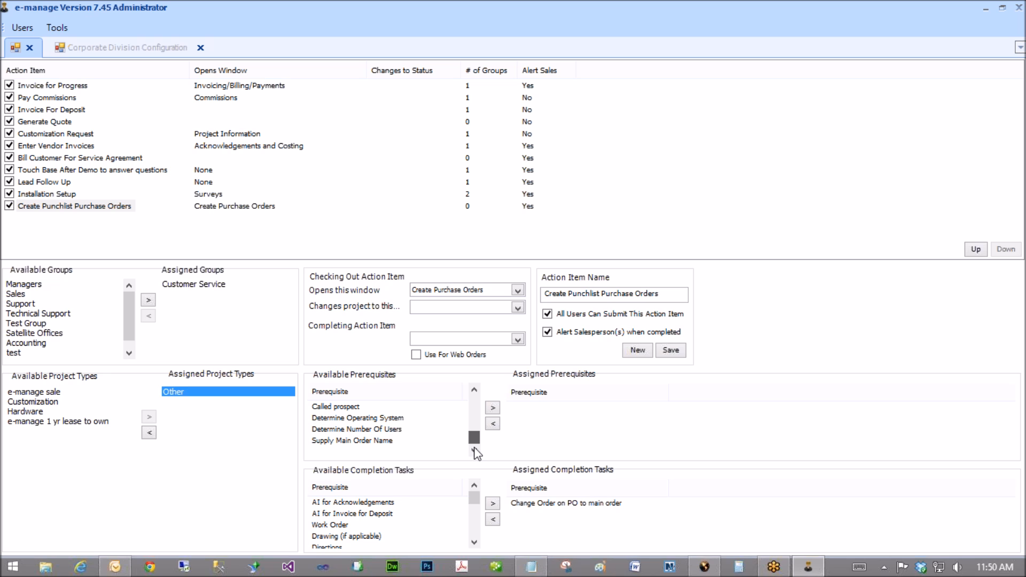
left_click(373, 440)
left_click(493, 410)
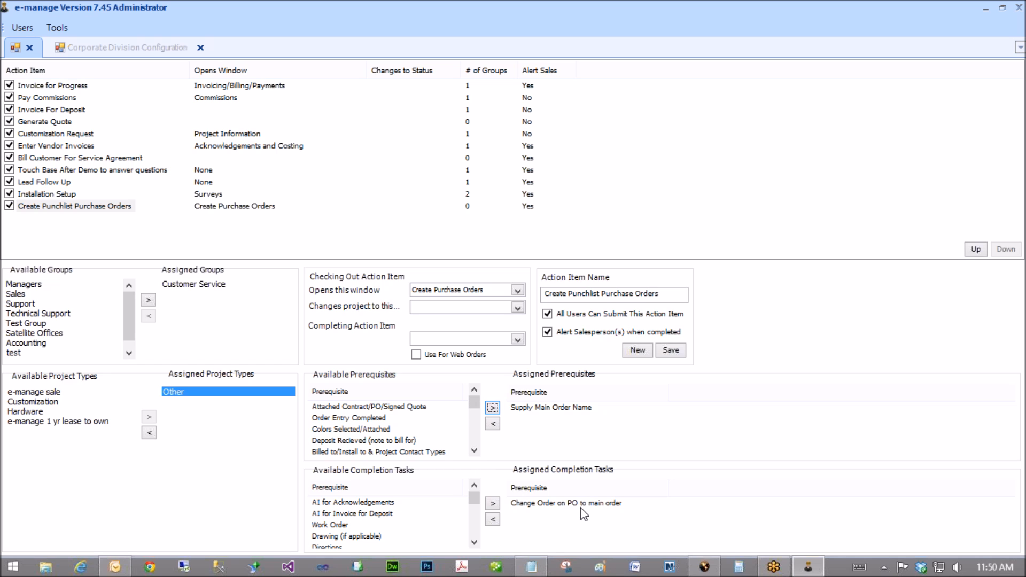
left_click(563, 410)
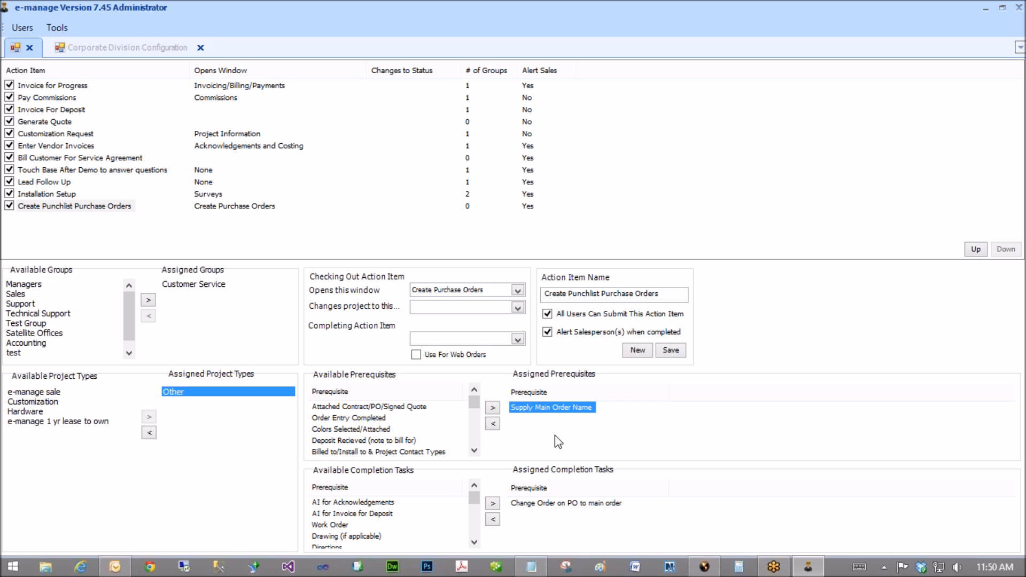
Review the Action Item Pre-requisites list and the prerequisite and completion task assigned to Create Punchlist Purchase Orders for the Other project type.
left_click(97, 51)
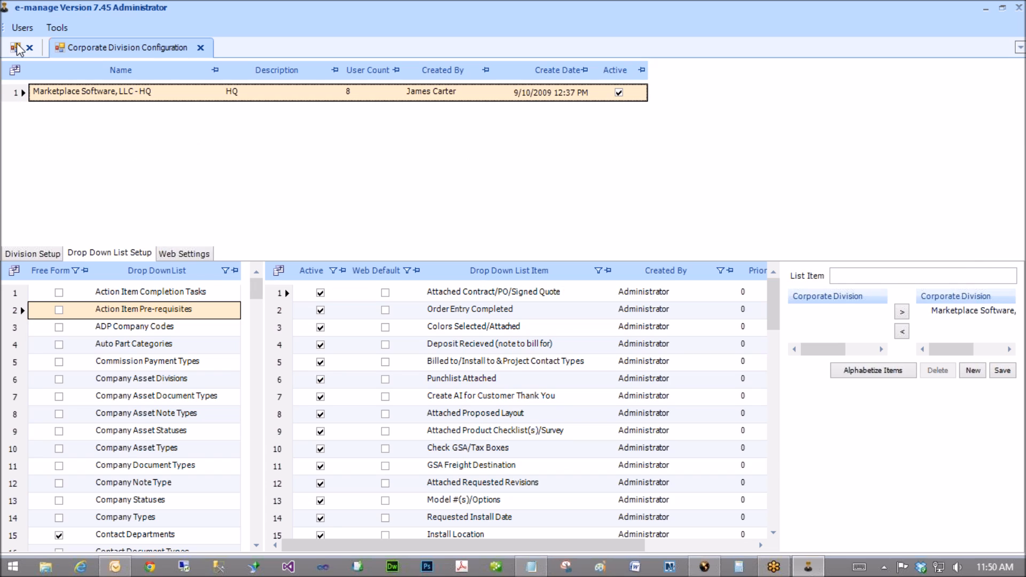
left_click(17, 47)
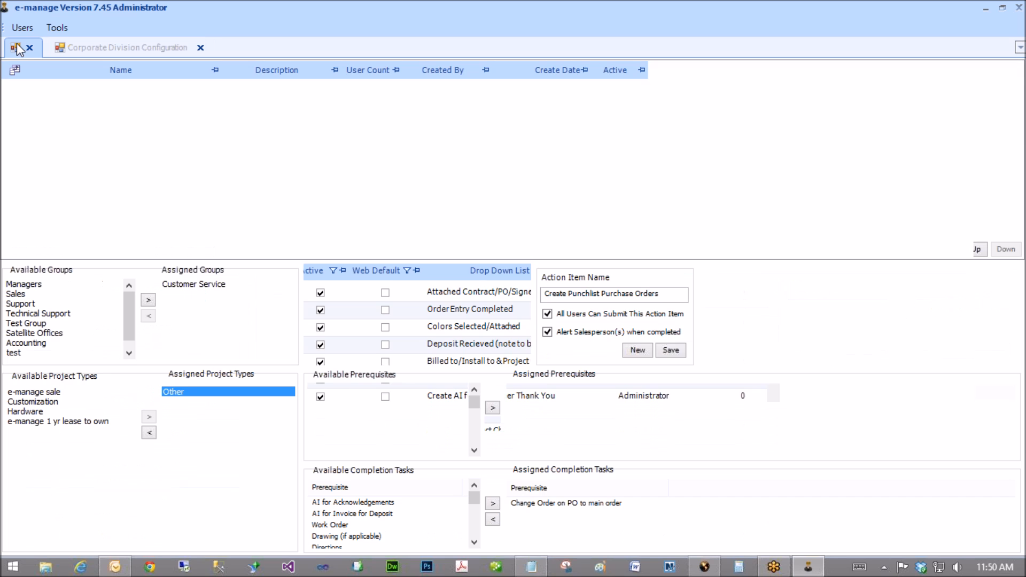
left_click(78, 47)
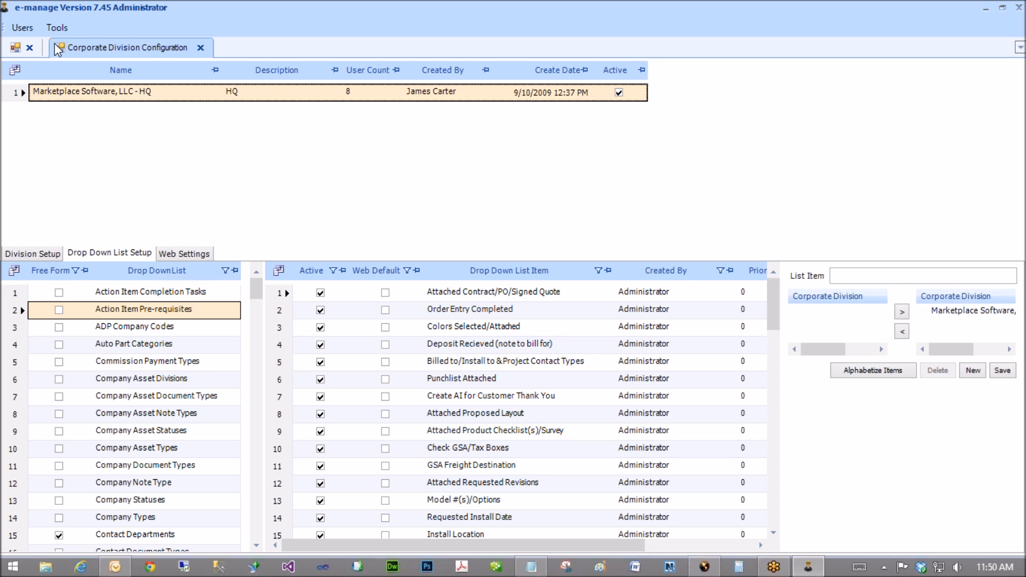
left_click(15, 48)
left_click(81, 48)
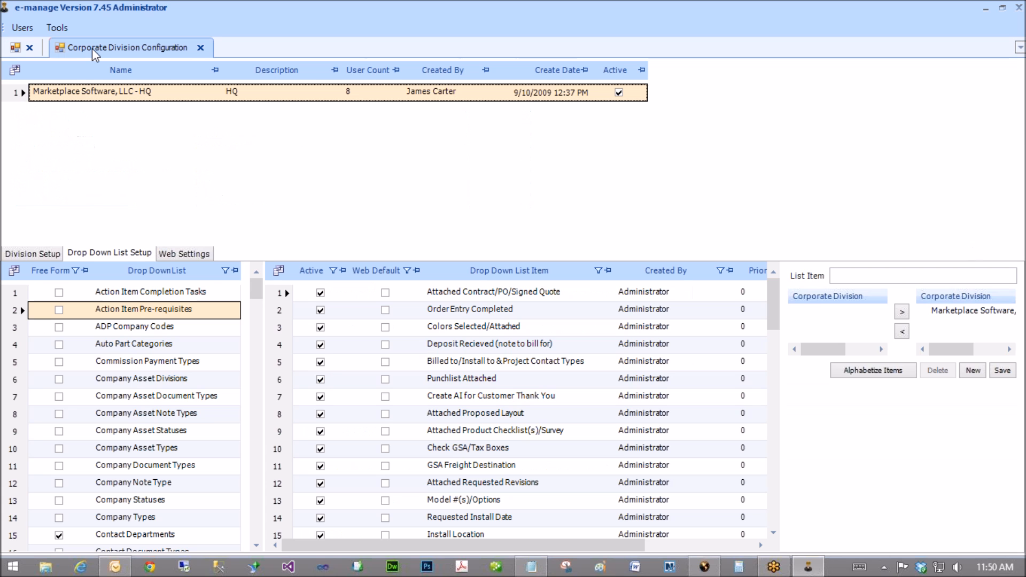
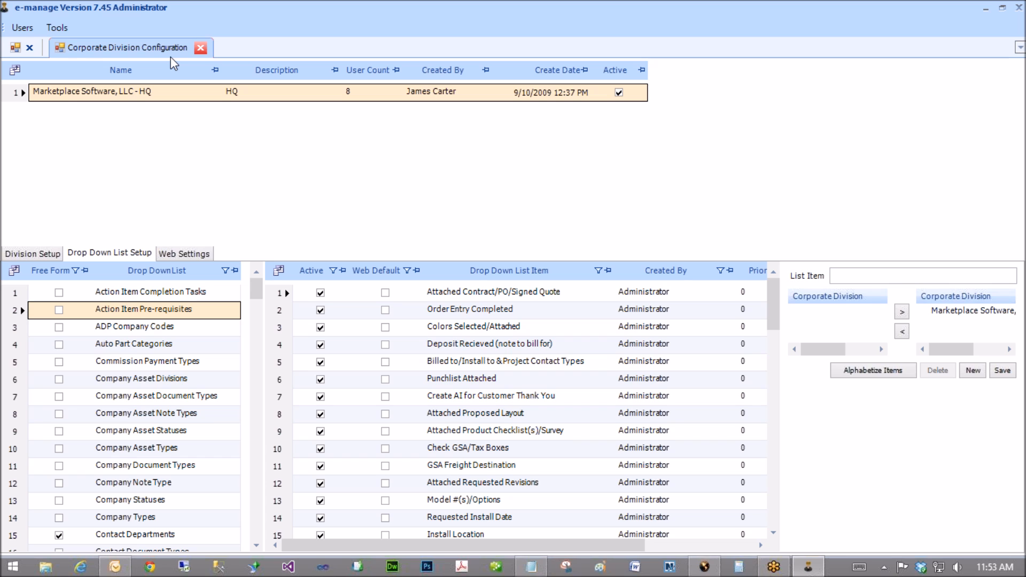
left_click(16, 47)
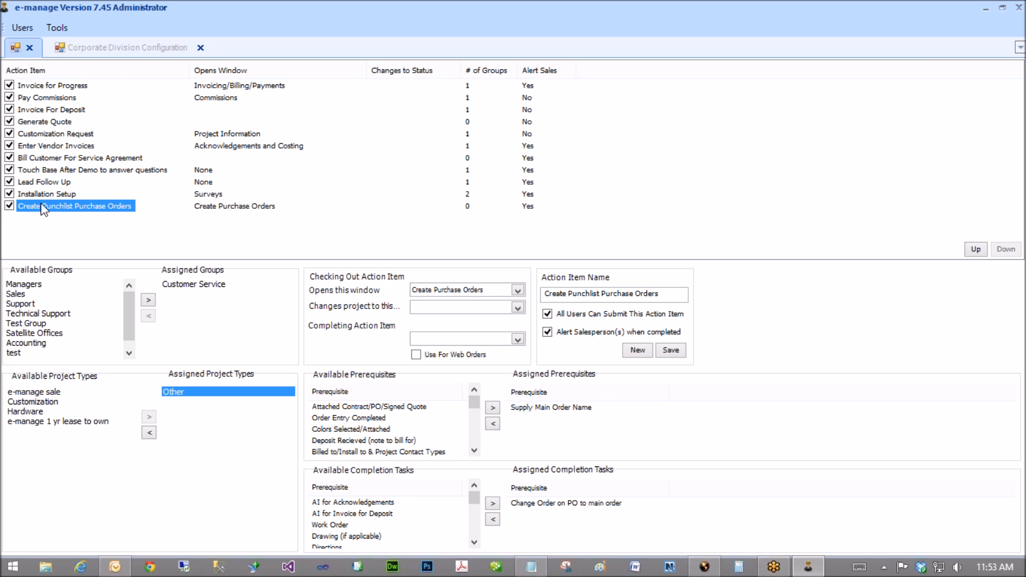
left_click(187, 394)
mouse_move(474, 402)
left_mouse_down()
mouse_move(476, 448)
mouse_move(477, 406)
left_mouse_up()
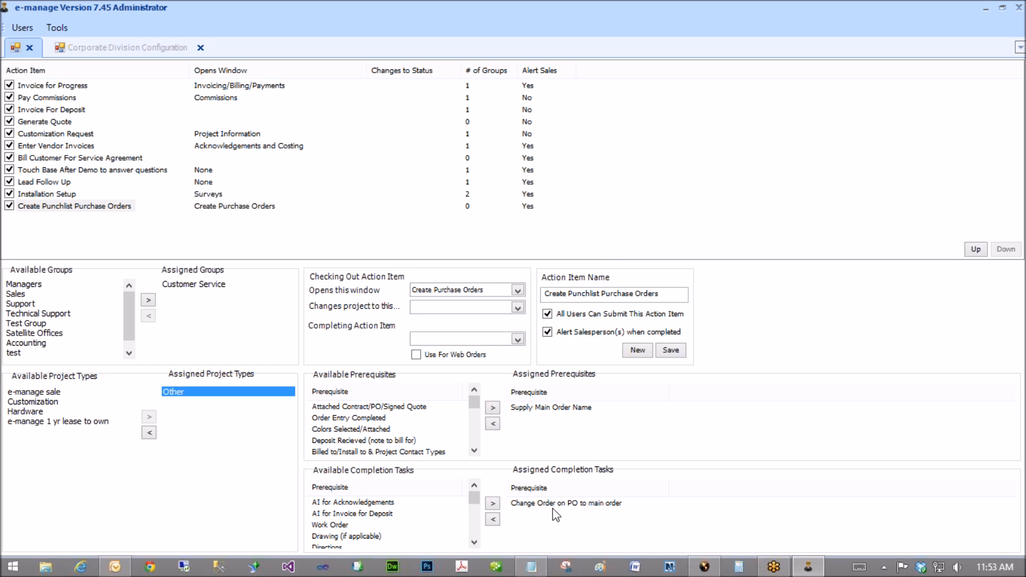
left_click(555, 410)
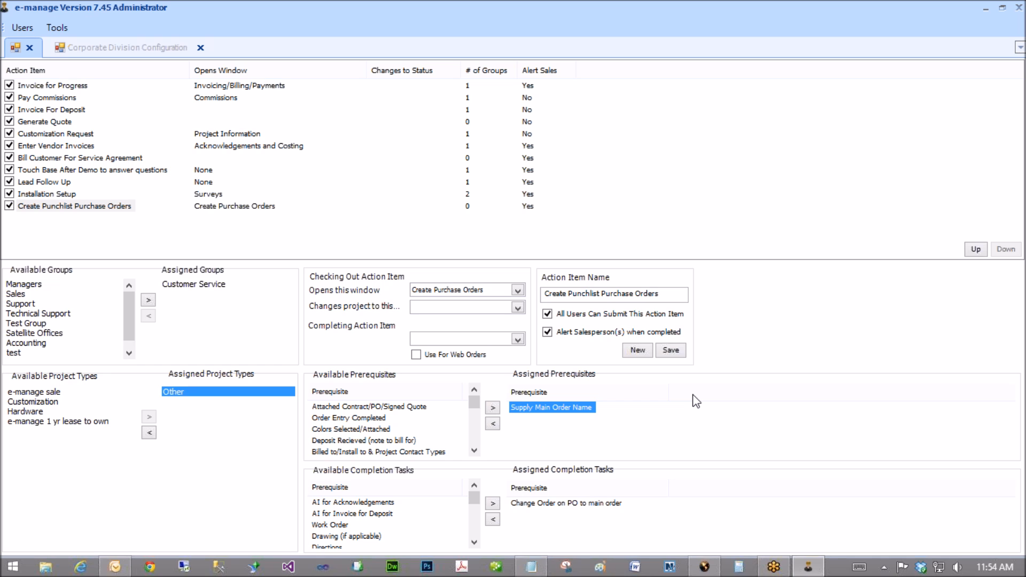
left_click(1011, 188)
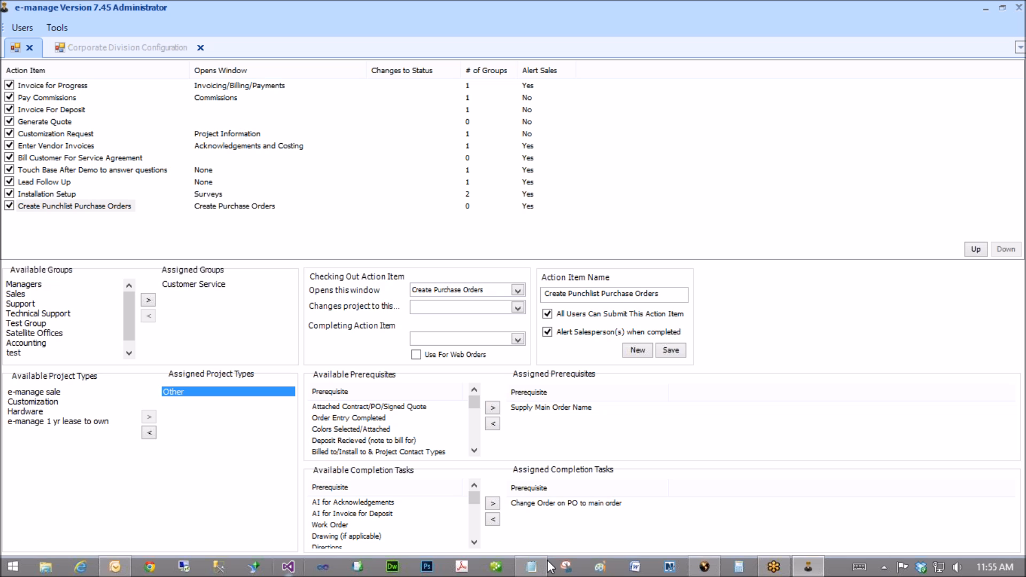
Switch to e-manage One and open the batch entry window for journal costs.
left_click(704, 570)
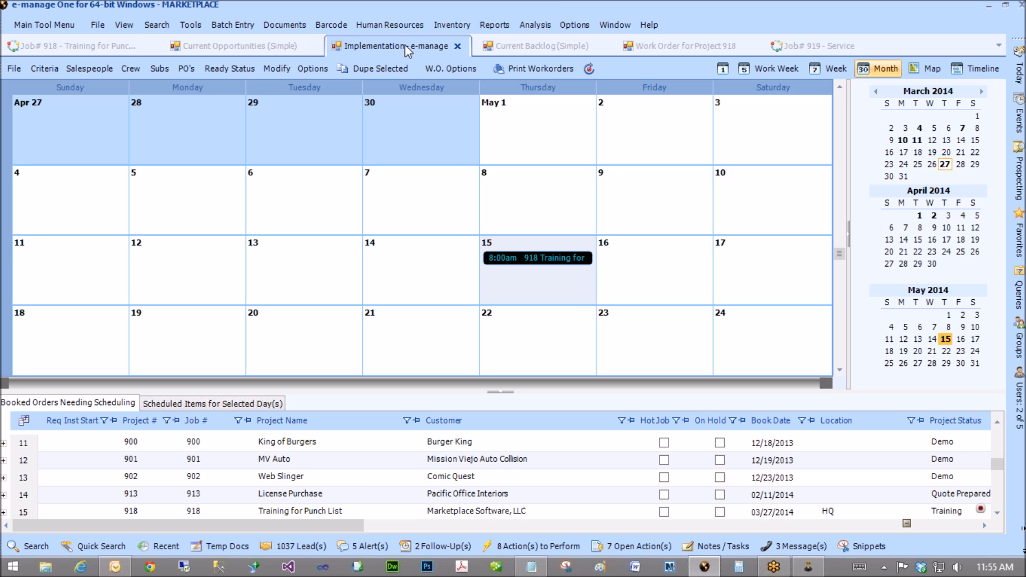
left_click(242, 25)
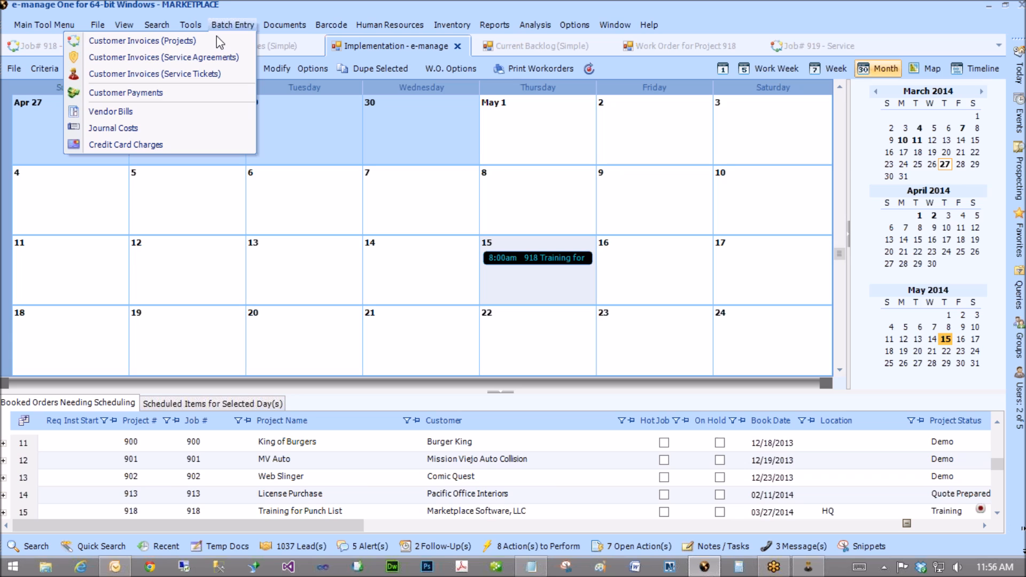
left_click(129, 131)
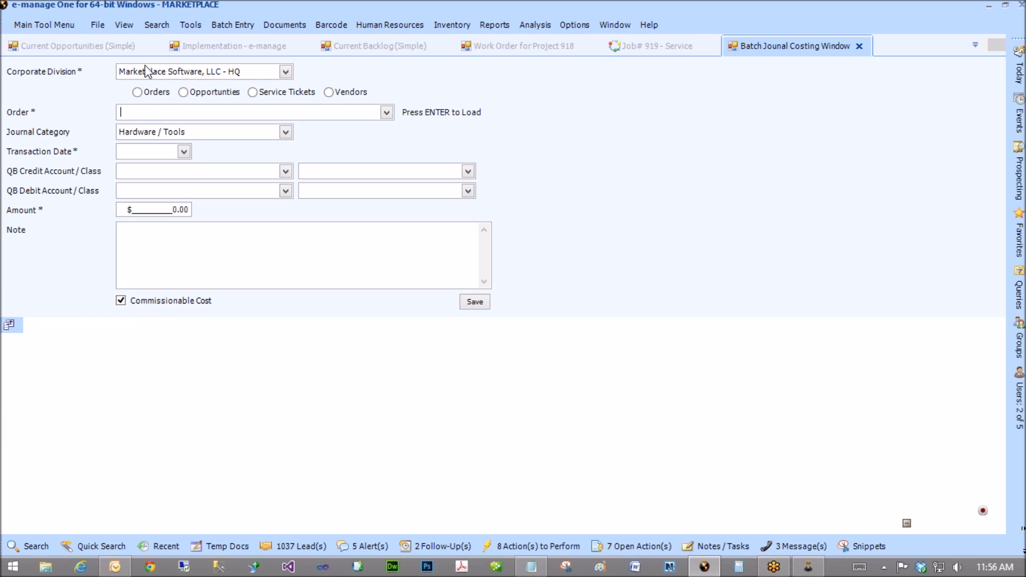
Load the 919 Service order into the batch journal cost entry, keeping Hardware / Tools as the journal category.
left_click(159, 92)
left_click(162, 114)
type("919")
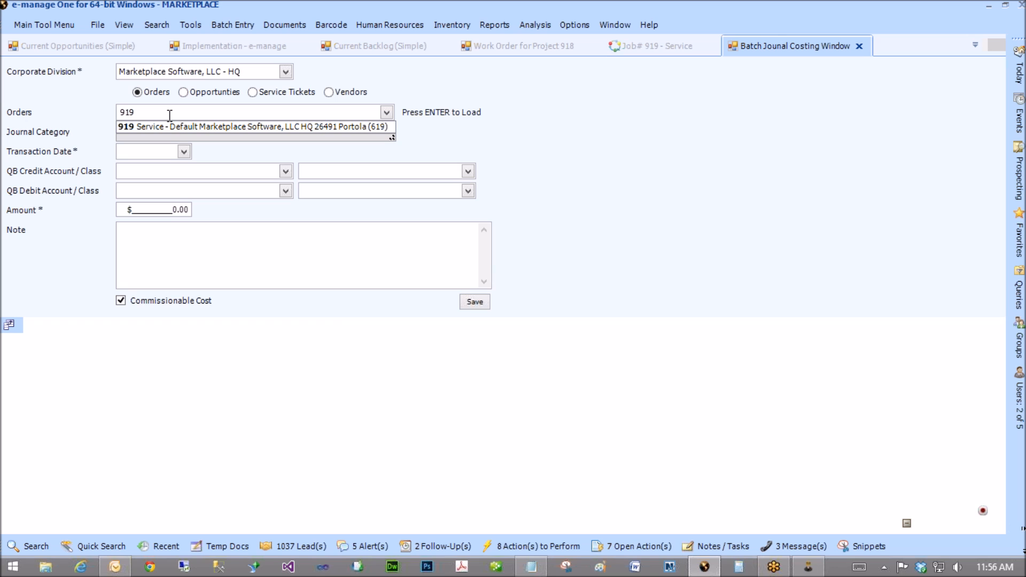
left_click(160, 126)
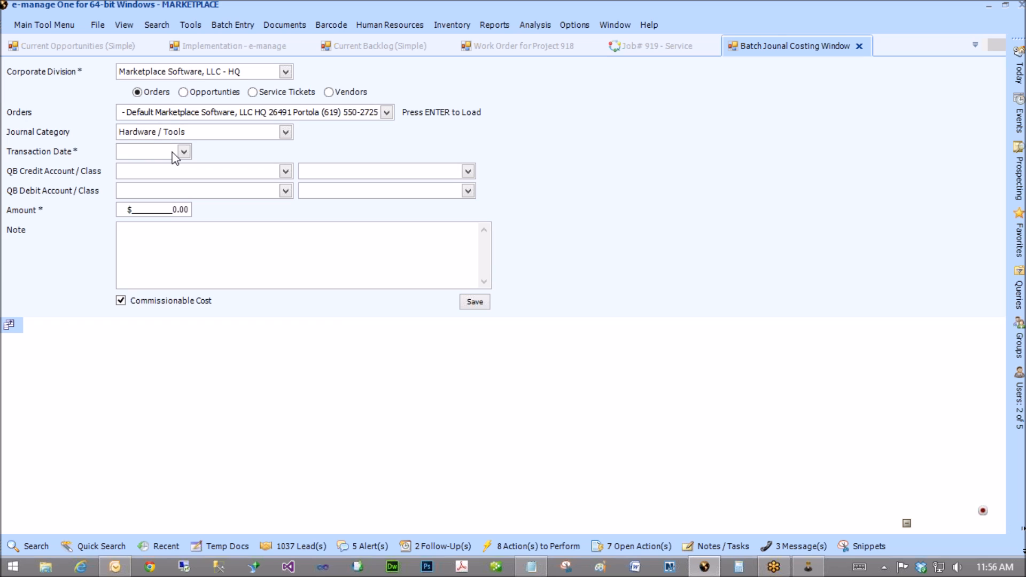
left_click(200, 138)
left_click(181, 133)
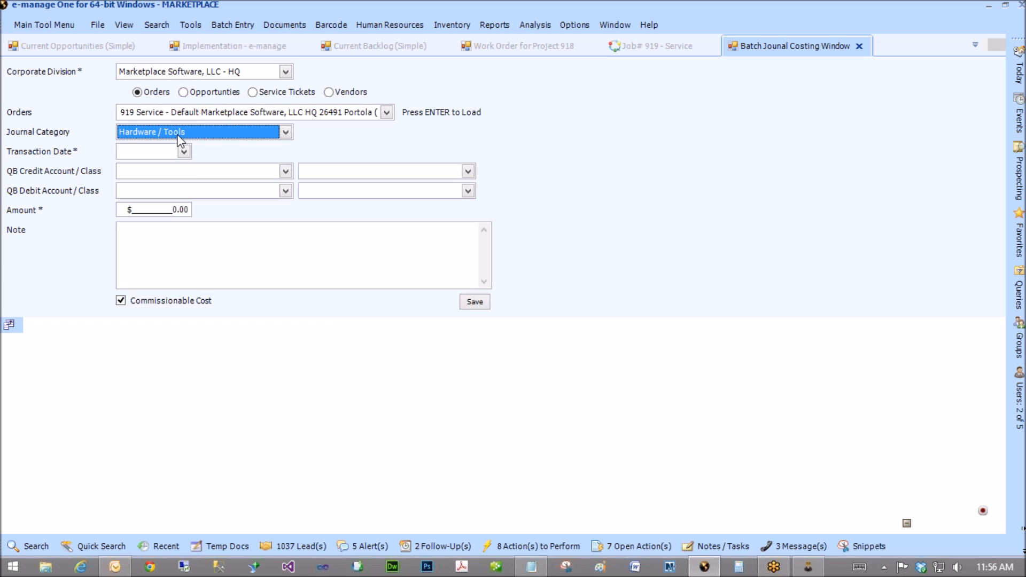
Set the journal cost's transaction date to 03/27/2014 and its amount to $100.00, and save the entry.
left_click(184, 153)
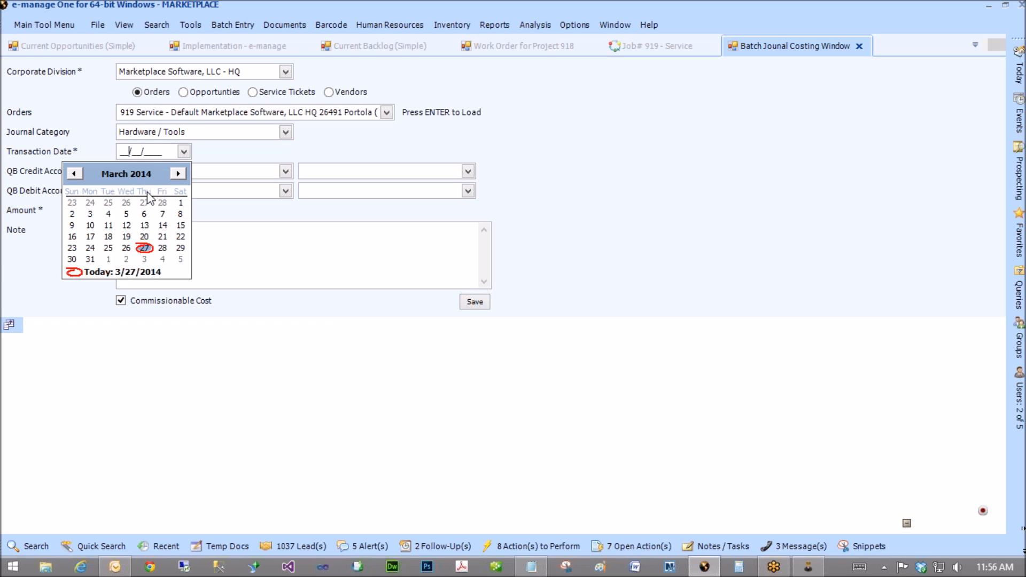
left_click(145, 248)
left_click_drag(119, 211, 260, 208)
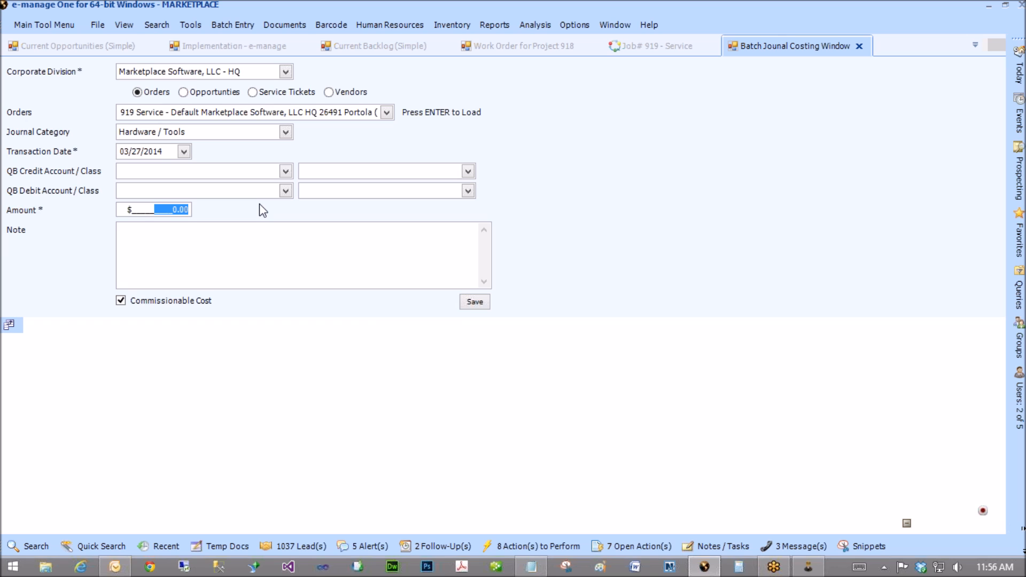
type("100.")
double_click(183, 209)
left_click(150, 189)
left_click(149, 173)
left_click(197, 172)
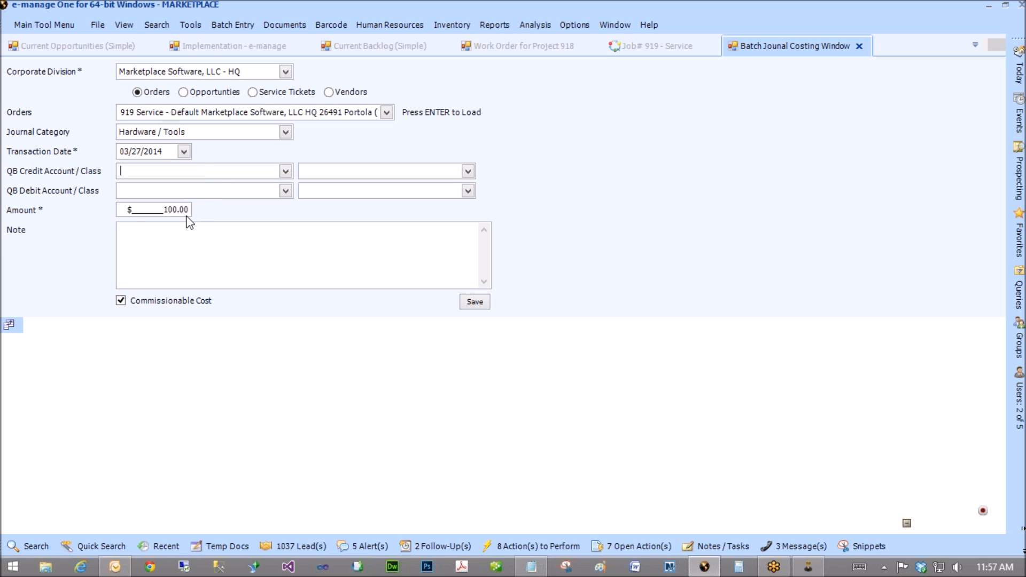
left_click(129, 214)
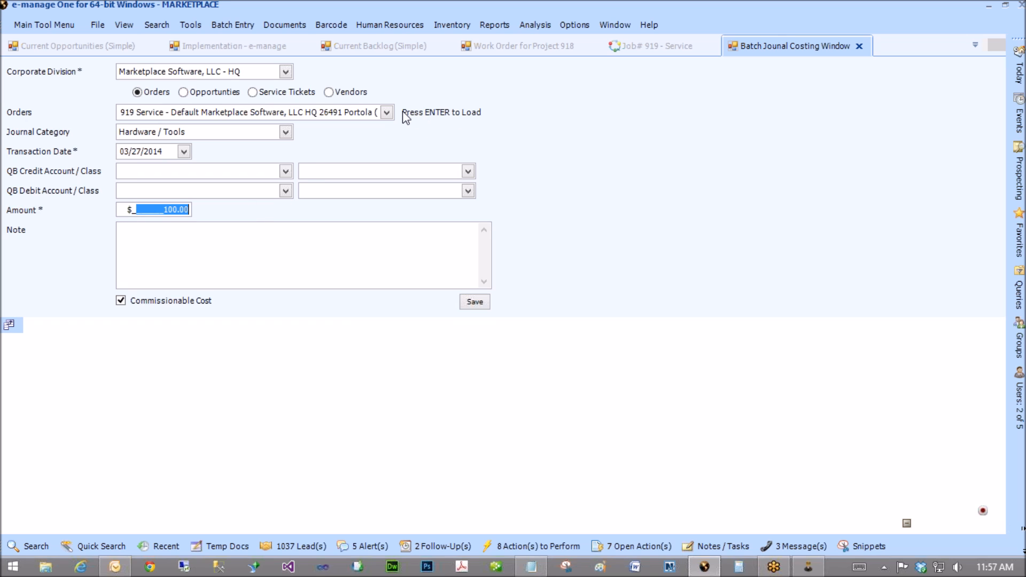
left_click(377, 113)
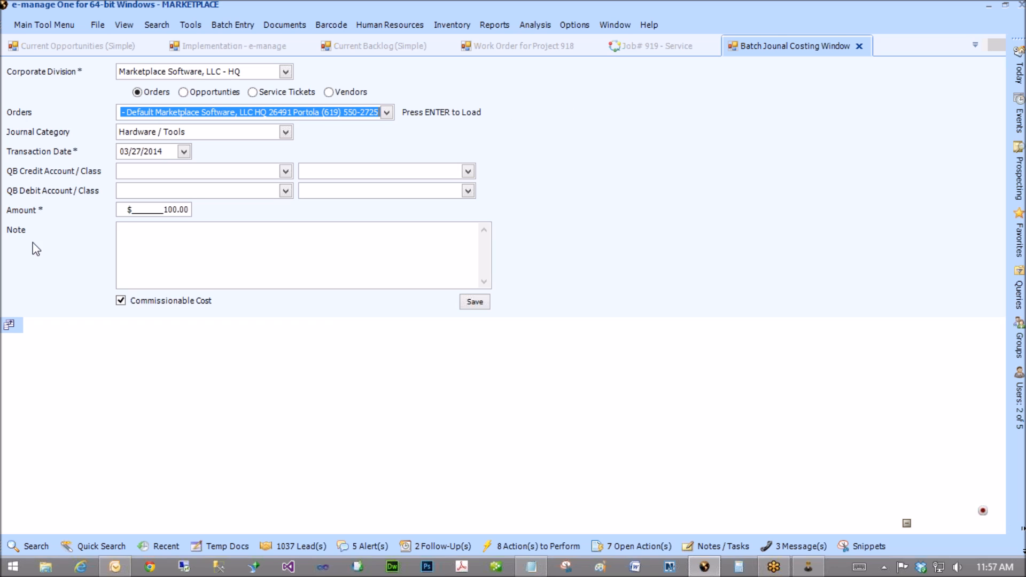
left_click(479, 301)
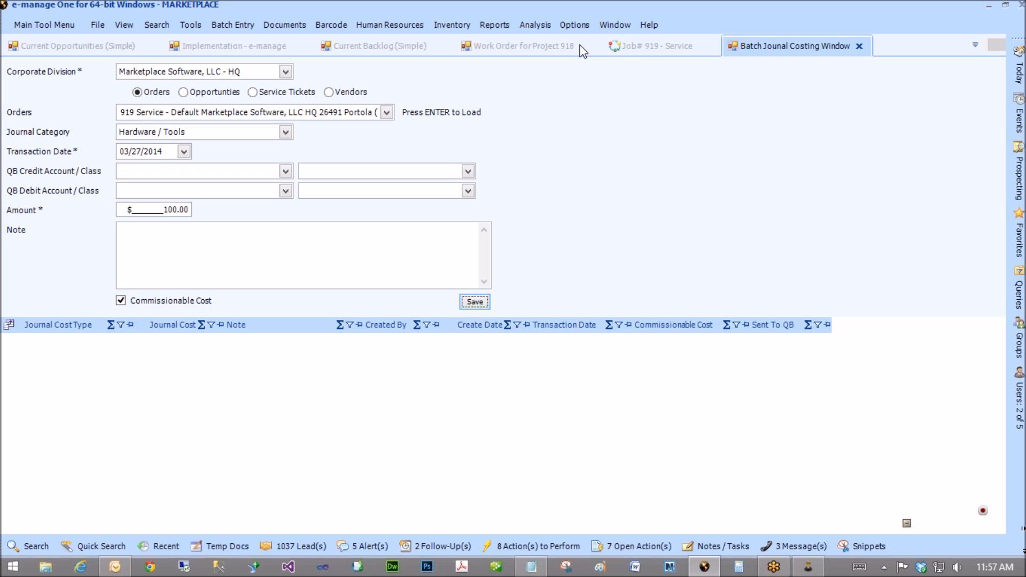
Open the Final Profit module of Job# 919 - Service and enlarge its Journal Costs section.
left_click(636, 47)
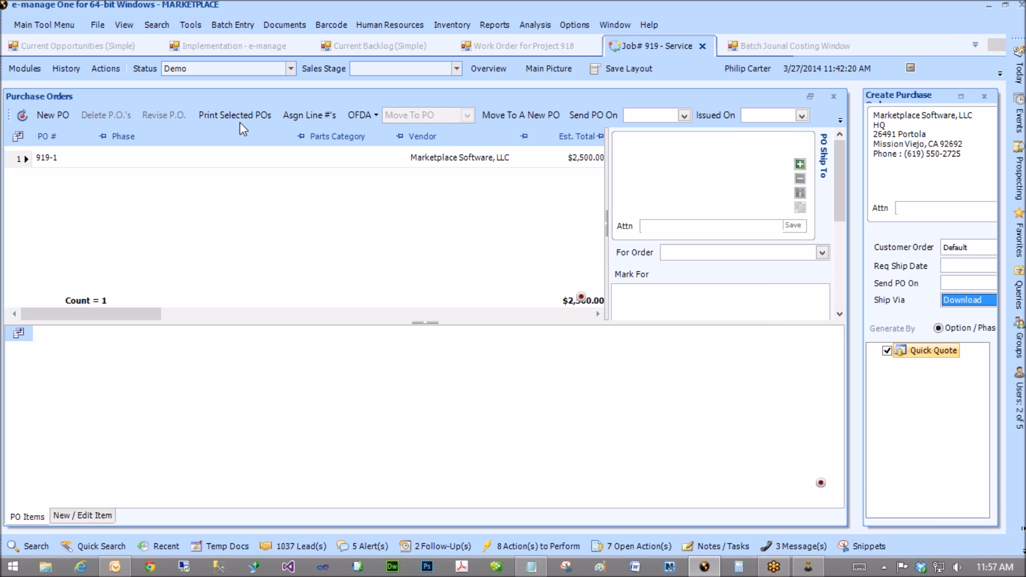
left_click(28, 69)
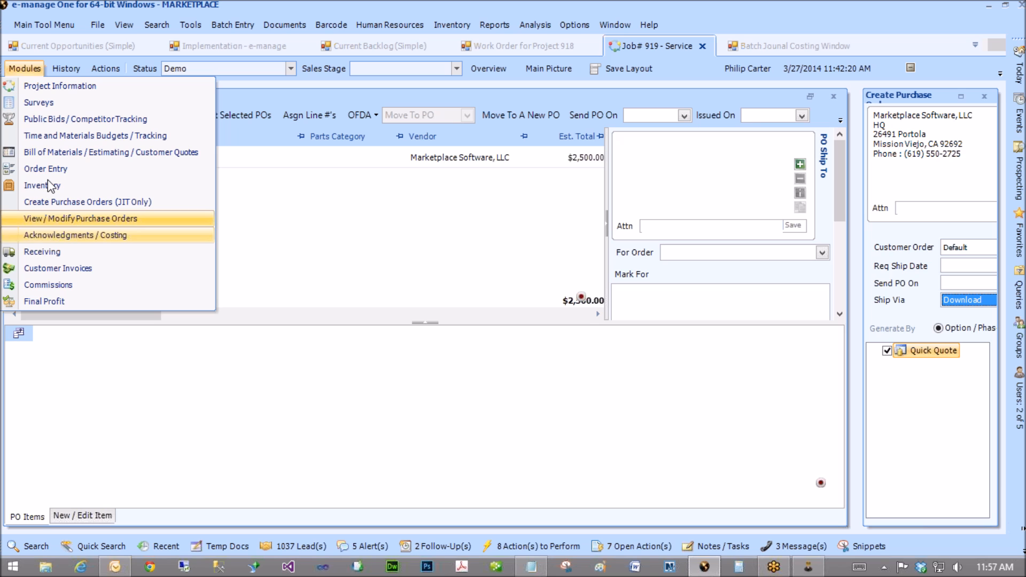
left_click(298, 319)
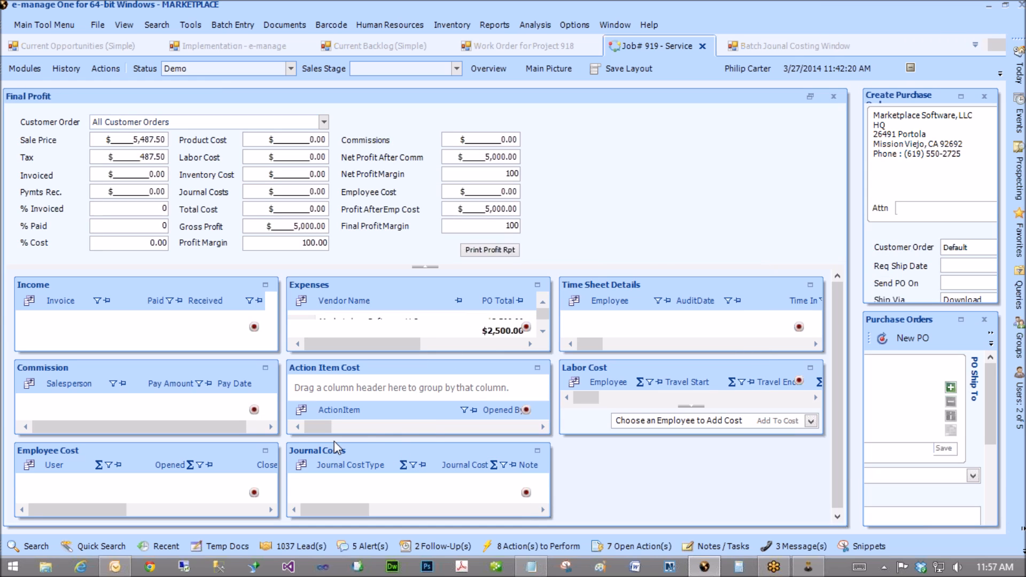
left_click(537, 454)
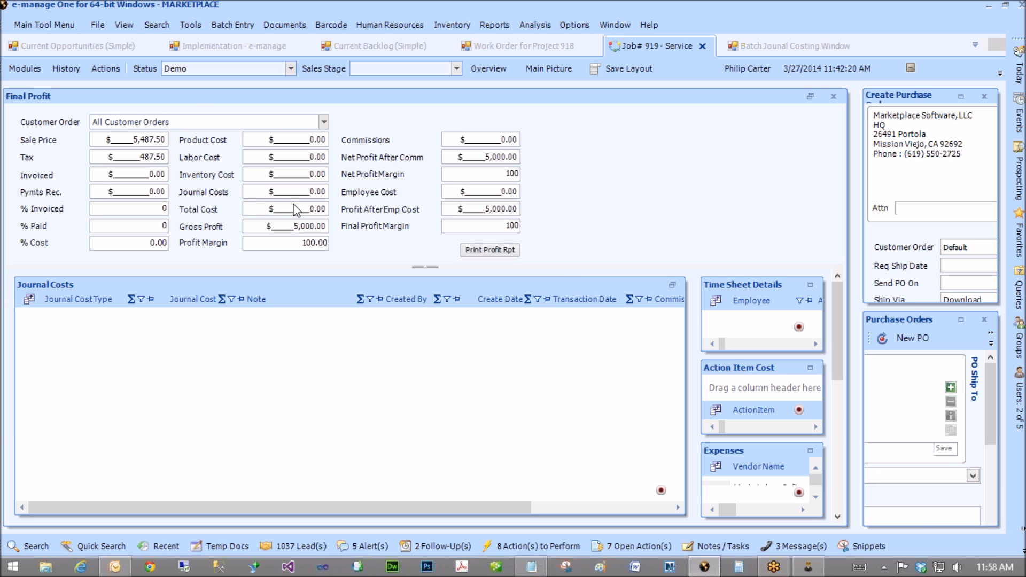
View the Commissions module of Job# 919 - Service and bring its Final Profit module back into the main area.
left_click(41, 69)
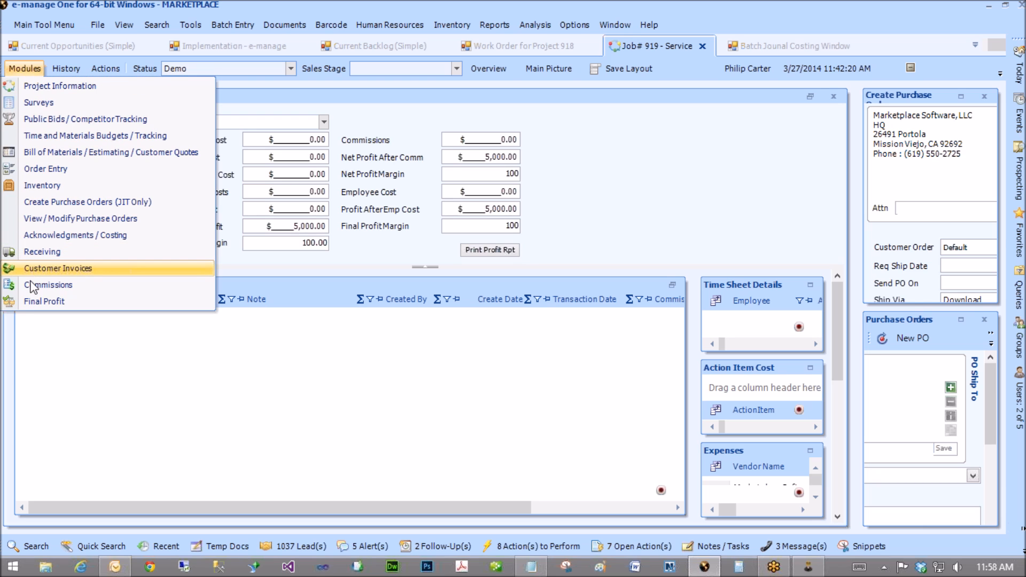
left_click(33, 286)
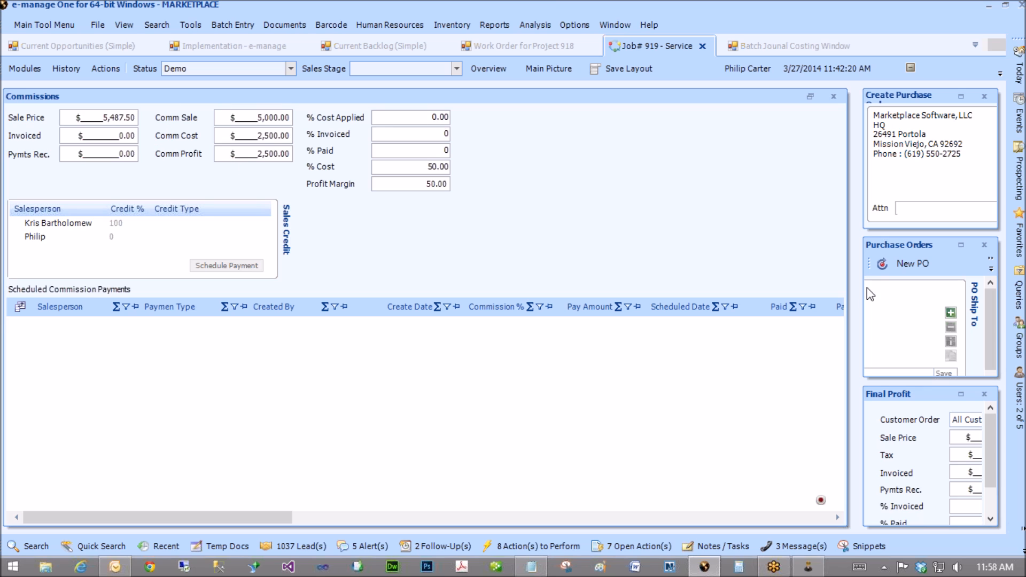
left_click(961, 394)
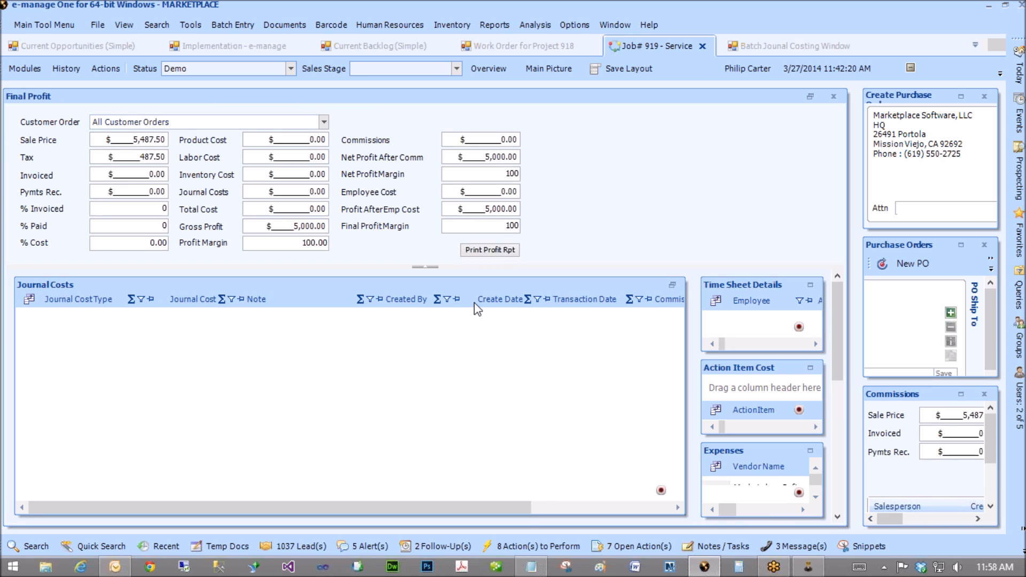
Check the batch journal costing entry and the work order for project 918, and return to Job# 919 - Service.
left_click(744, 47)
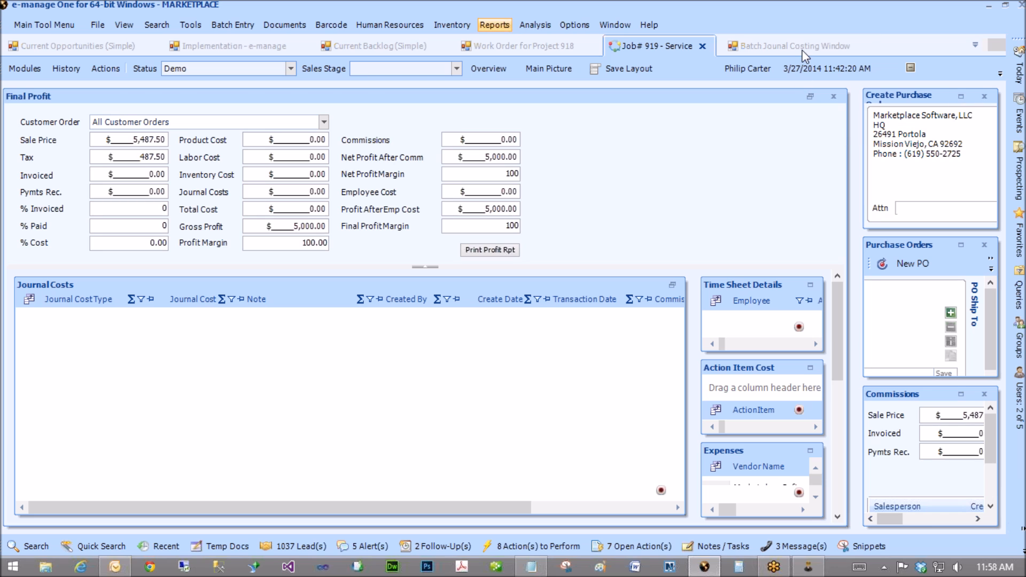
left_click(779, 46)
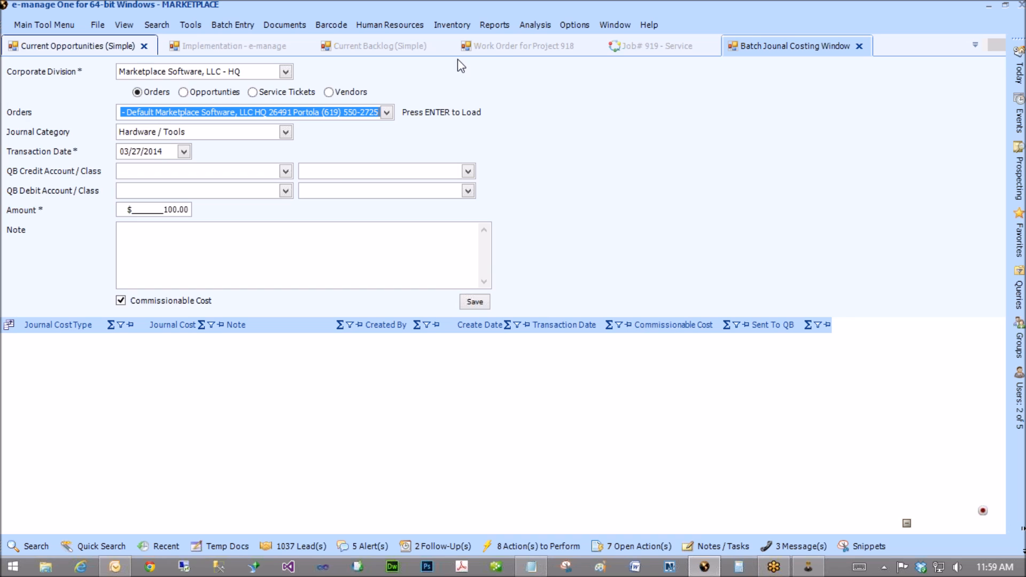
left_click(465, 47)
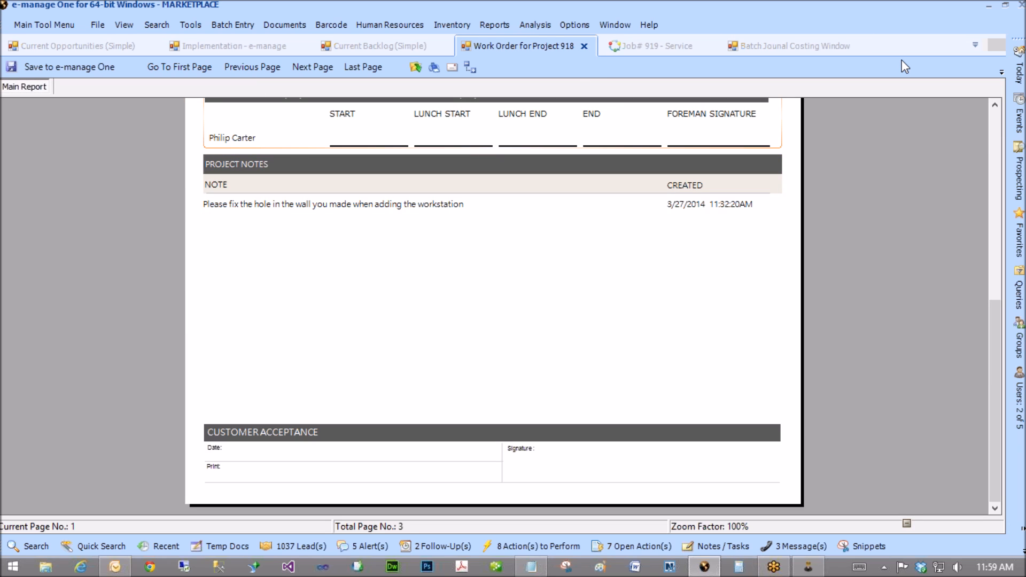
left_click(976, 46)
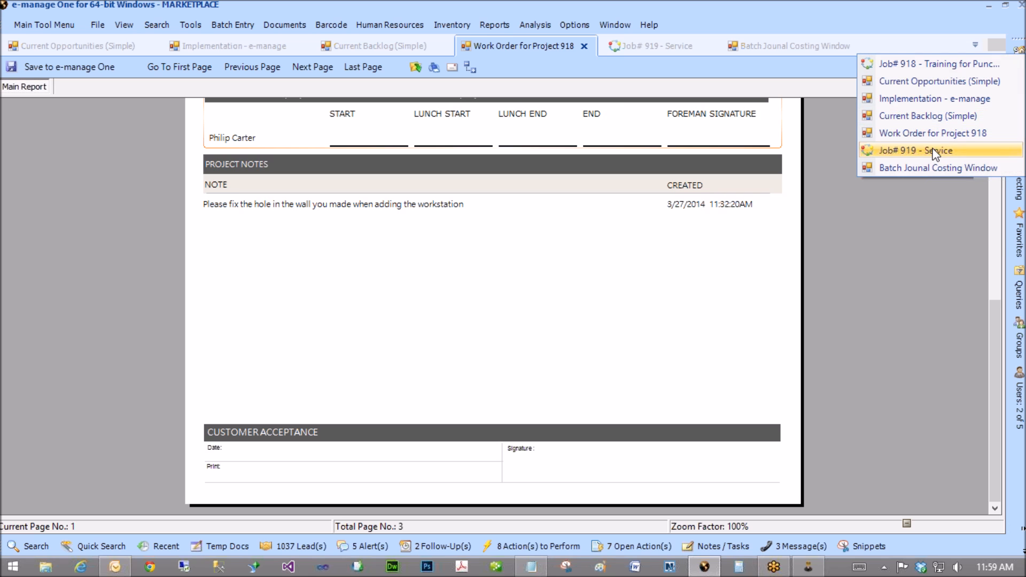
left_click(935, 151)
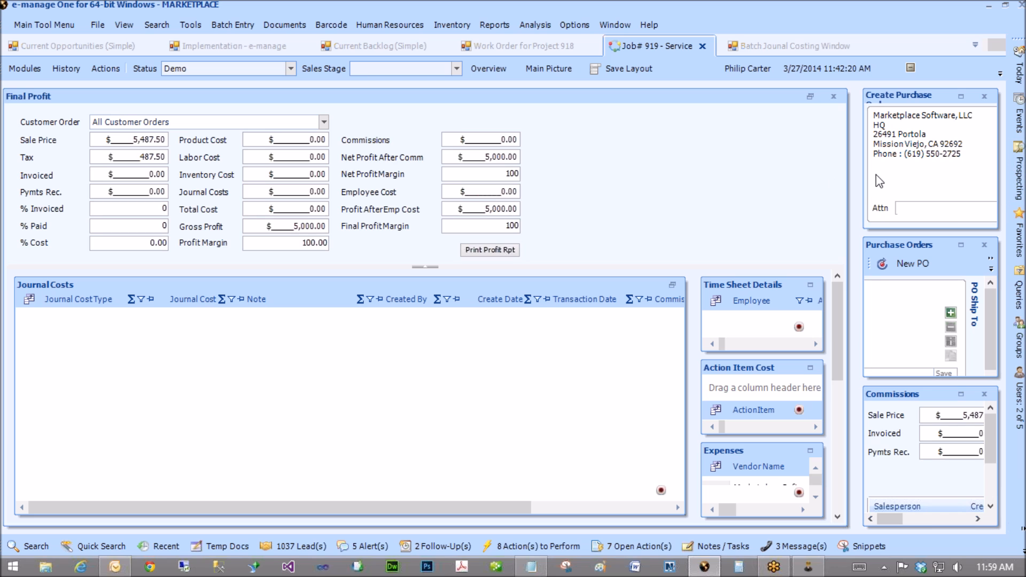
Return to the batch journal costing entry and examine the available QB credit accounts and classes without choosing any.
left_click(761, 48)
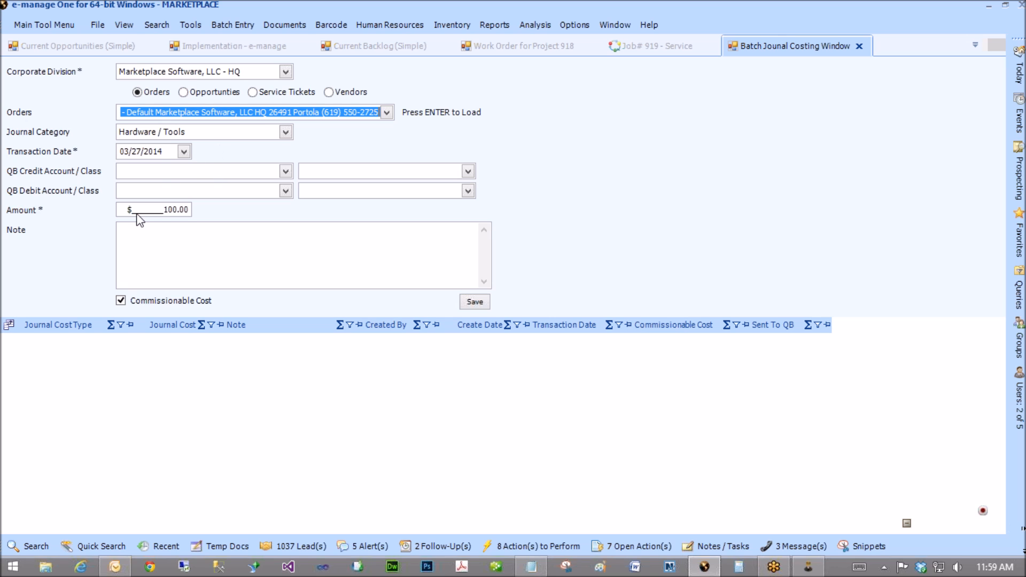
left_click(146, 239)
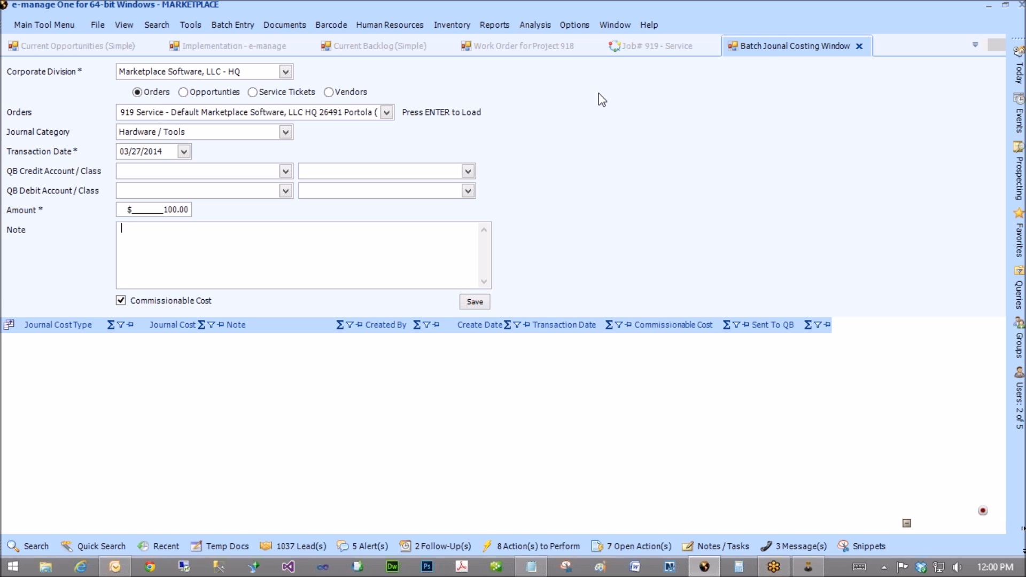
left_click(285, 171)
scroll(193, 246, "down", 5)
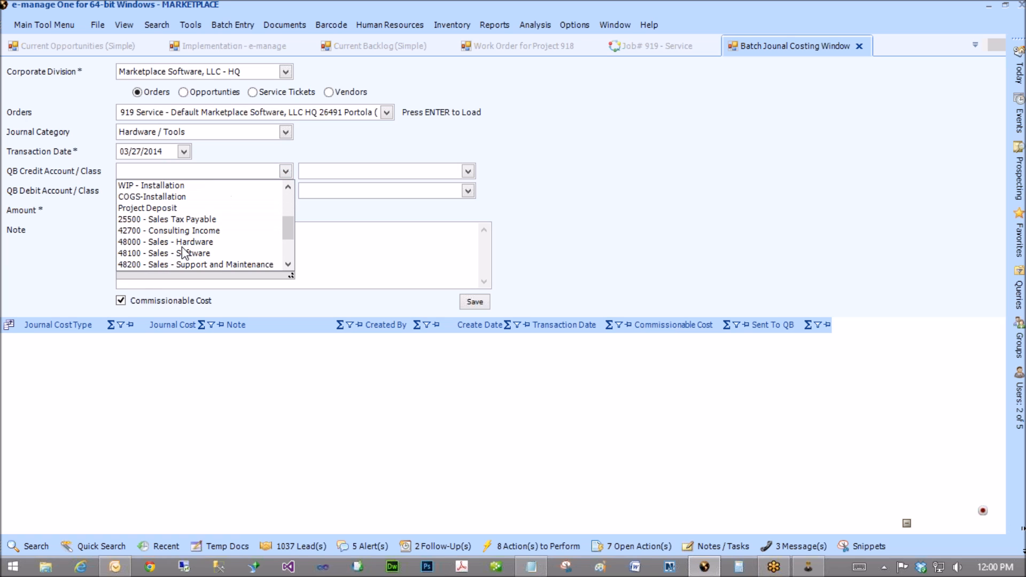
scroll(246, 261, "up", 3)
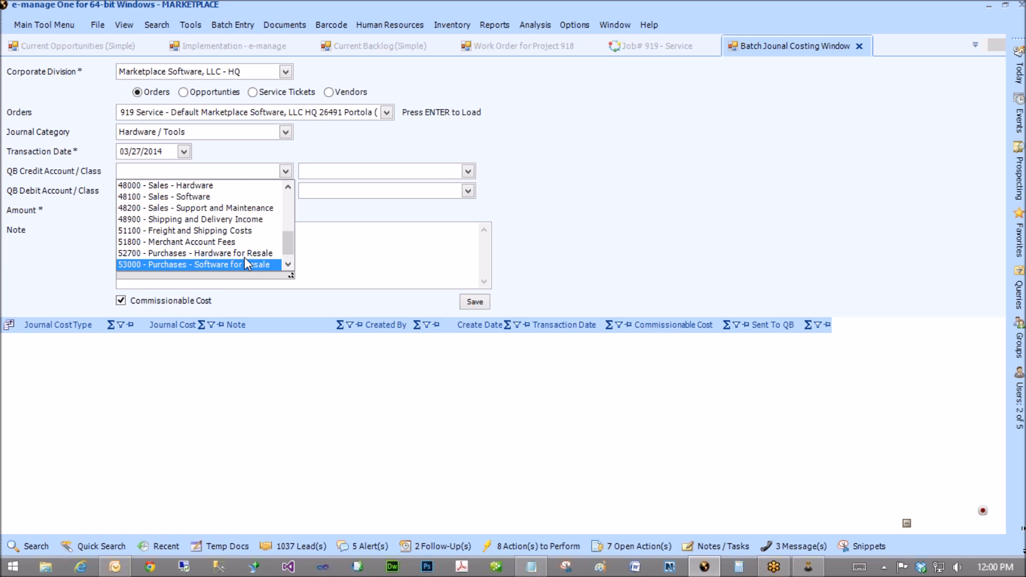
scroll(245, 258, "up", 2)
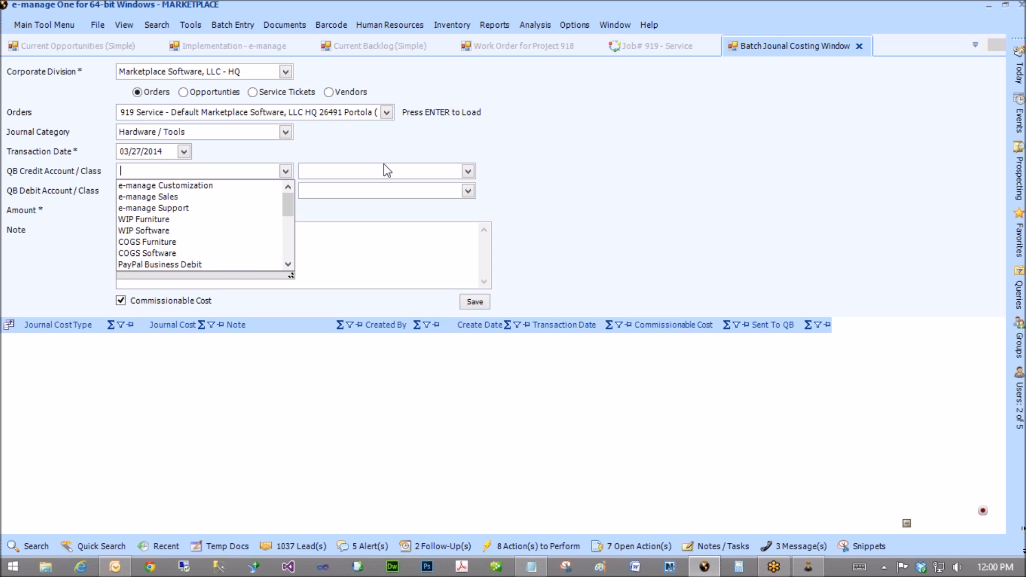
left_click(468, 171)
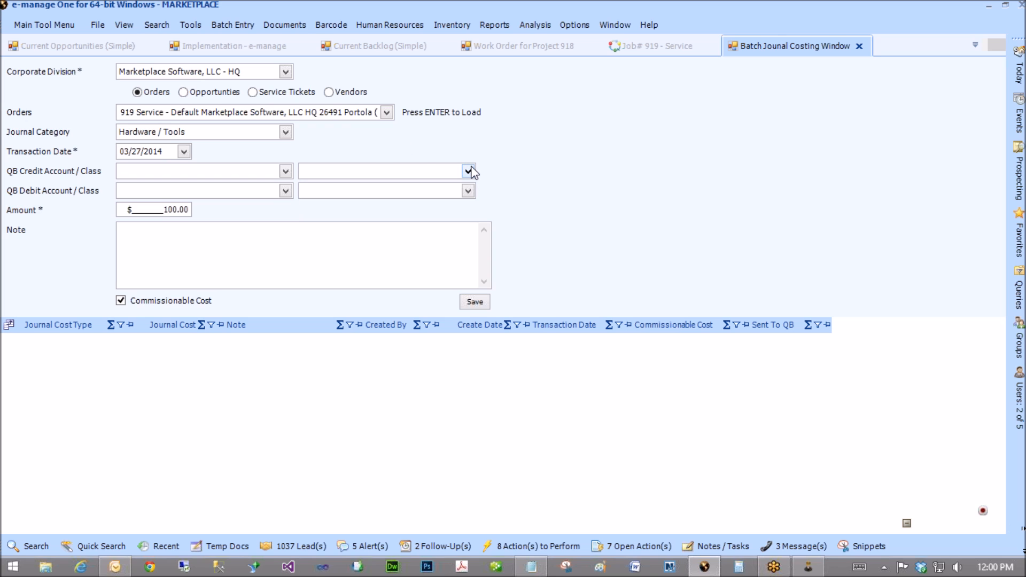
Examine the available QB debit accounts for the journal cost and leave the field empty.
left_click(285, 192)
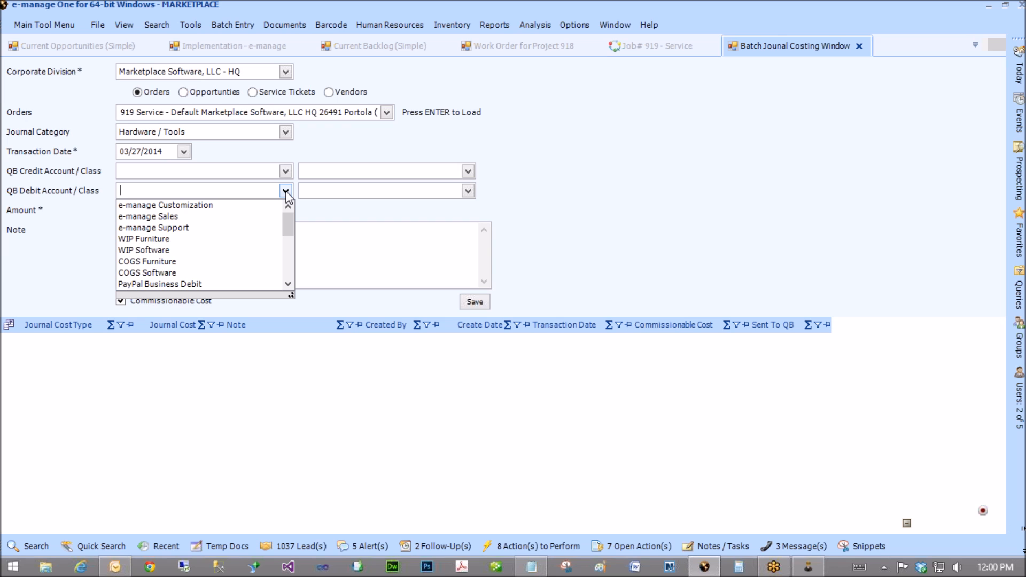
scroll(272, 243, "down", 4)
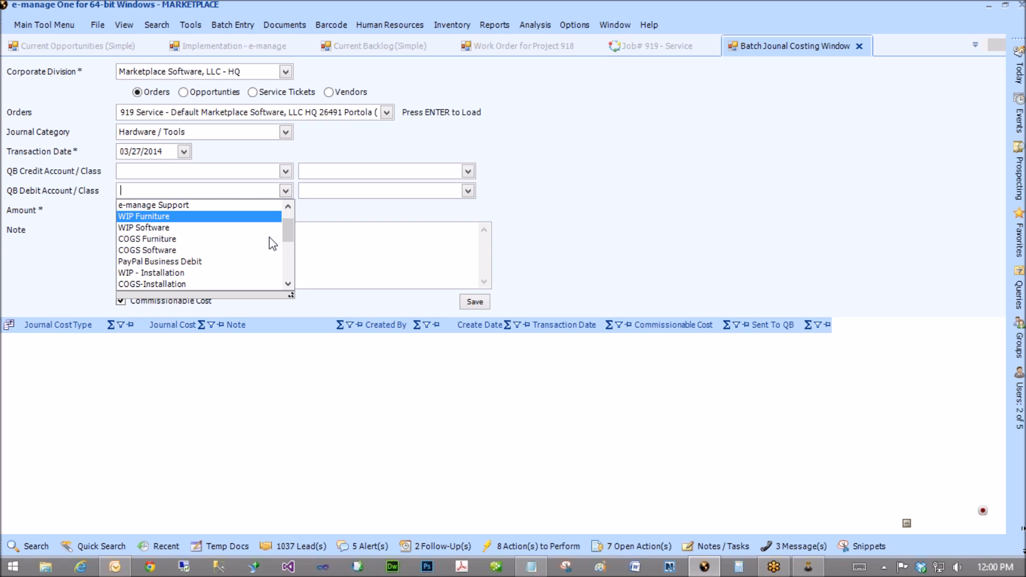
scroll(272, 244, "down", 1)
scroll(271, 240, "up", 5)
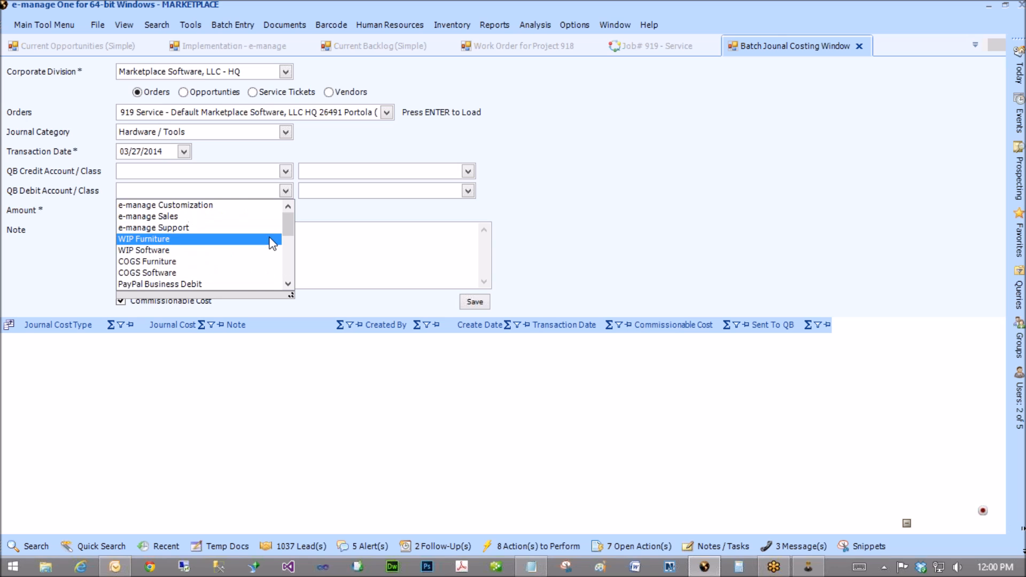
left_click(428, 131)
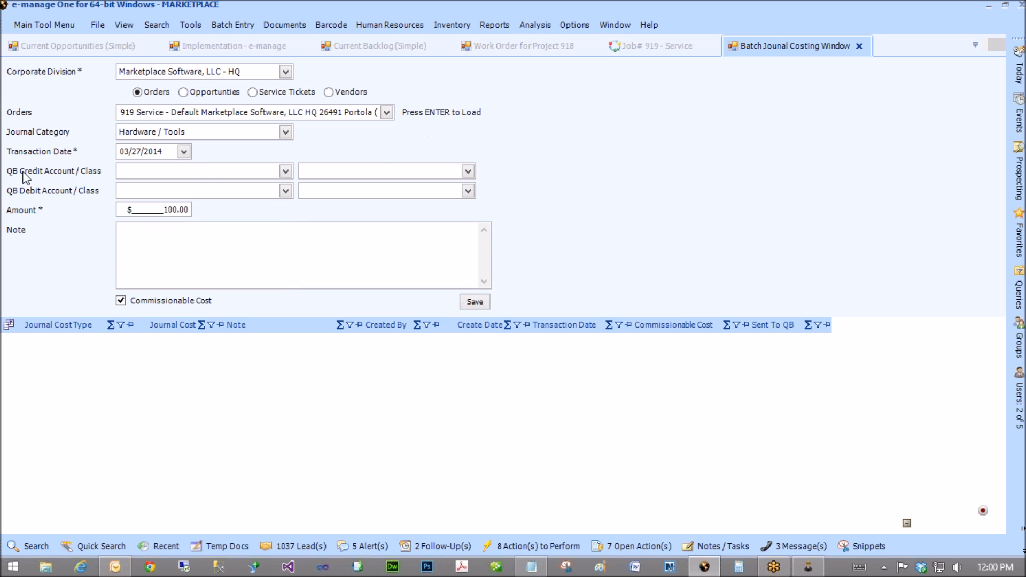